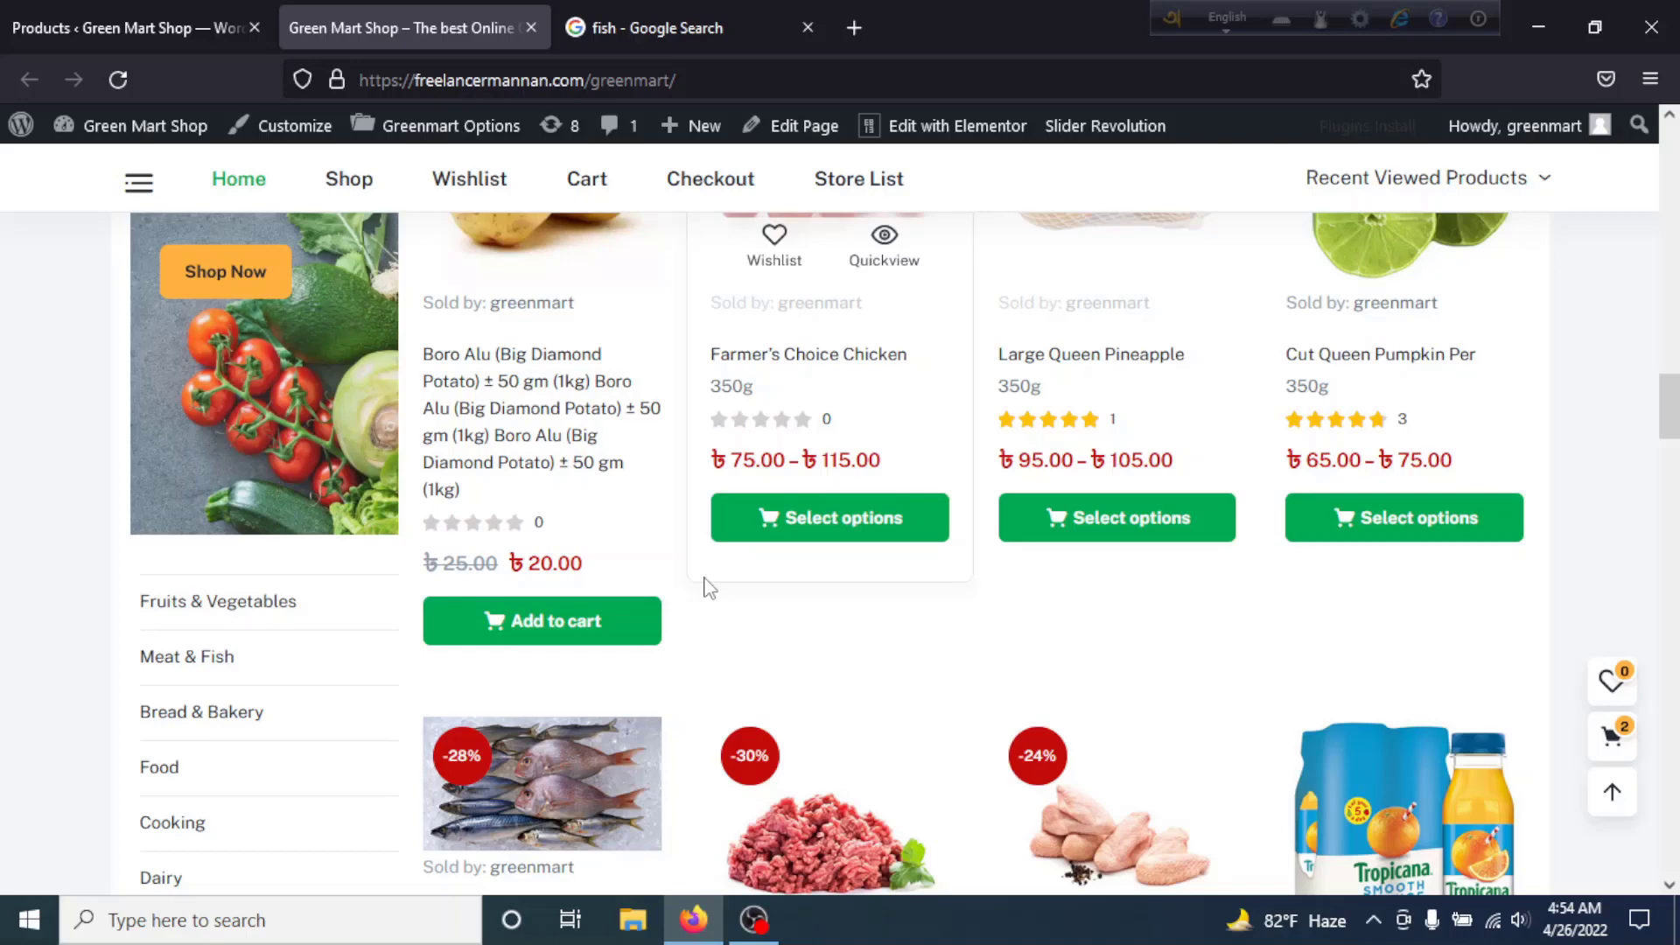
Examine the product titles in the product grid on the shop's home page.
scroll(811, 588, "up", 3)
scroll(810, 588, "down", 2)
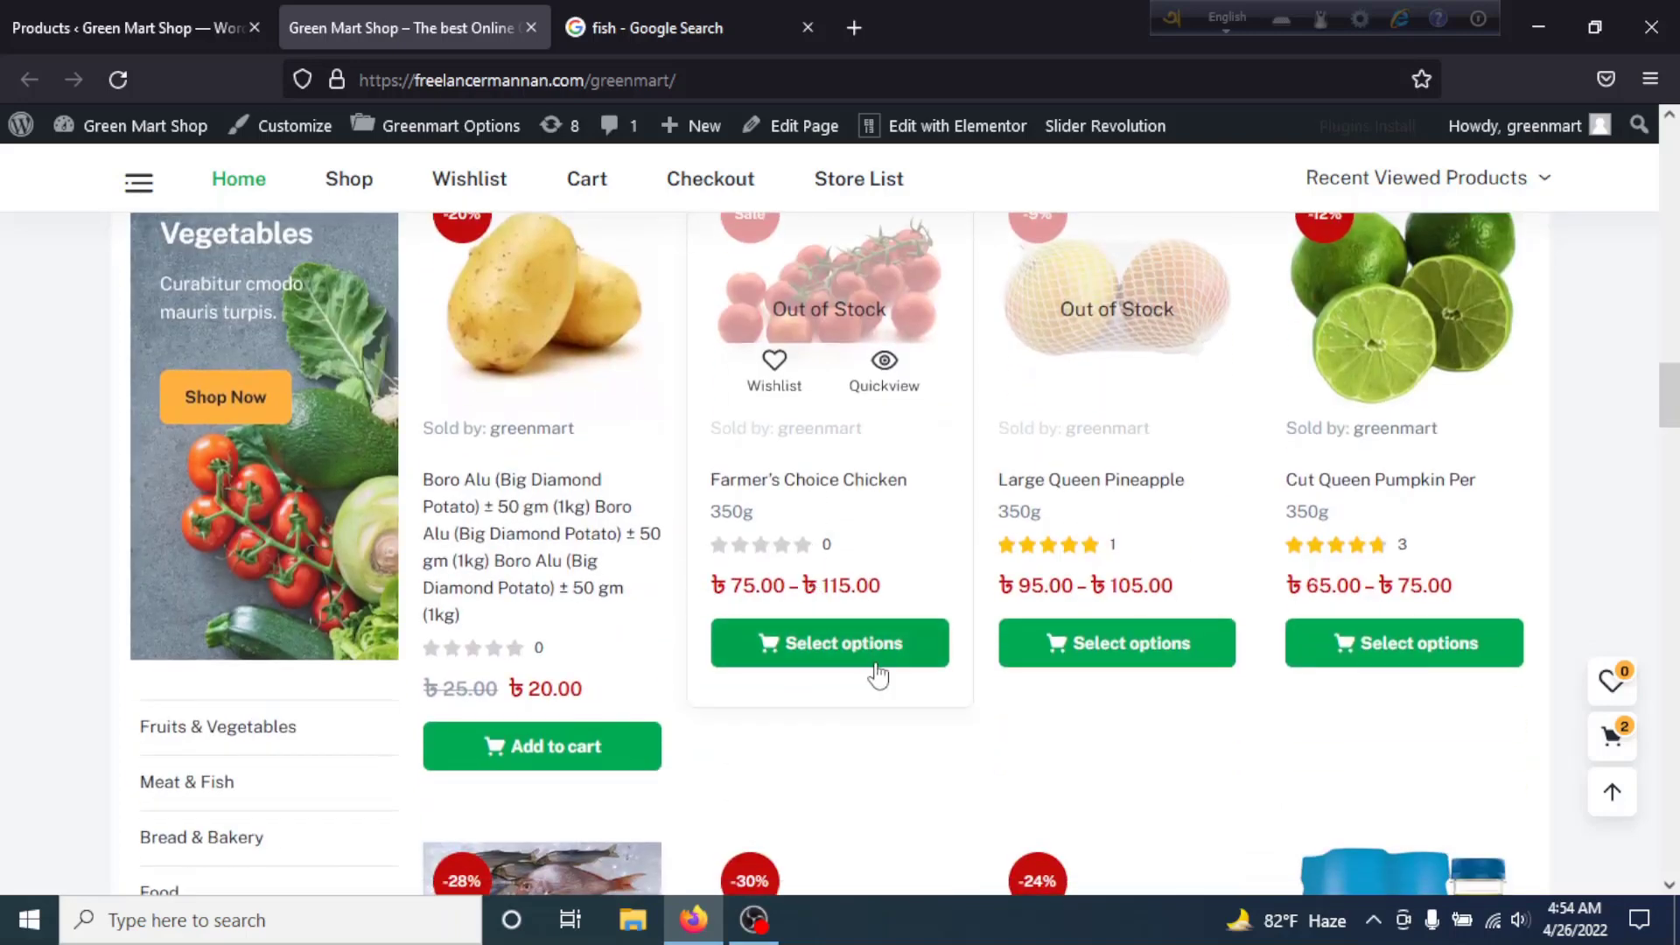
scroll(875, 678, "down", 2)
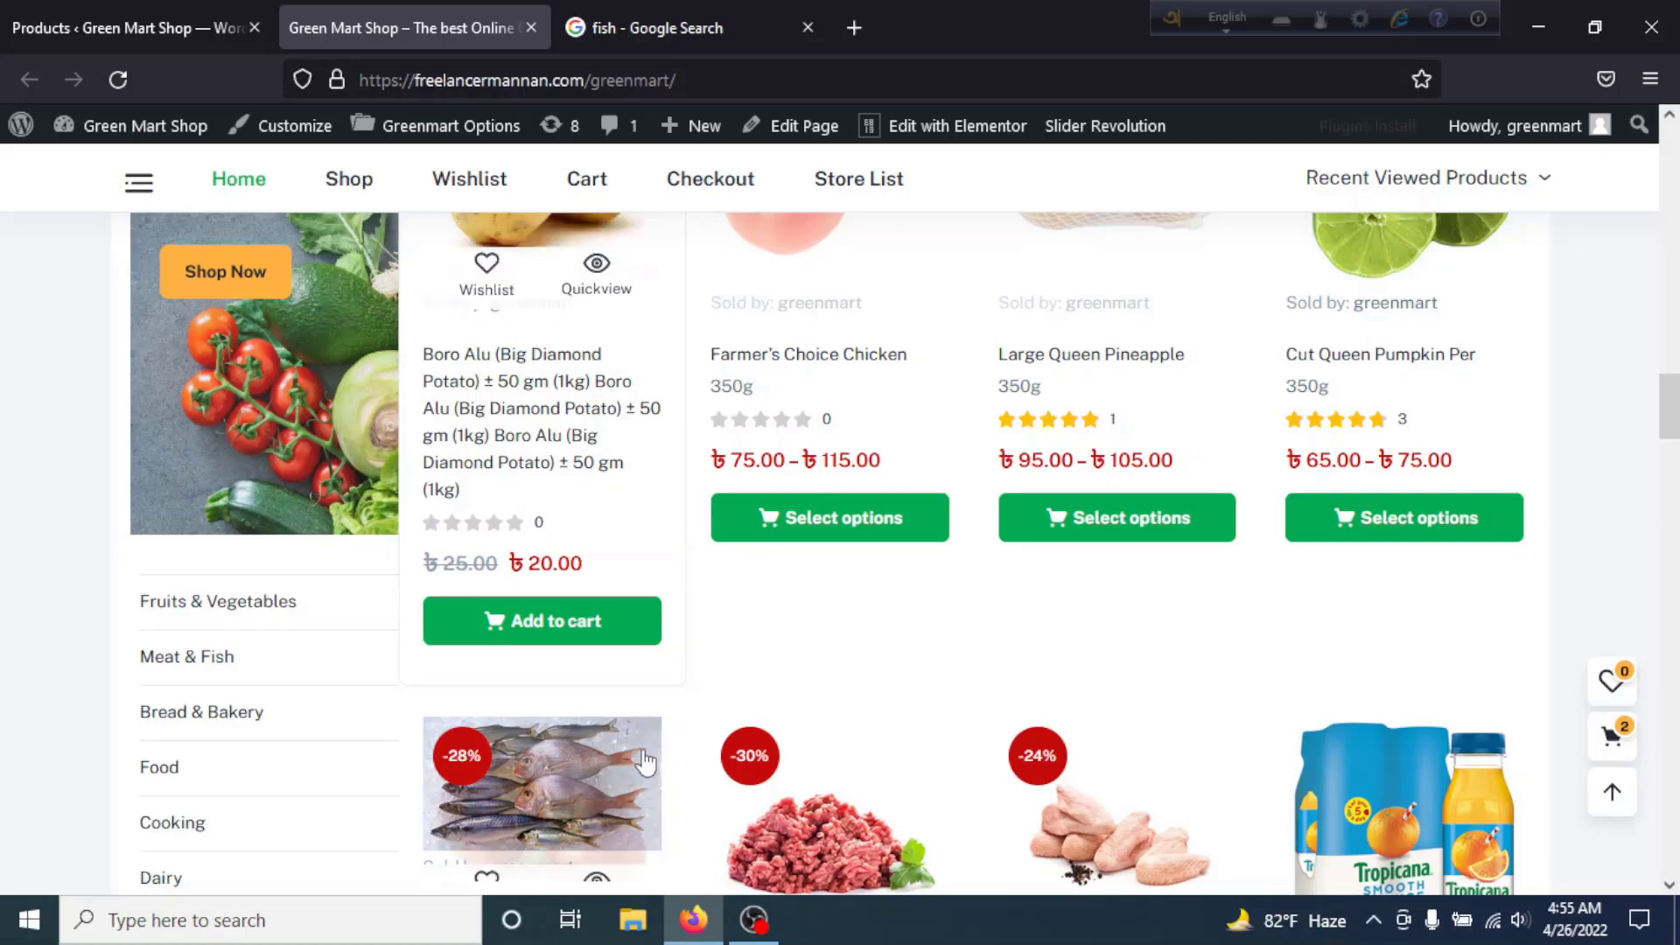
scroll(555, 787, "down", 3)
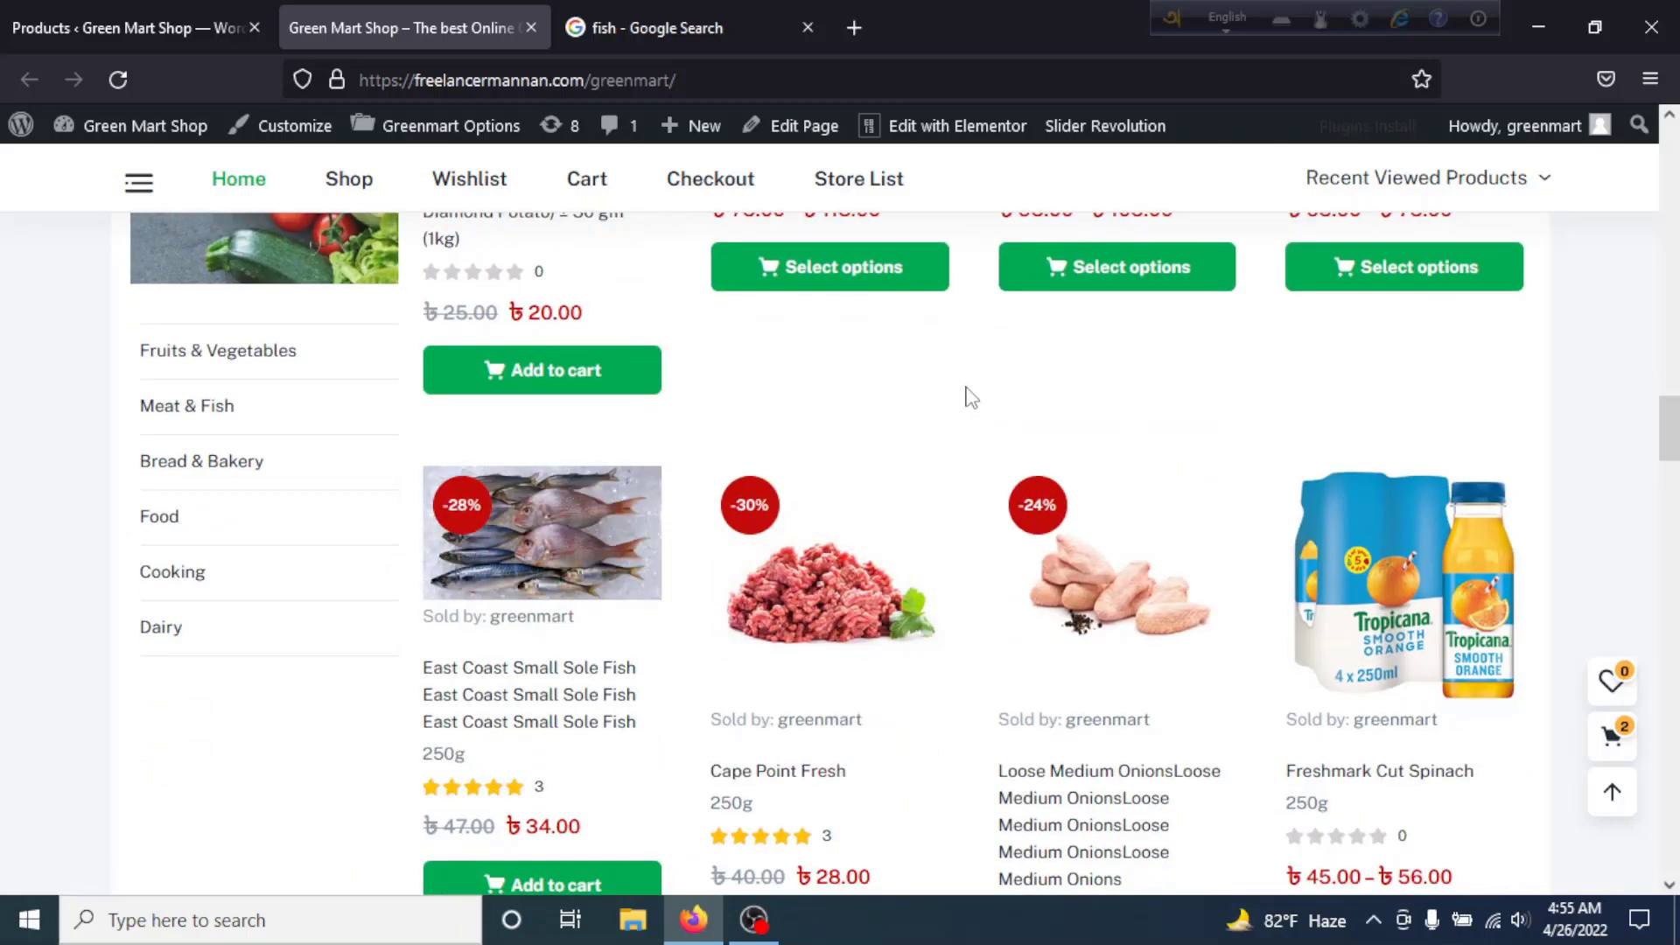
scroll(919, 402, "up", 1)
scroll(723, 385, "up", 1)
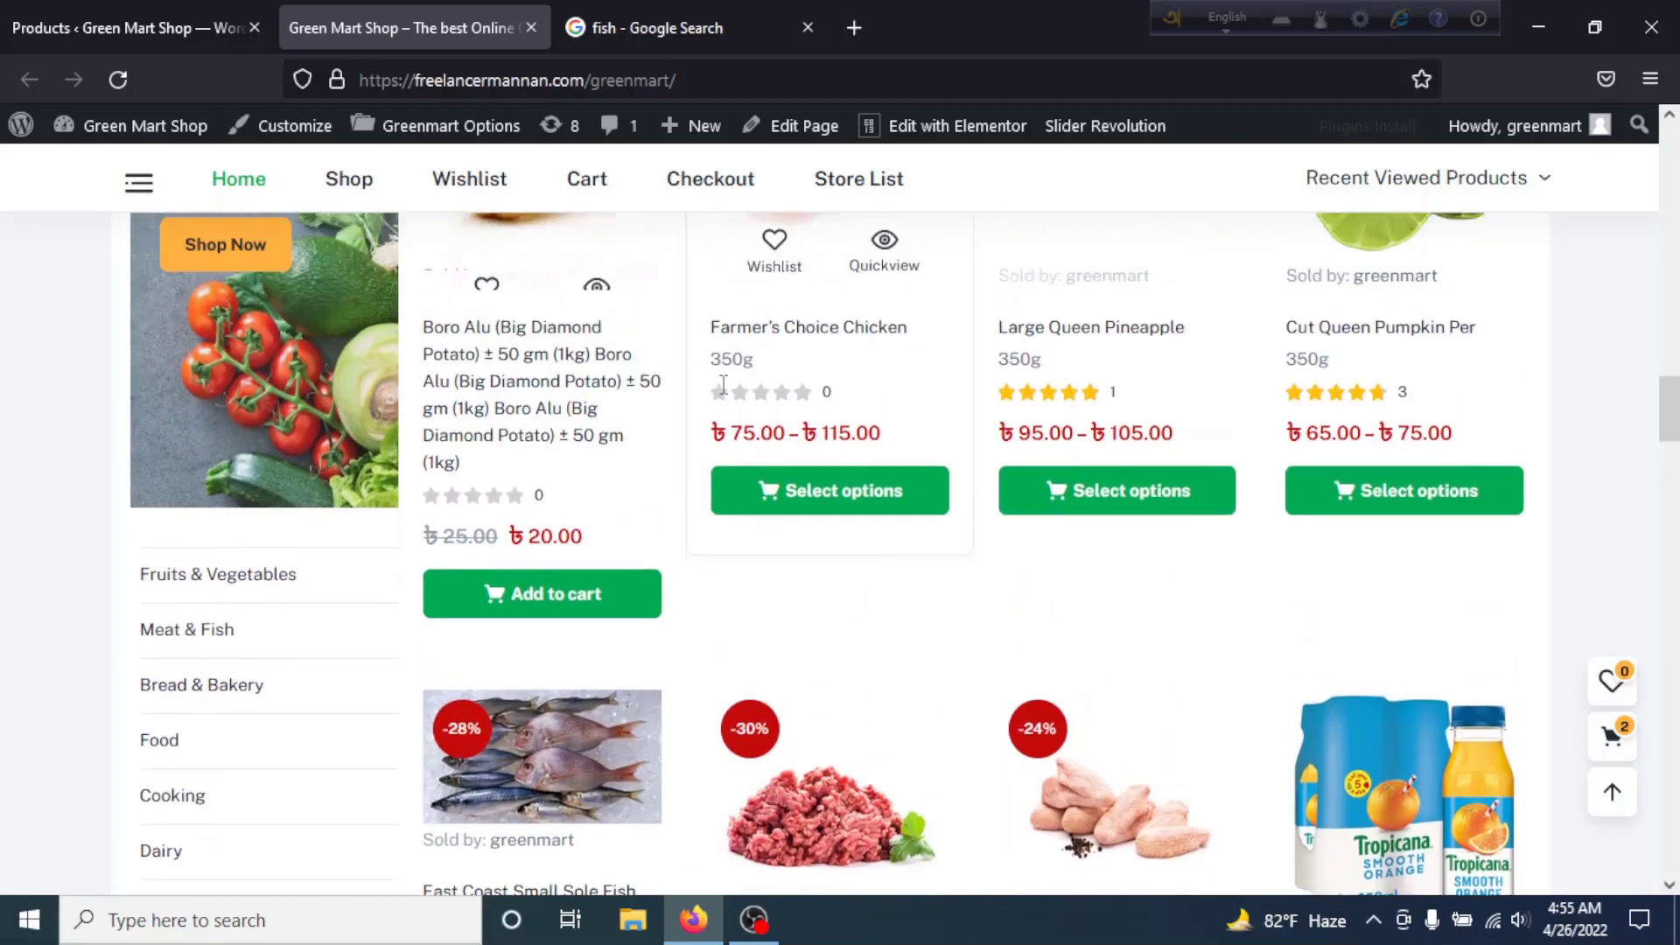
Switch to the WordPress admin and open the page for adding new plugins.
left_click(208, 12)
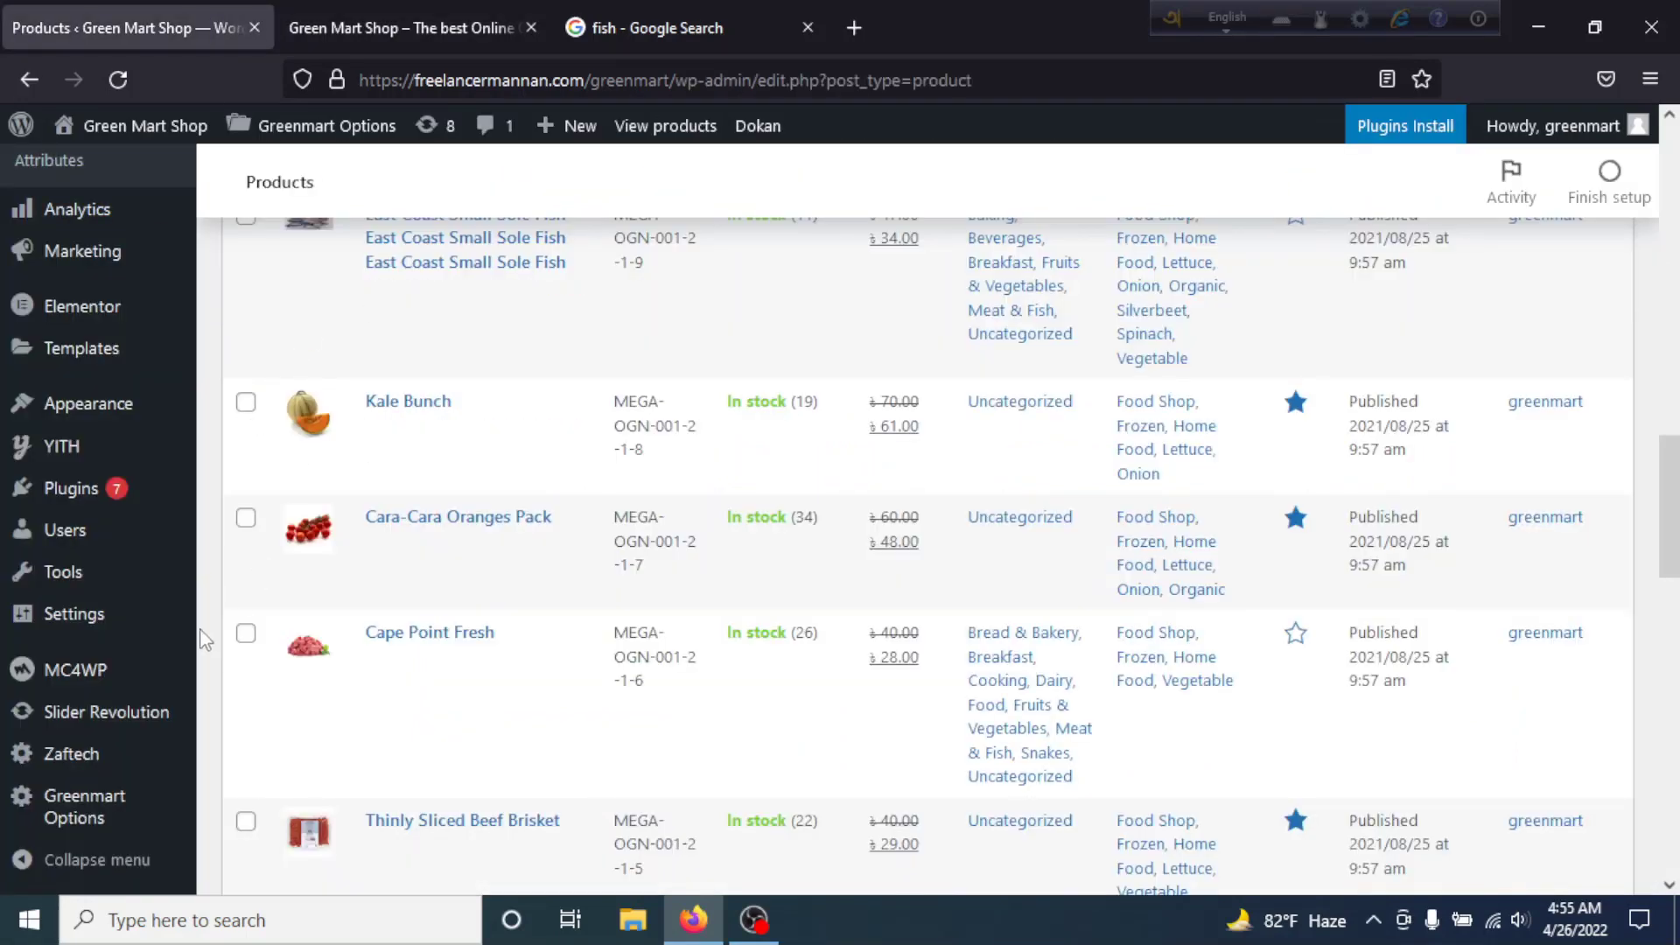
scroll(203, 639, "down", 3)
mouse_move(105, 435)
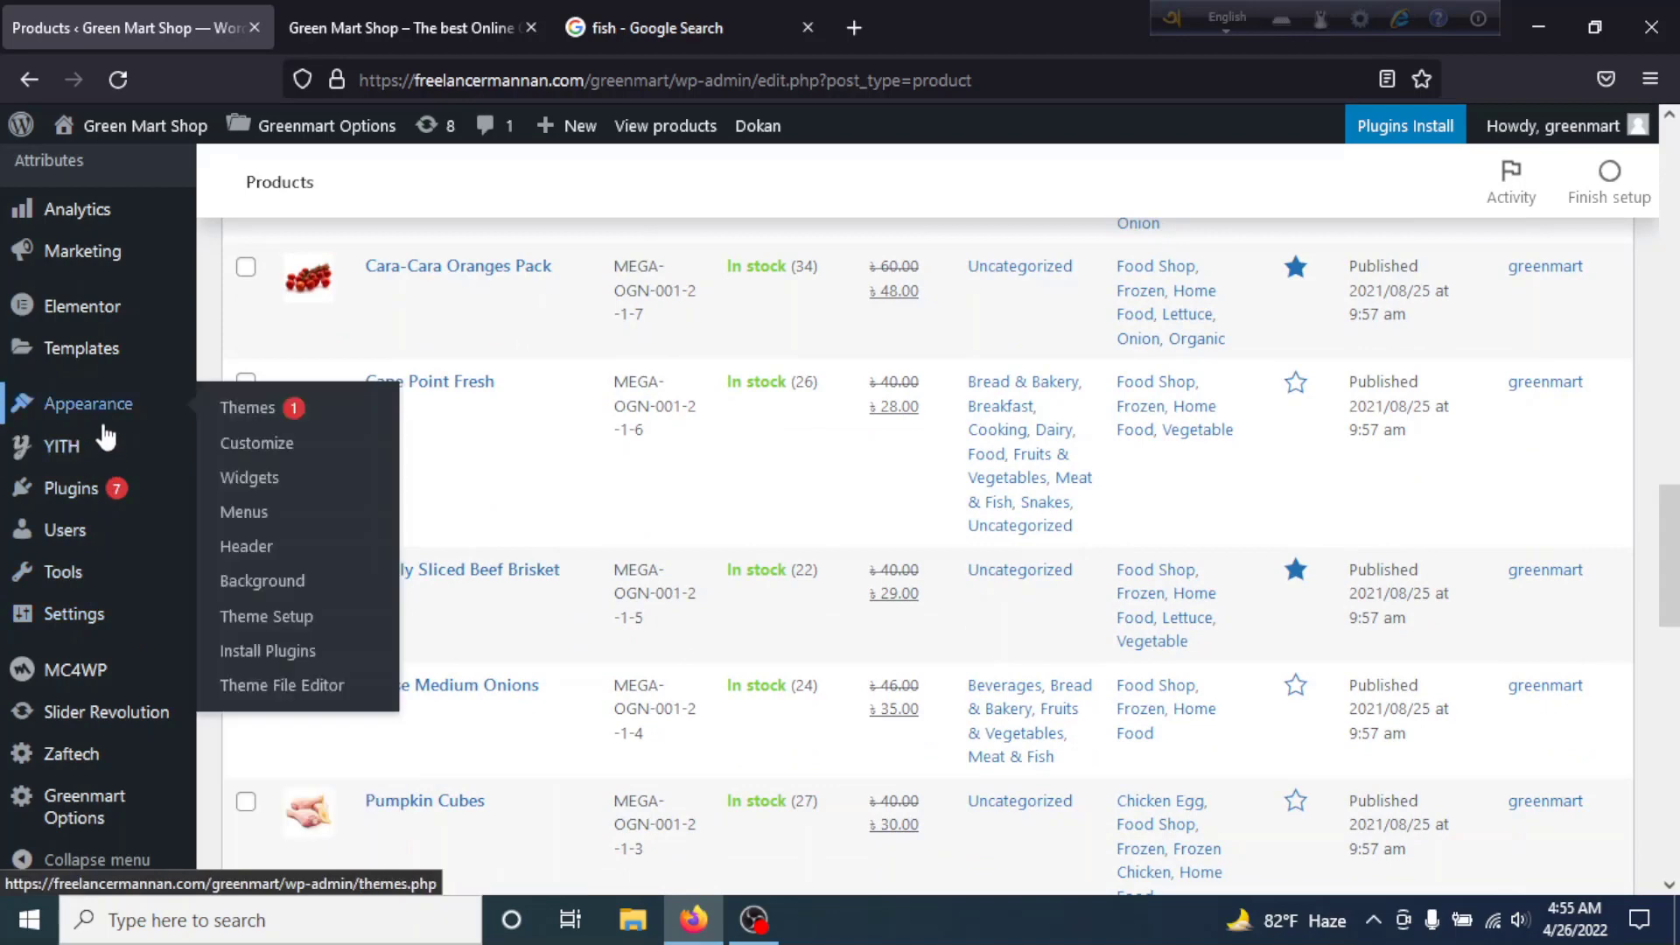
mouse_move(112, 484)
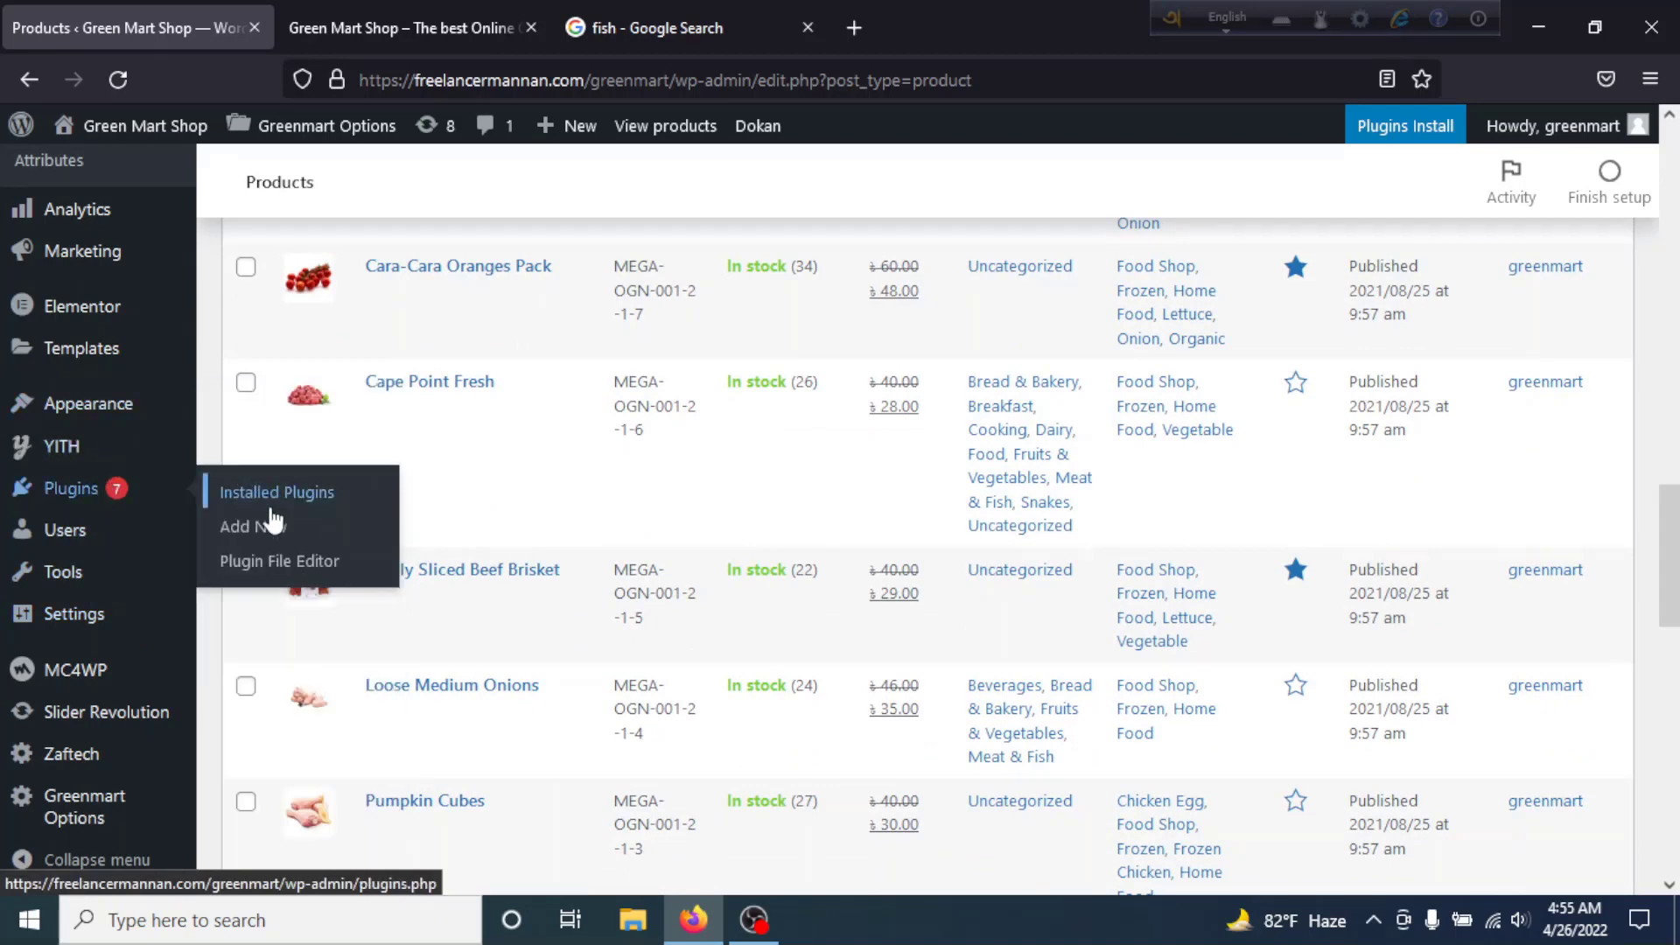
left_click(306, 526)
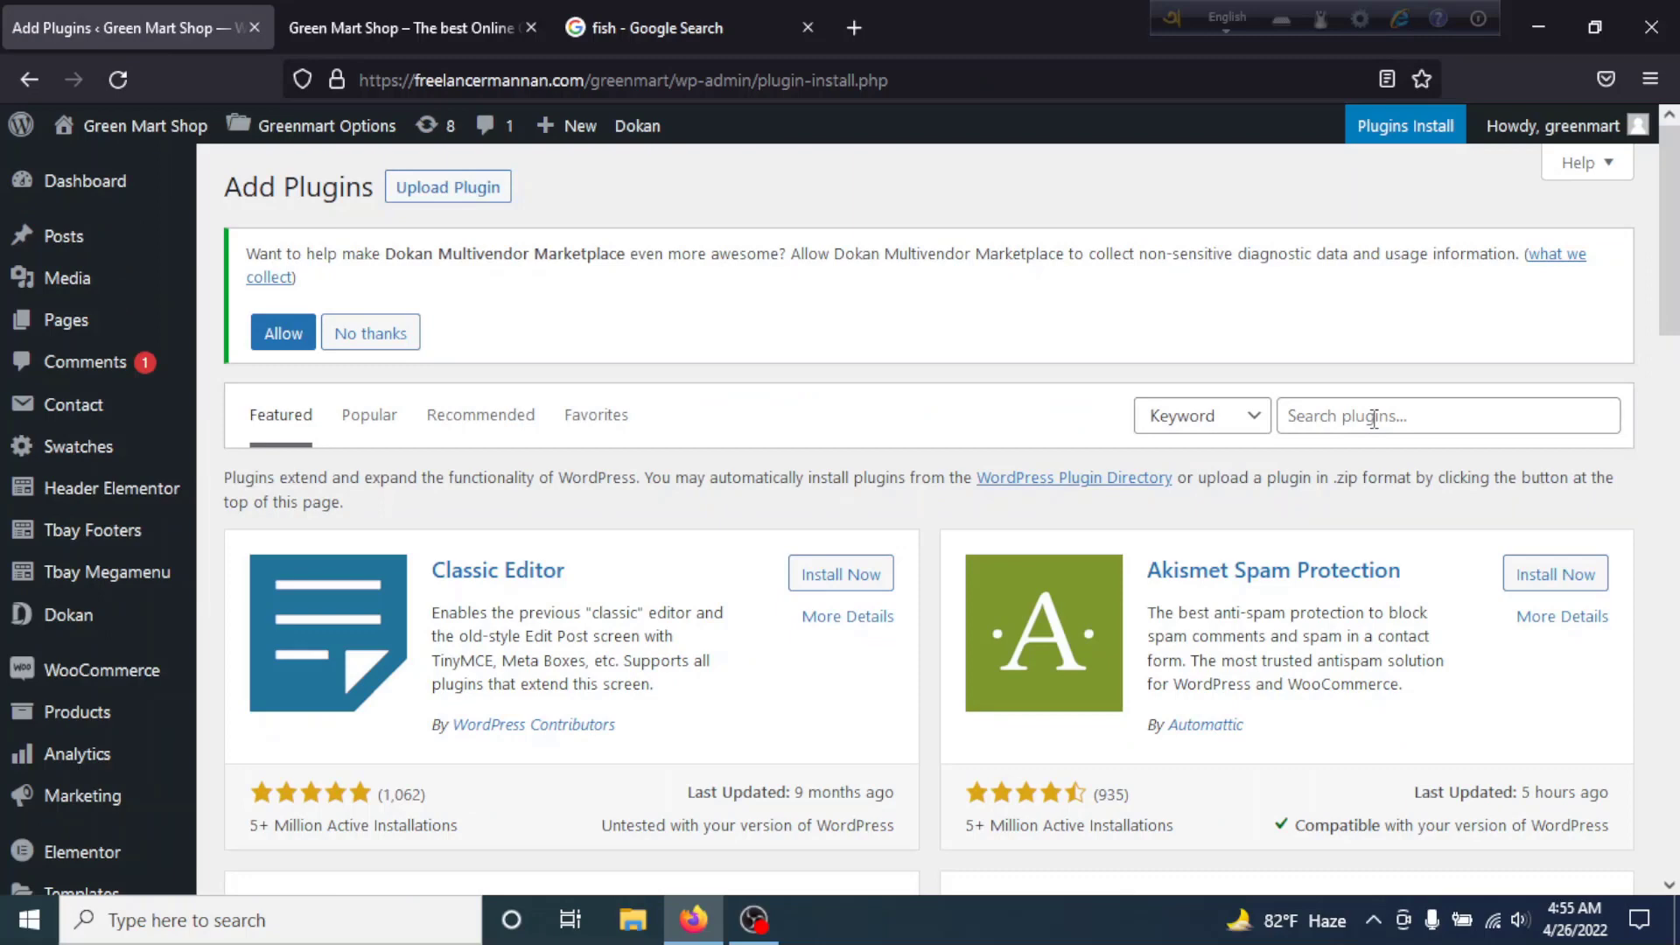
Search the plugin directory for "woo title" and install and activate the Woo Title Limit plugin.
left_click(1383, 415)
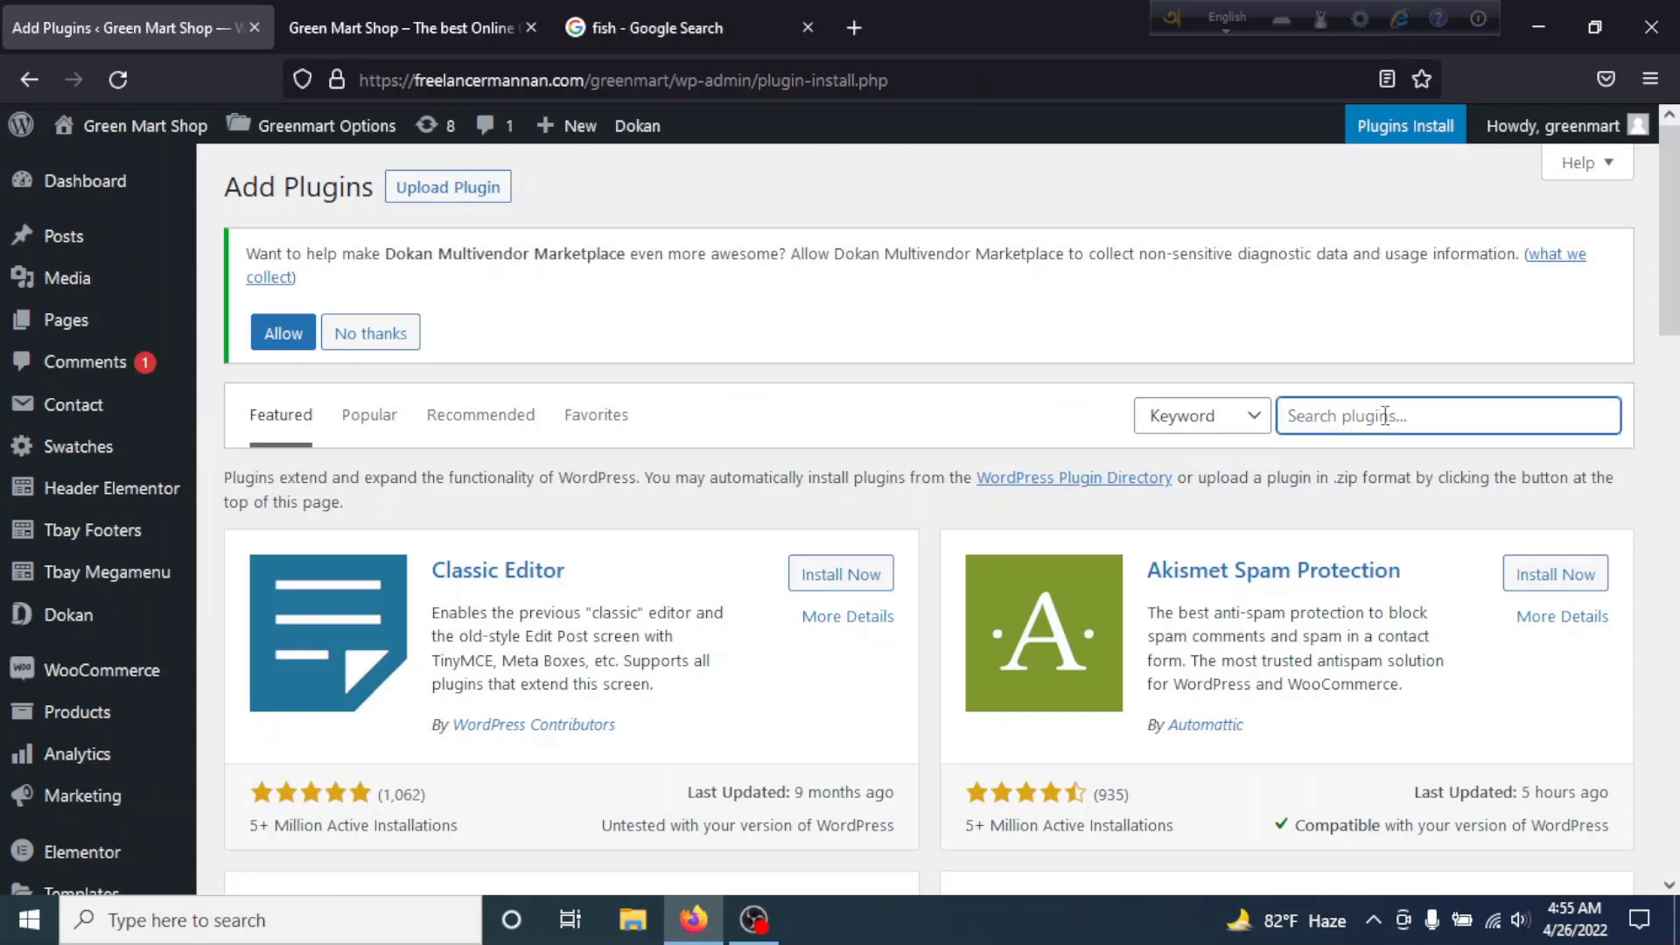
type("woo title")
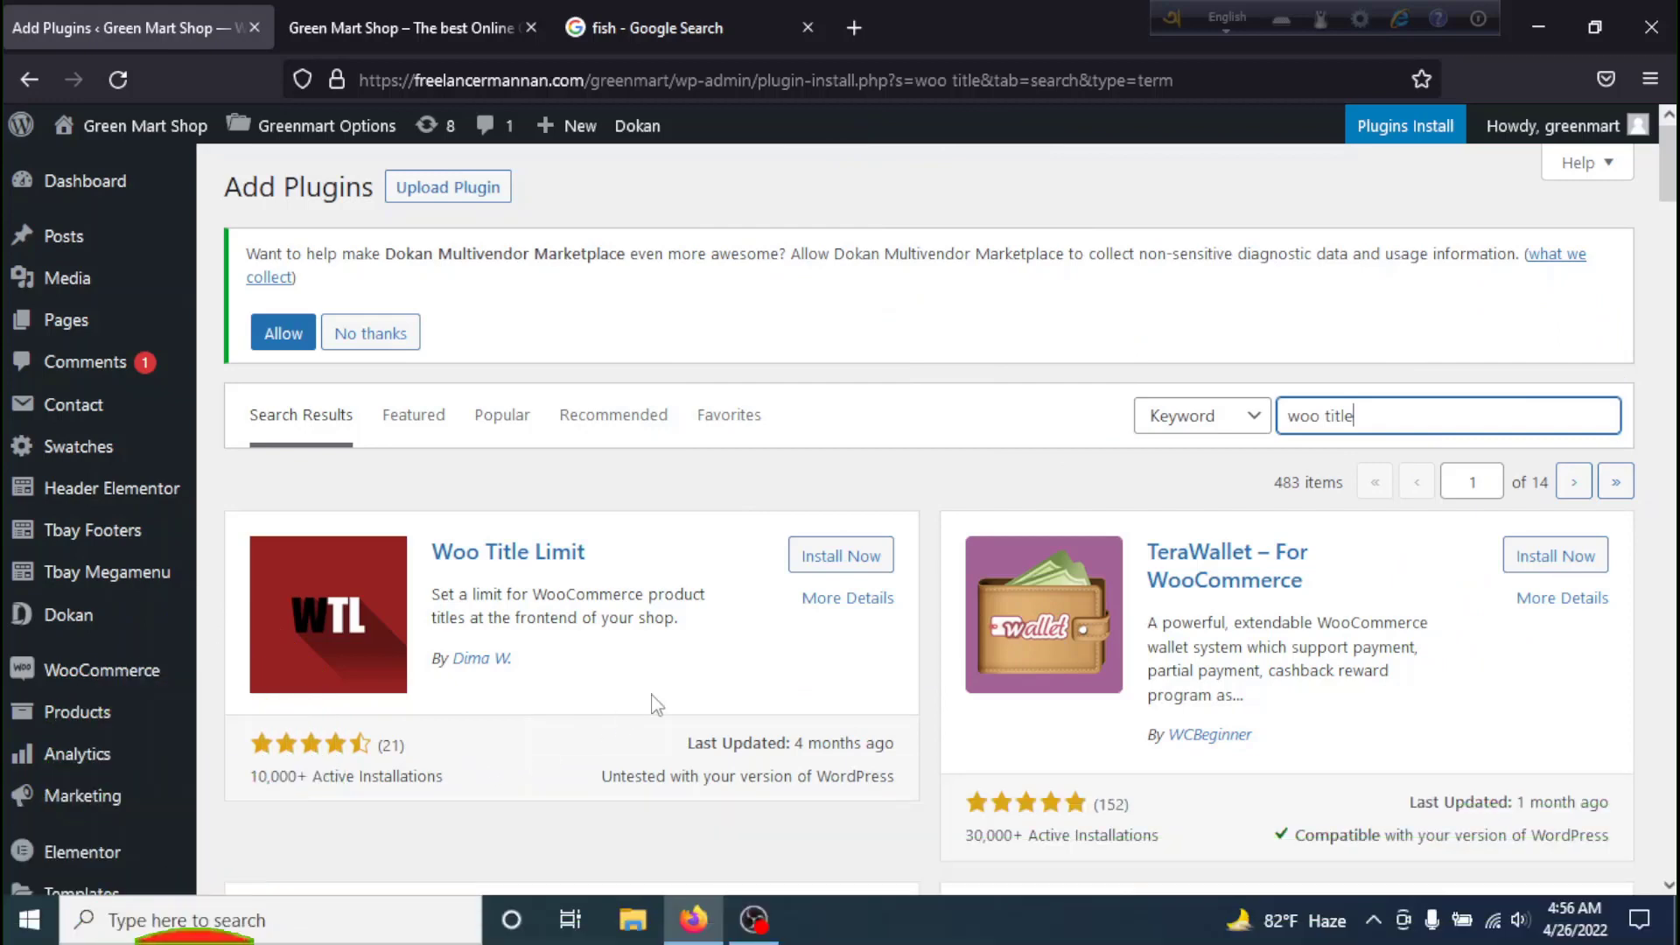
left_click(838, 560)
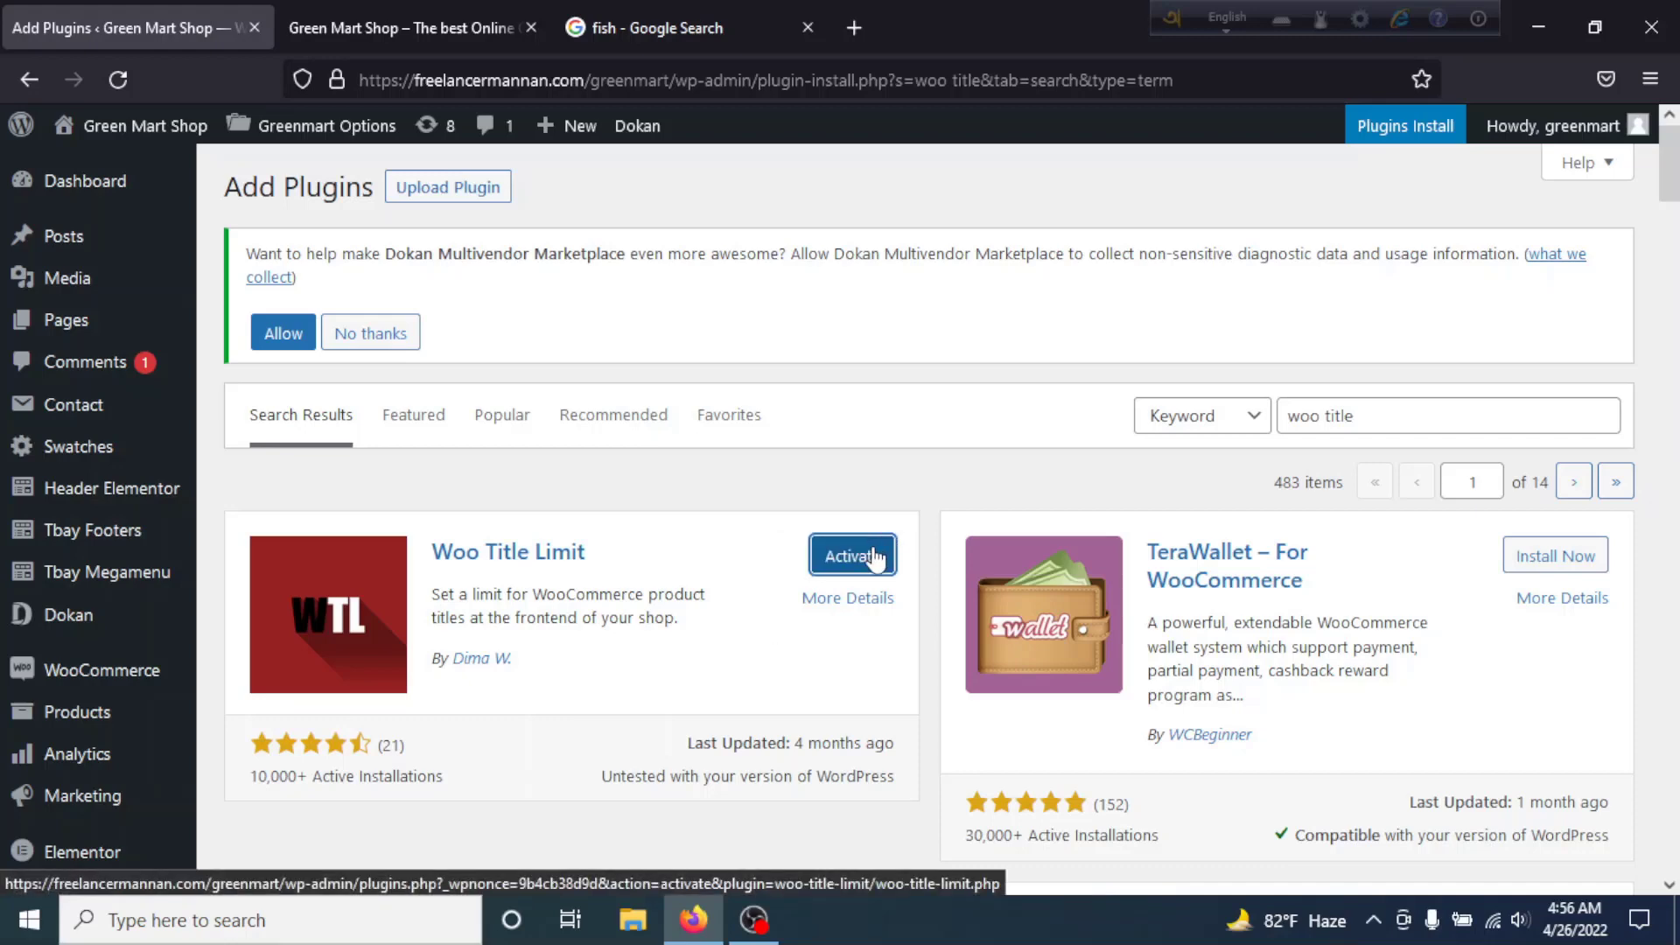
left_click(874, 558)
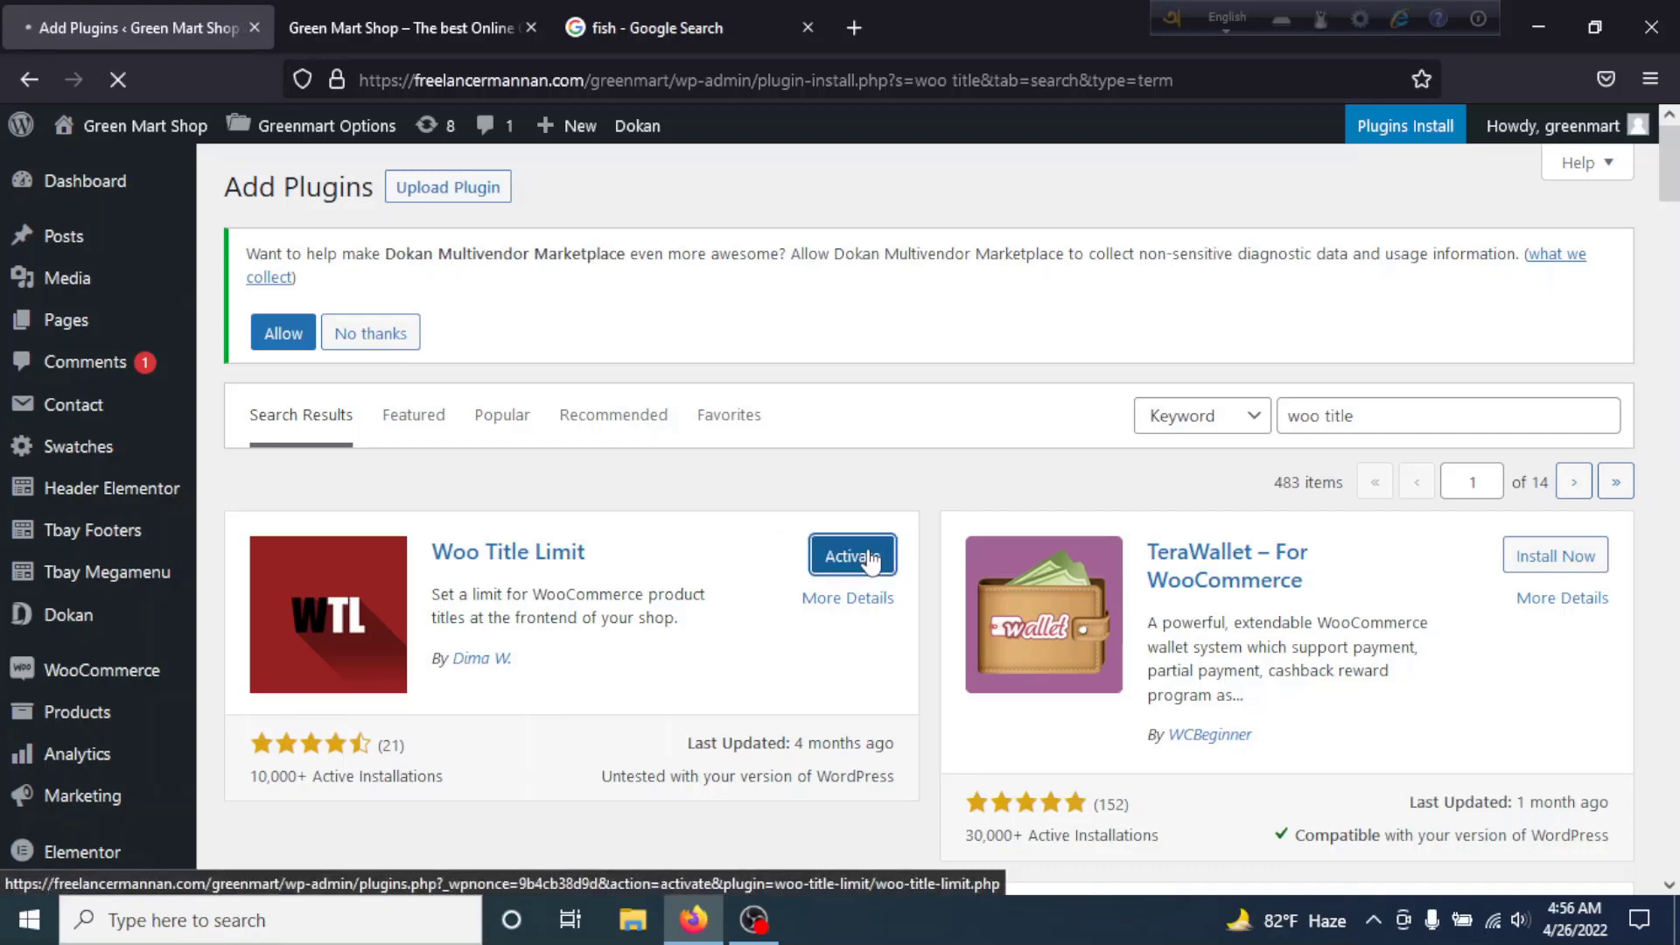
Find Woo Title Limit among the installed plugins and open its settings.
scroll(923, 492, "down", 6)
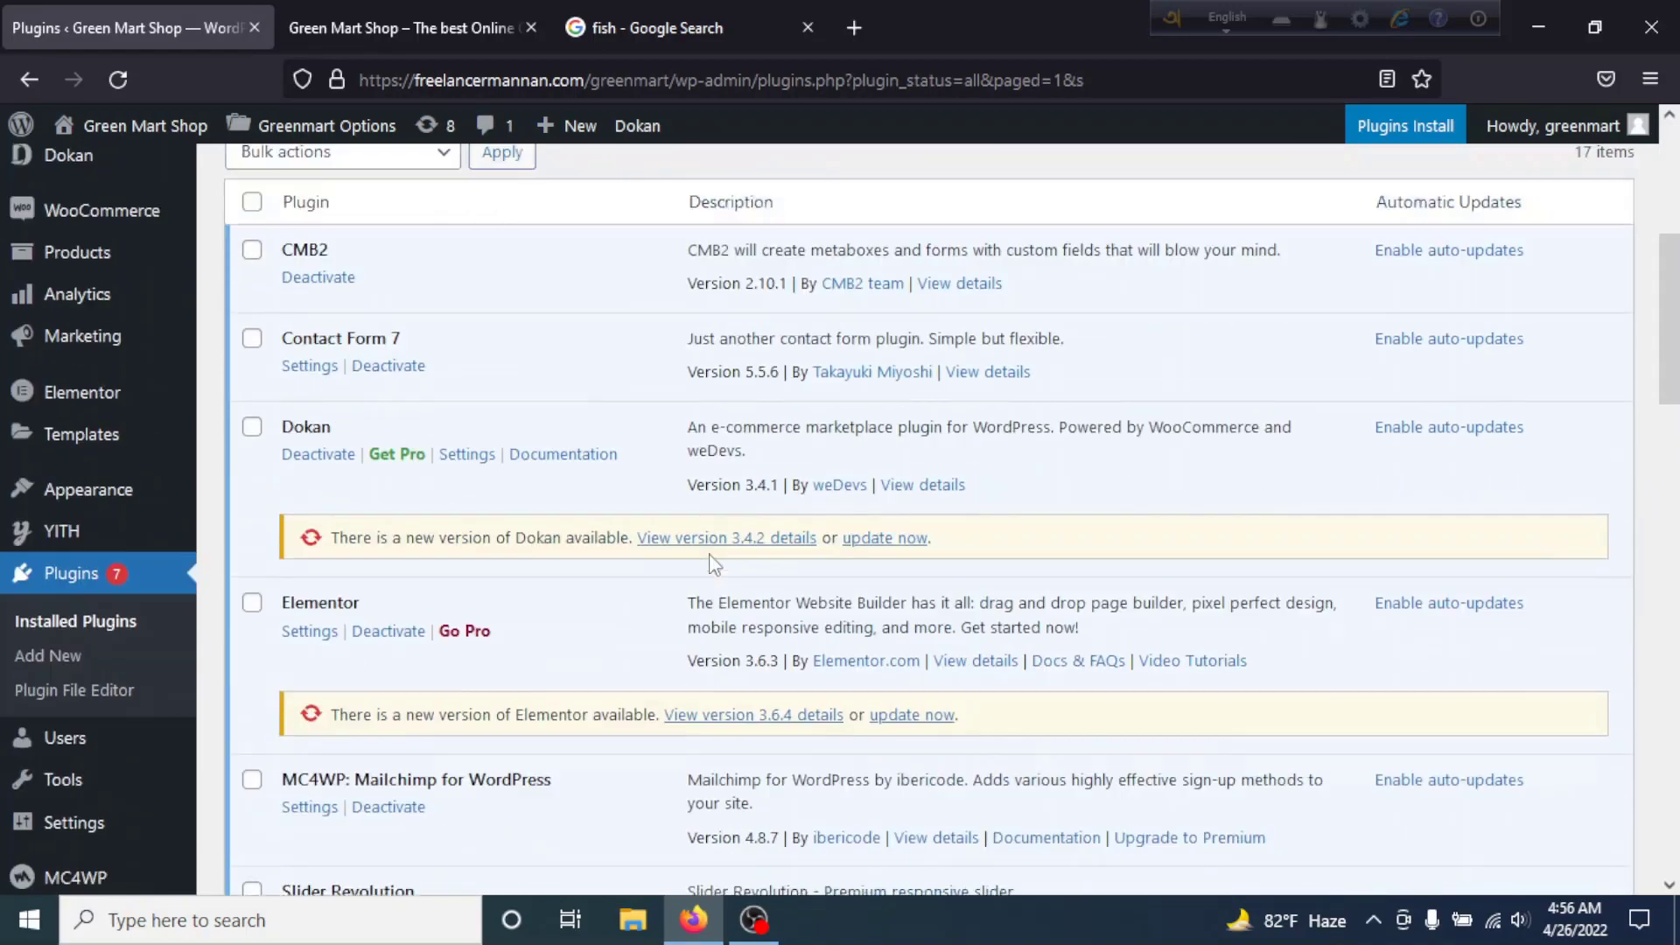
scroll(717, 571, "down", 14)
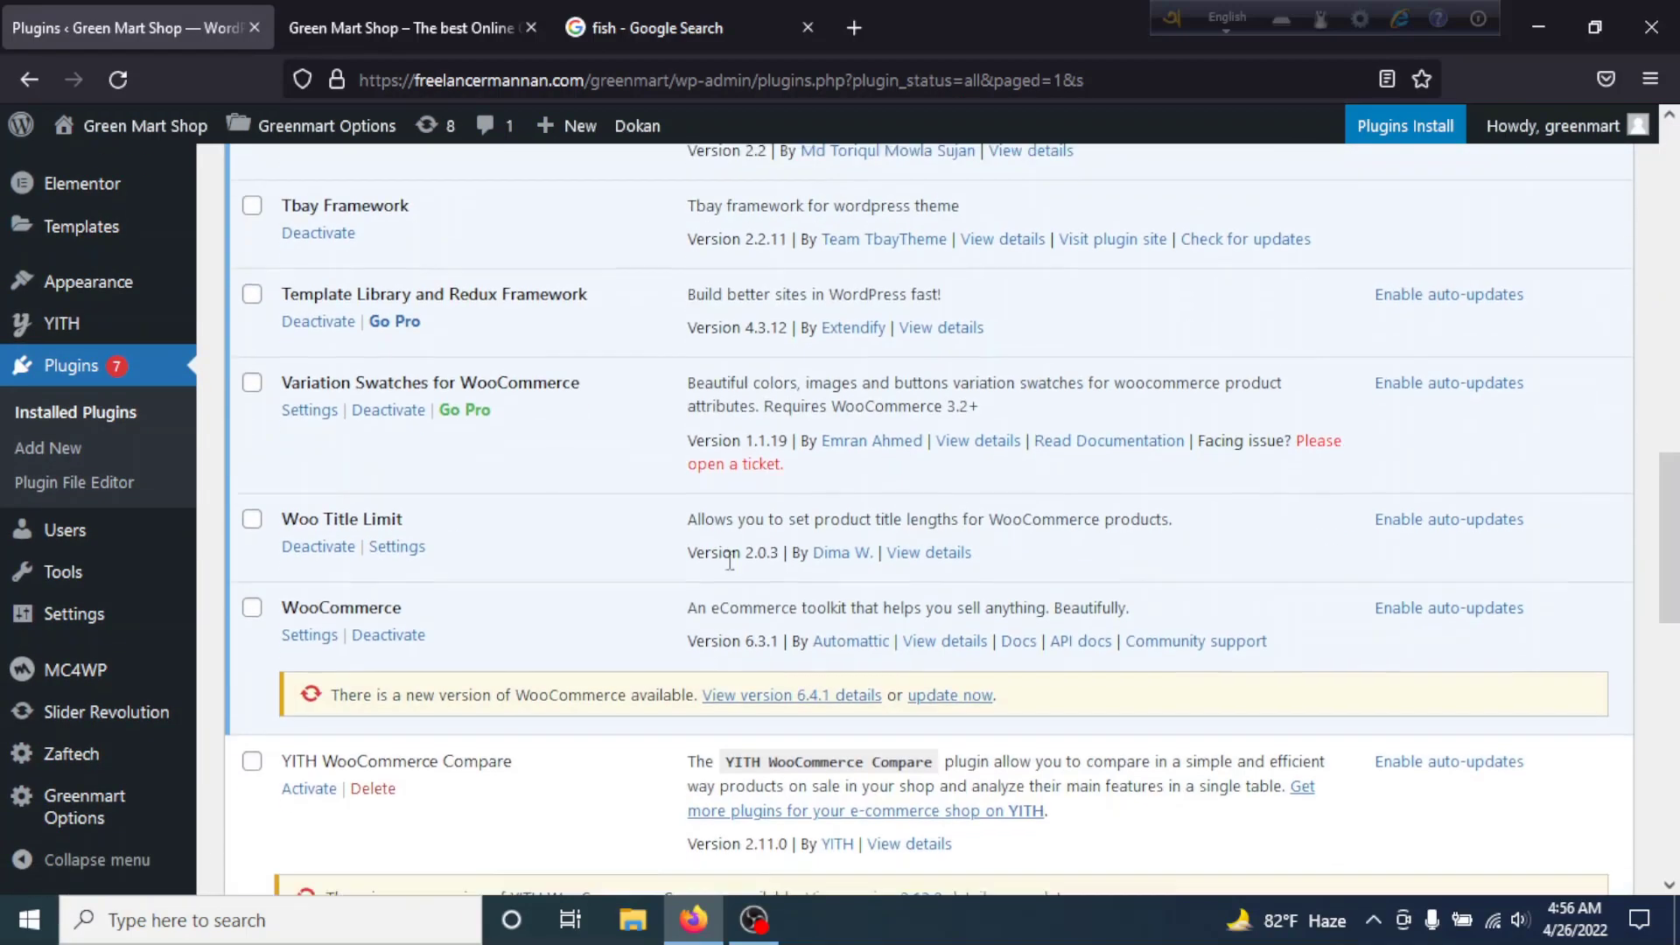
scroll(730, 557, "down", 9)
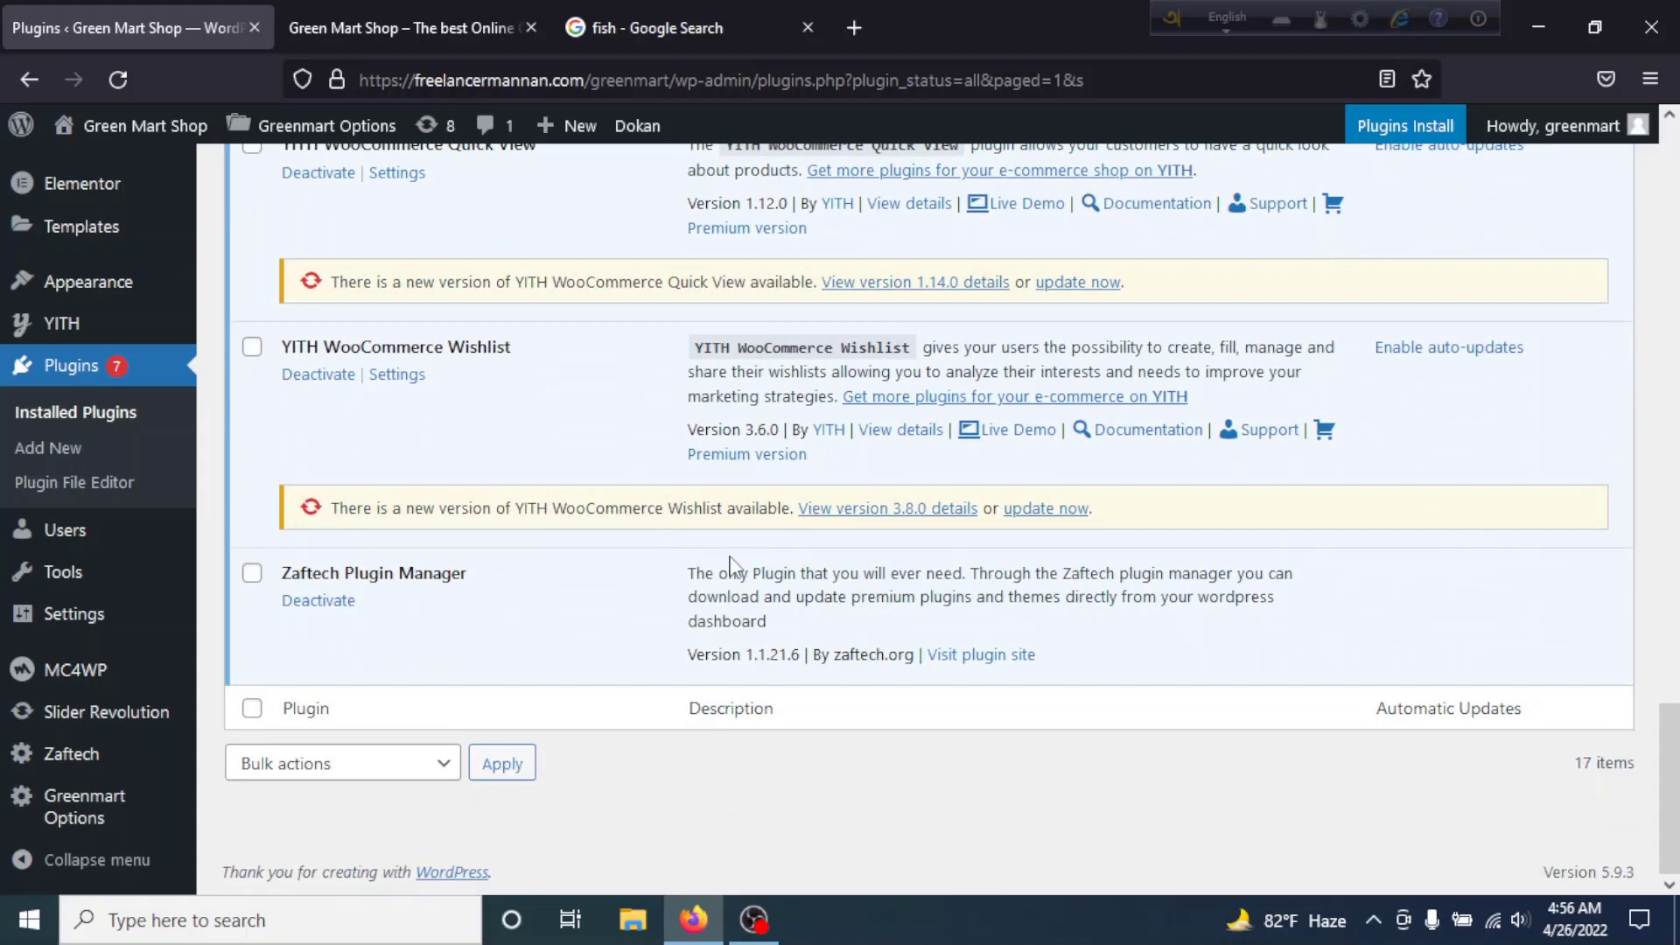
scroll(730, 564, "up", 10)
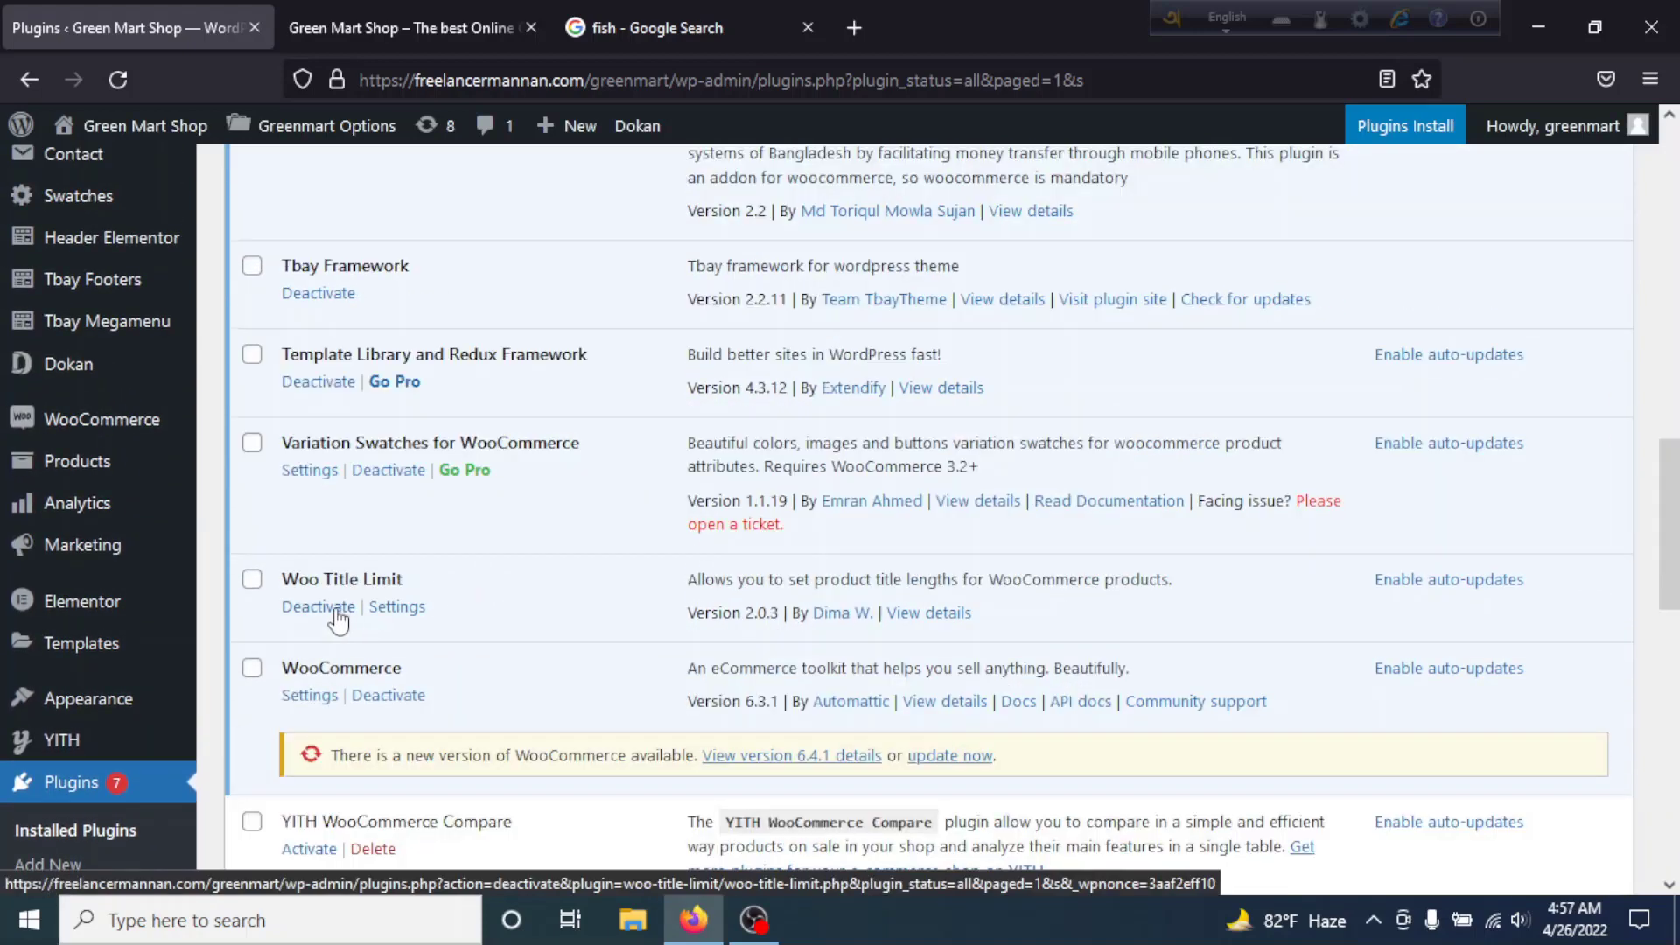
left_click(401, 610)
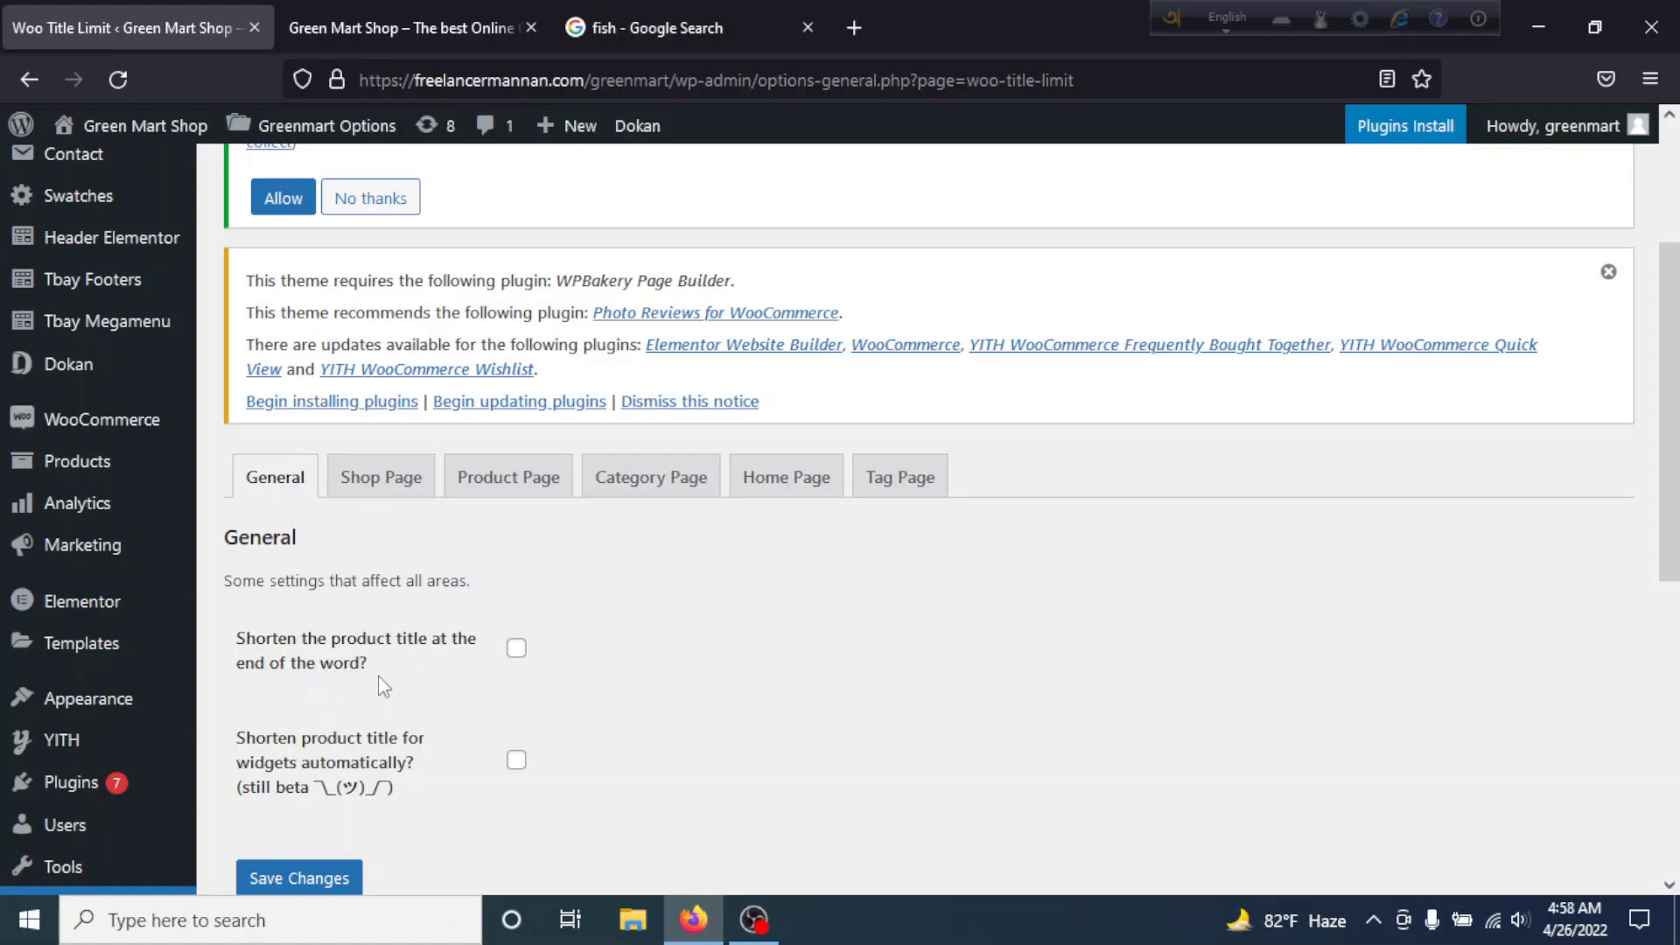
Enable shortening product titles at the end of the word and automatically for widgets, and save the general settings.
left_click(512, 658)
scroll(770, 649, "down", 1)
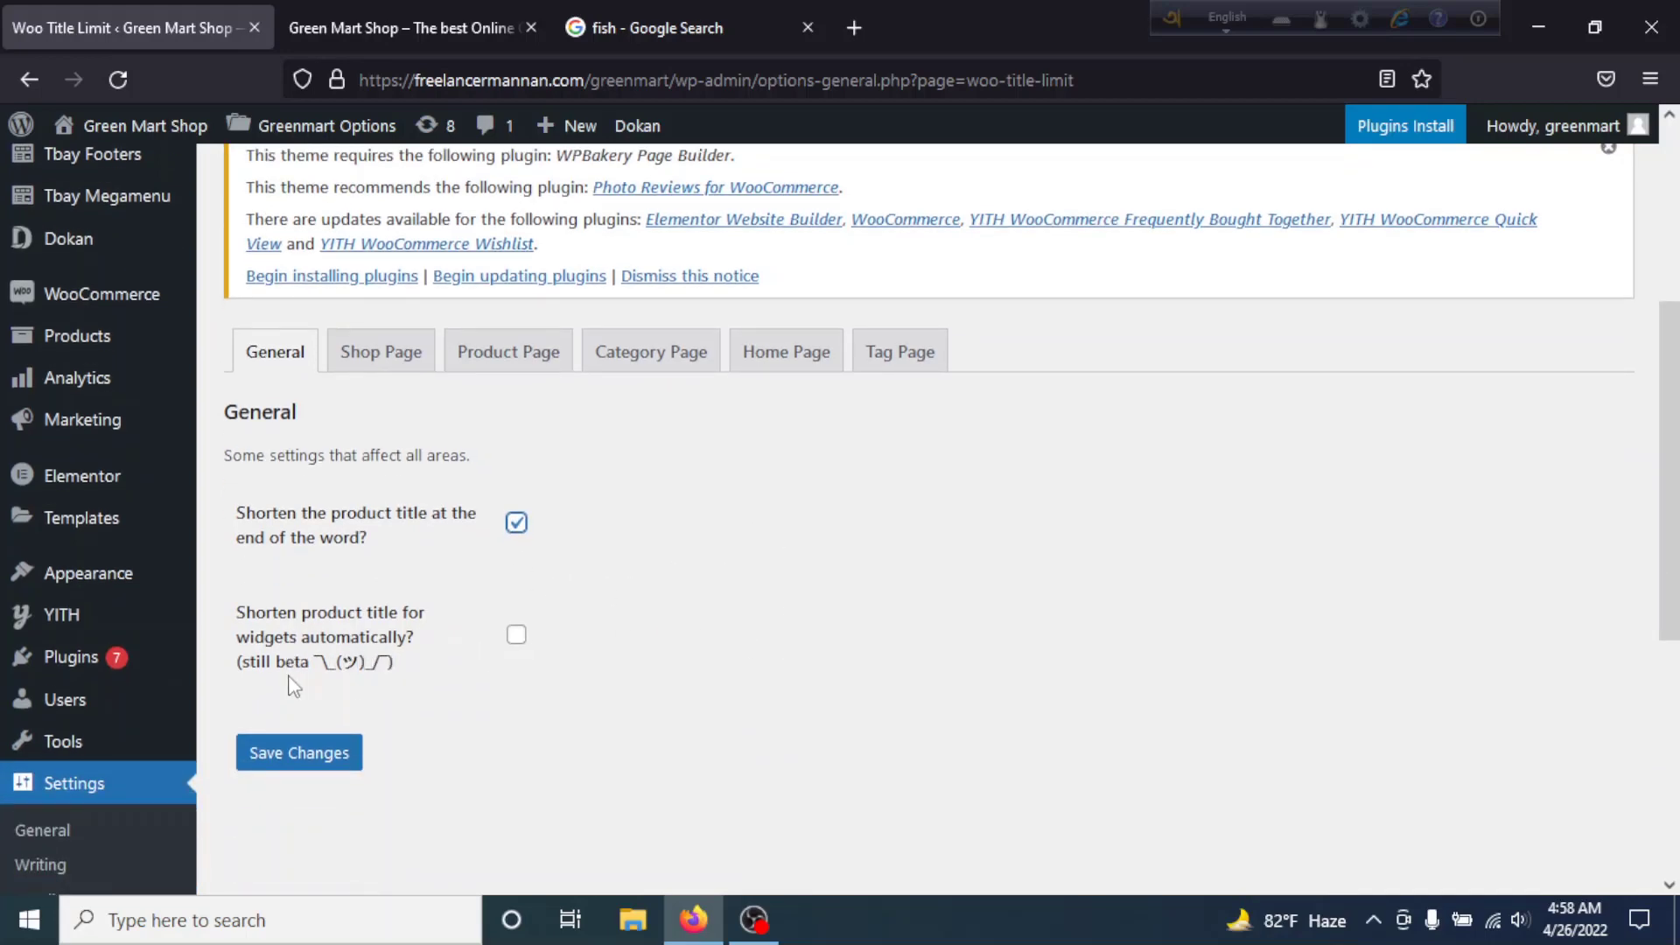
key("Tab")
left_click(522, 643)
left_click(318, 753)
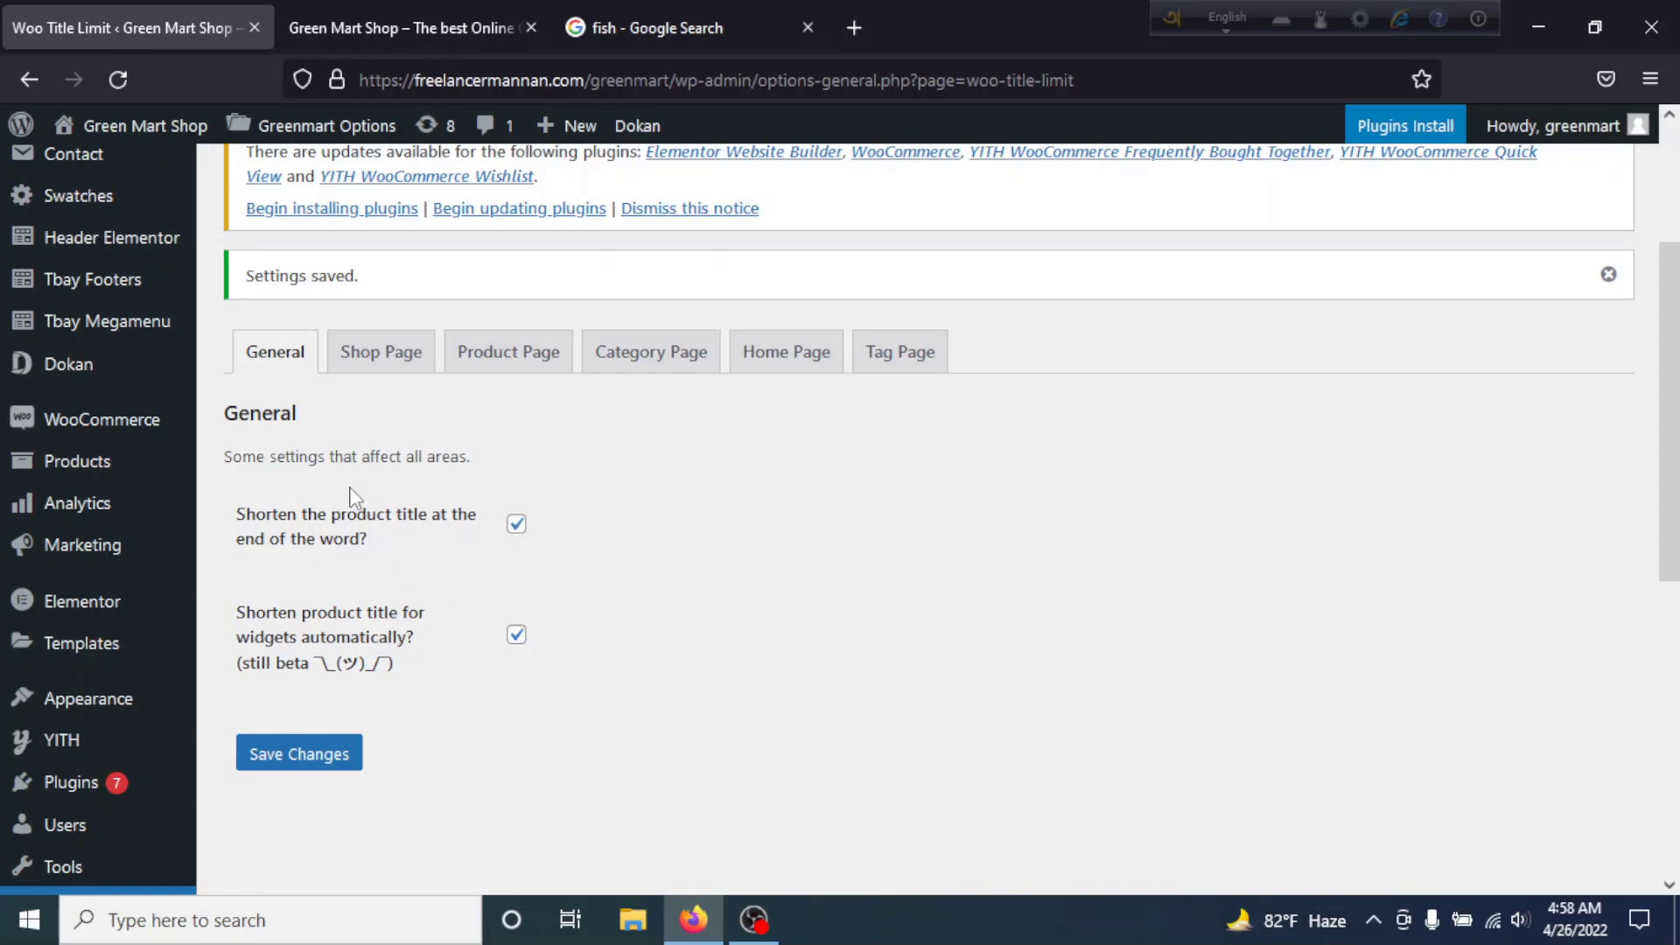
Set the shop page's product title length to 25, enable adding "..." to the title, and save.
left_click(377, 359)
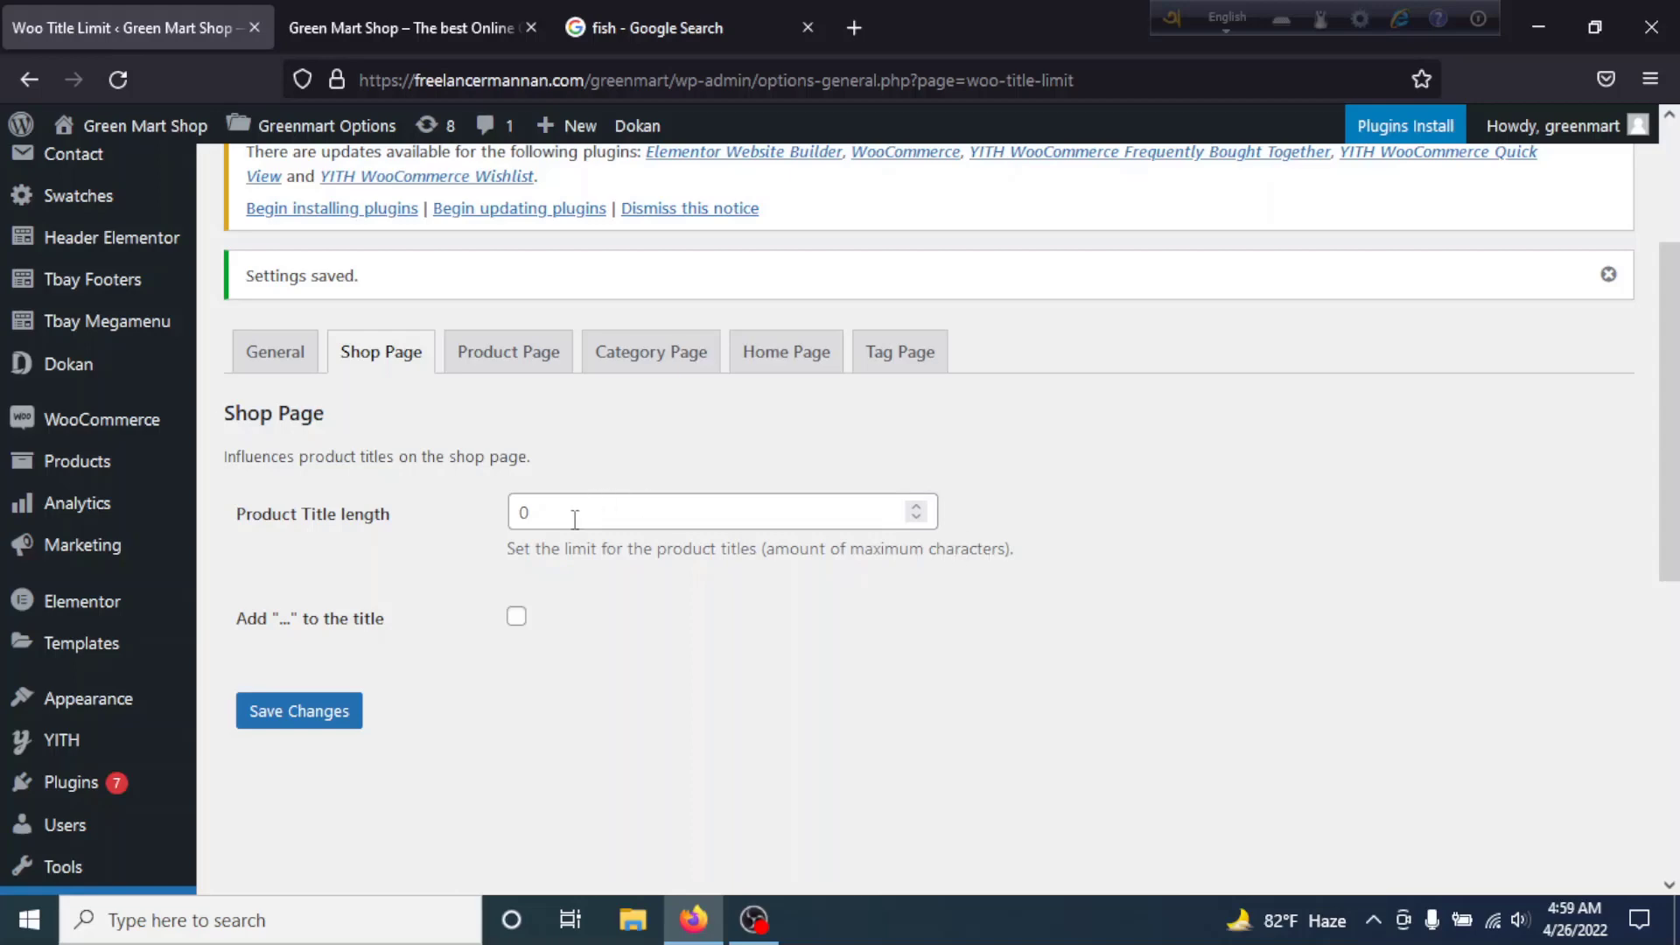
left_click_drag(575, 519, 451, 518)
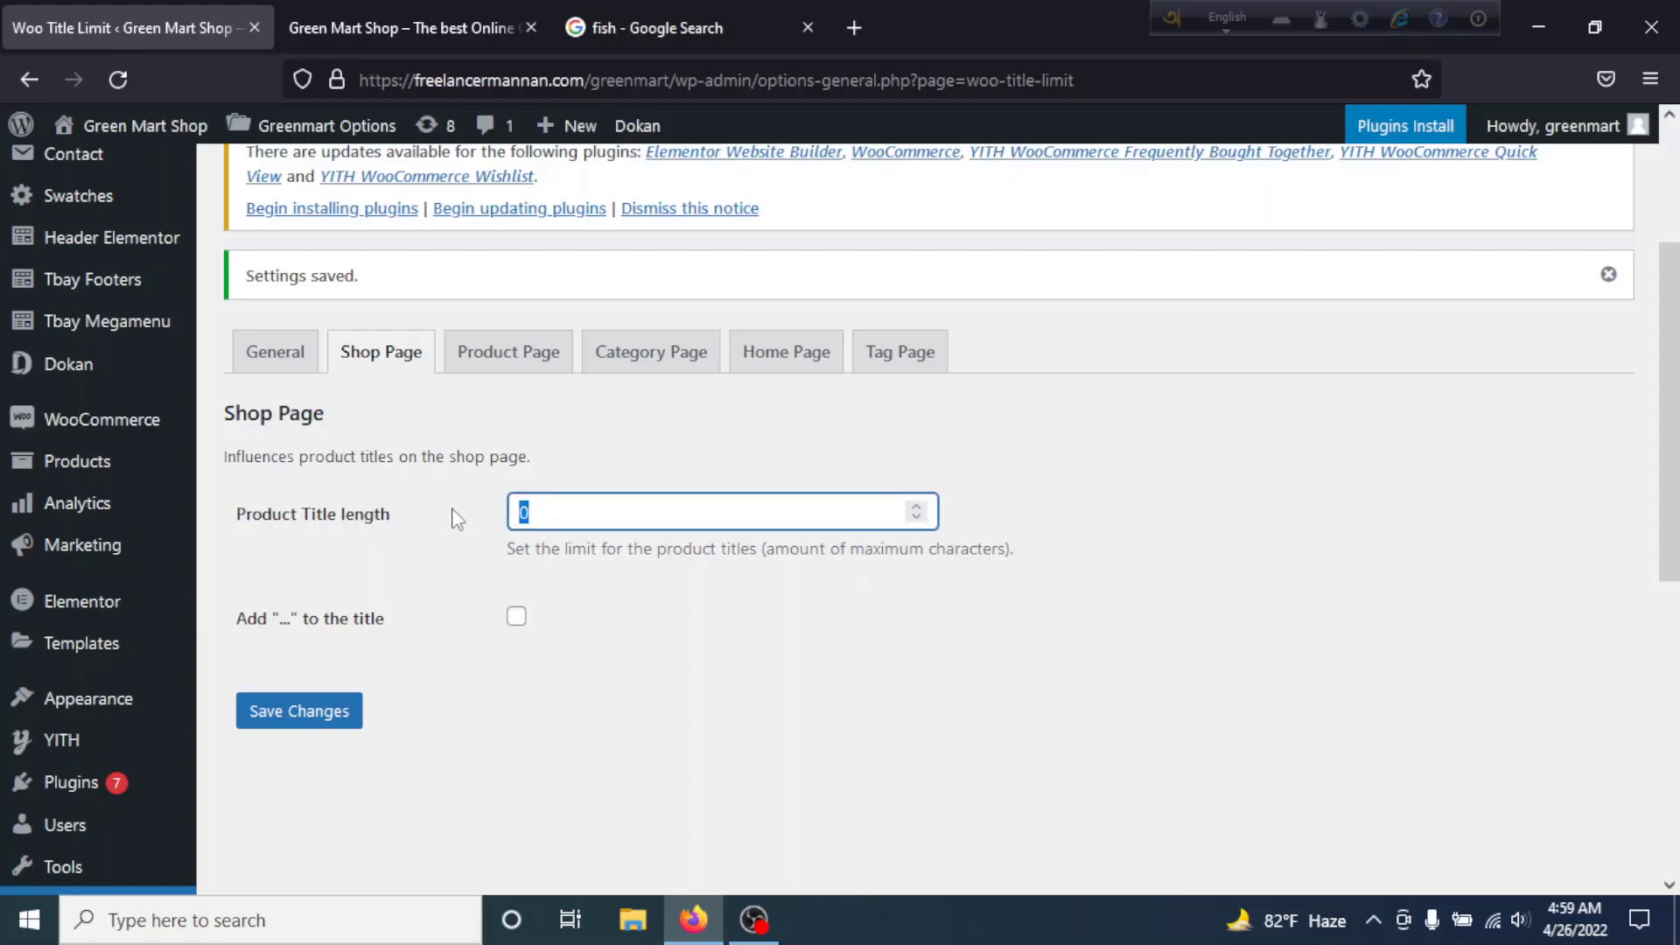
type("256")
left_click(516, 617)
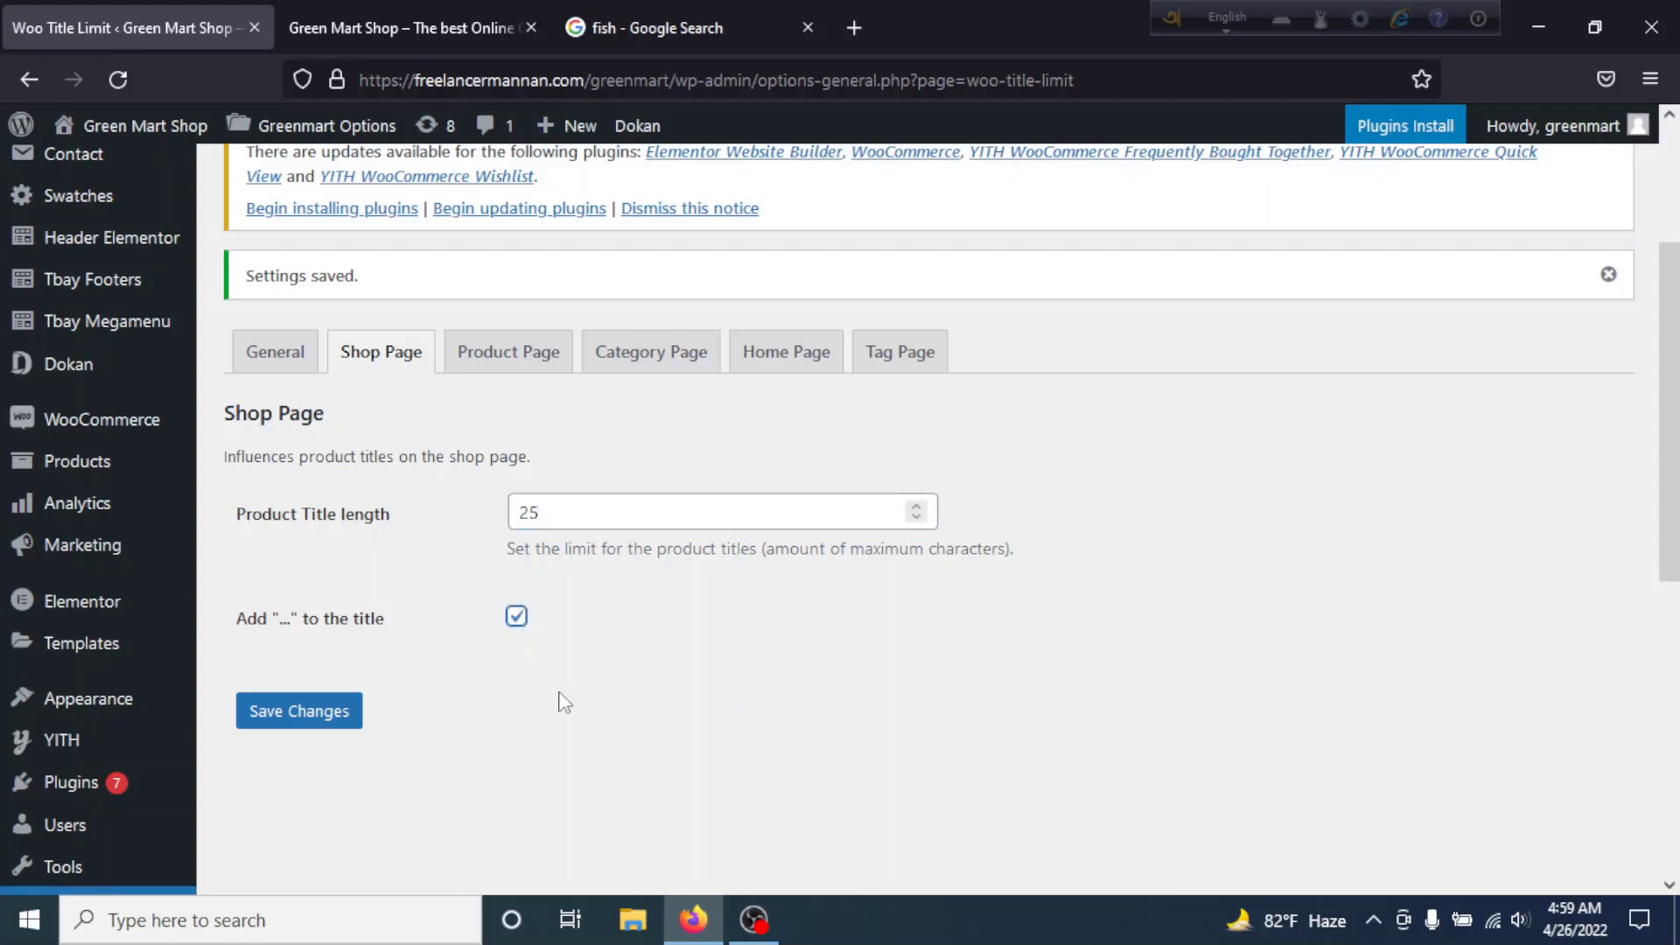
left_click(357, 723)
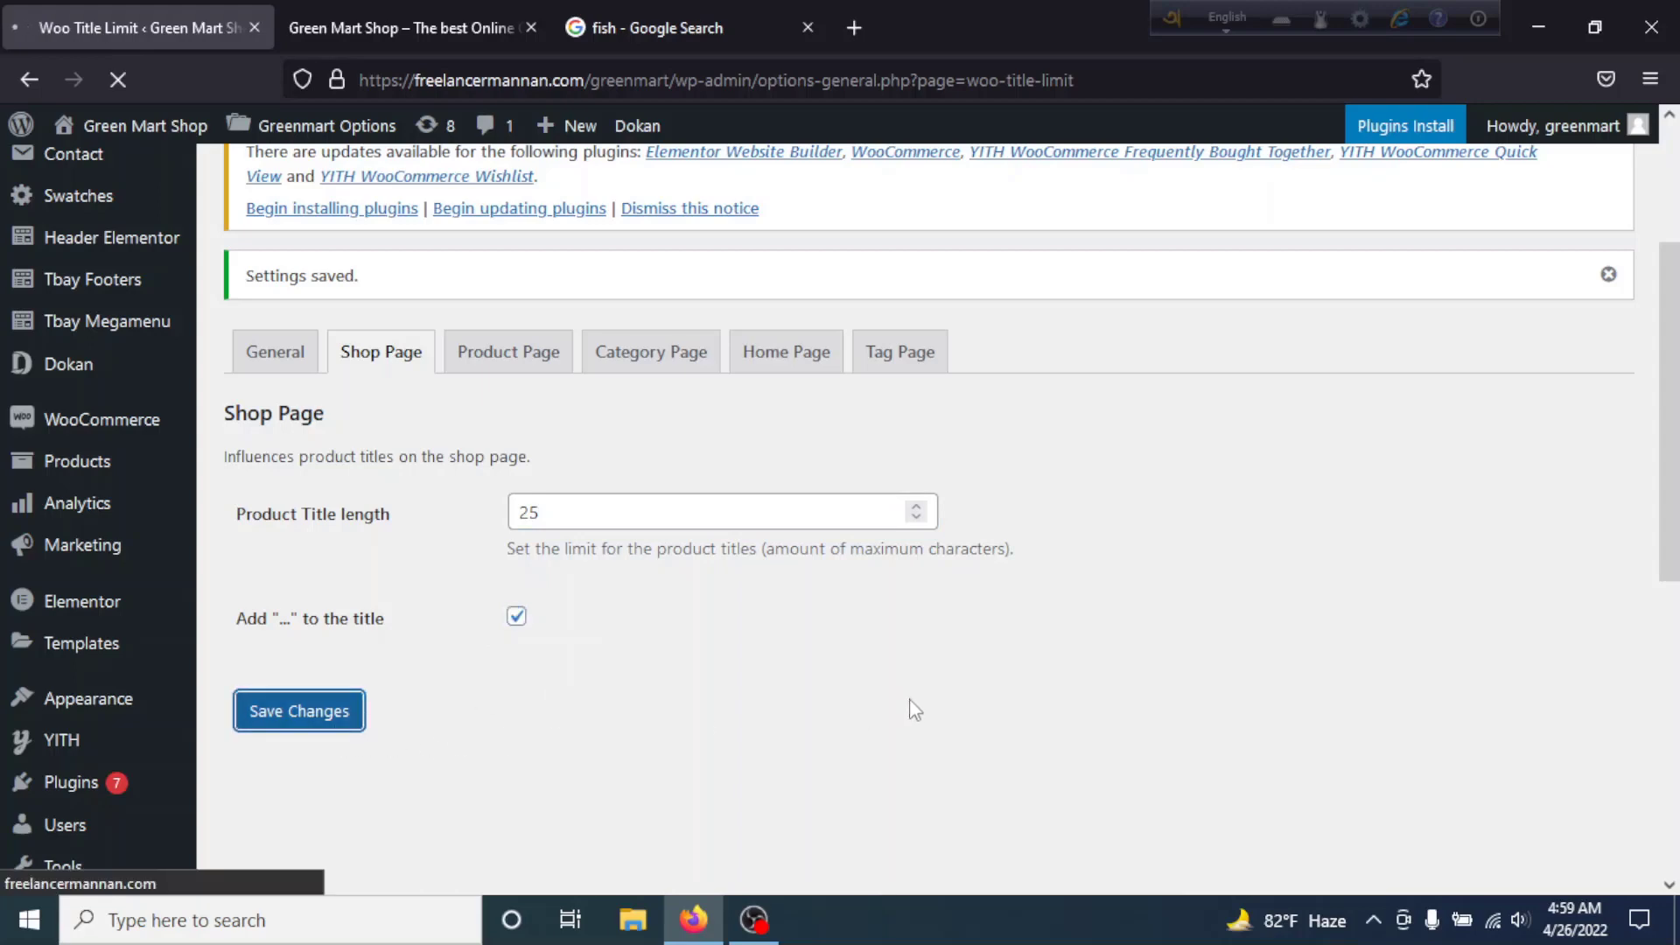
Set the product page's title length to 25, enable adding "..." to the title, and save.
left_click(505, 477)
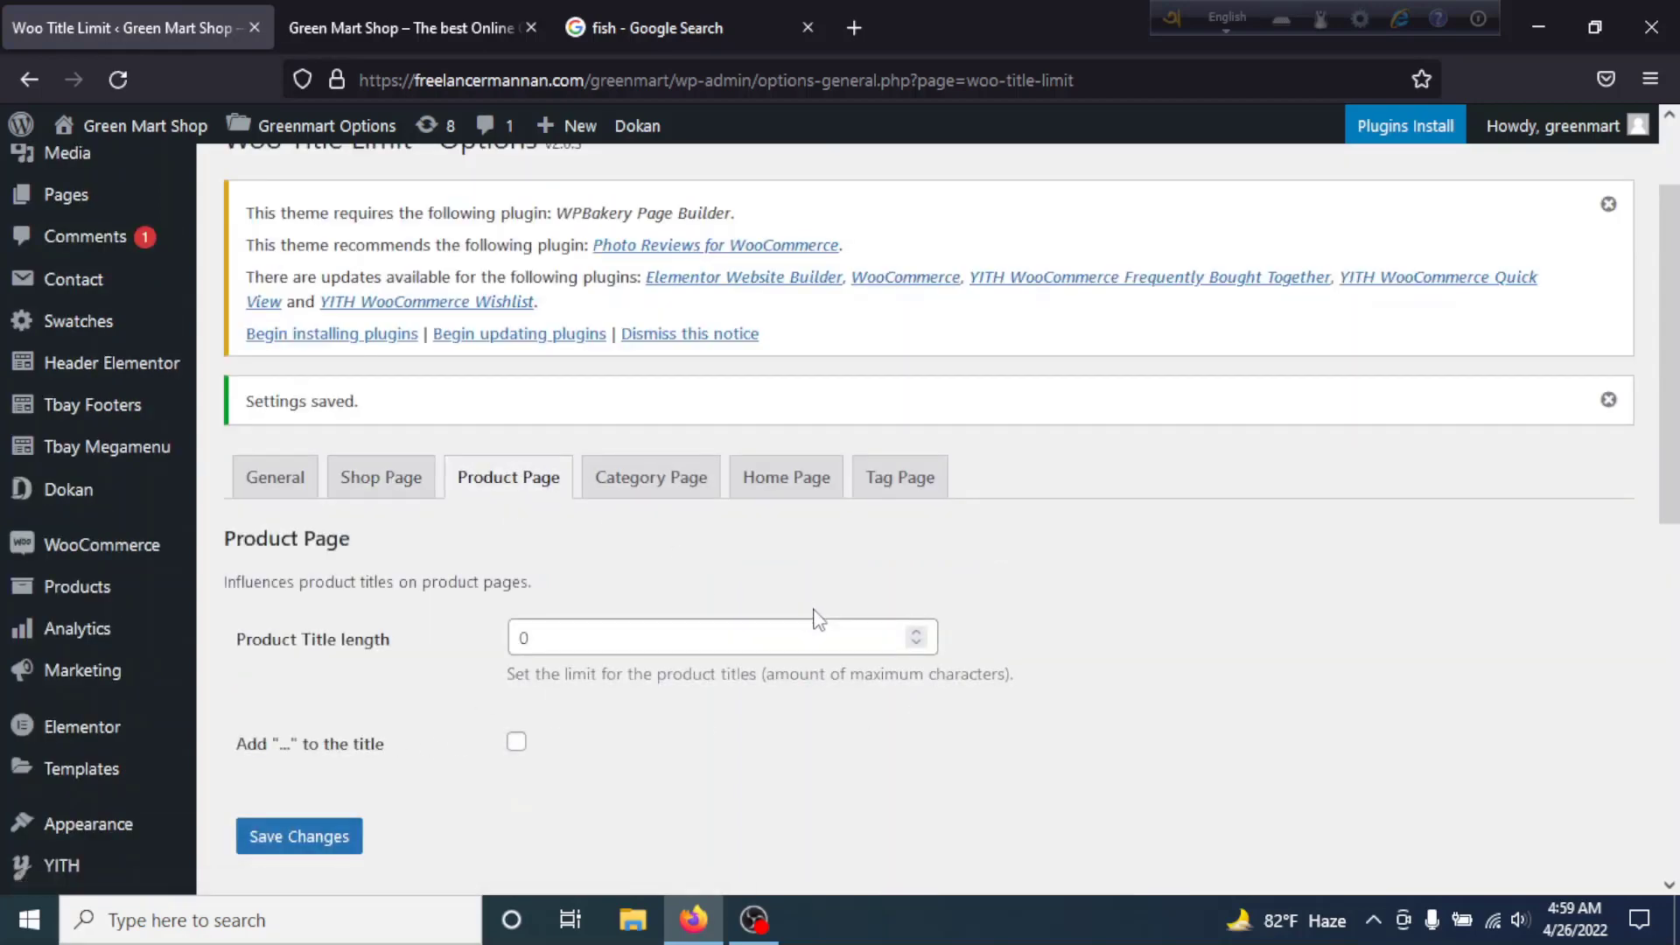
double_click(567, 644)
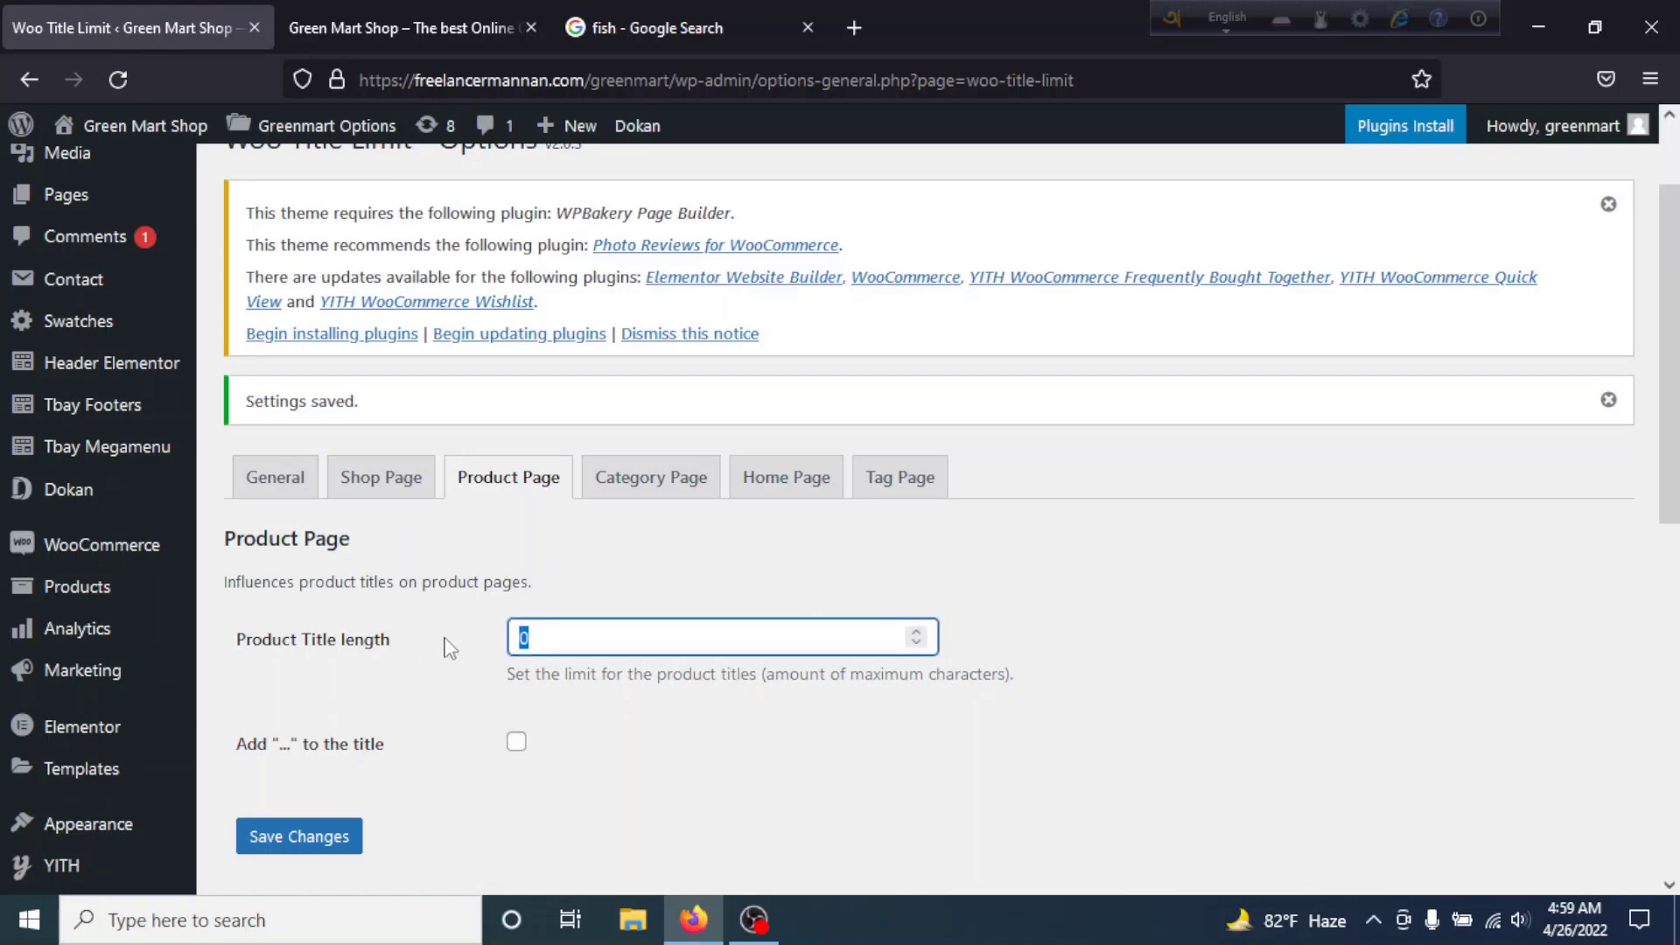
type("25")
left_click(517, 742)
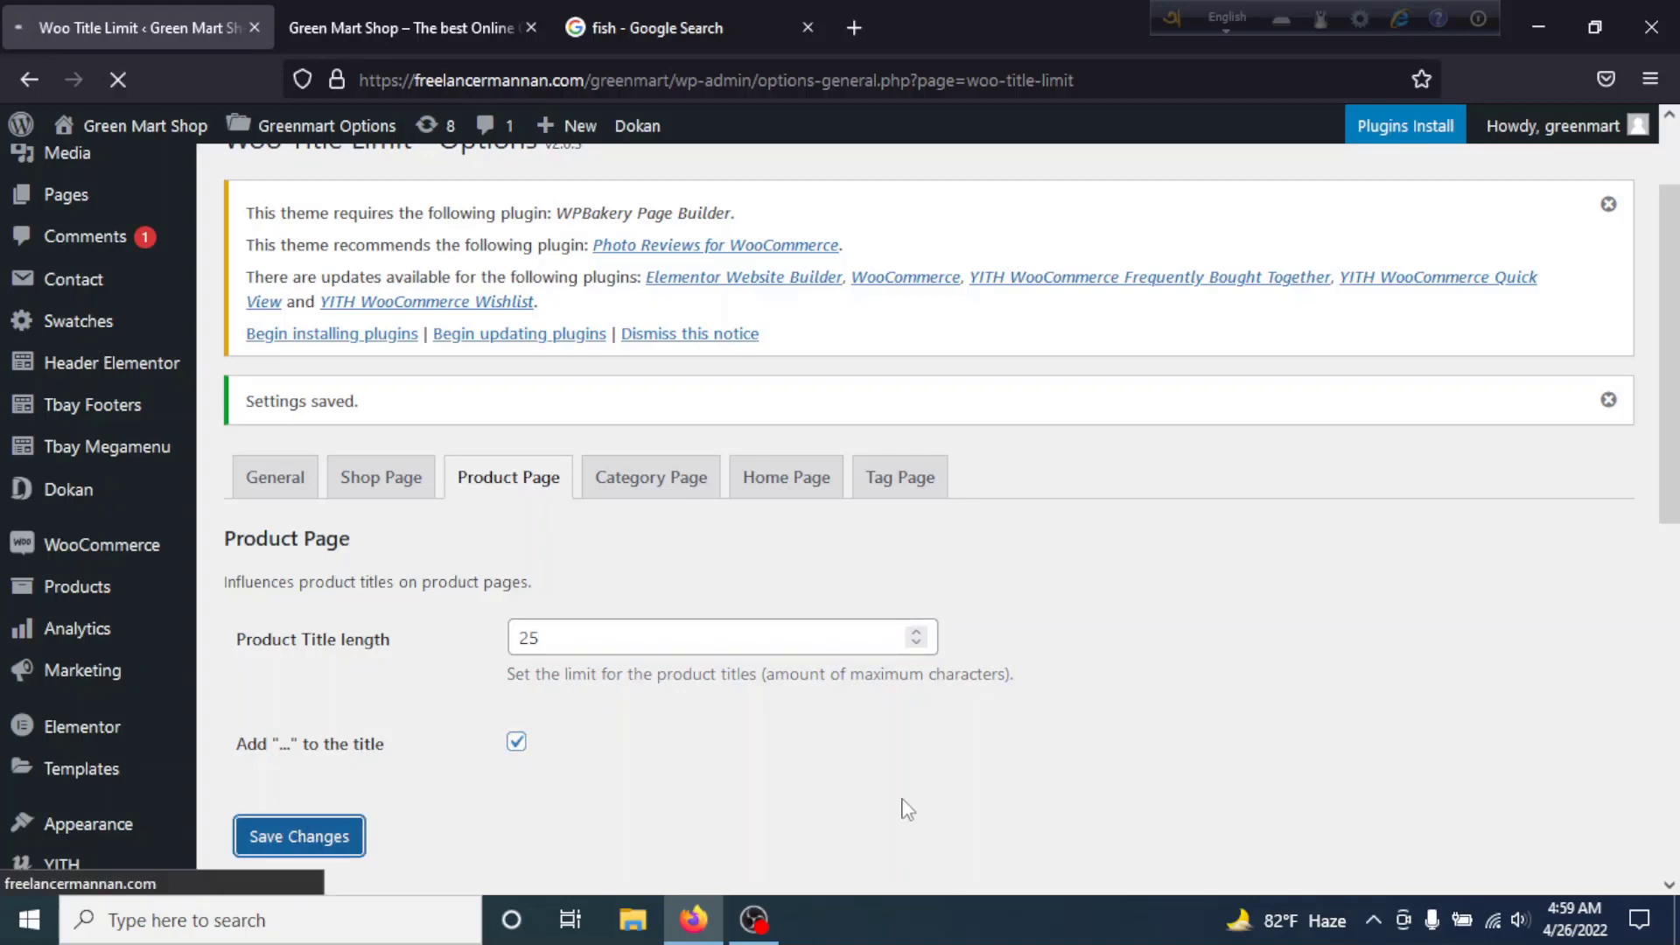
Set the category page's product title length to 25, enable adding "..." to the title, and save.
left_click(656, 350)
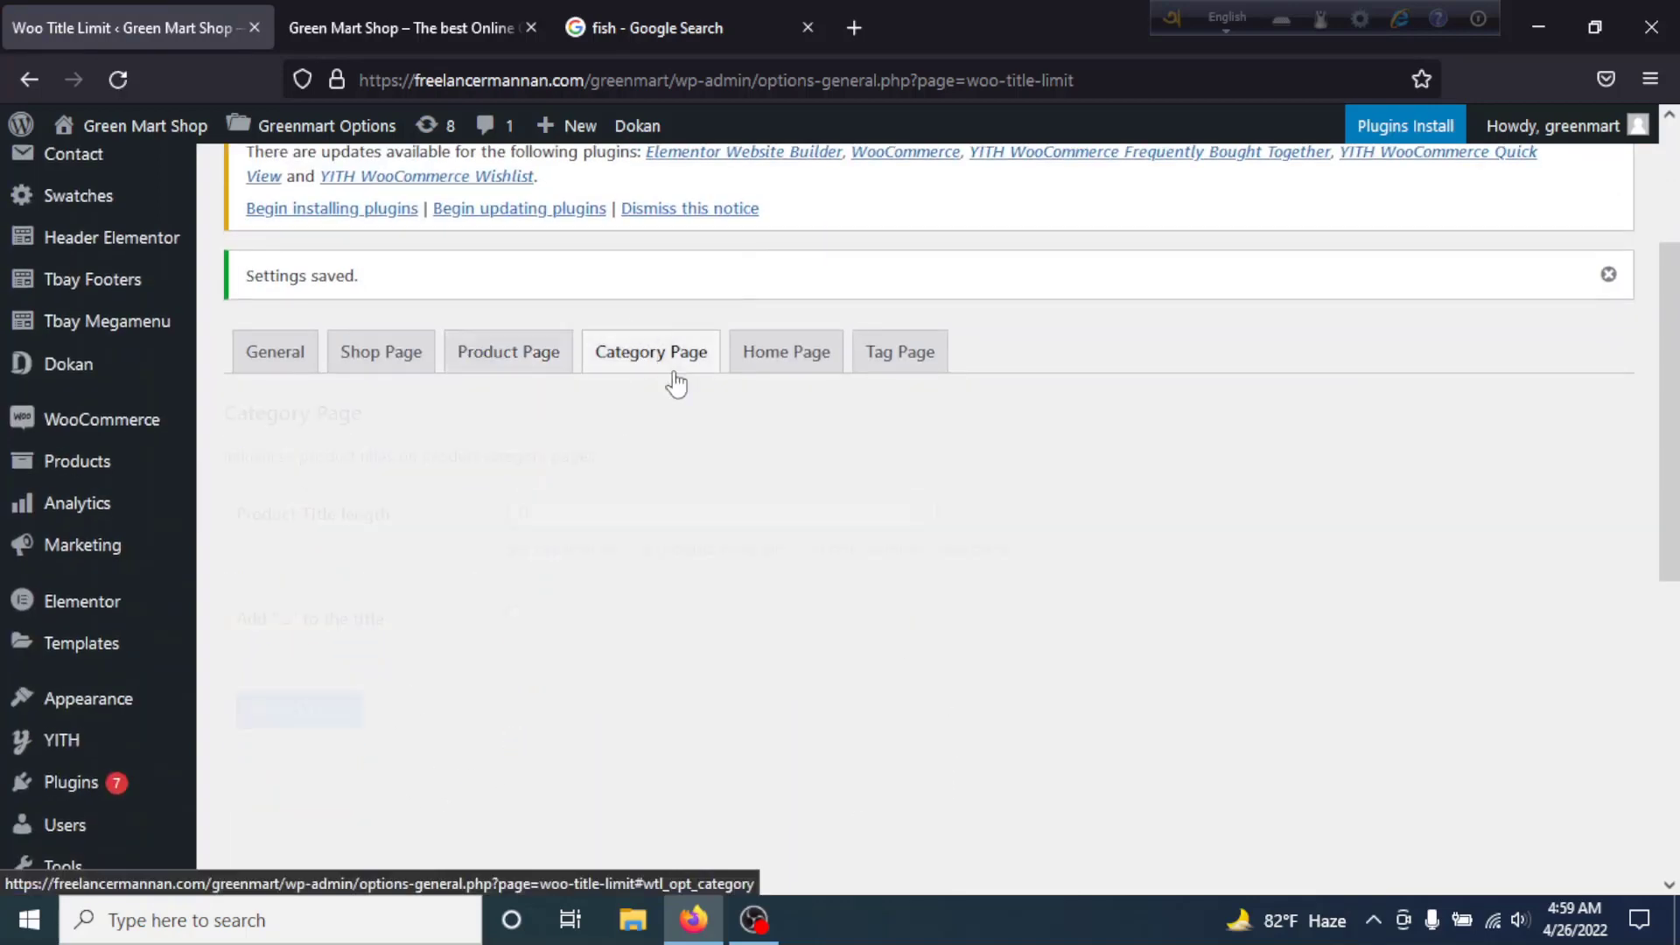
left_click(487, 509)
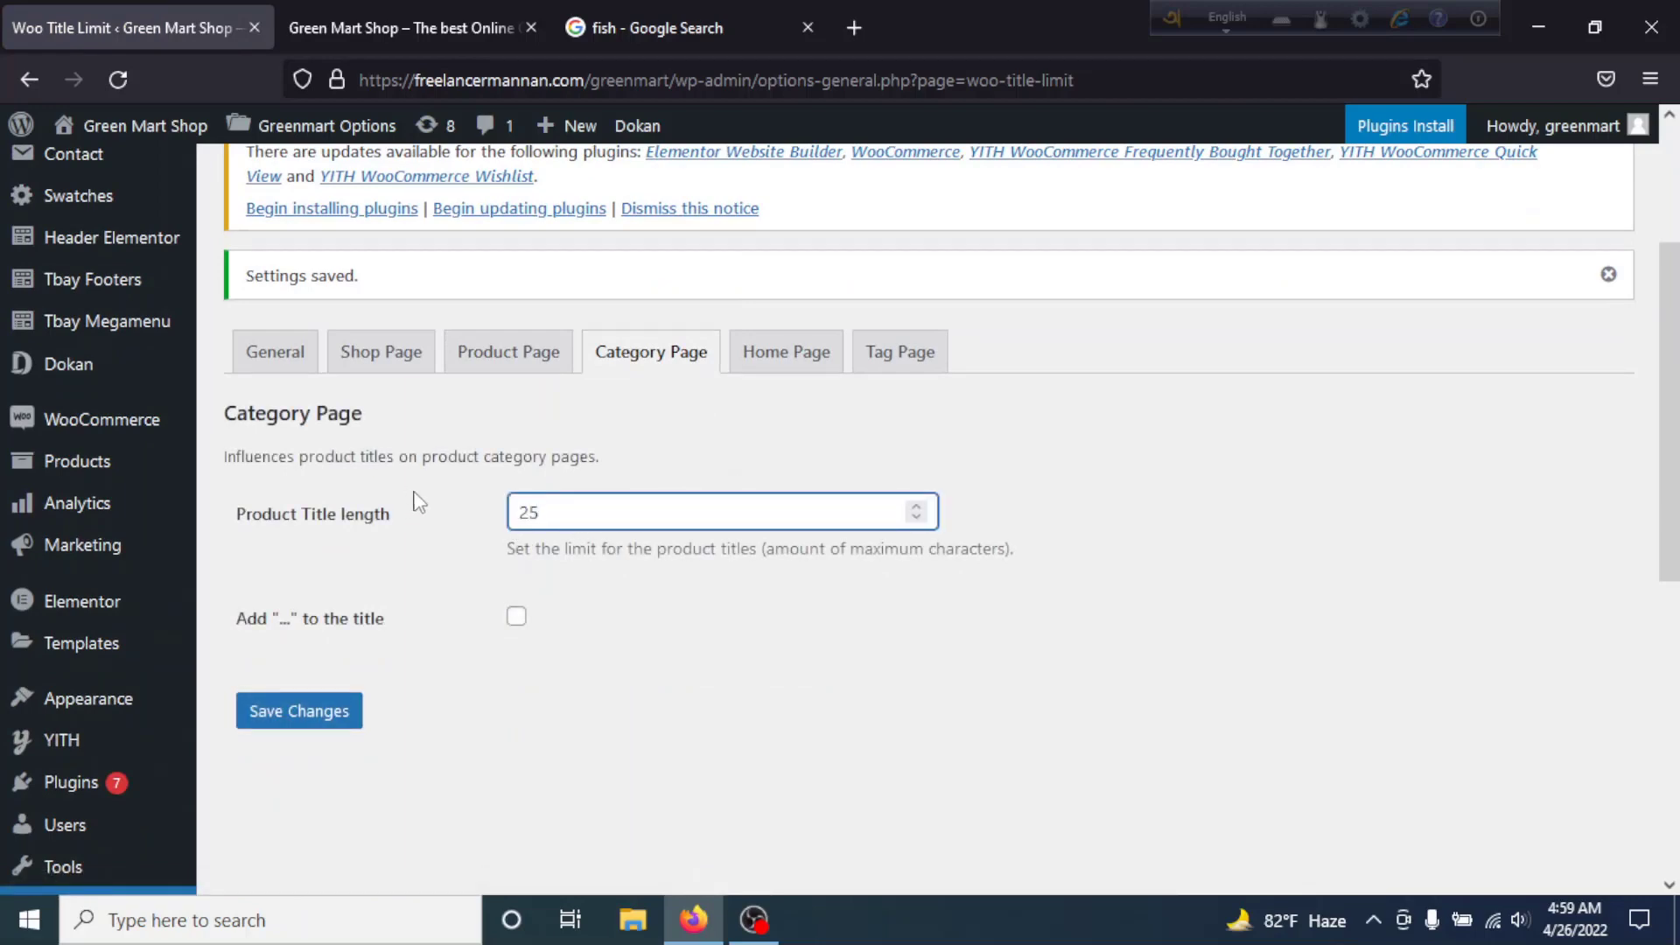
left_click(515, 618)
left_click(300, 710)
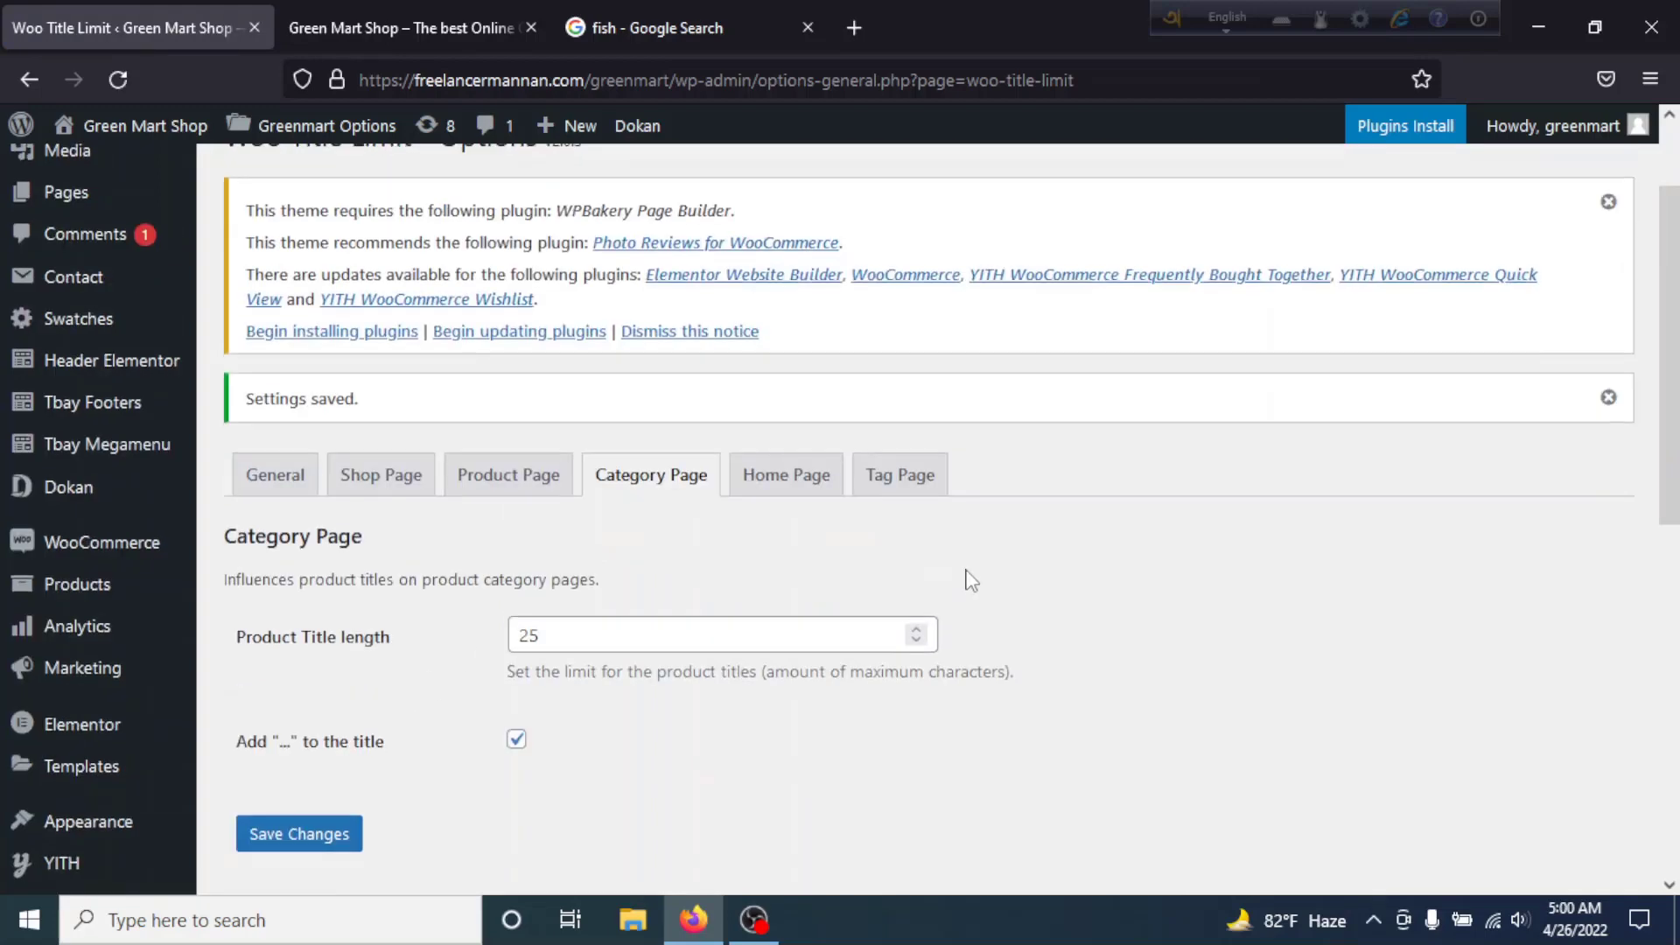
Set the home page's product title length to 25, enable adding "..." to the title, and save.
left_click(795, 359)
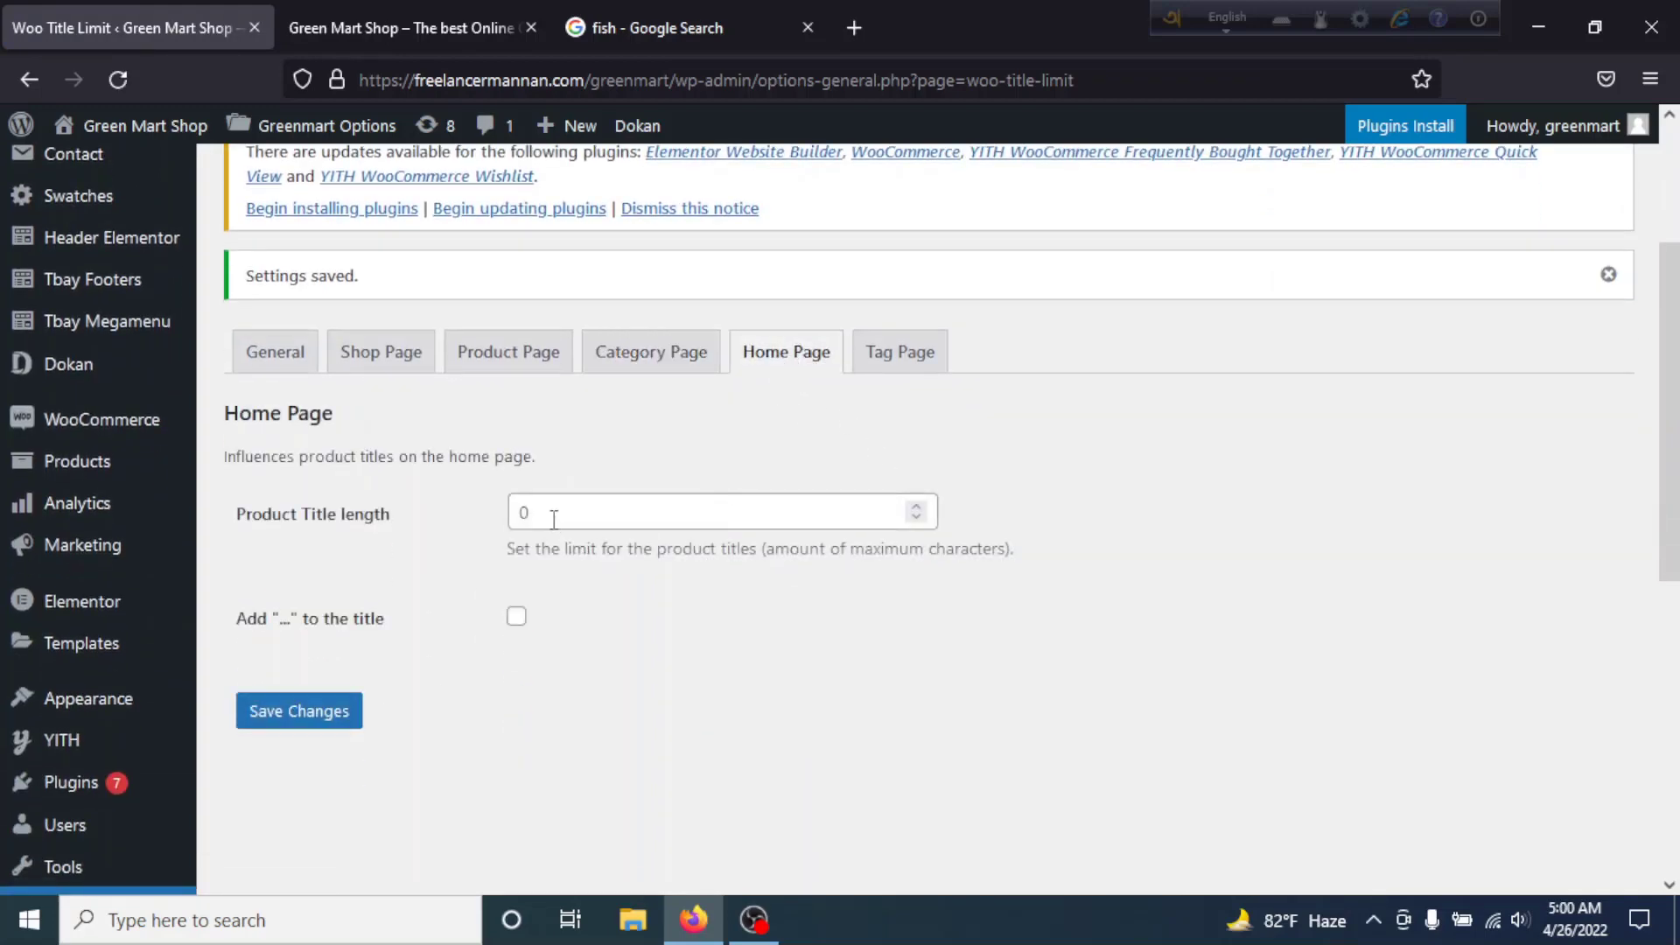
left_click(434, 517)
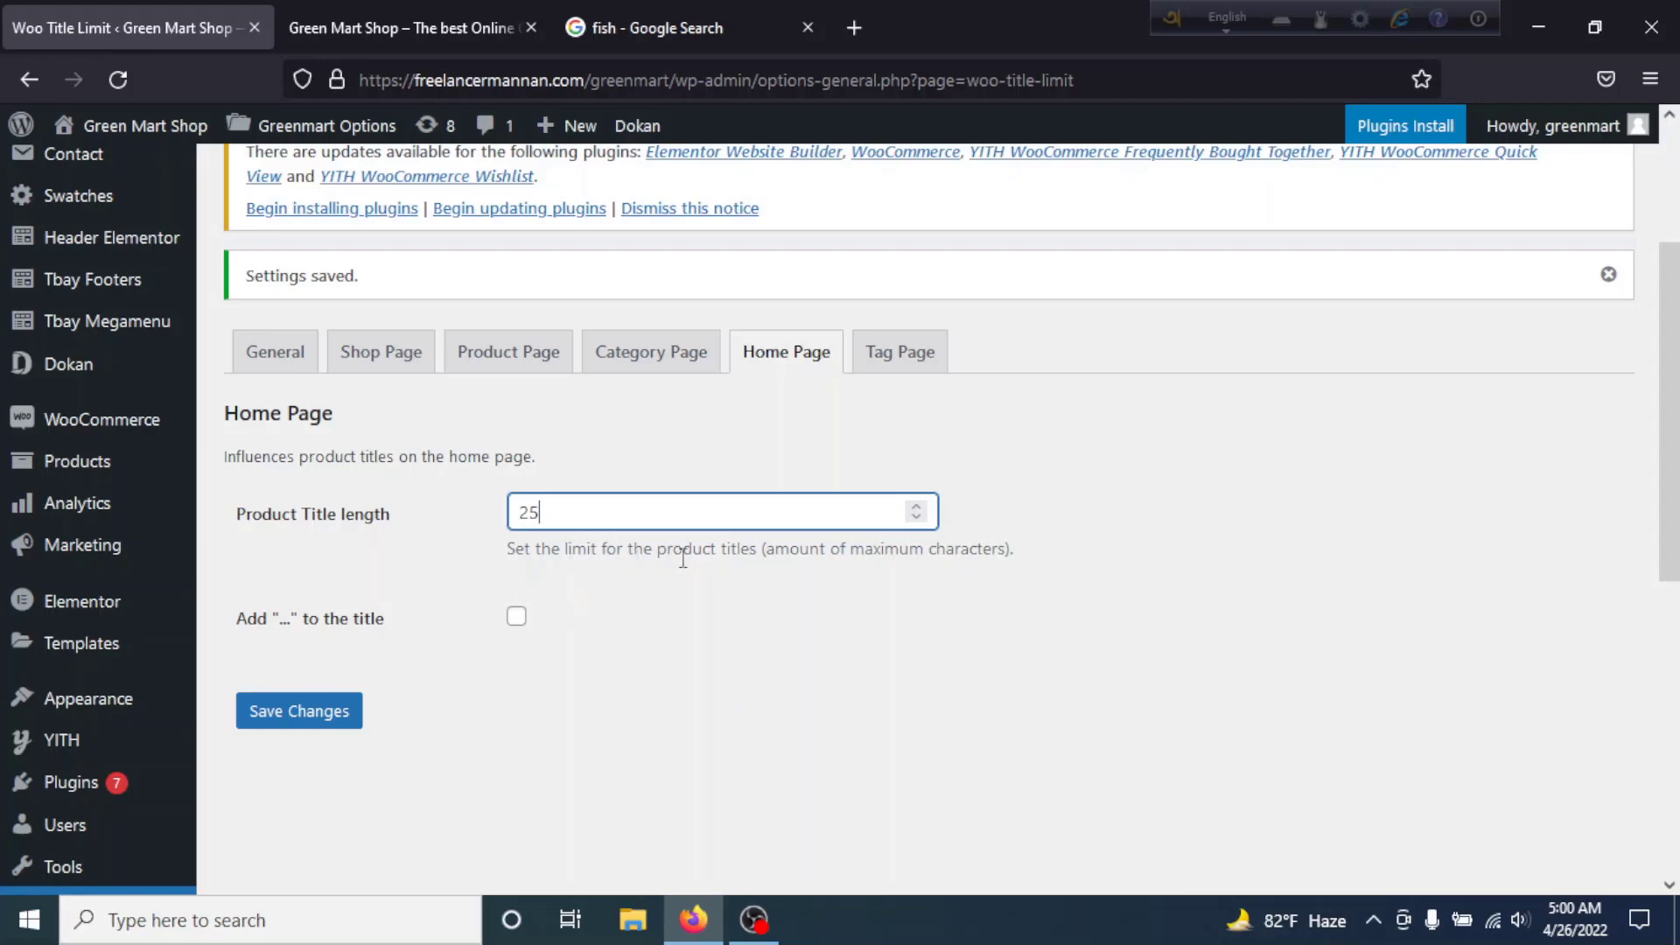
left_click(516, 617)
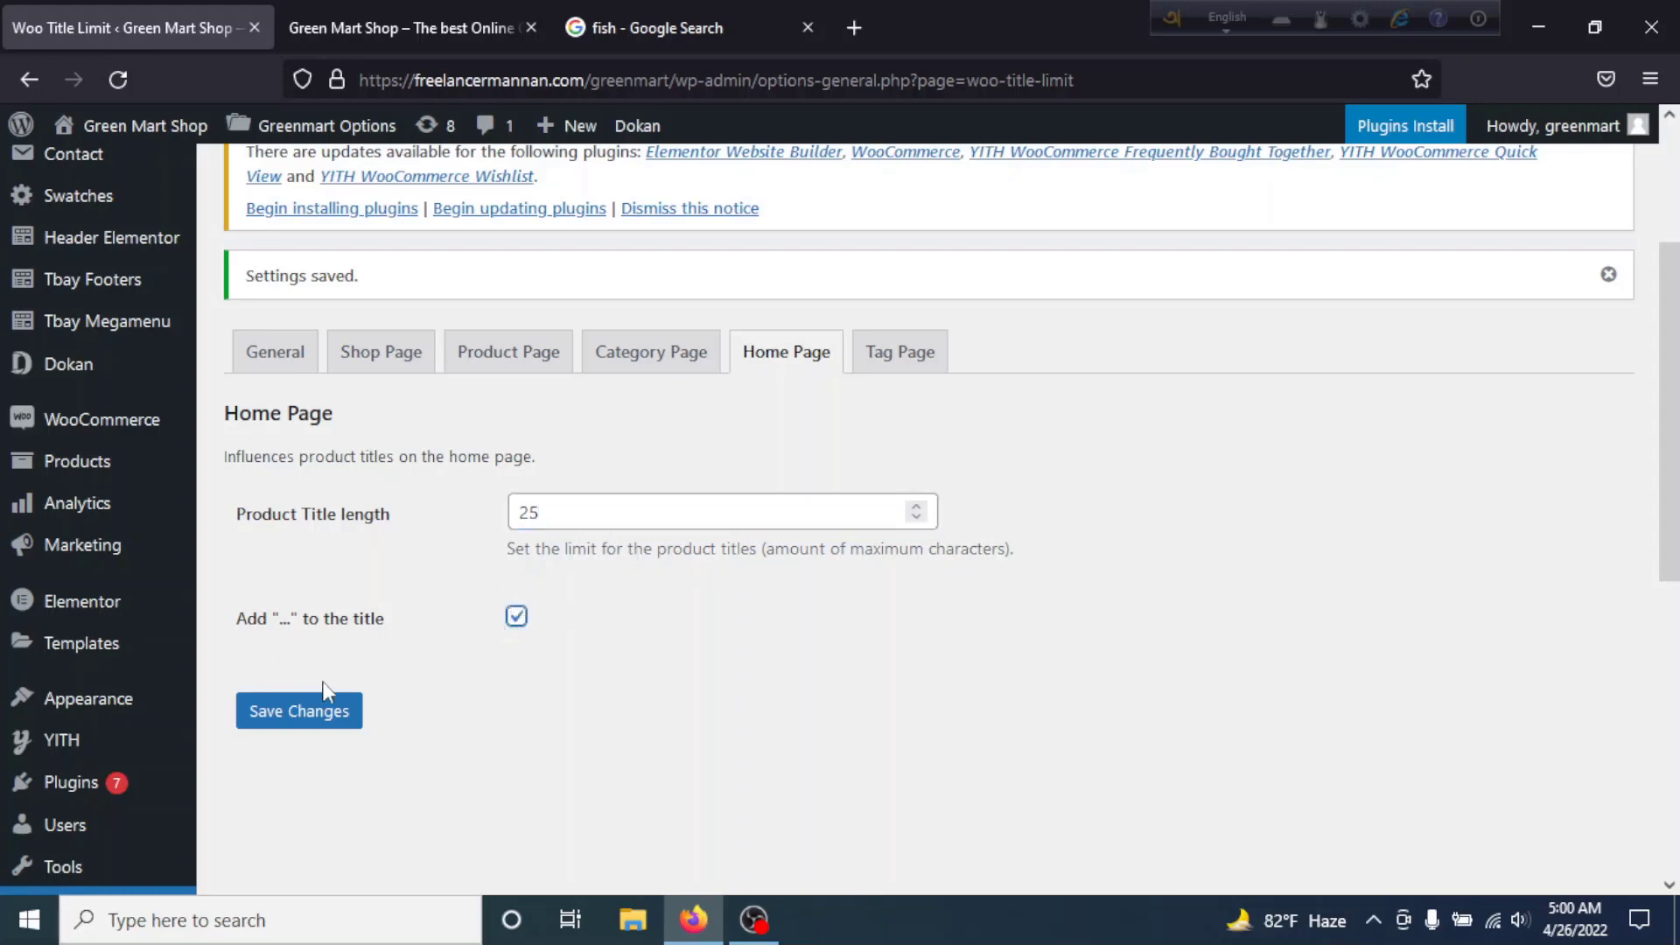
left_click(259, 711)
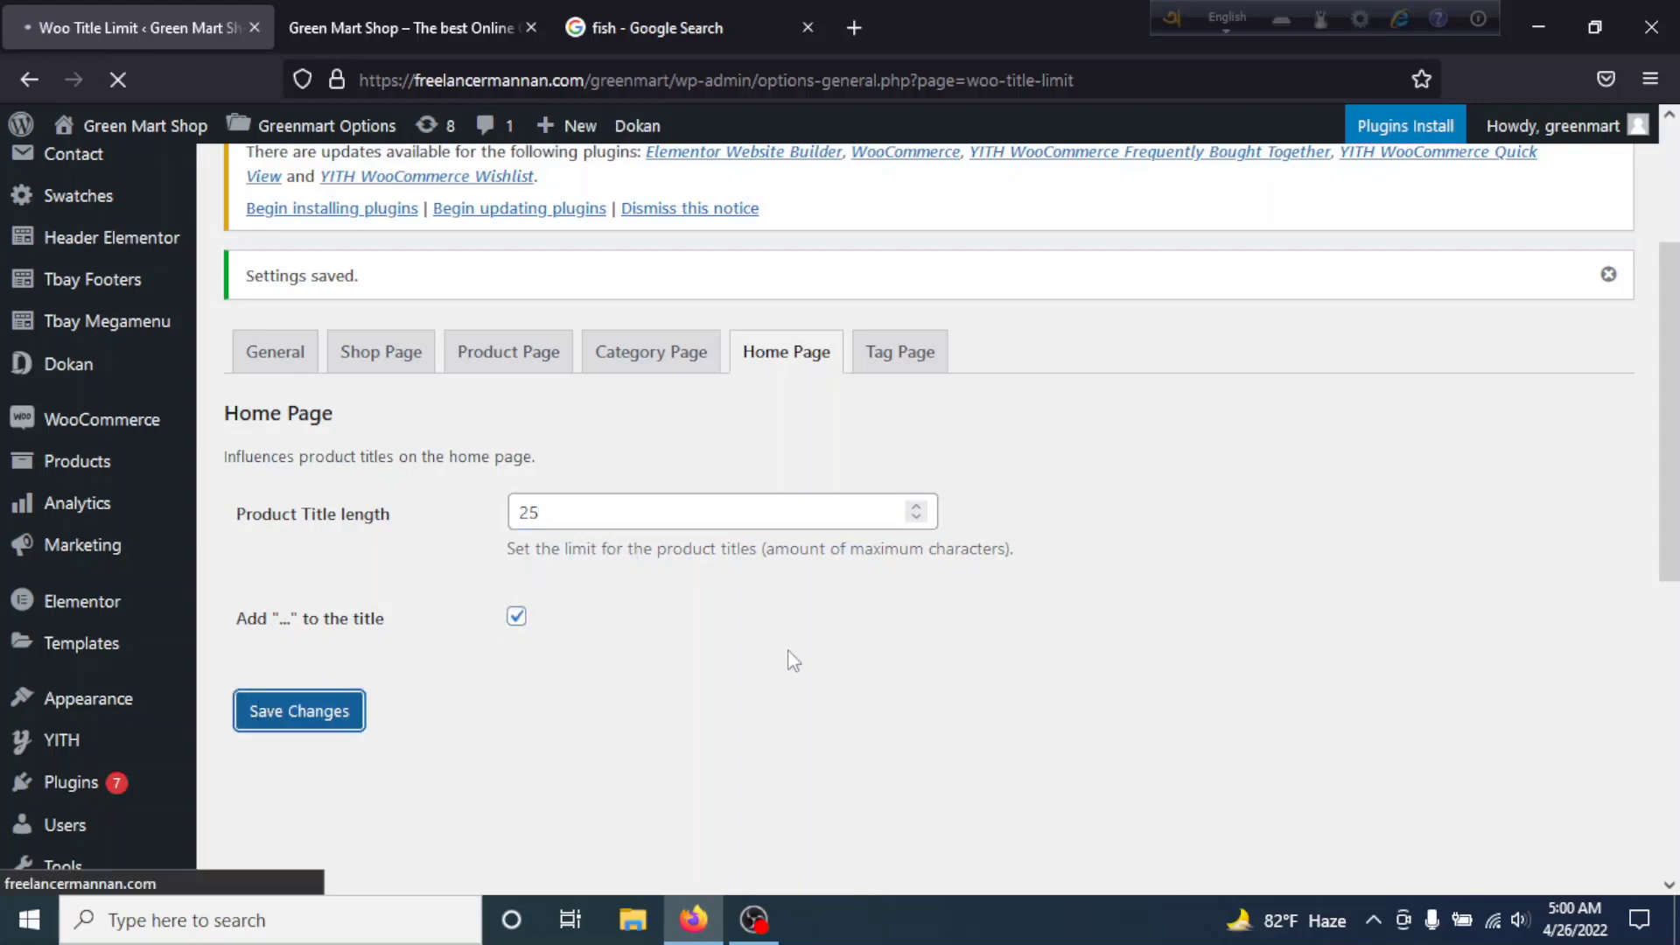
Set the tag page's product title length to 25, enable adding "..." to the title, and save.
left_click(914, 358)
double_click(589, 509)
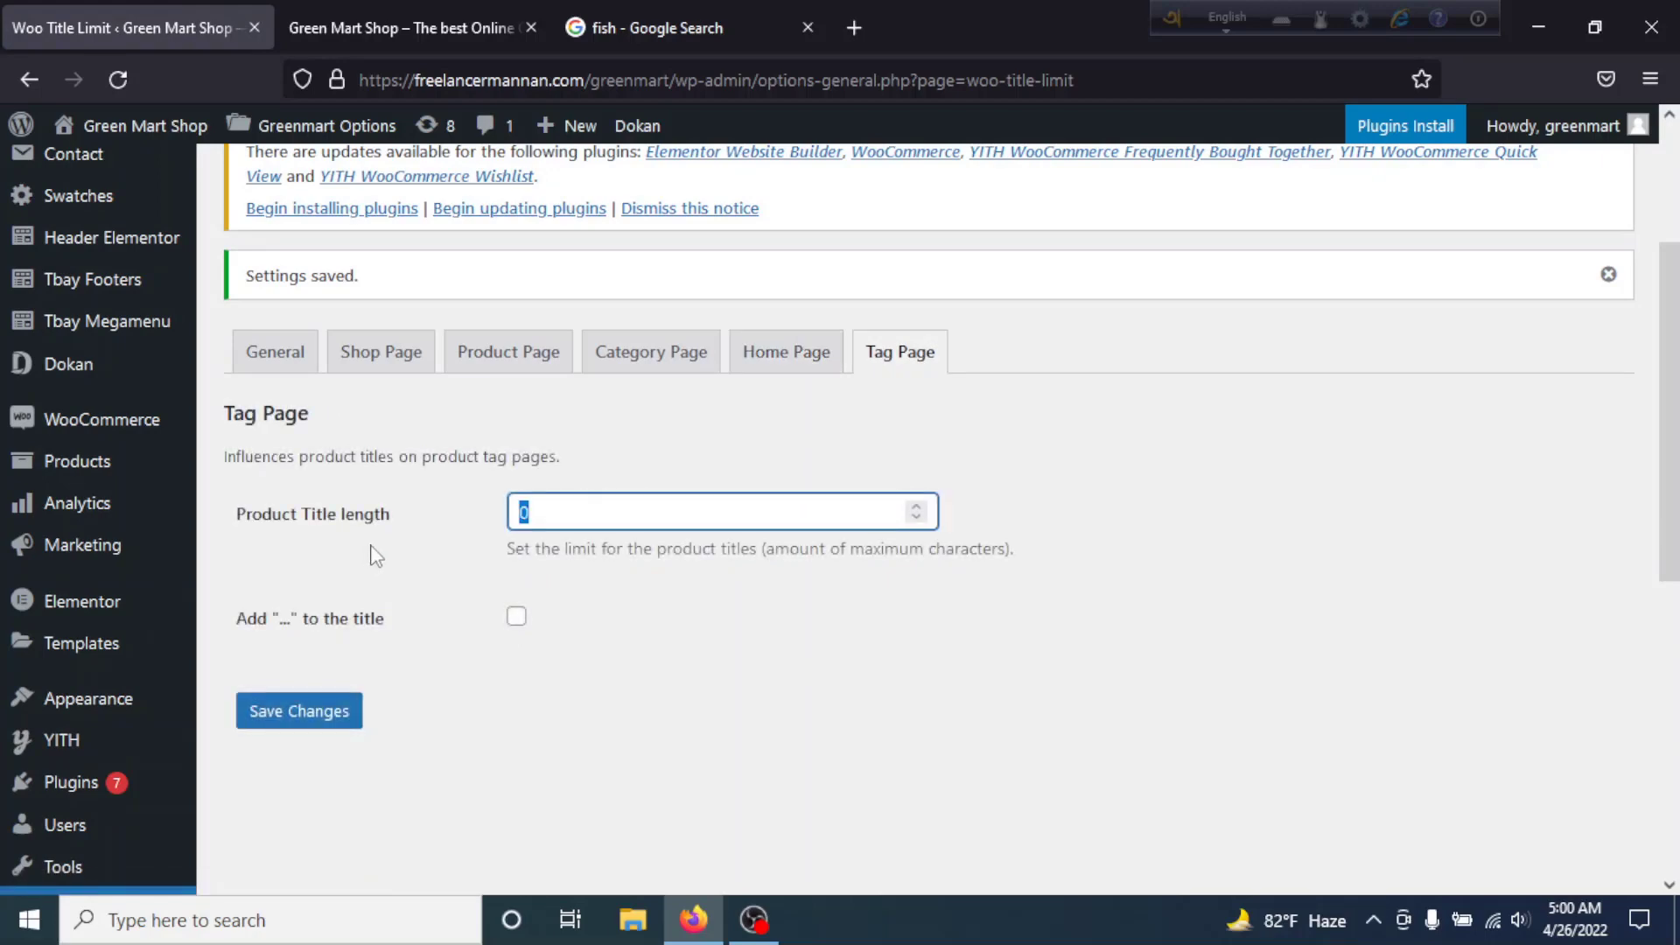
left_click(516, 617)
left_click(267, 712)
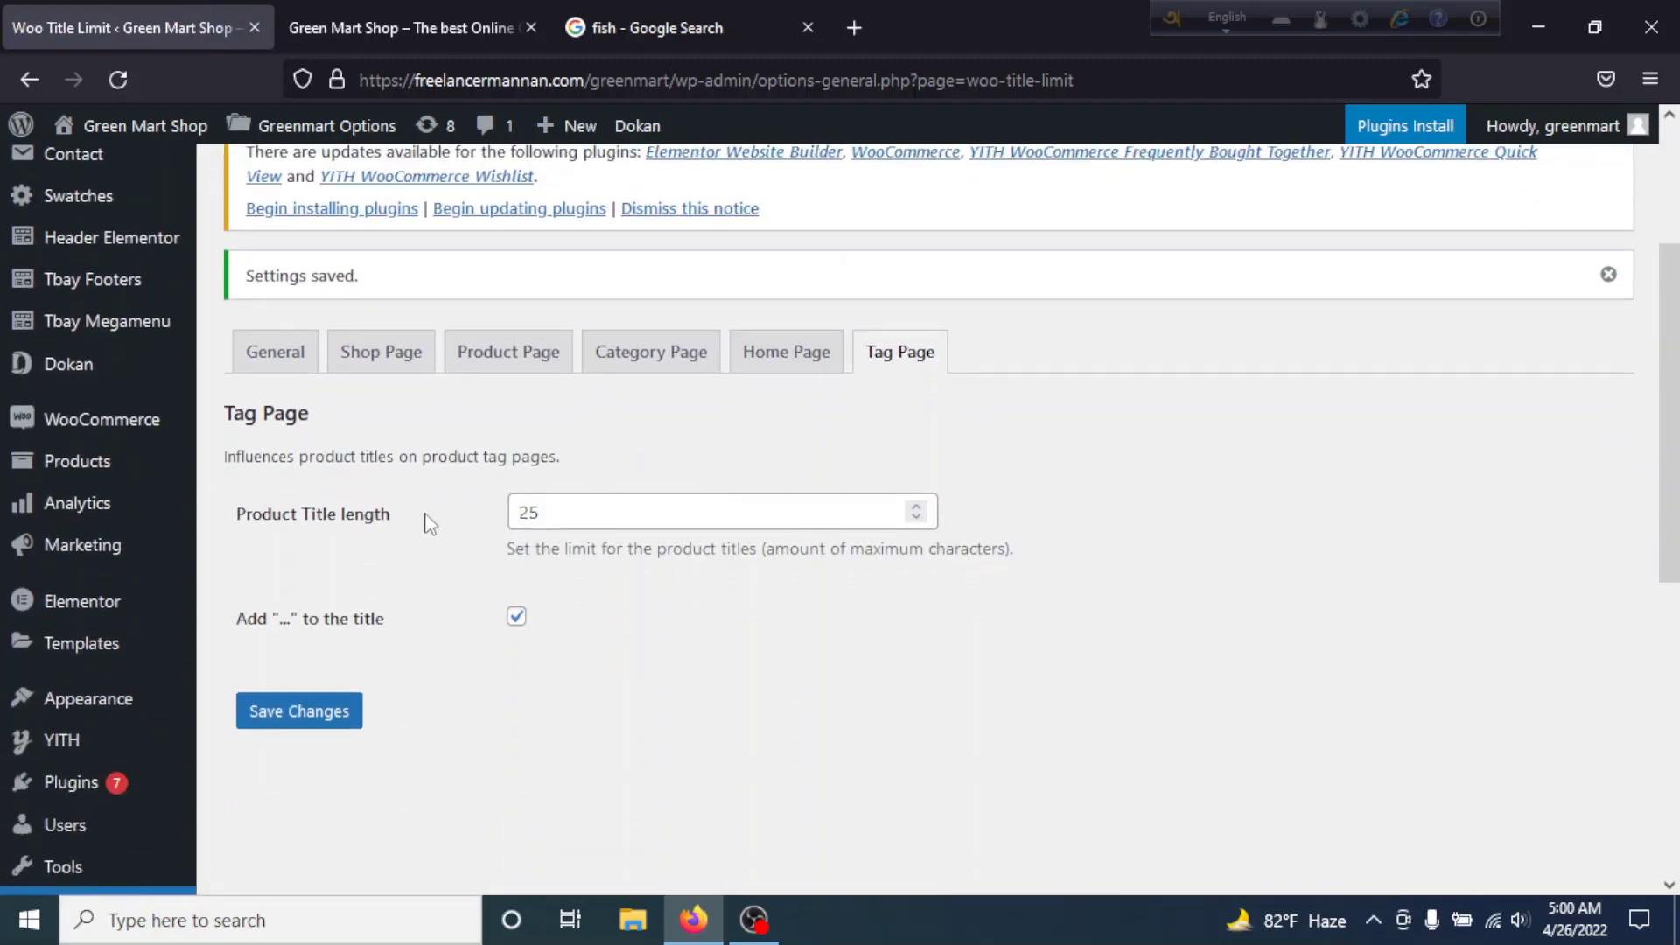
Switch to the shop's home page and look over the product titles in the Fresh Vegetables section.
left_click(387, 37)
scroll(665, 494, "up", 3)
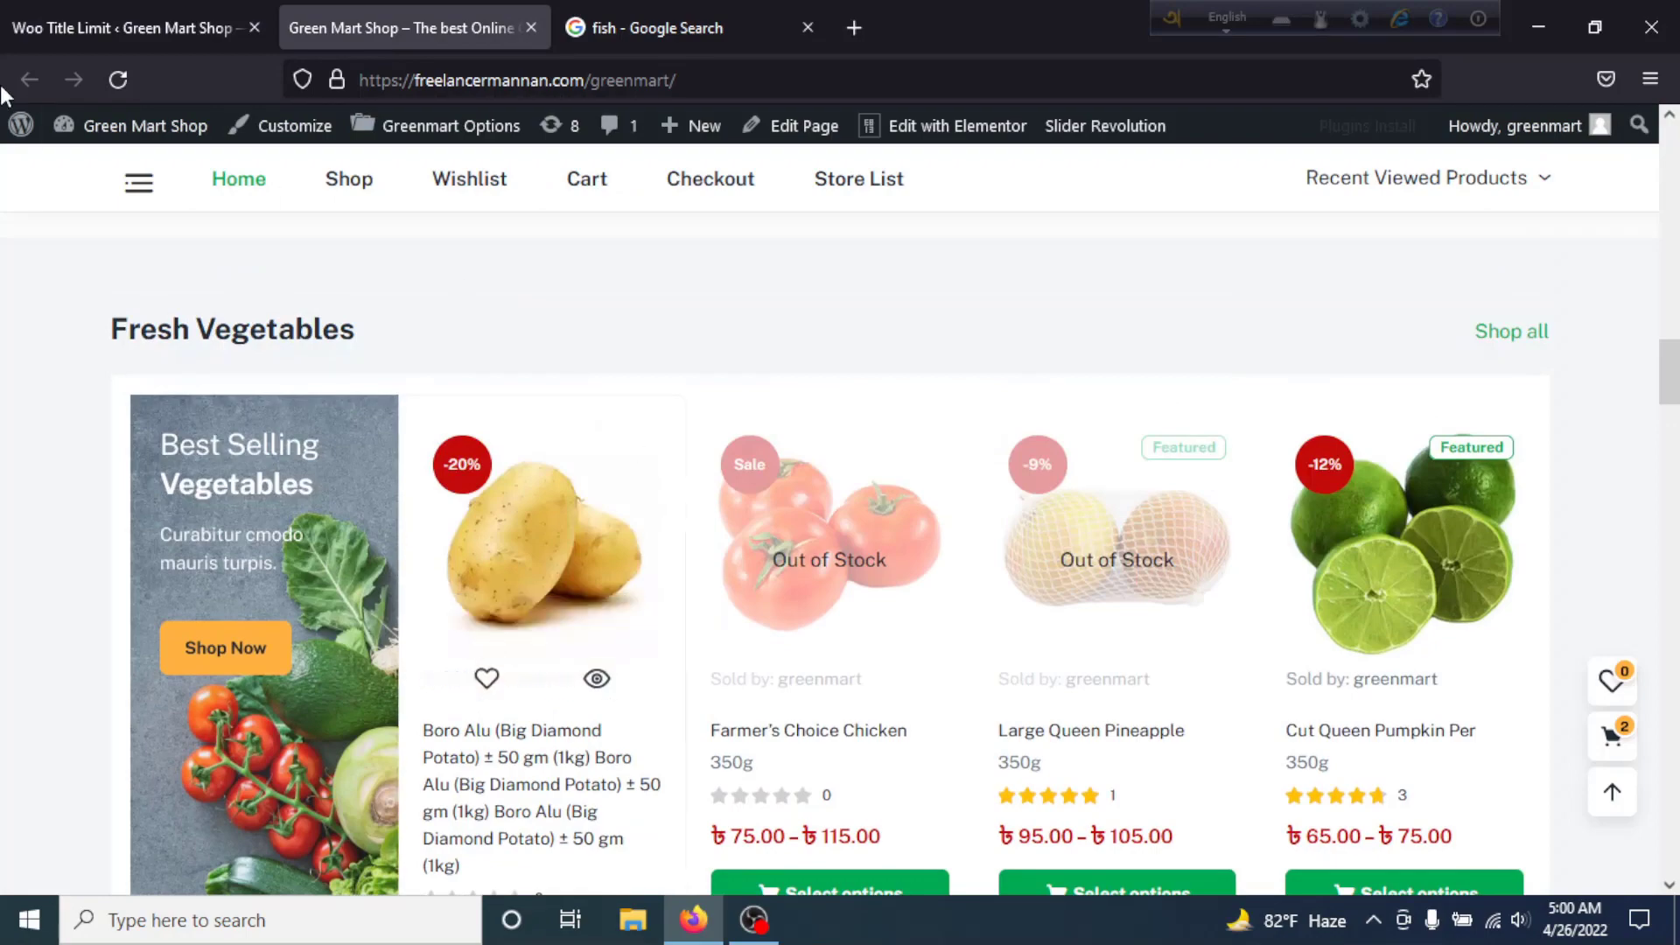
scroll(389, 350, "down", 3)
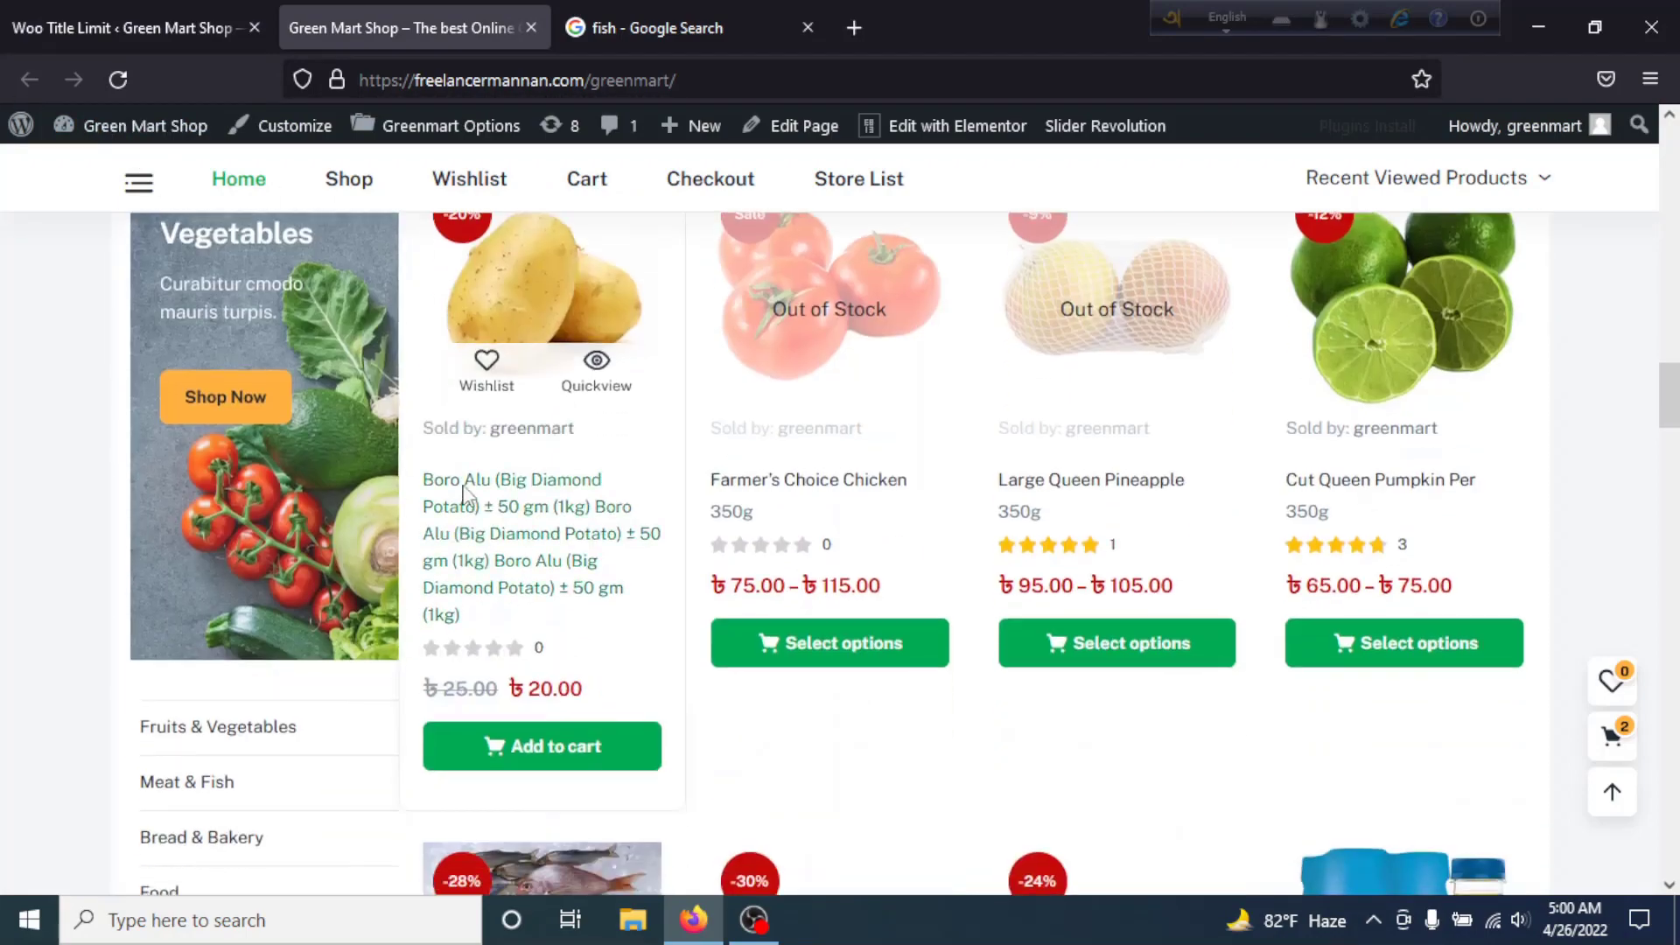
scroll(612, 595, "down", 4)
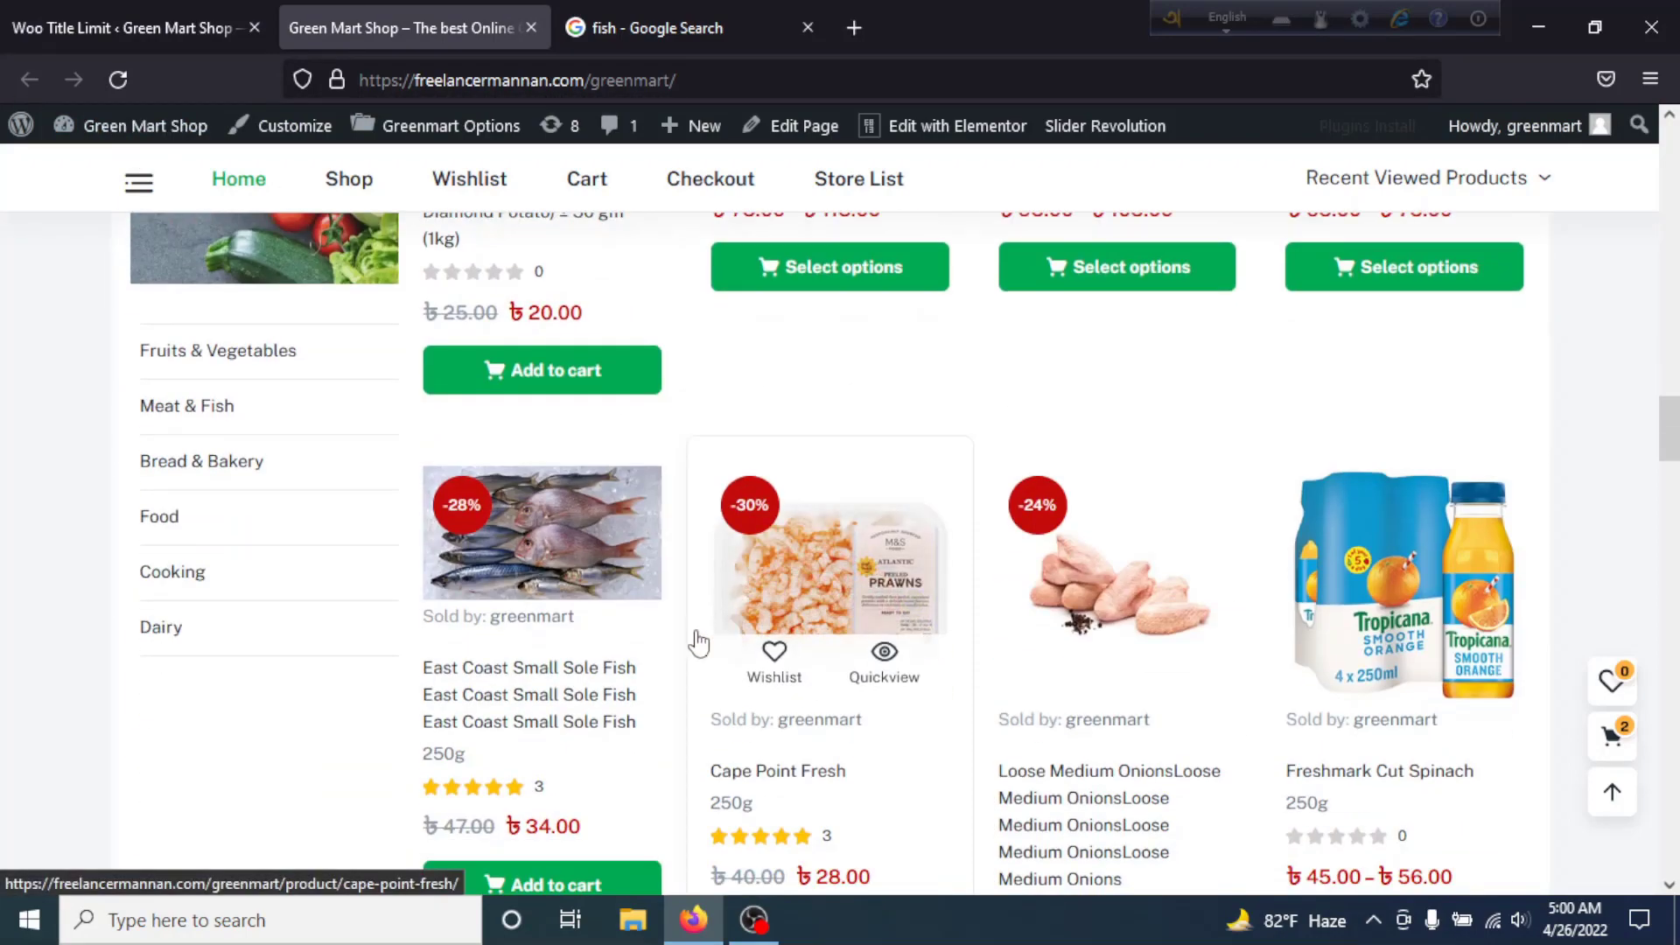
scroll(875, 578, "down", 3)
scroll(1110, 619, "up", 8)
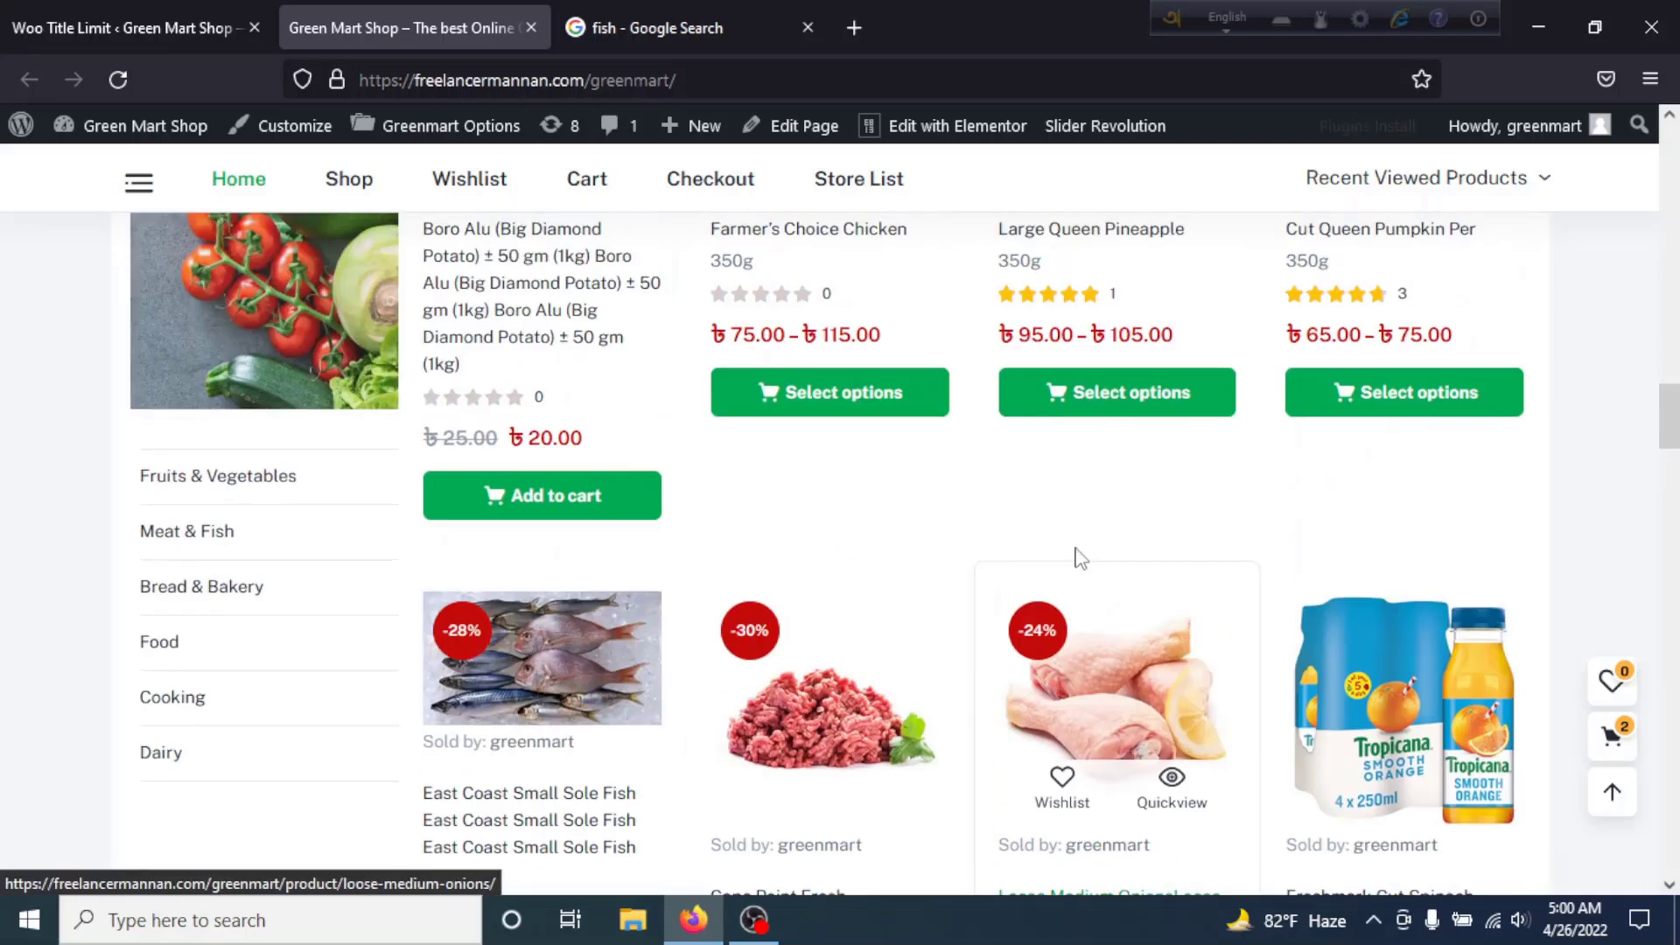
Reload the shop's home page and examine how the title limit affects the Fresh Vegetables products.
left_click(127, 81)
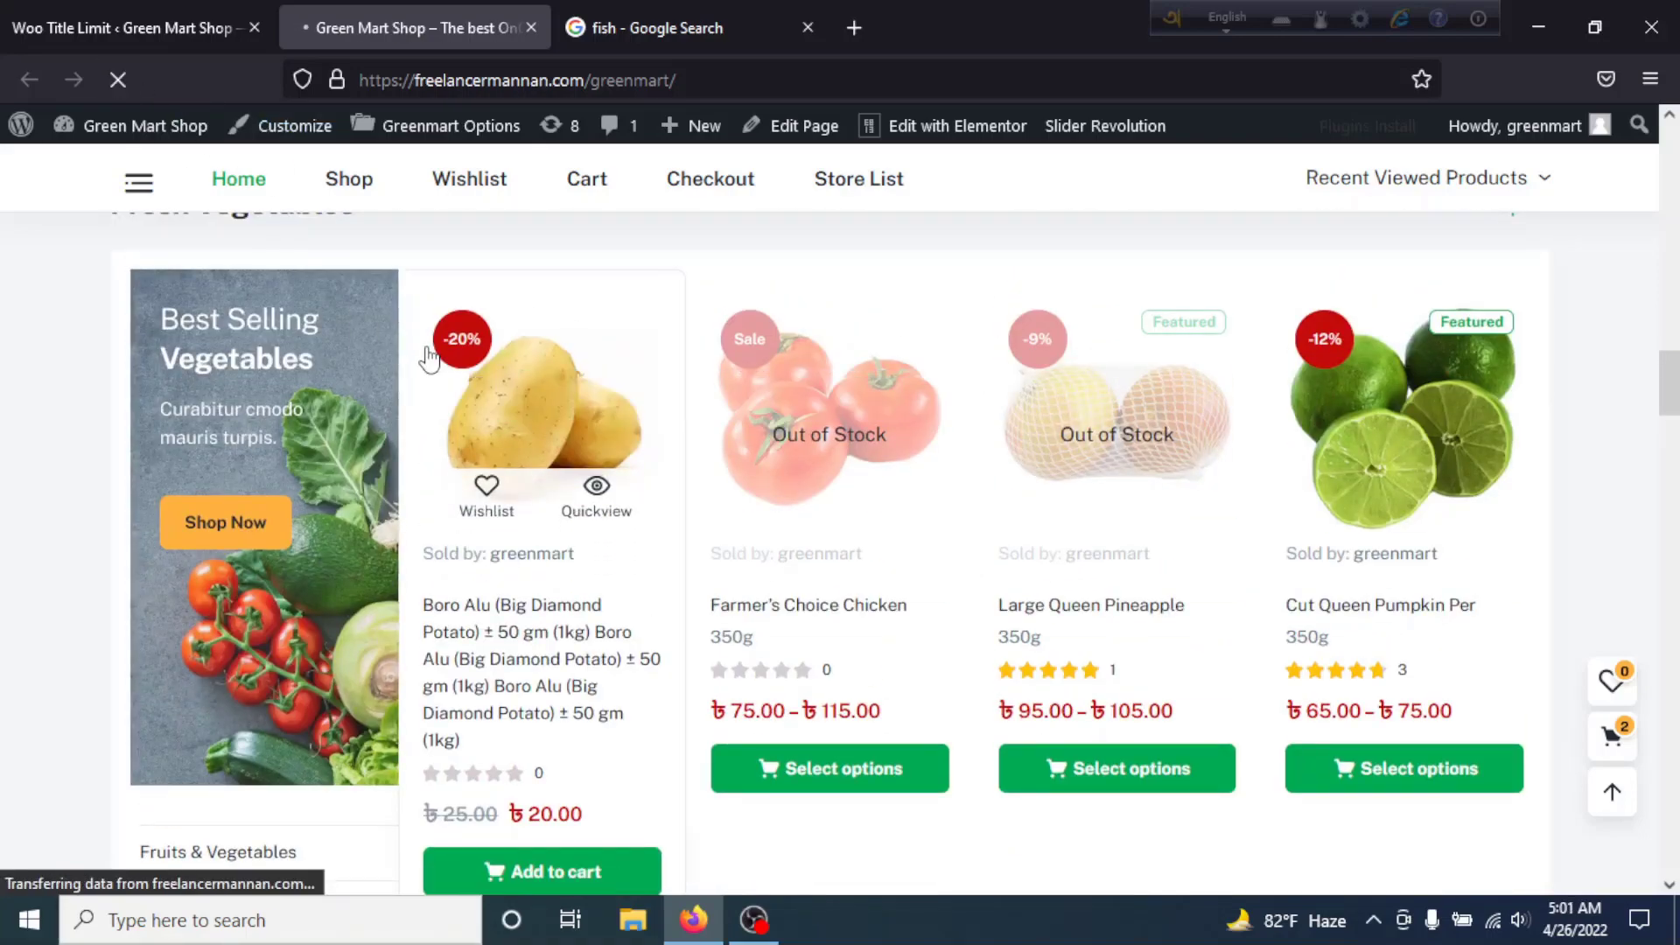
scroll(801, 402, "down", 7)
scroll(796, 368, "down", 1)
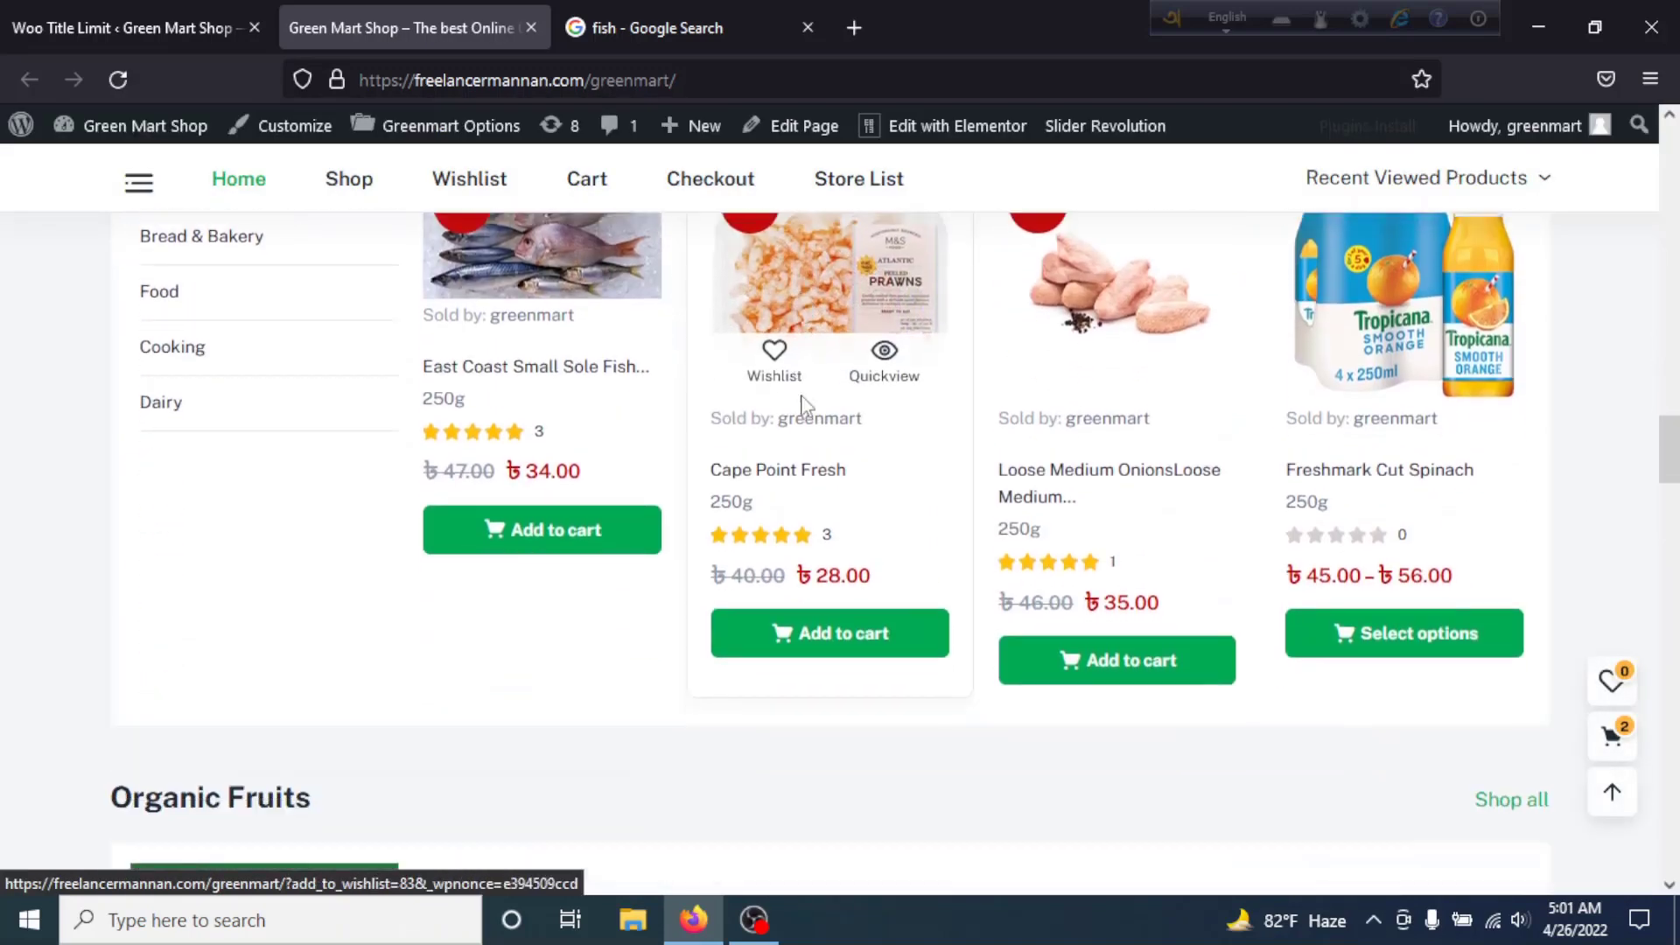
scroll(1393, 536, "up", 3)
scroll(1392, 535, "up", 5)
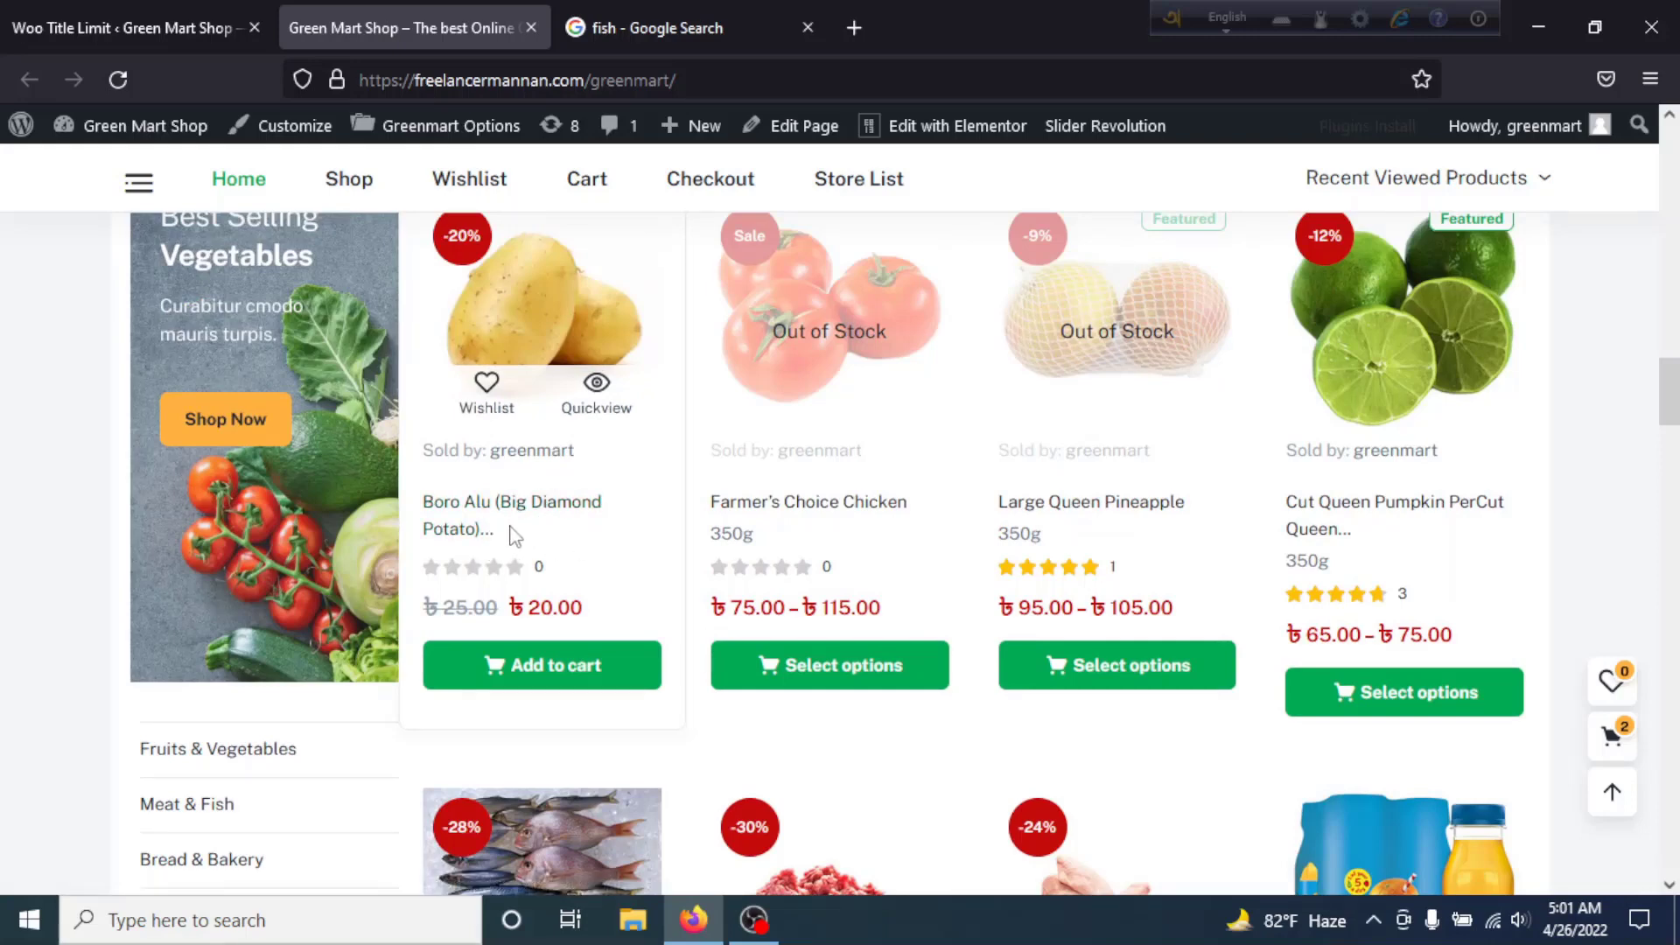
scroll(971, 553, "down", 4)
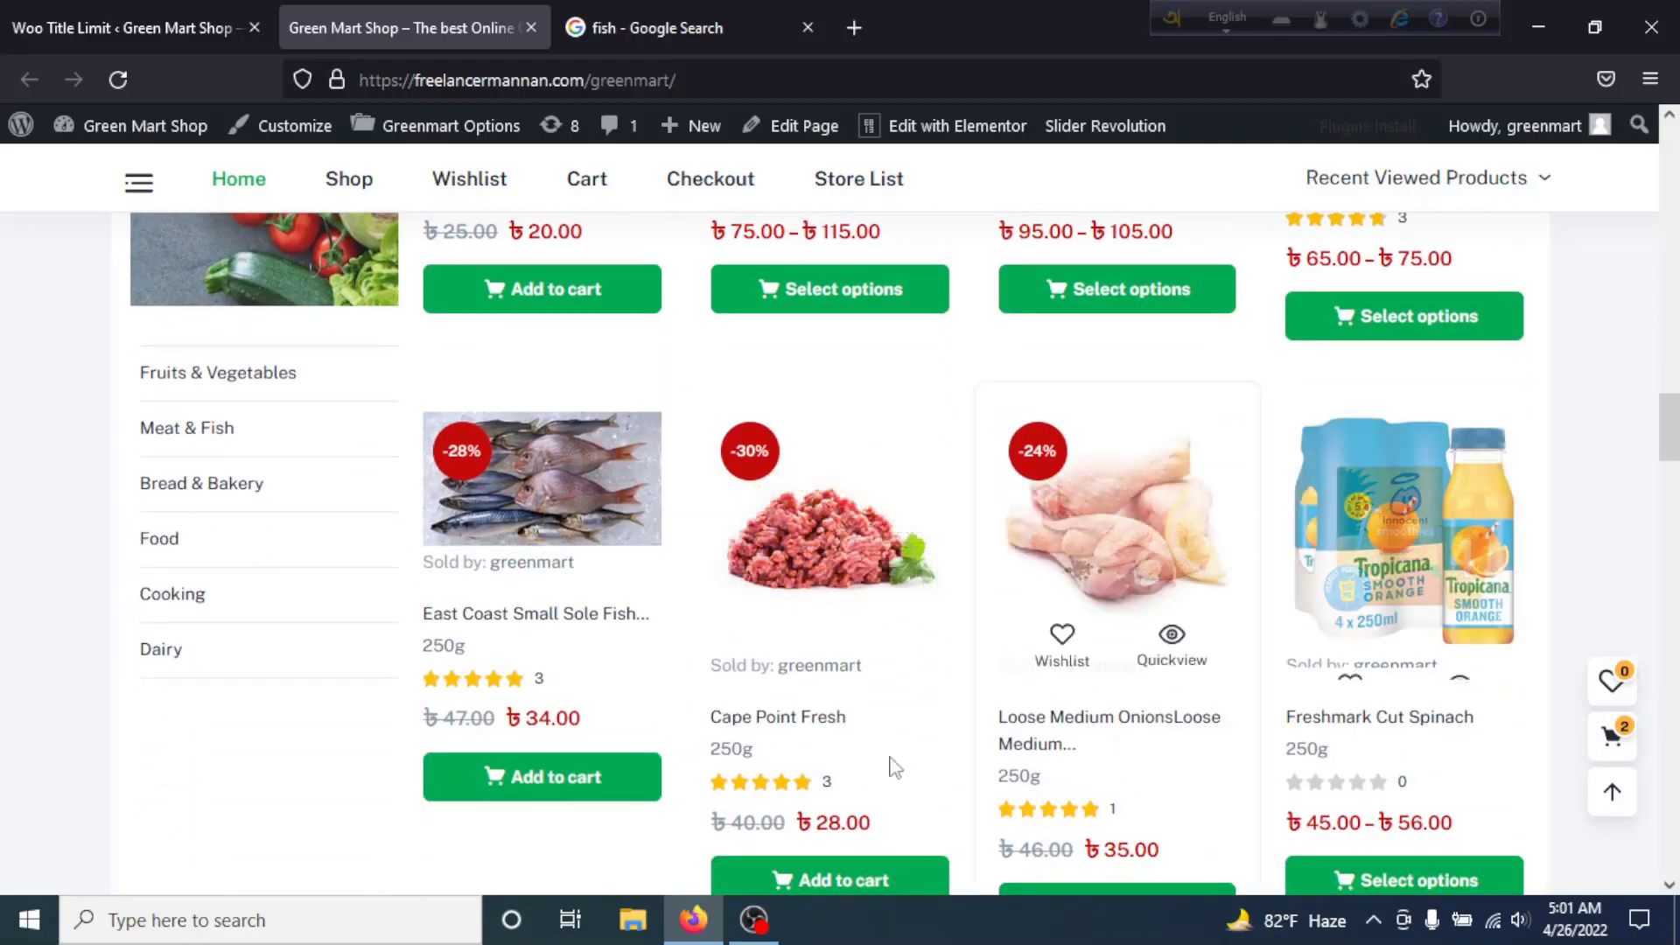
scroll(1112, 753, "down", 3)
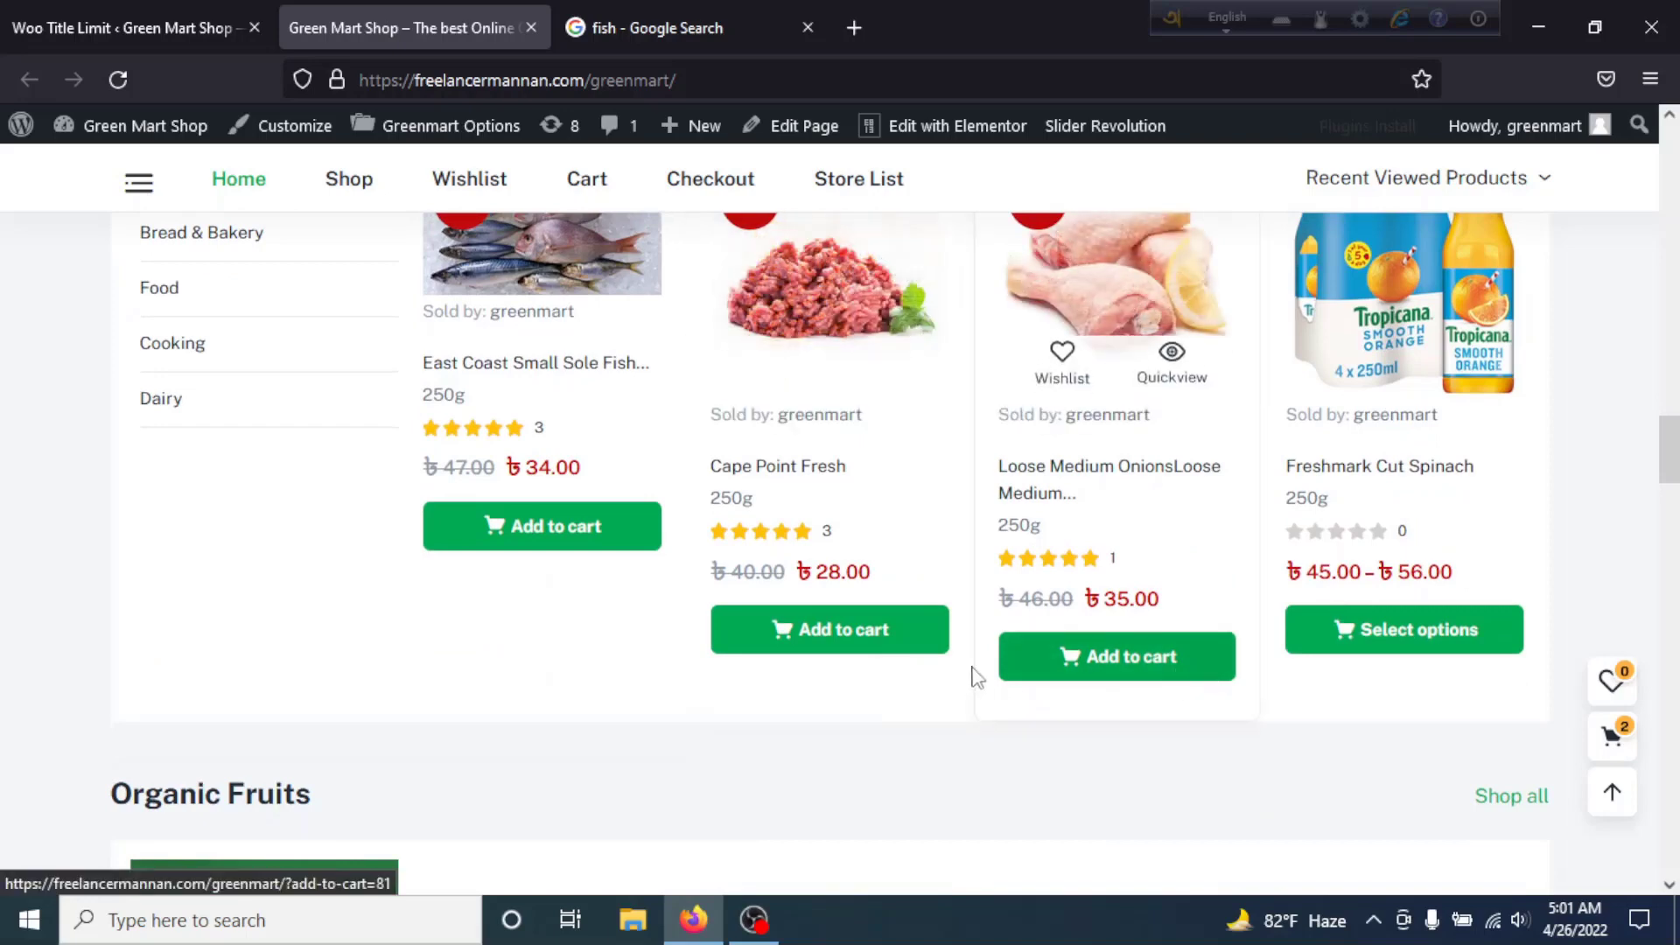
scroll(1144, 683, "up", 5)
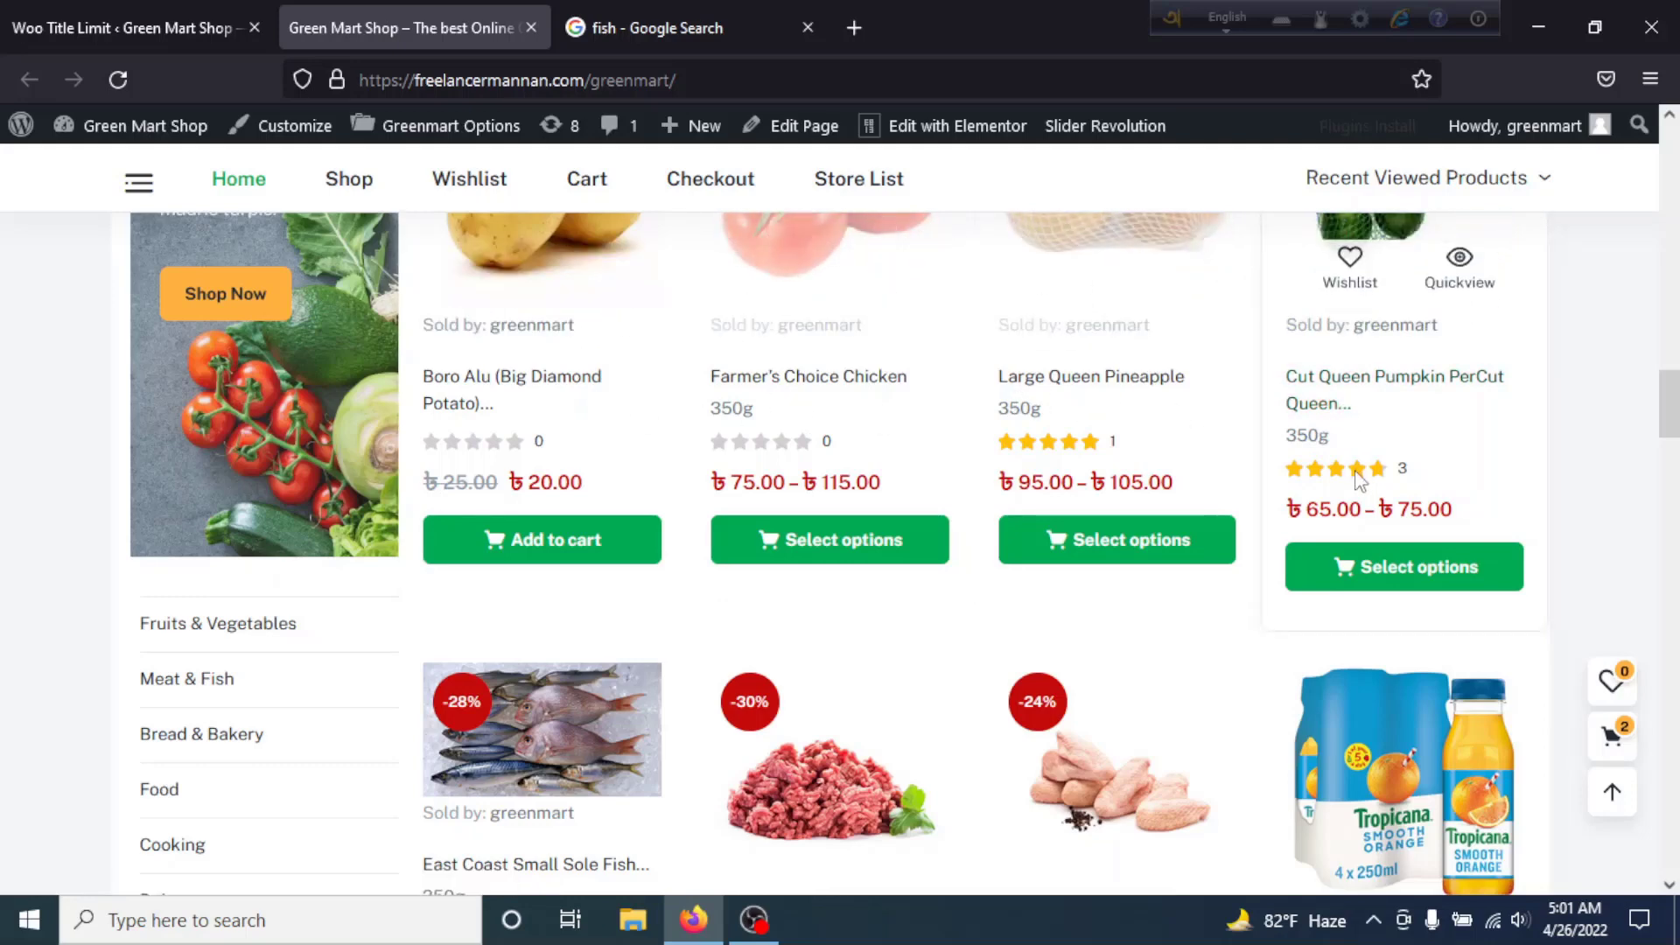
scroll(1094, 529, "down", 3)
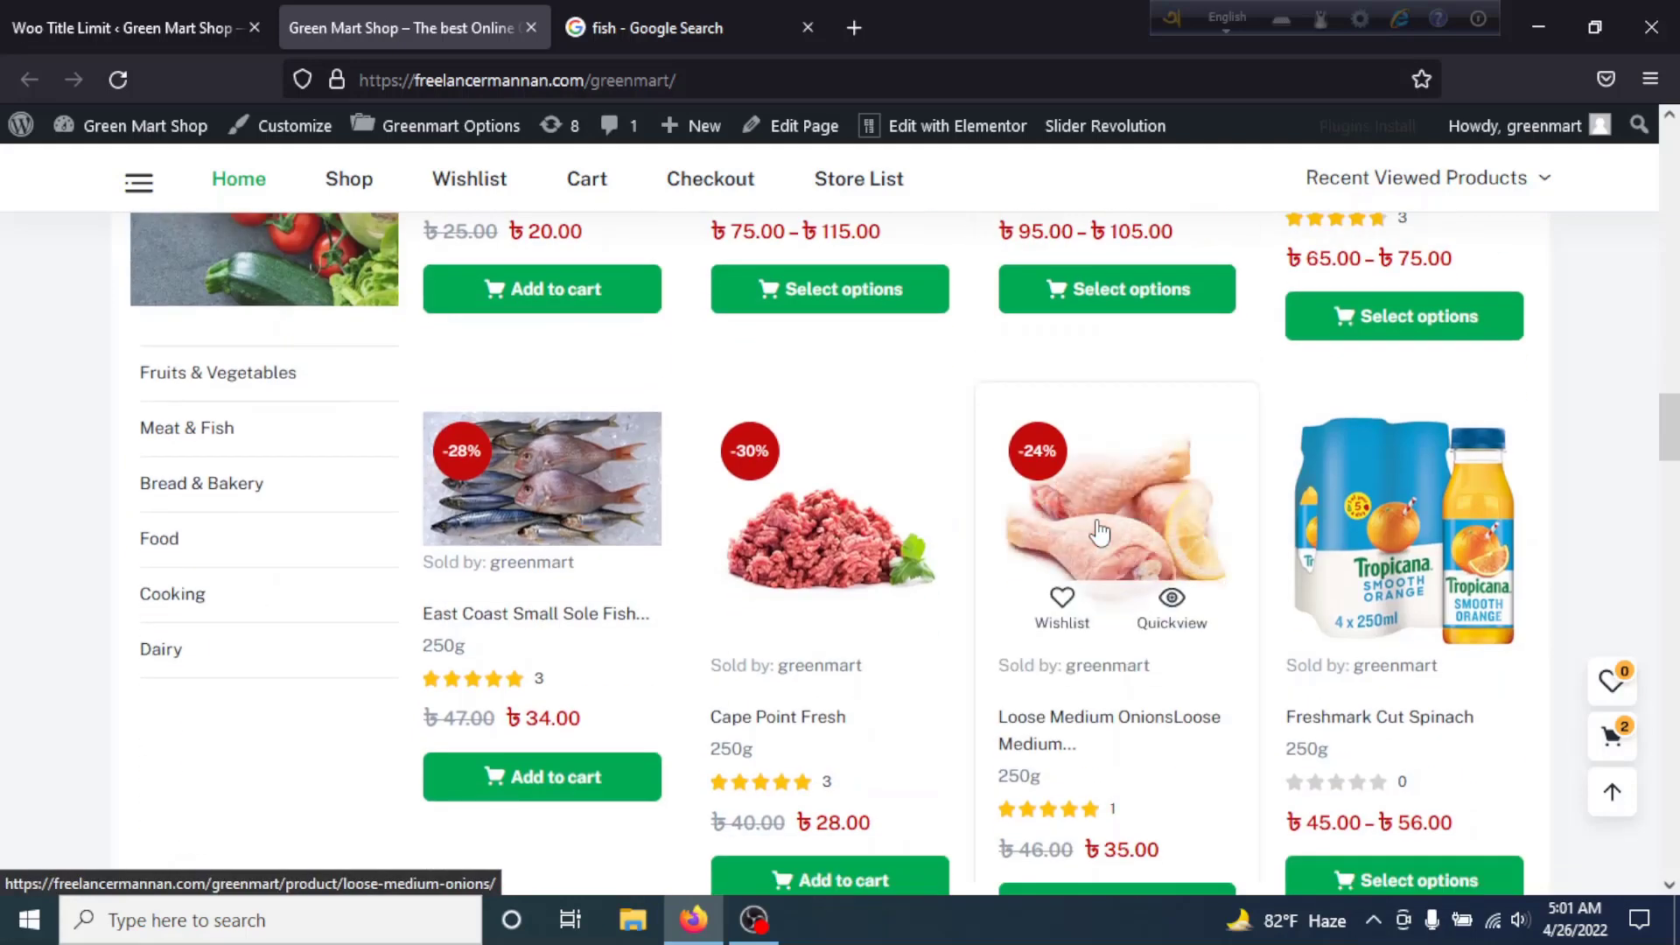
scroll(1096, 531, "up", 3)
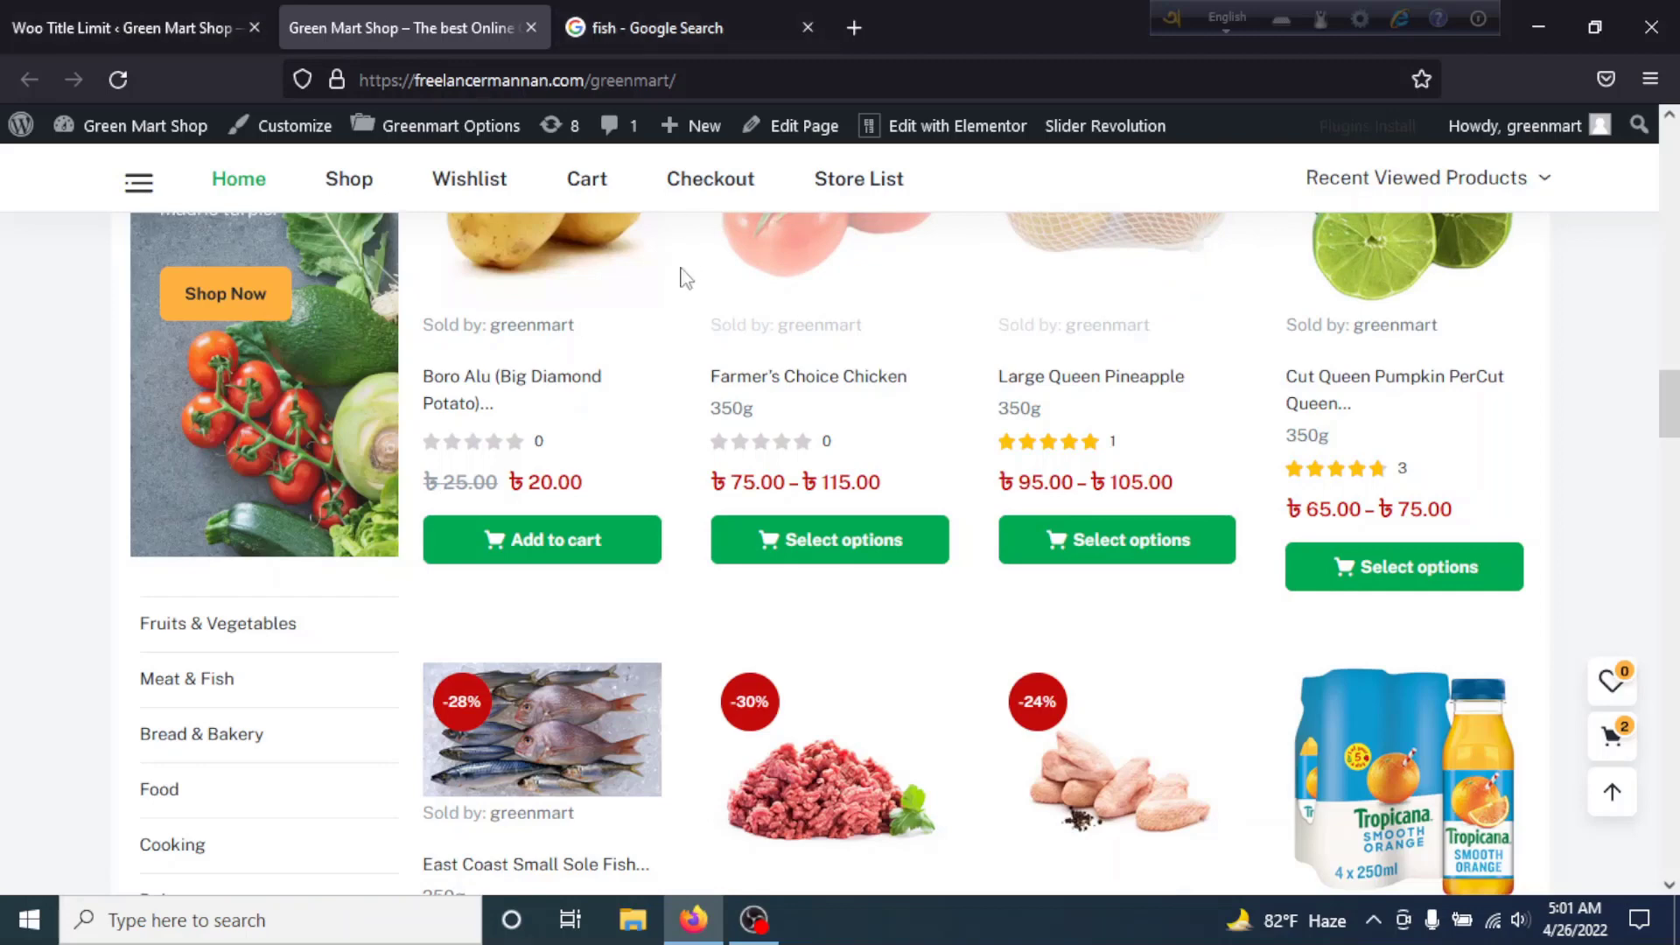
scroll(694, 356, "up", 2)
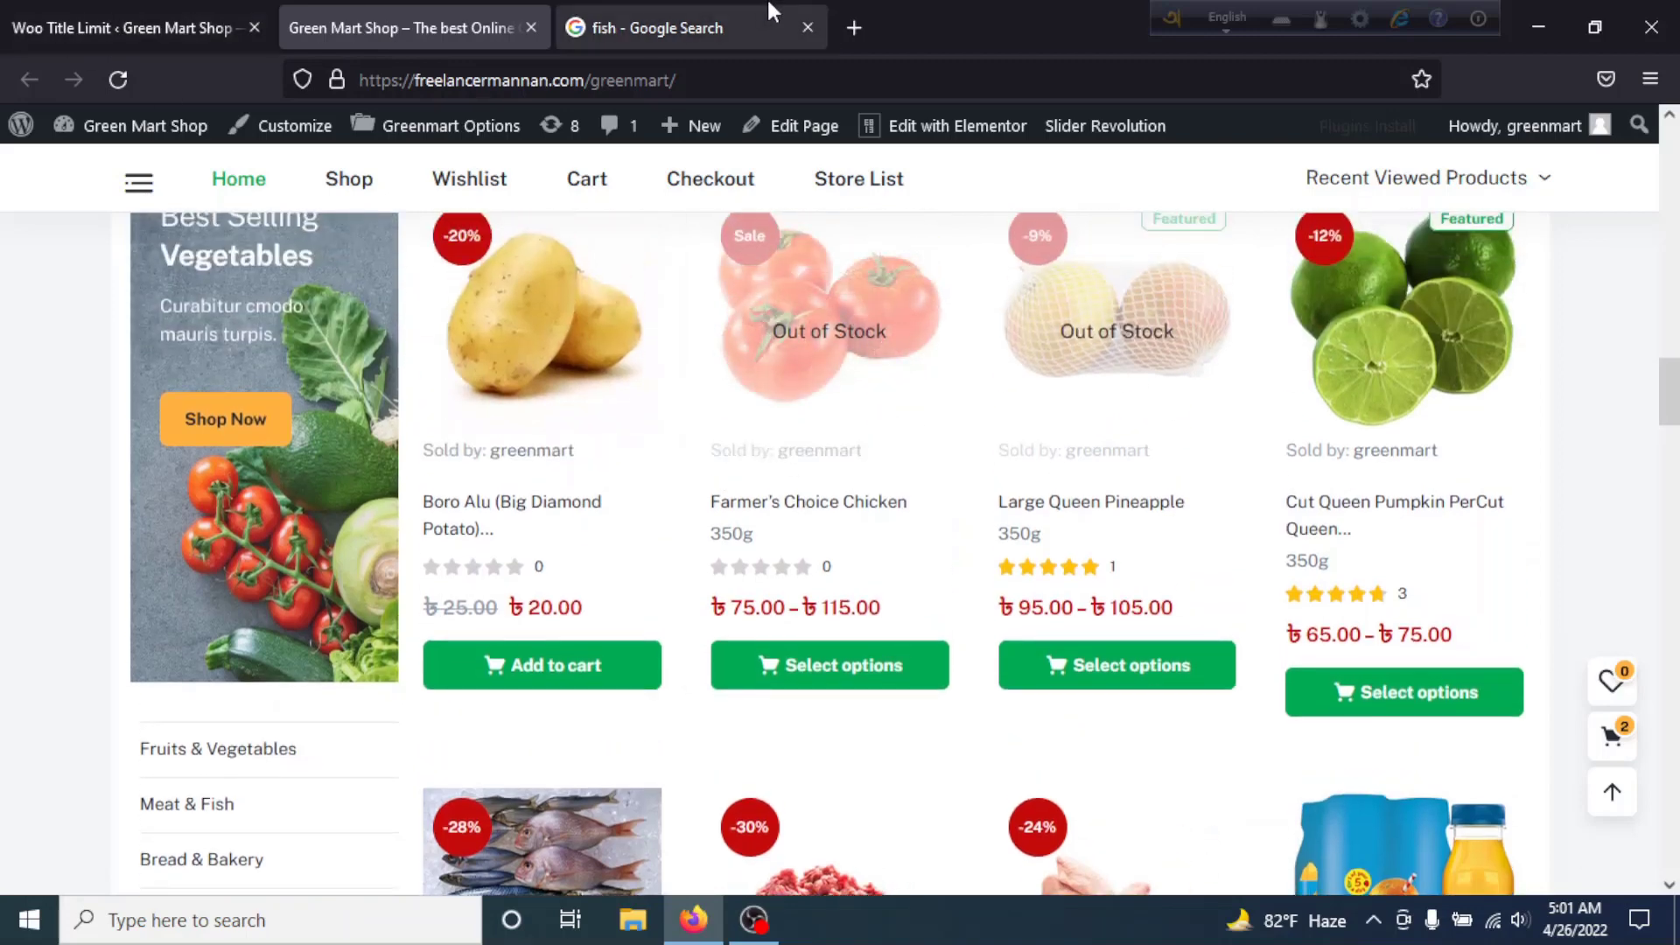
Return to the Woo Title Limit options, set the home page's product title length to 20, and save.
left_click(637, 21)
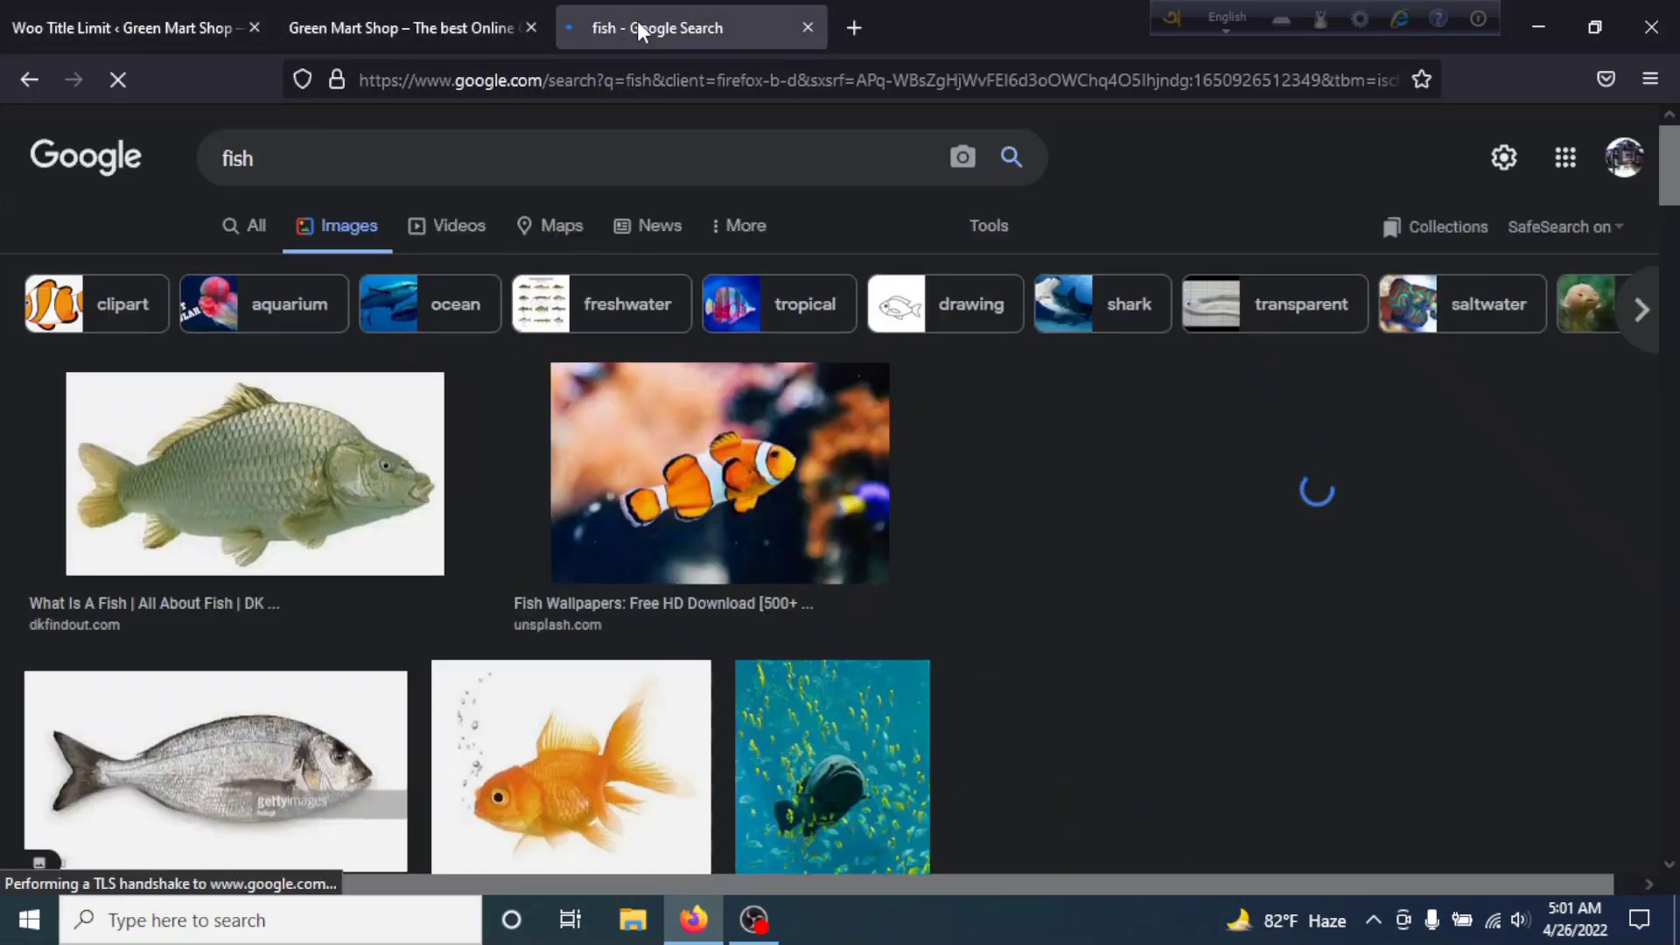
left_click(91, 21)
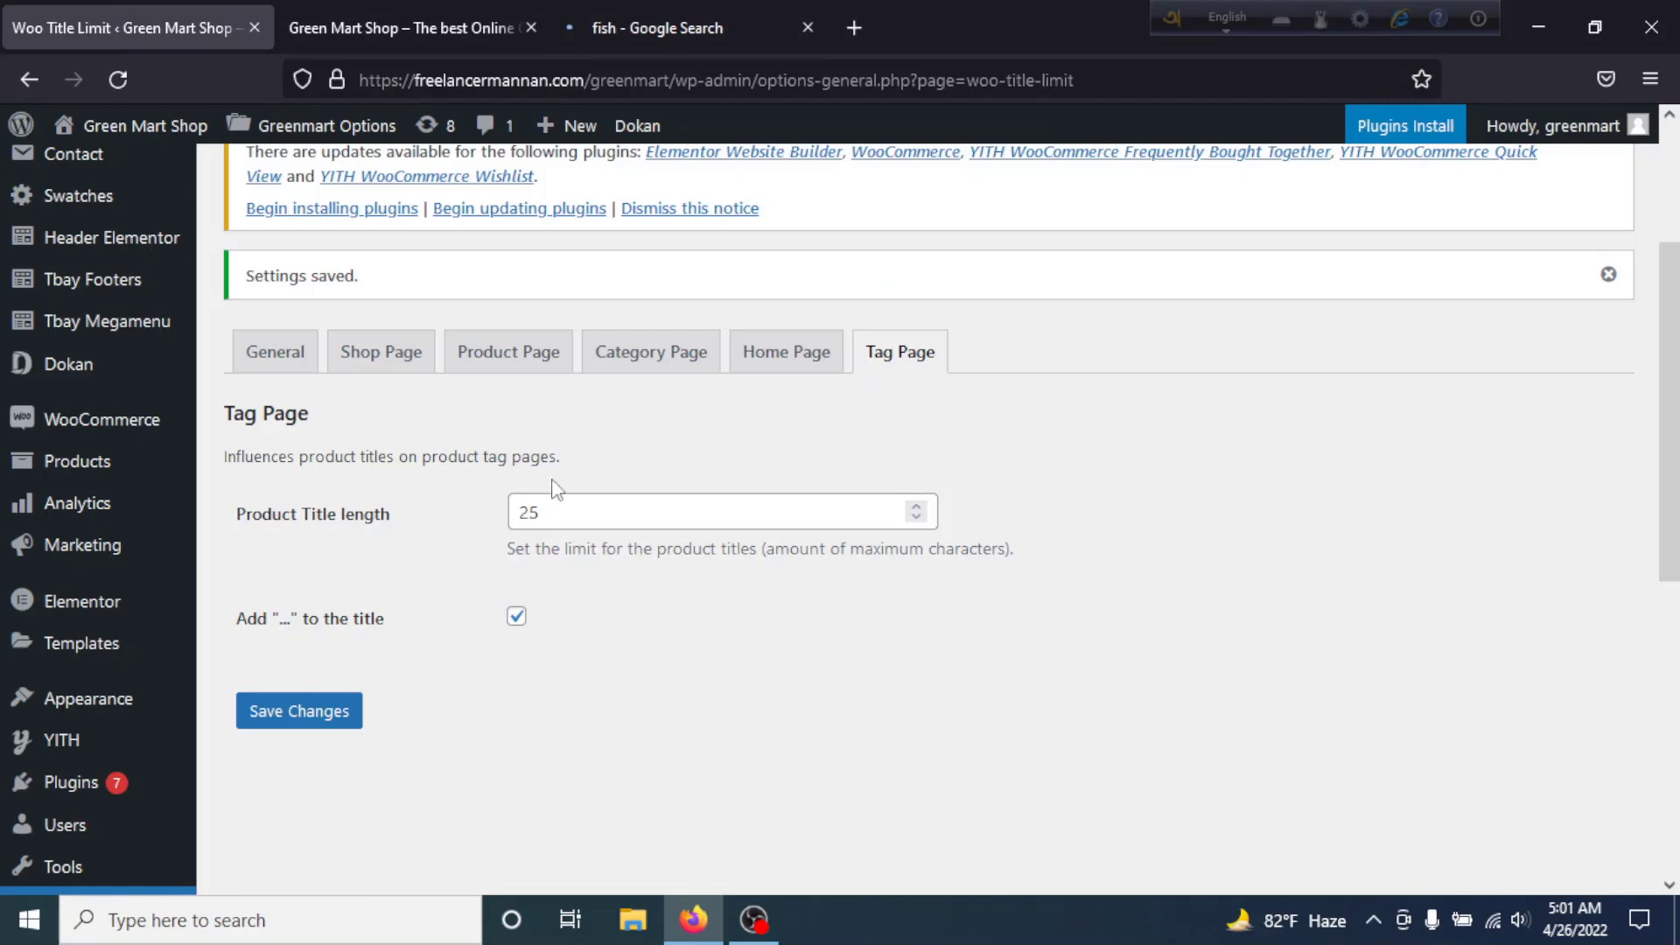
left_click(786, 361)
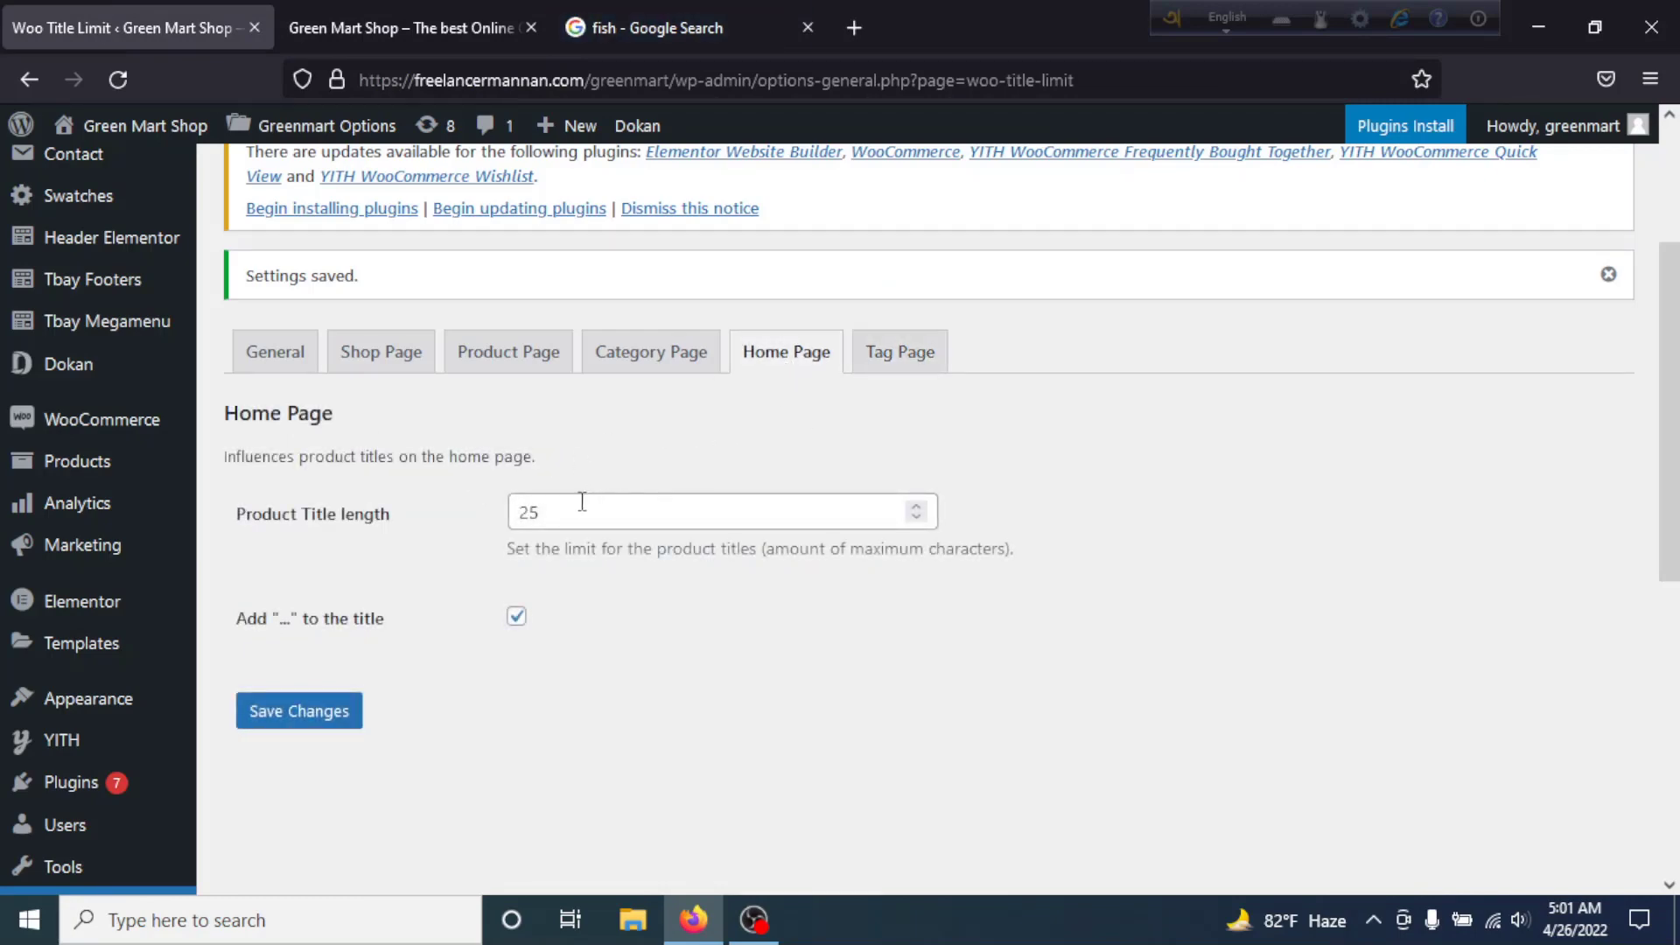
left_click(544, 510)
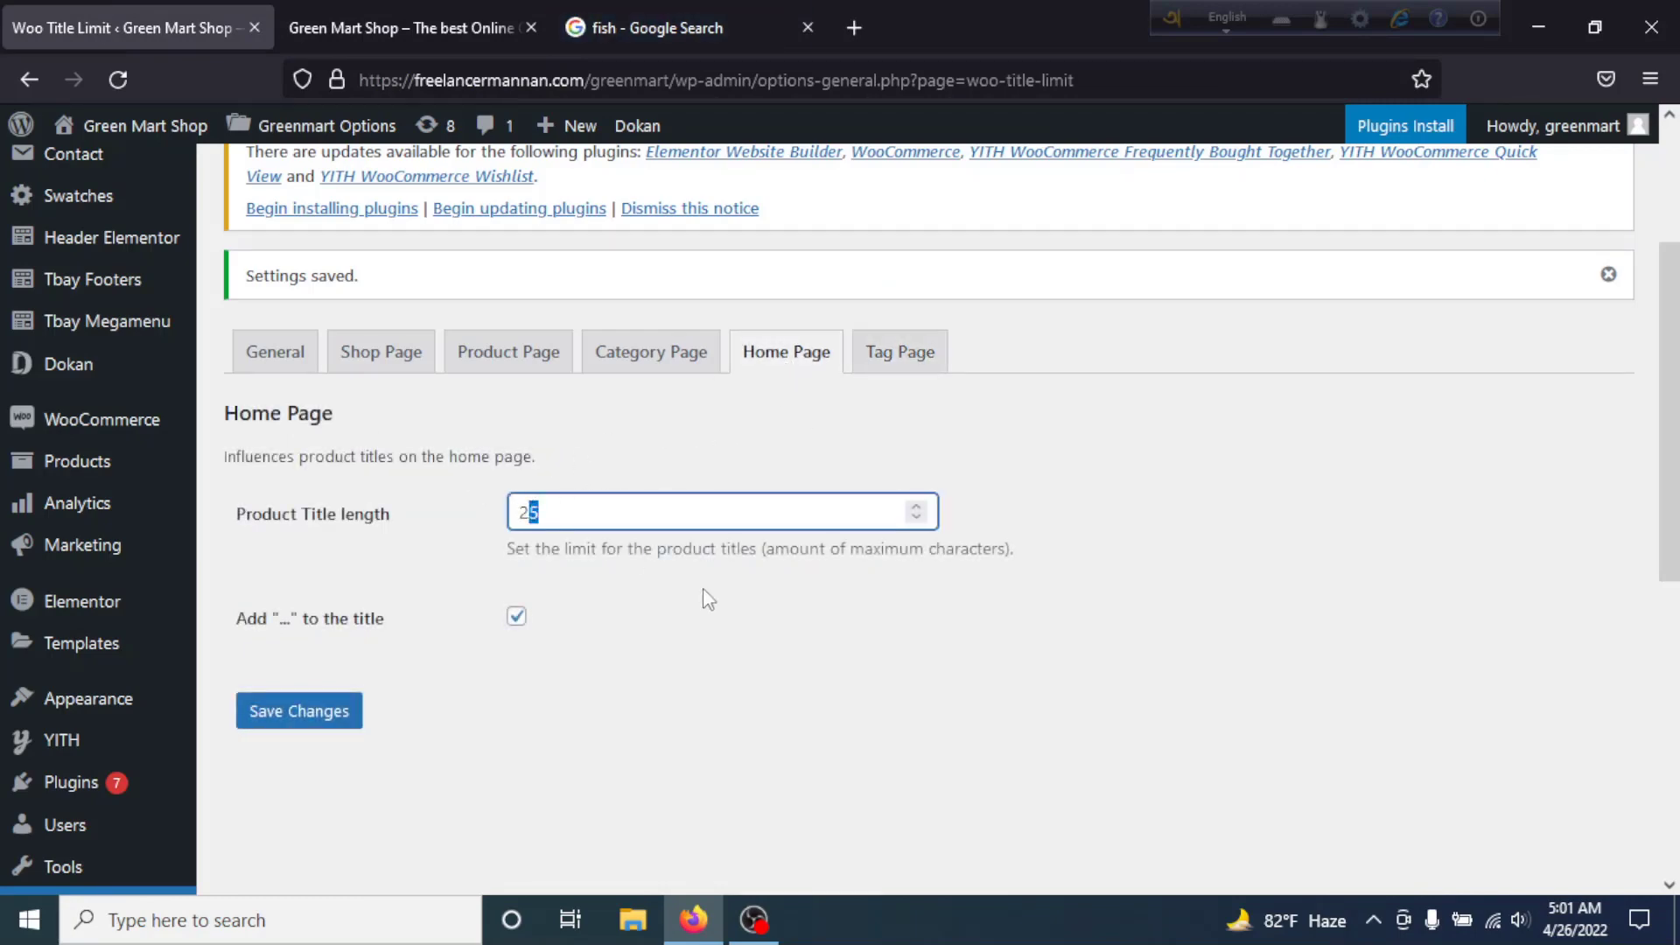
type("0")
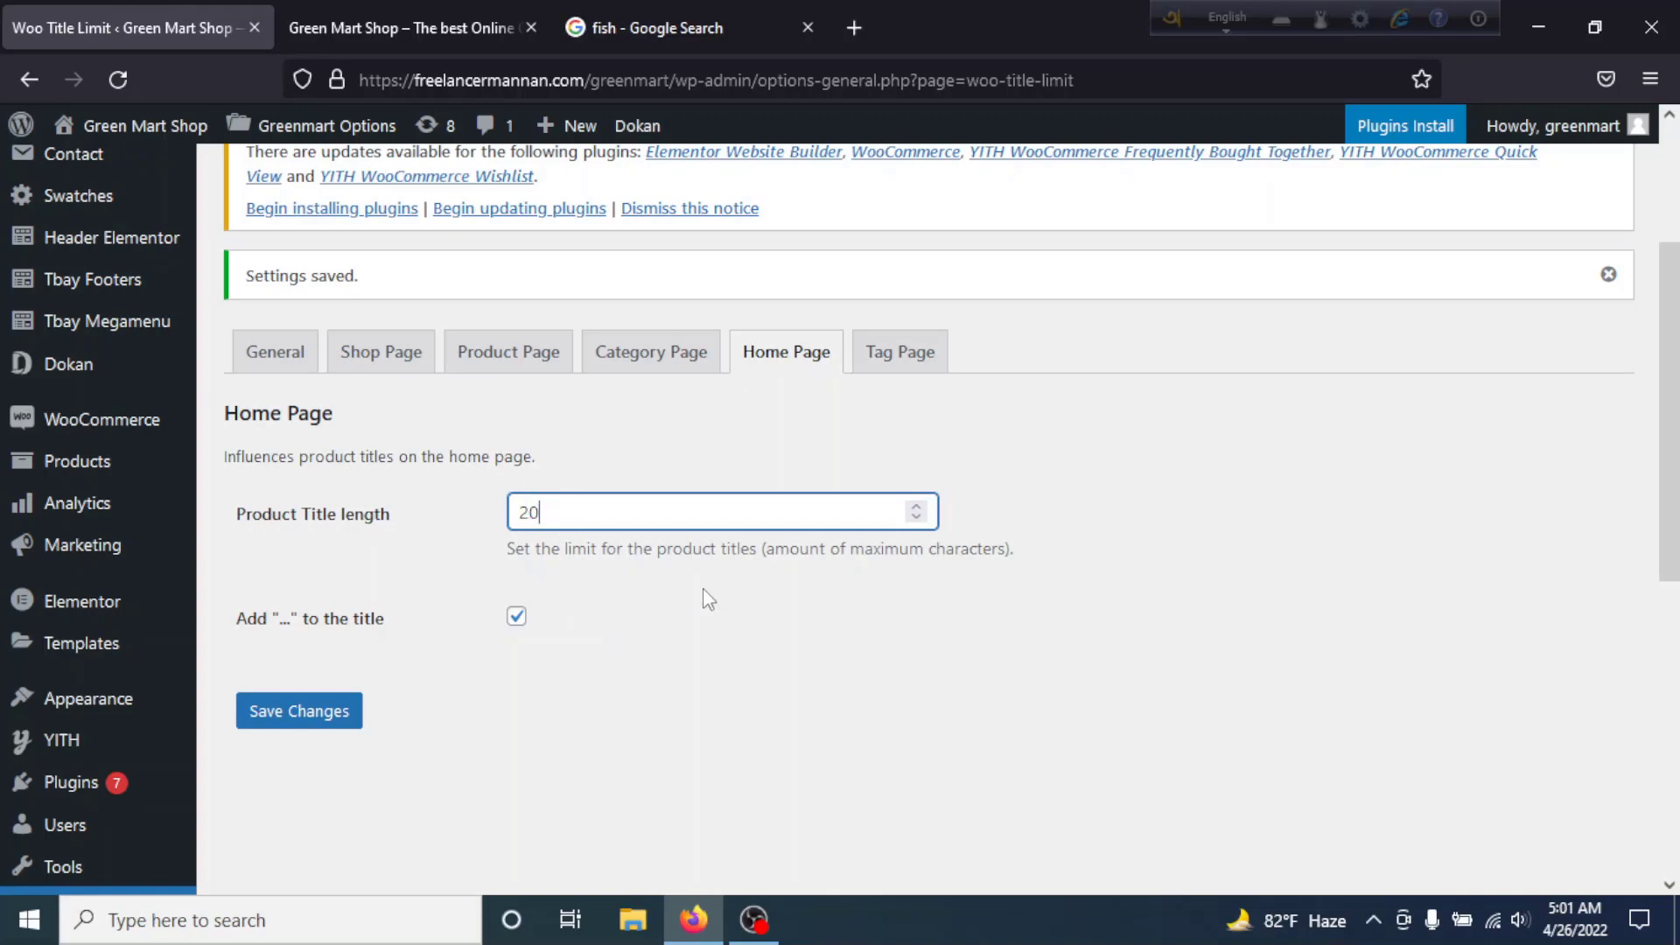
left_click(348, 714)
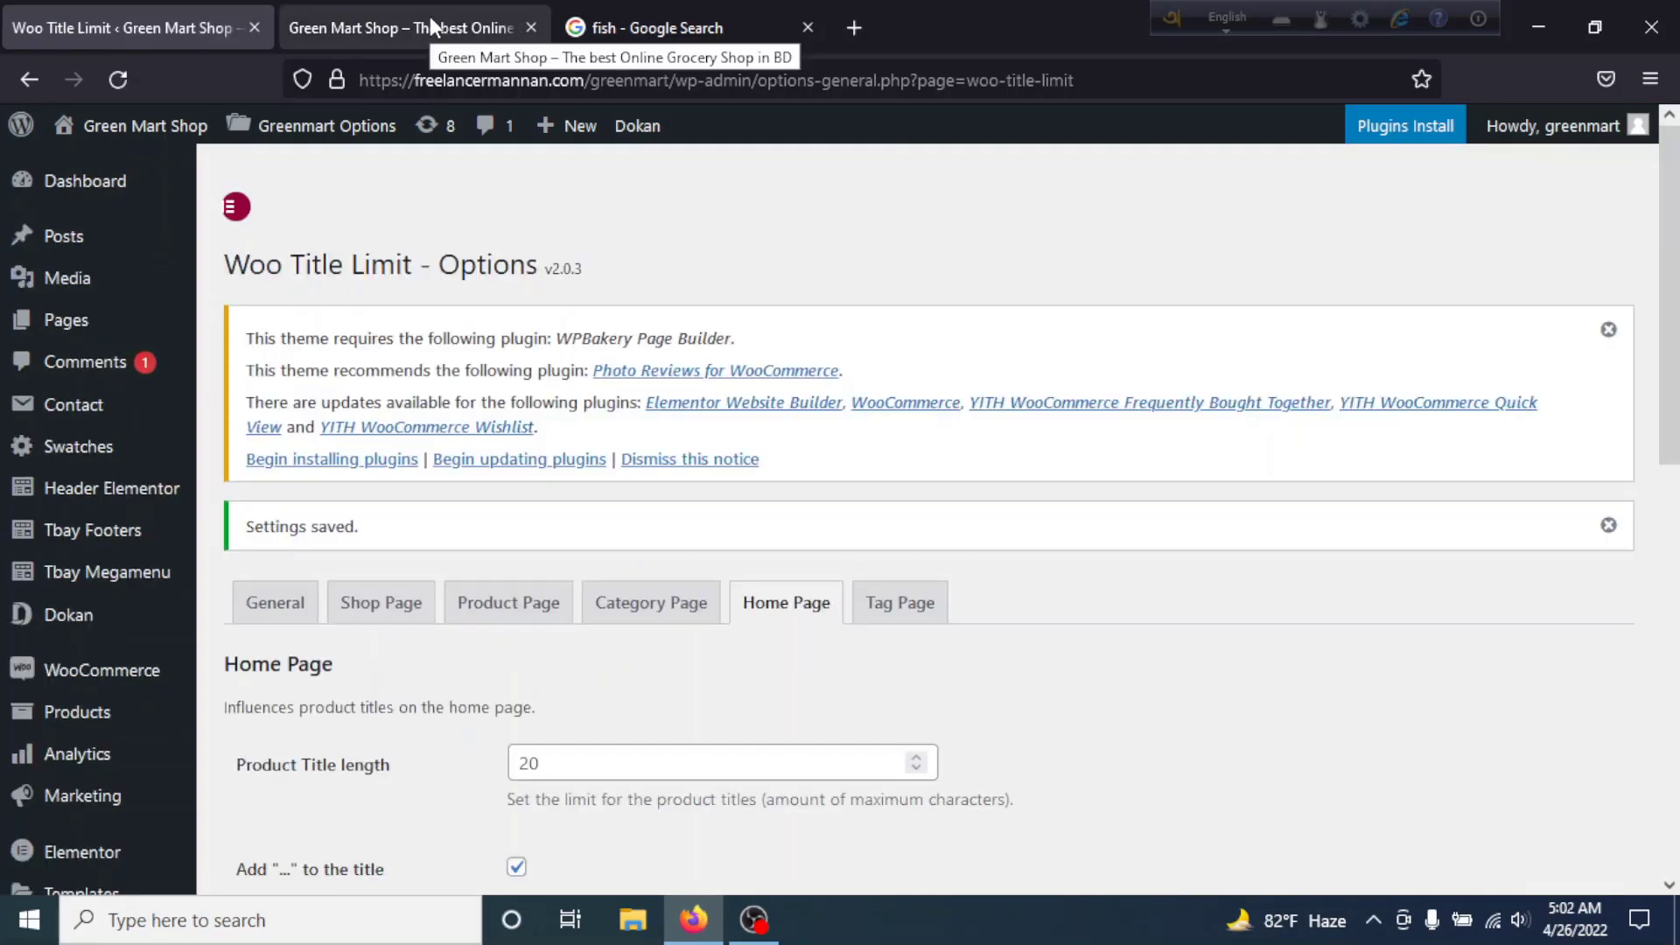
Reload the shop's home page and check whether the Fresh Vegetables product titles fit on one line.
left_click(429, 18)
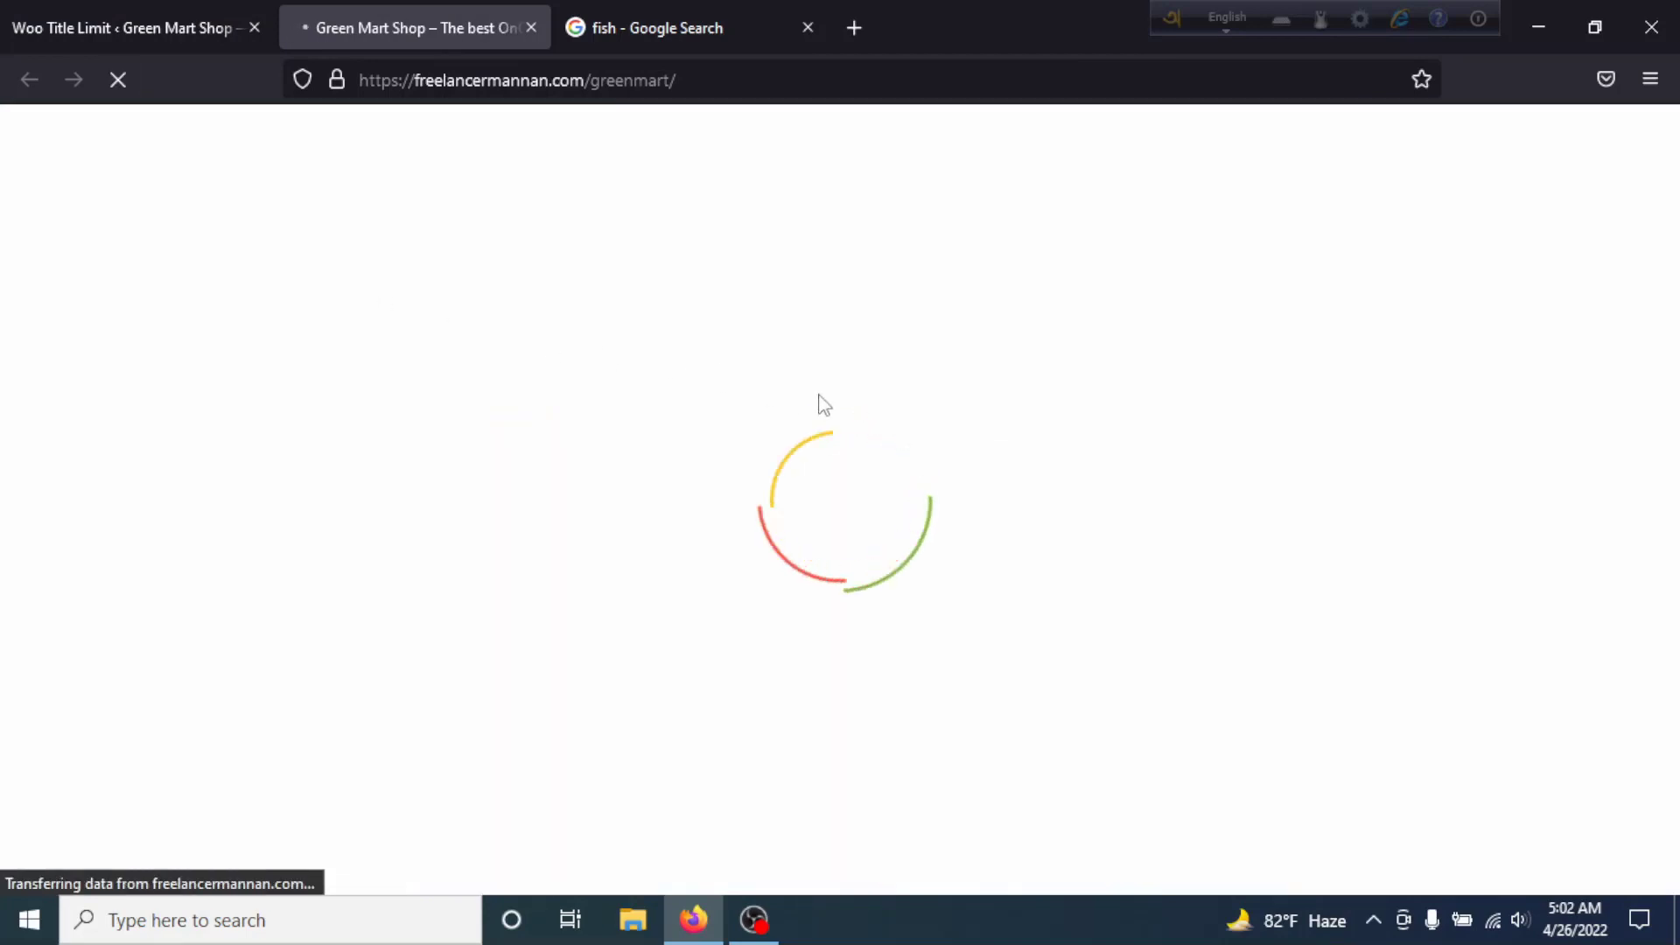
scroll(1171, 483, "down", 1)
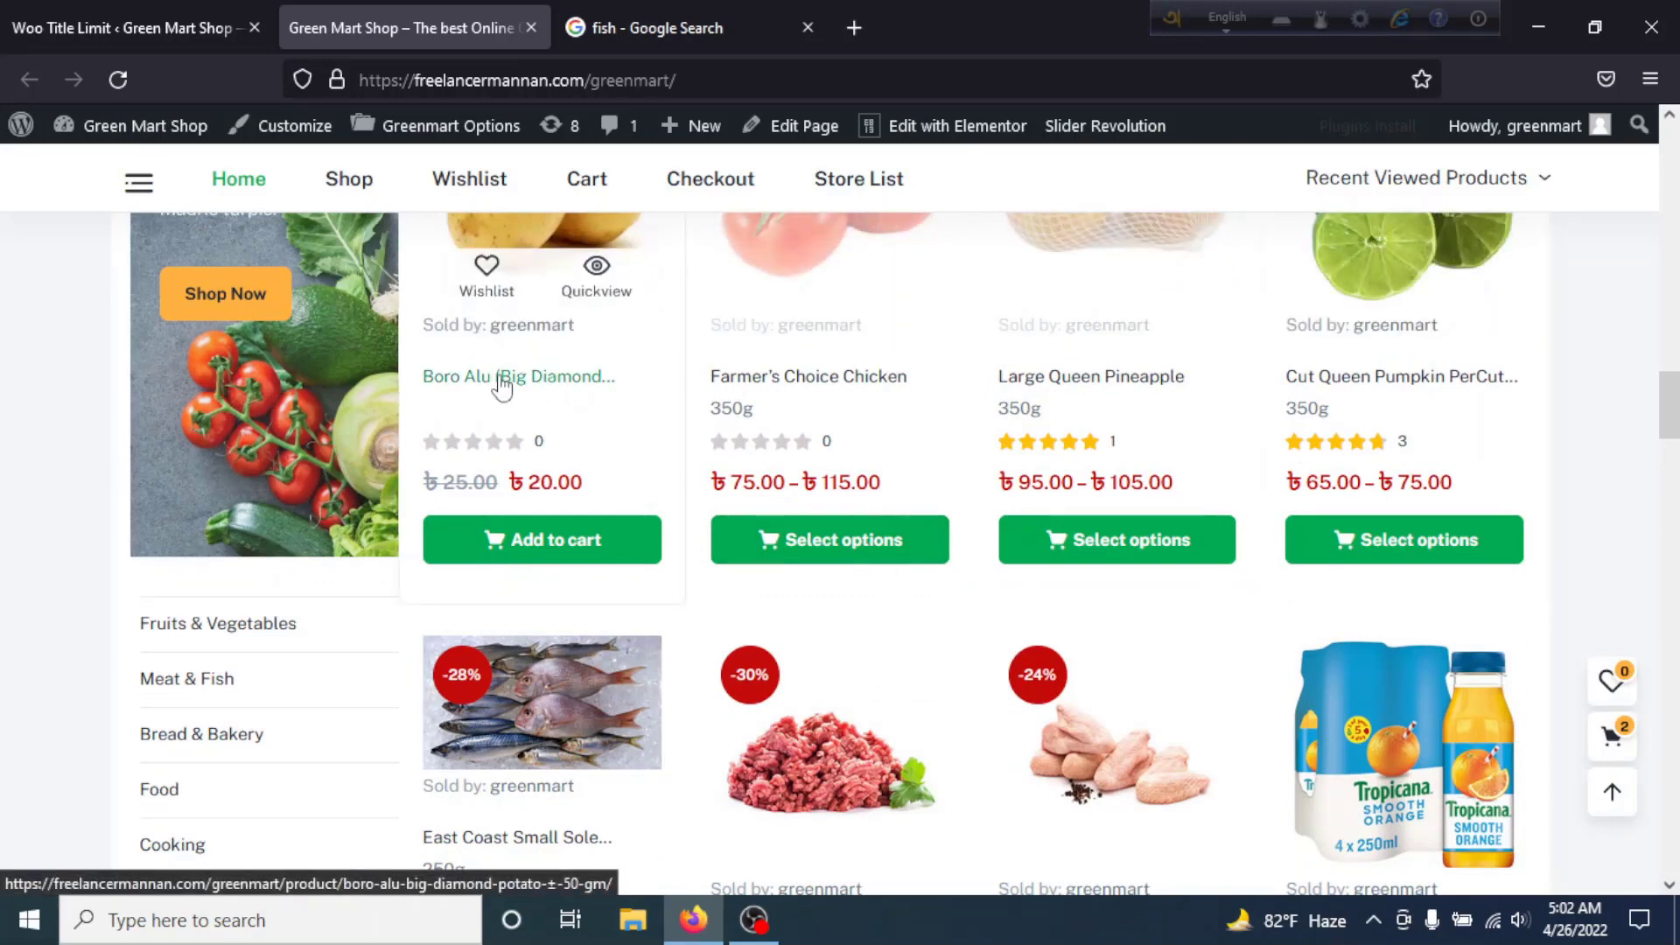
scroll(1379, 429, "down", 3)
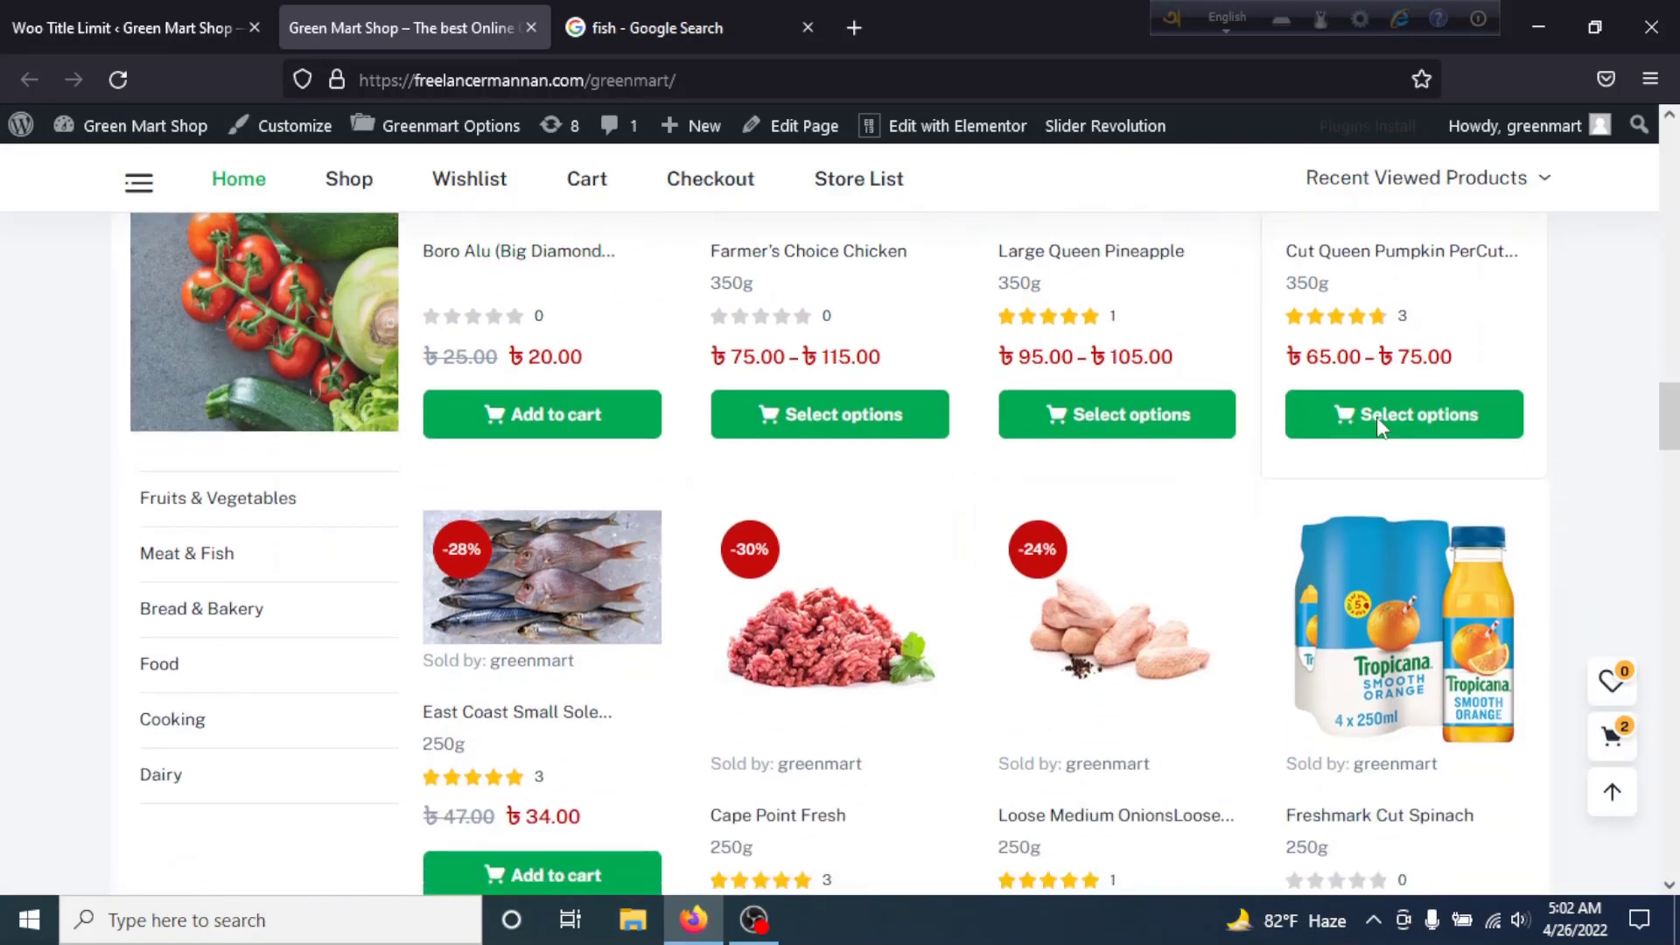
scroll(1380, 429, "down", 3)
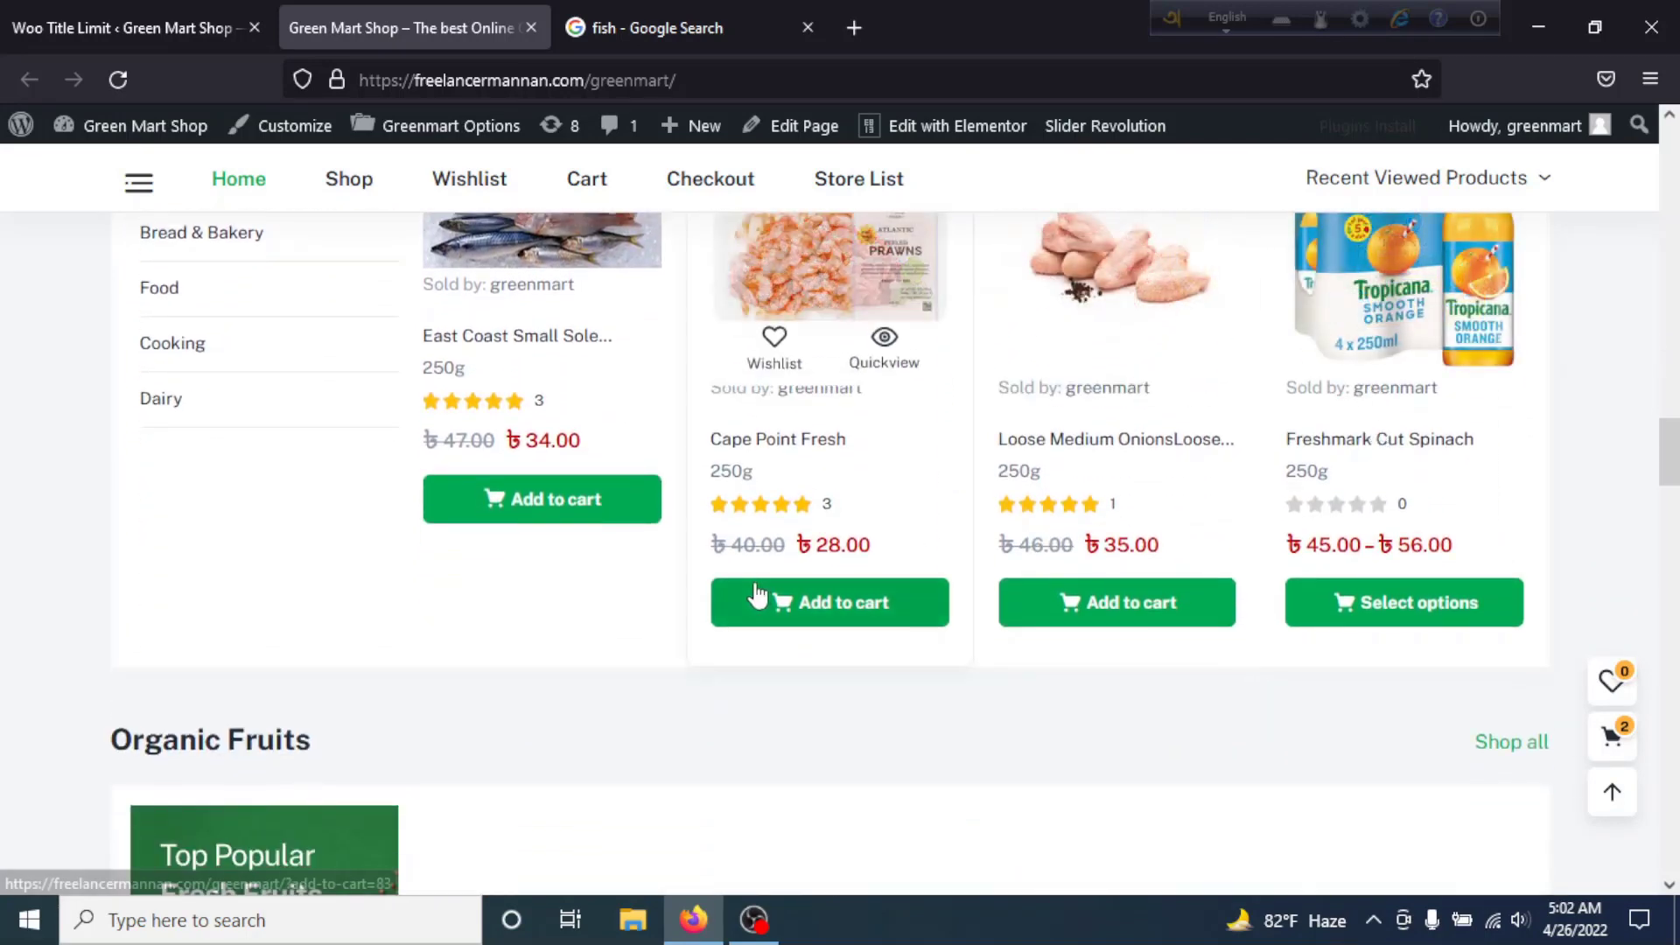
scroll(1020, 638, "up", 4)
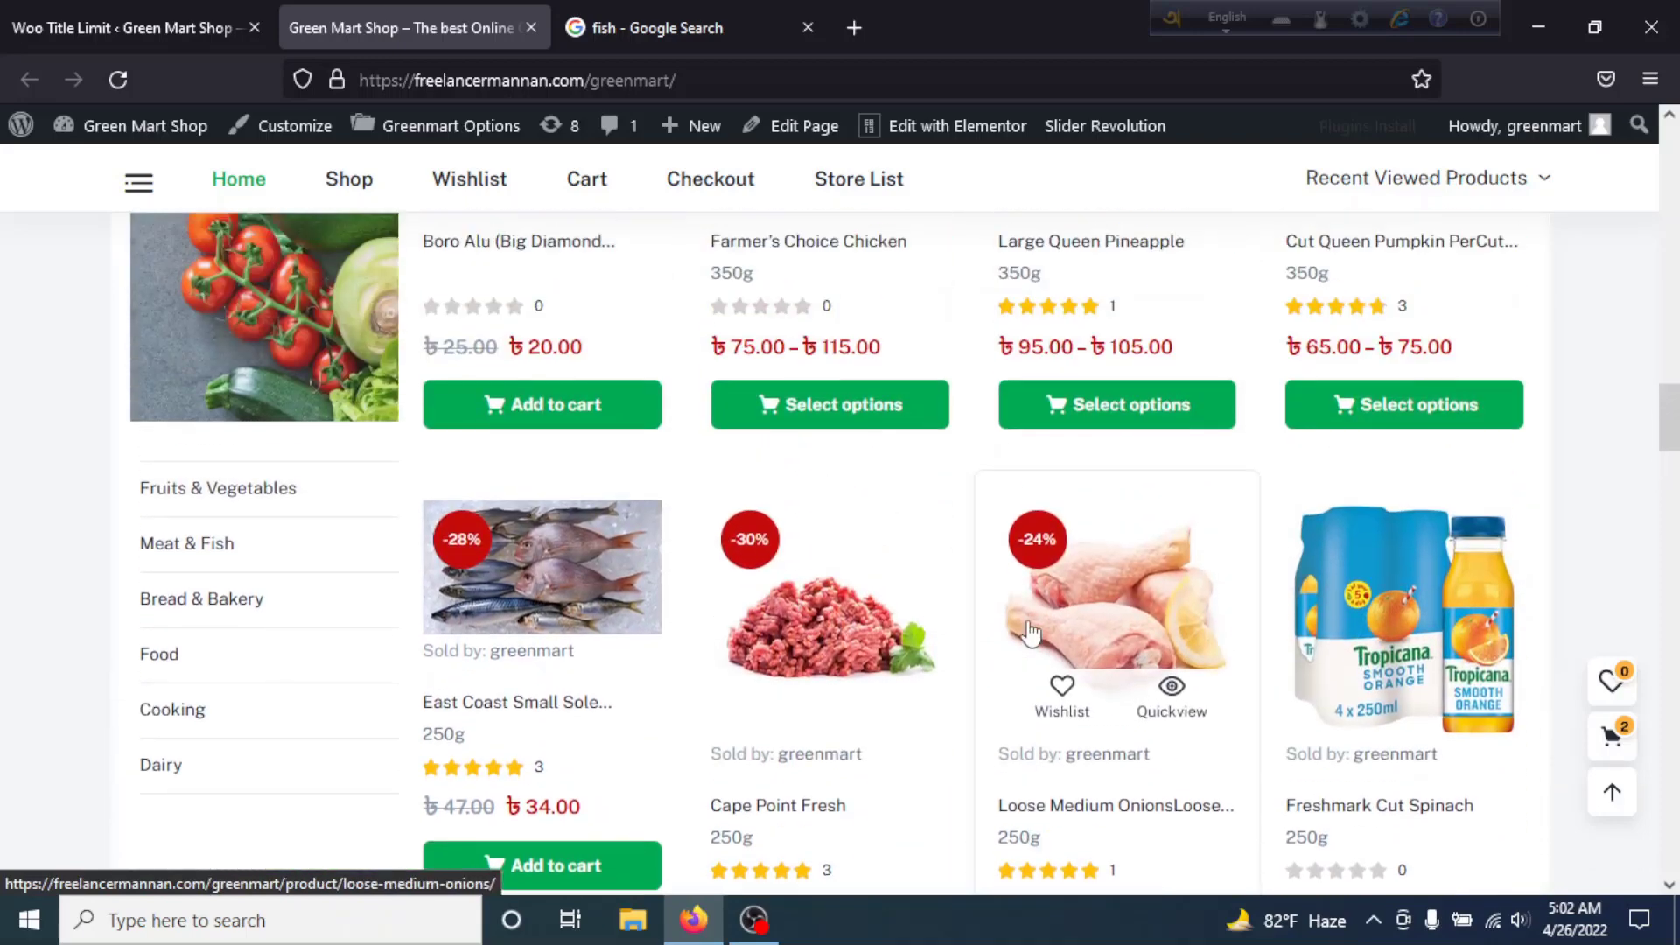
scroll(569, 604, "down", 4)
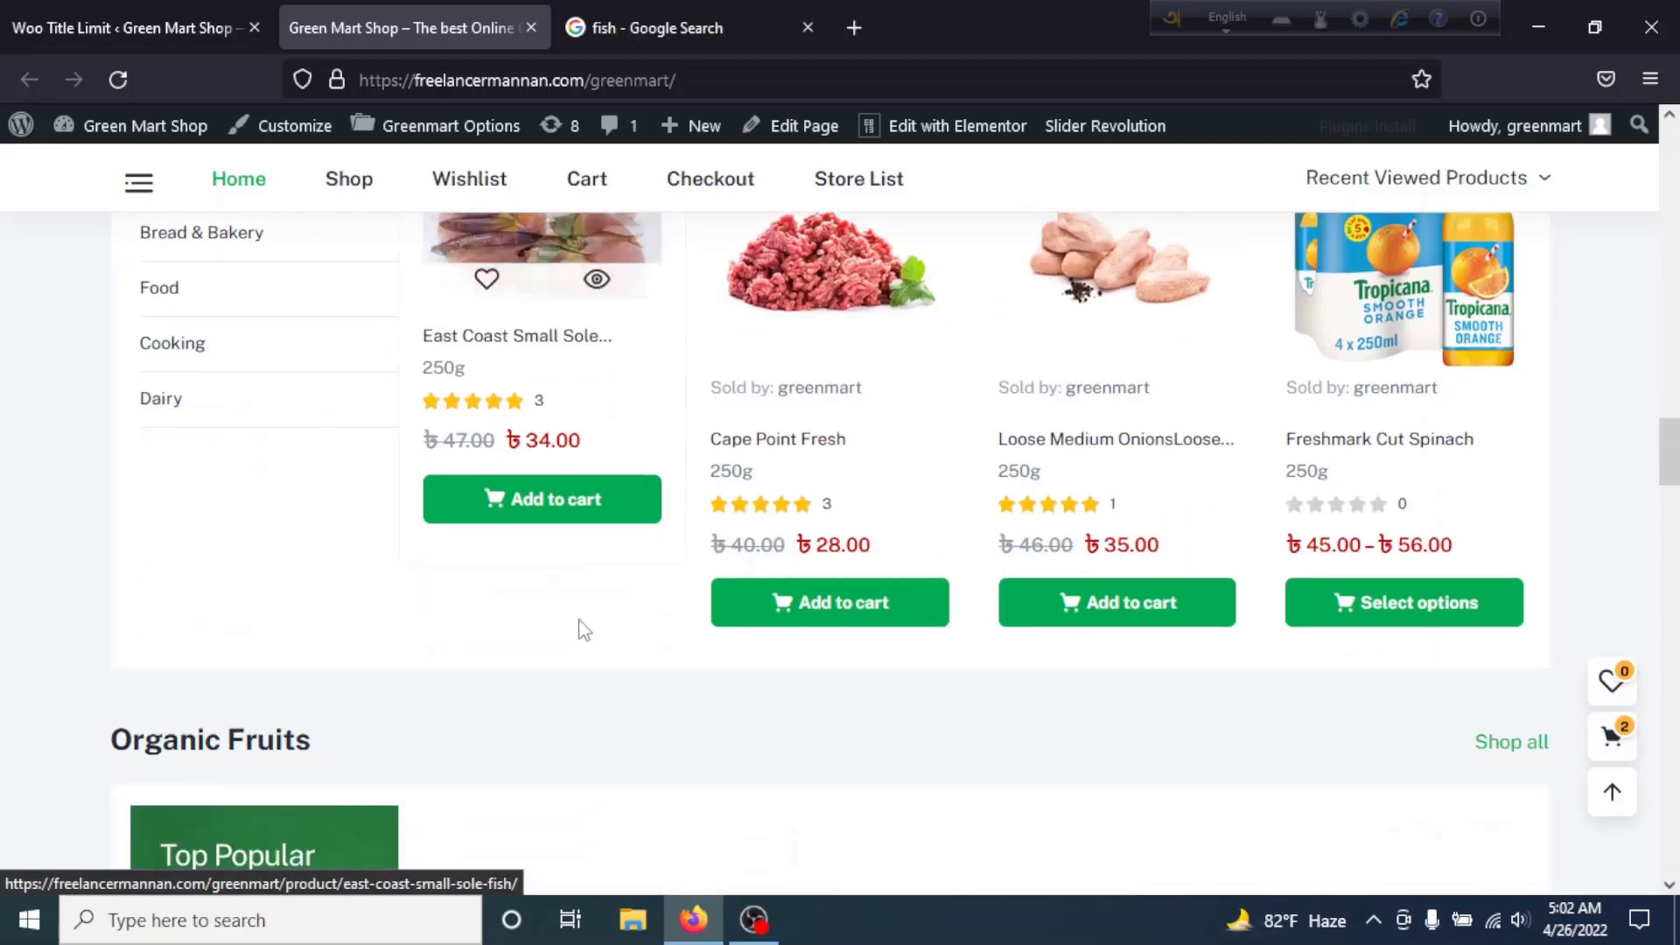
scroll(588, 525, "up", 3)
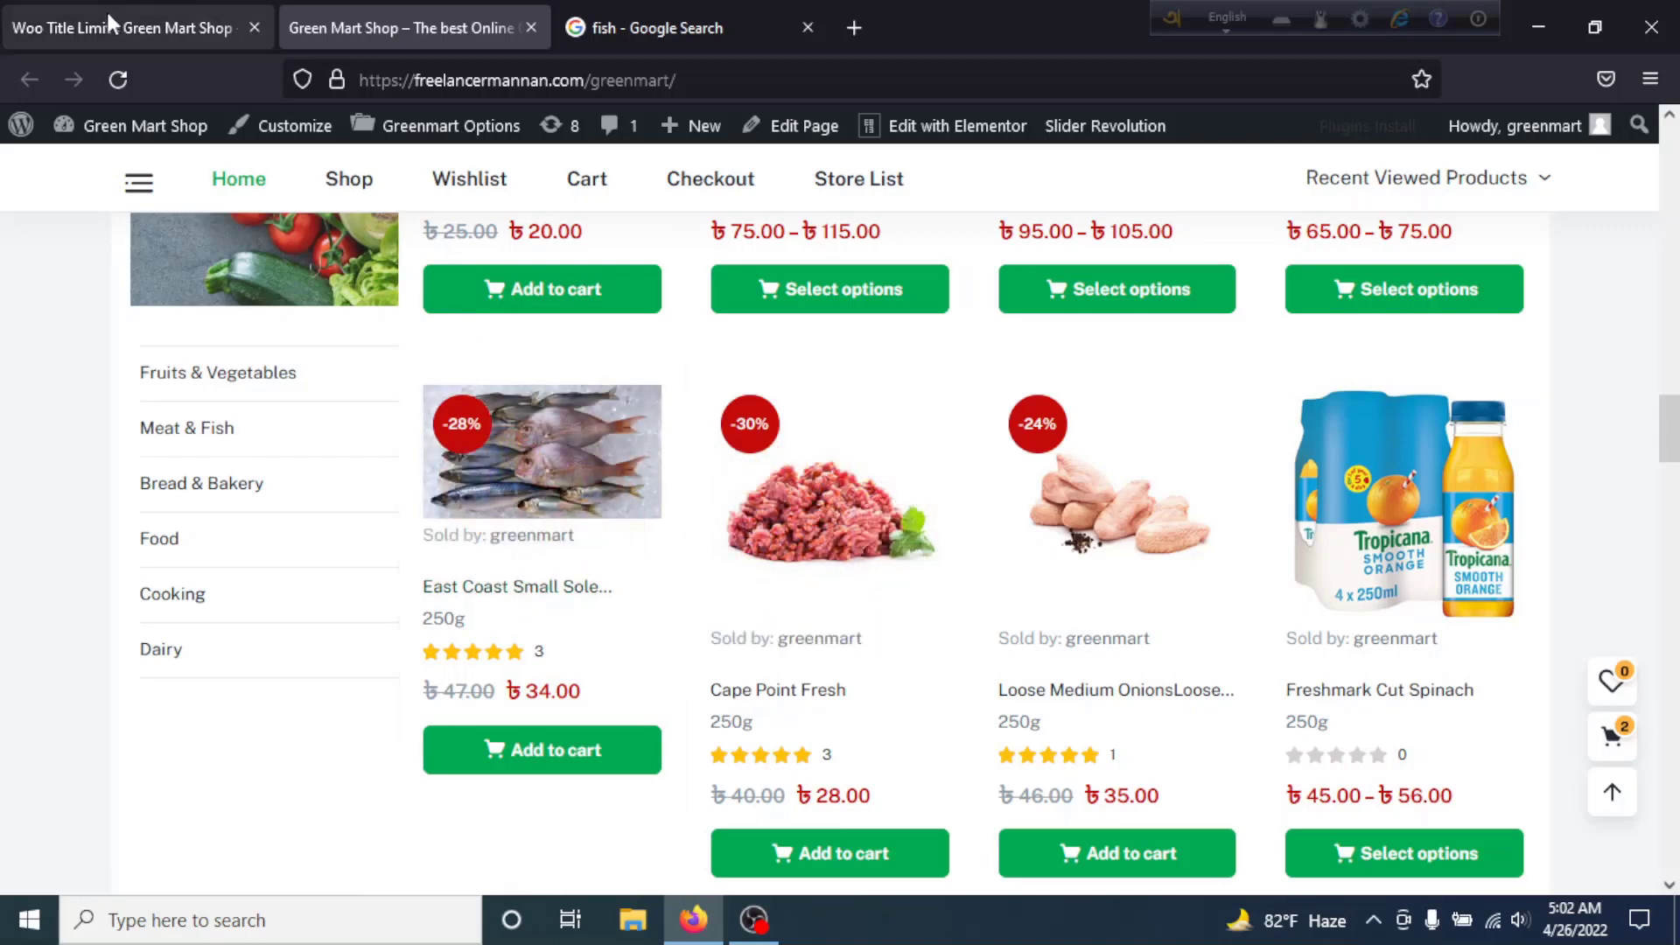
Open the WooCommerce product image settings in the site customizer.
mouse_move(468, 404)
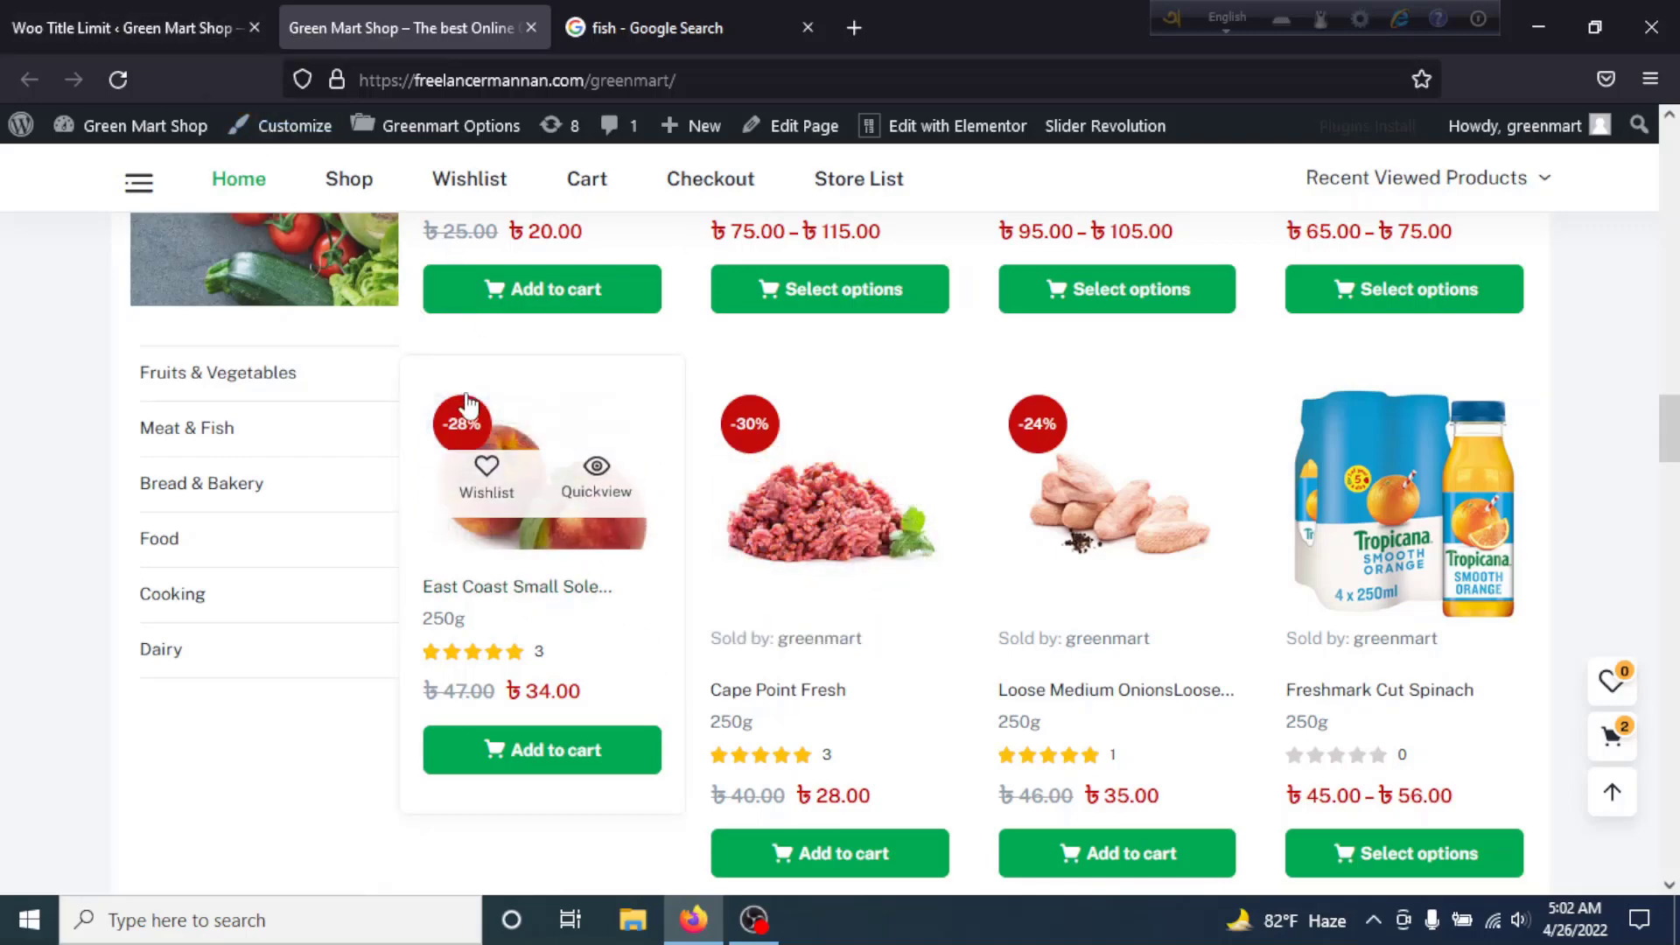
left_click(289, 125)
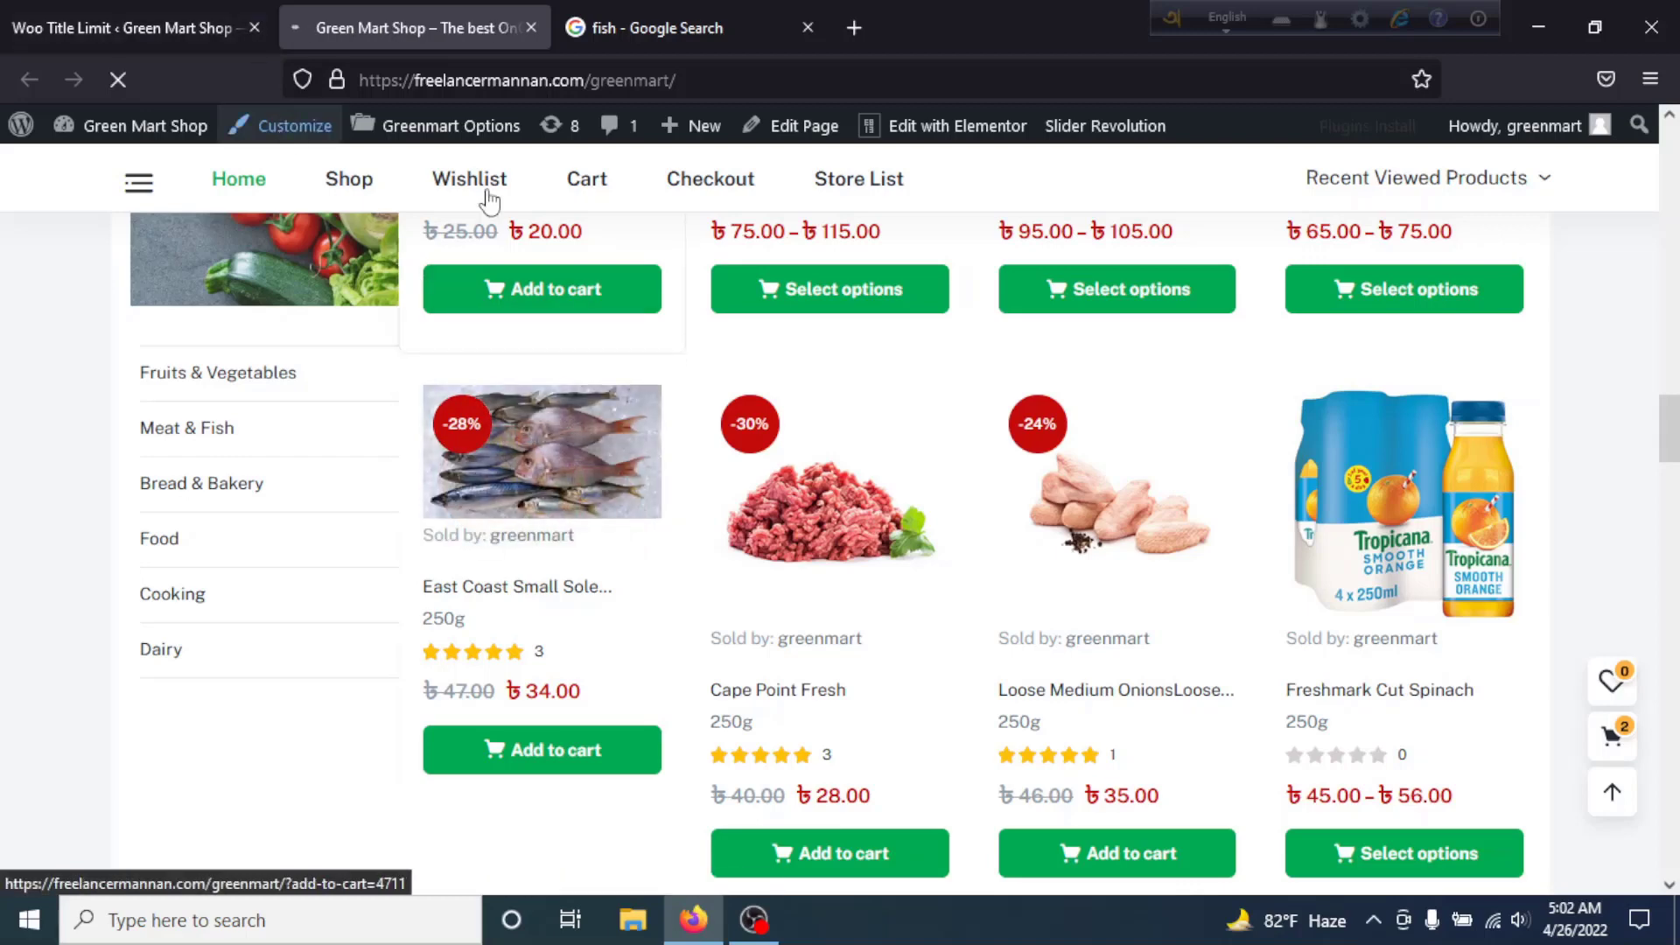
mouse_move(512, 462)
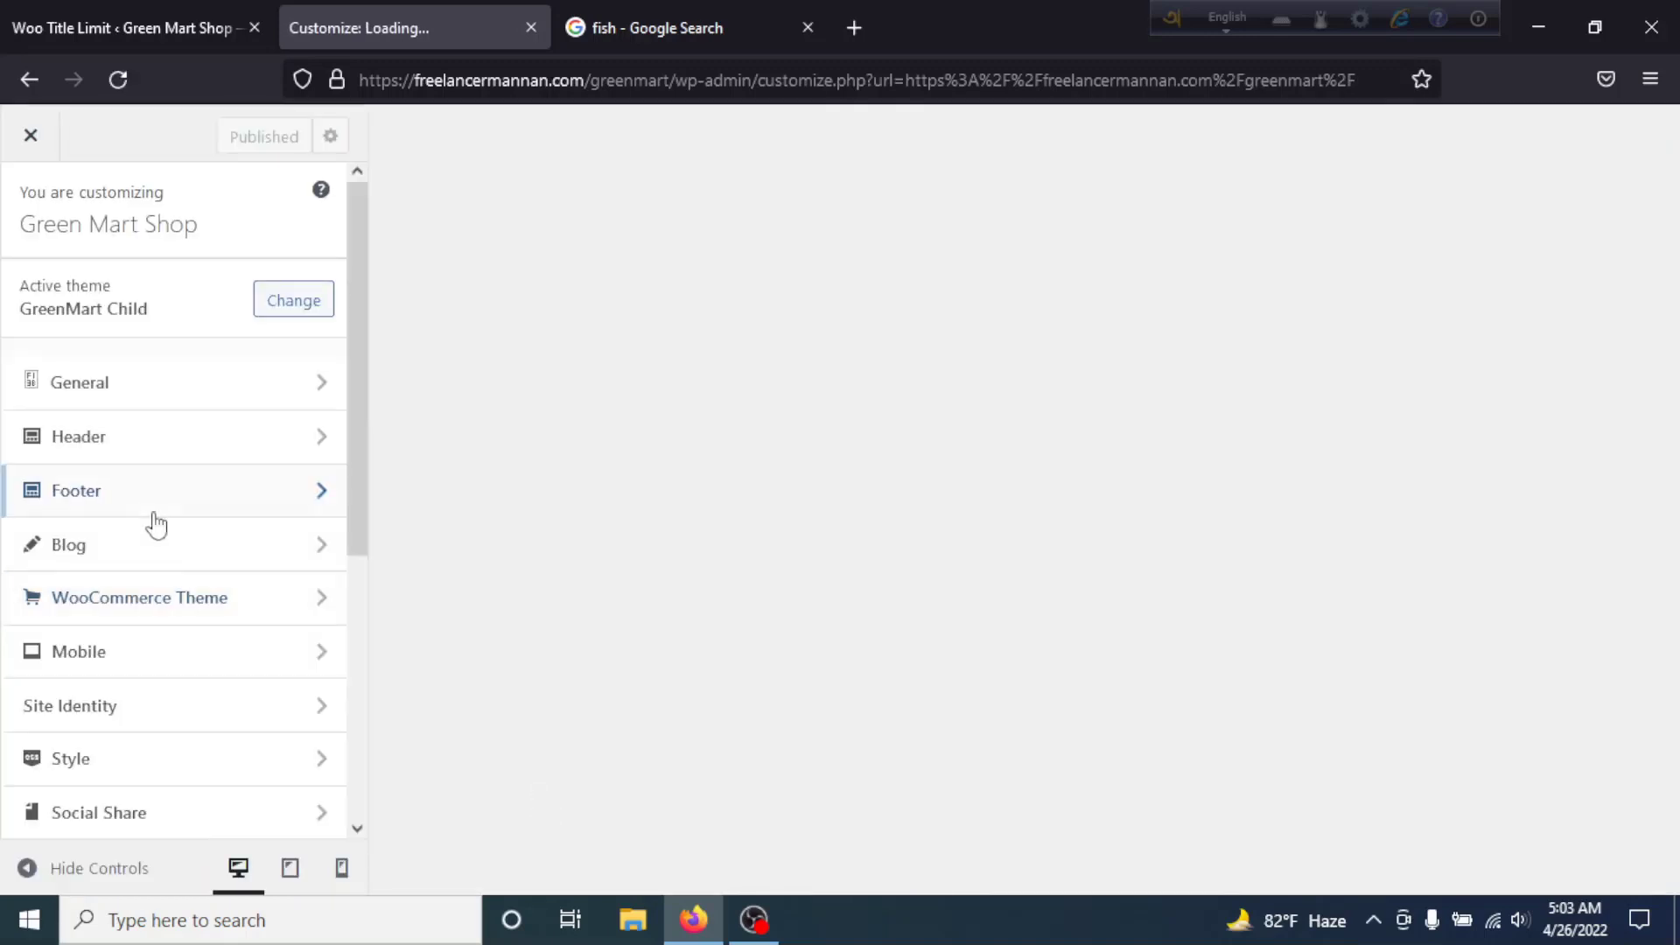
scroll(158, 521, "down", 5)
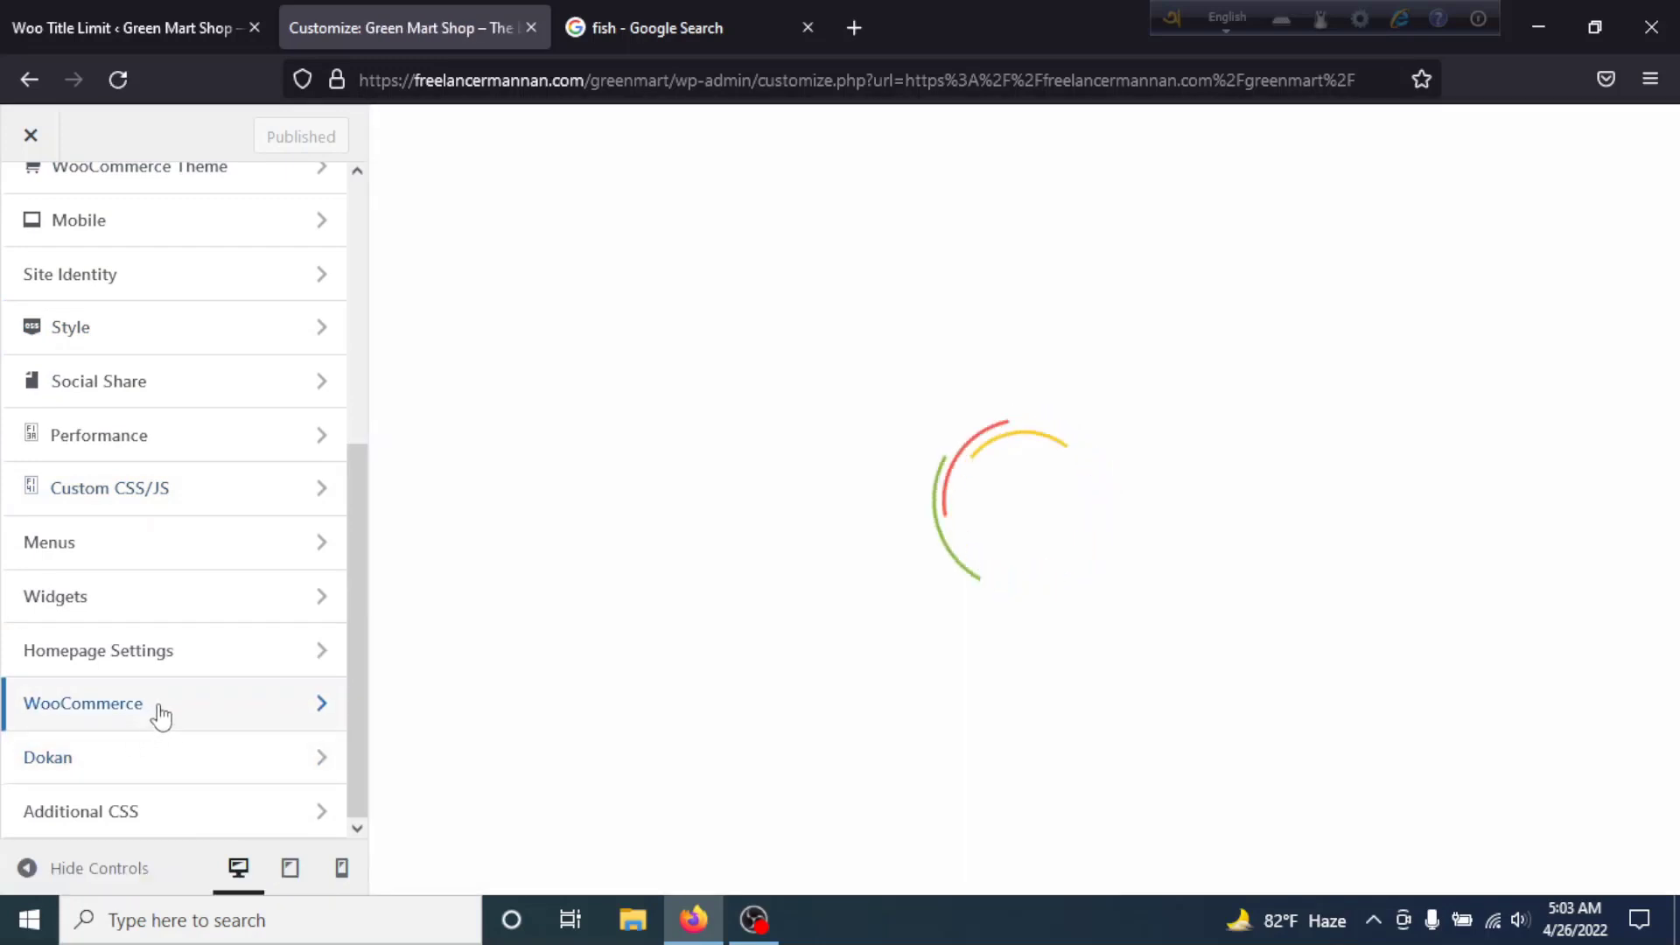
left_click(156, 715)
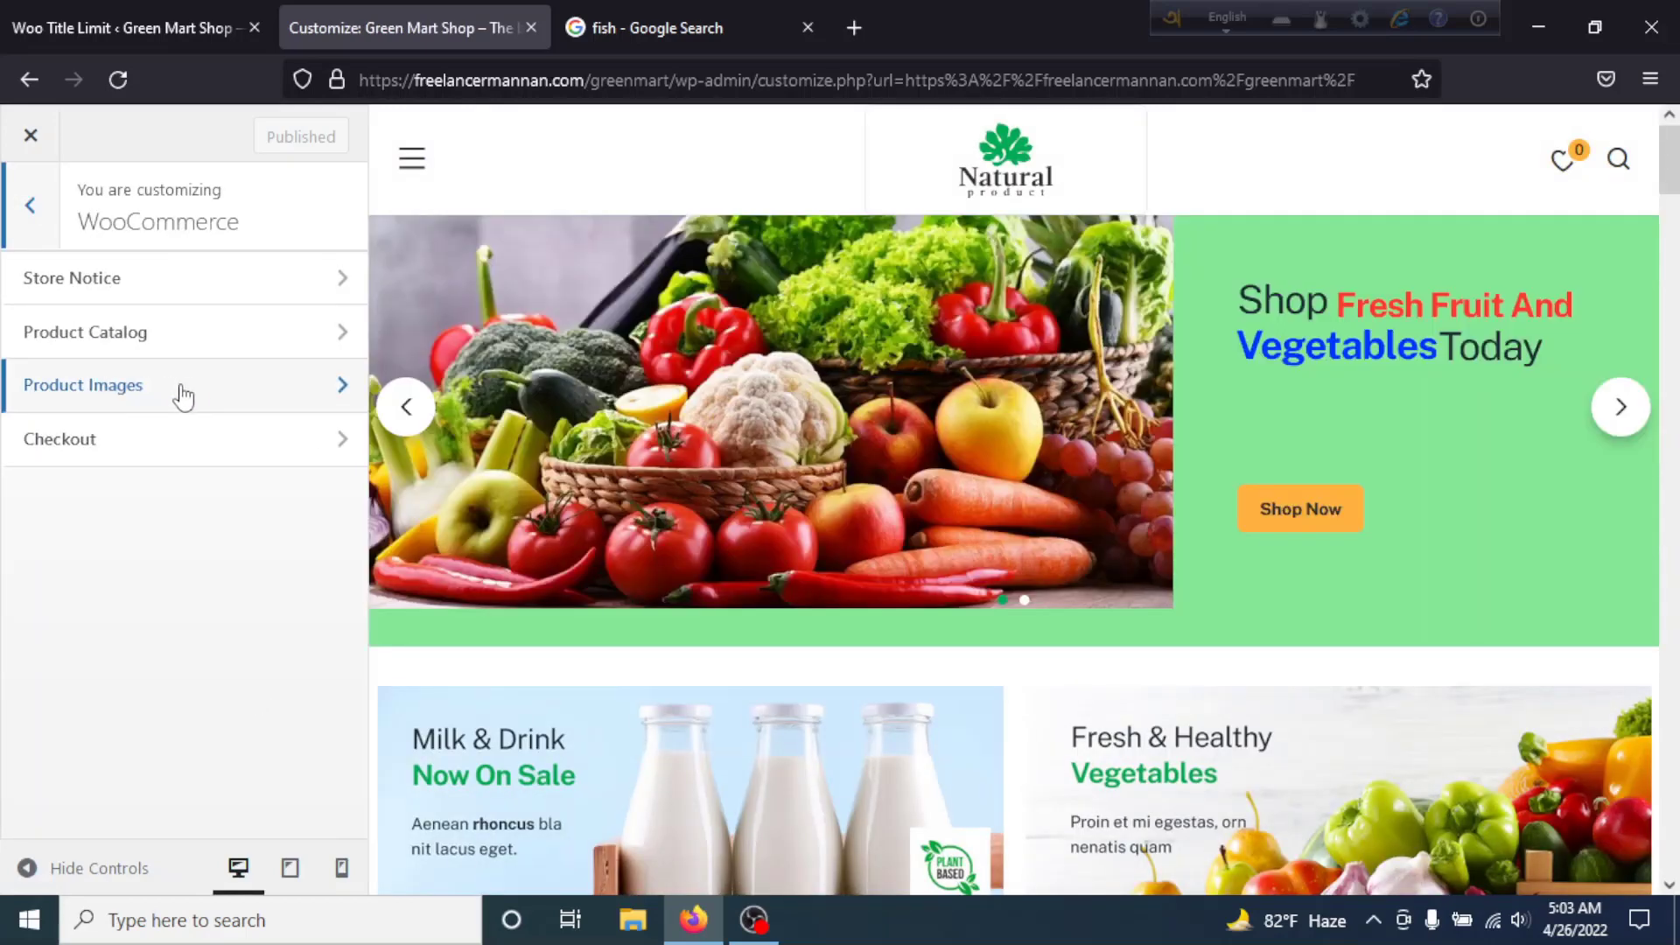
left_click(186, 399)
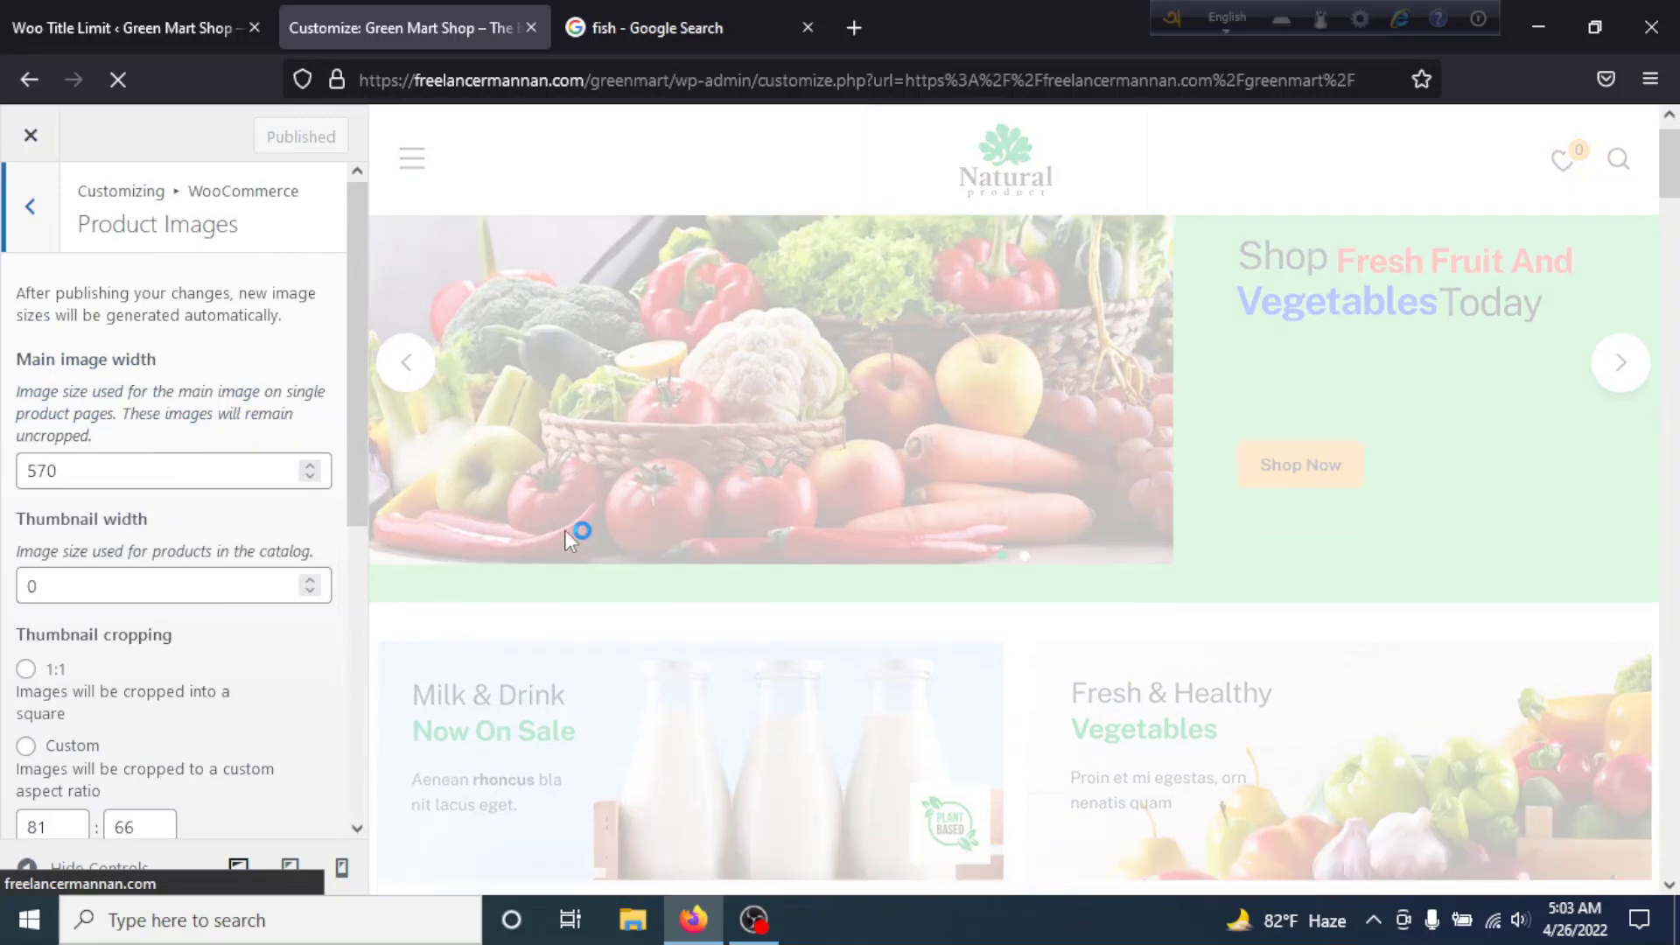
Set the product thumbnail cropping to Custom with an aspect ratio of 16:16.
scroll(560, 525, "down", 3)
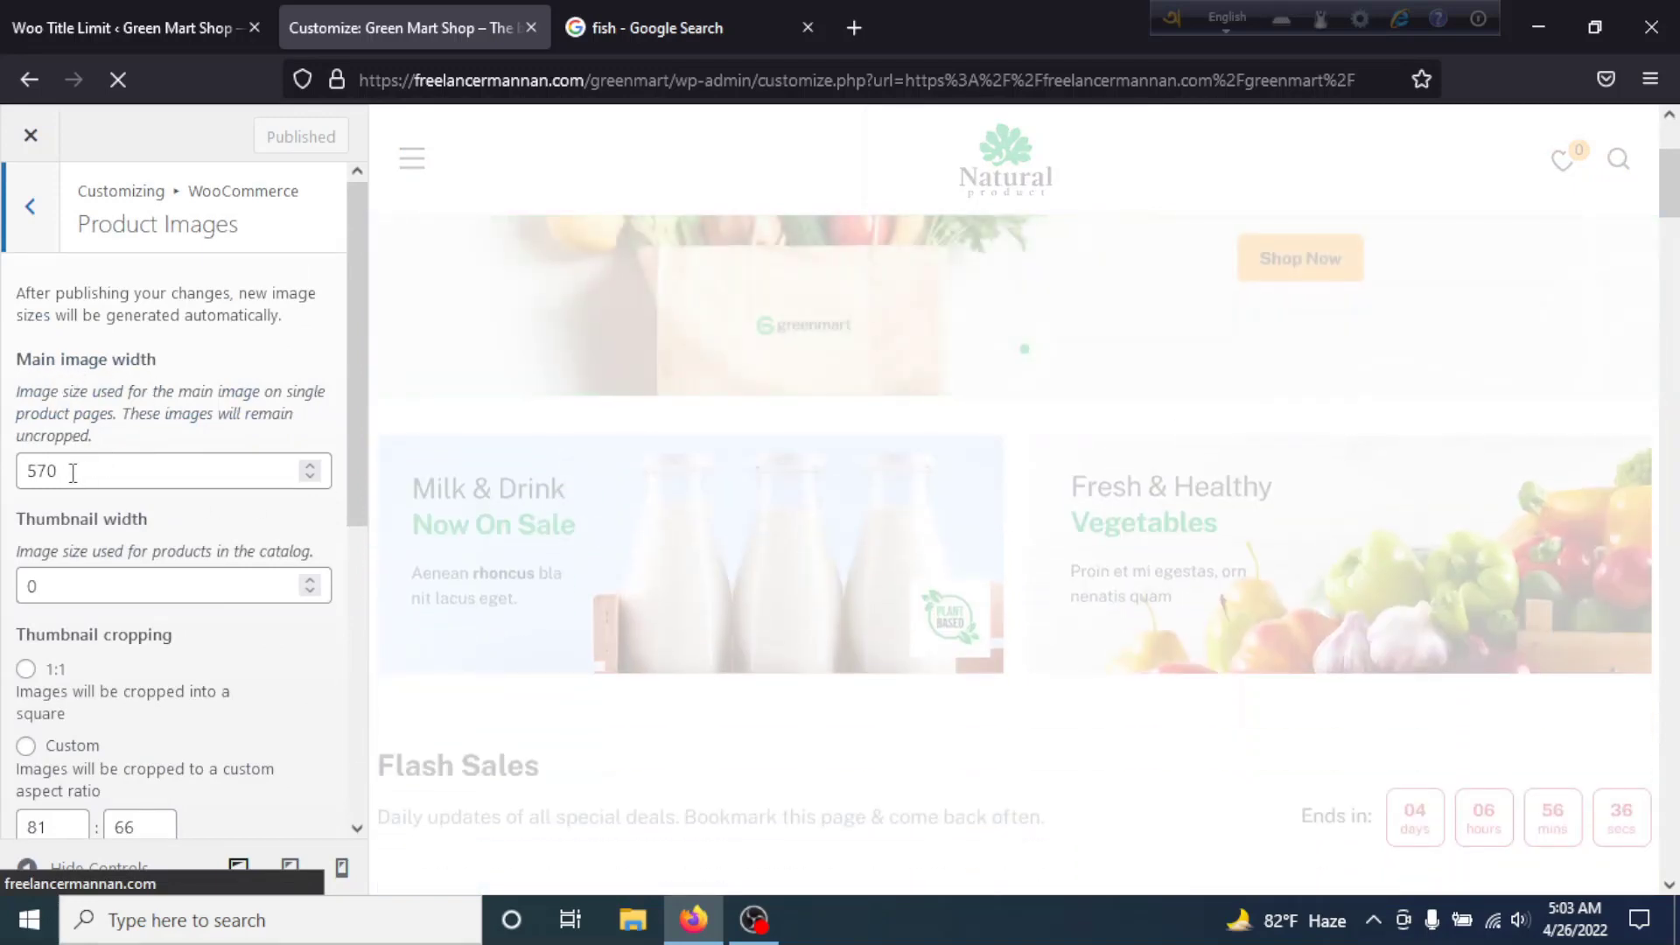
scroll(158, 472, "down", 3)
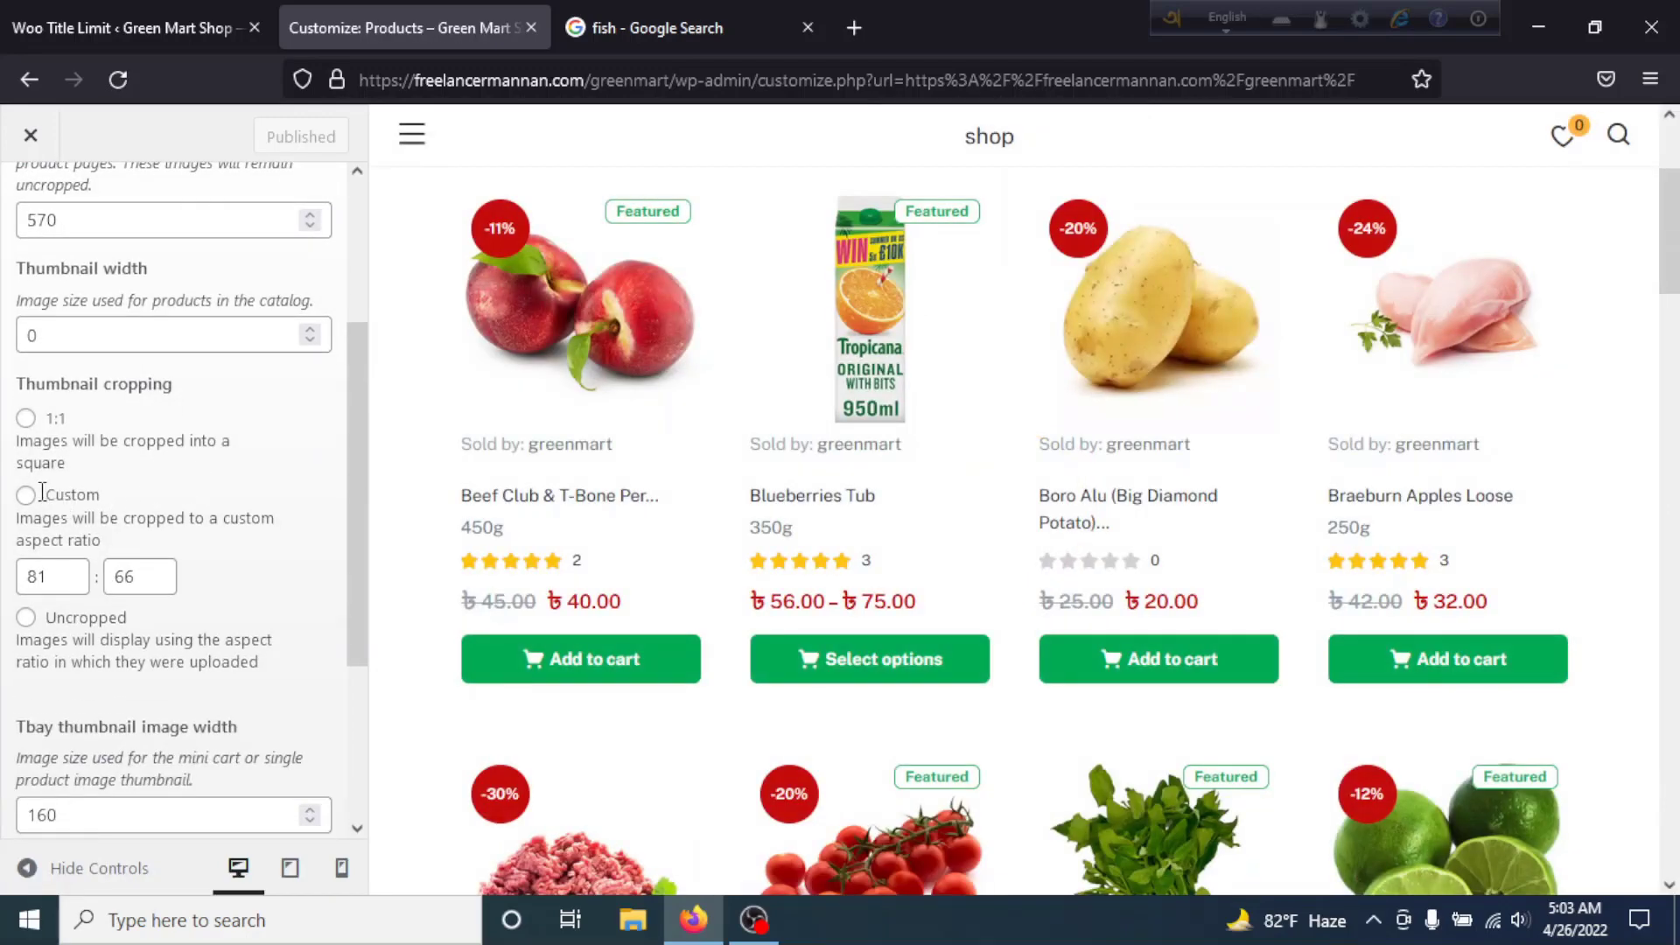
left_click(27, 497)
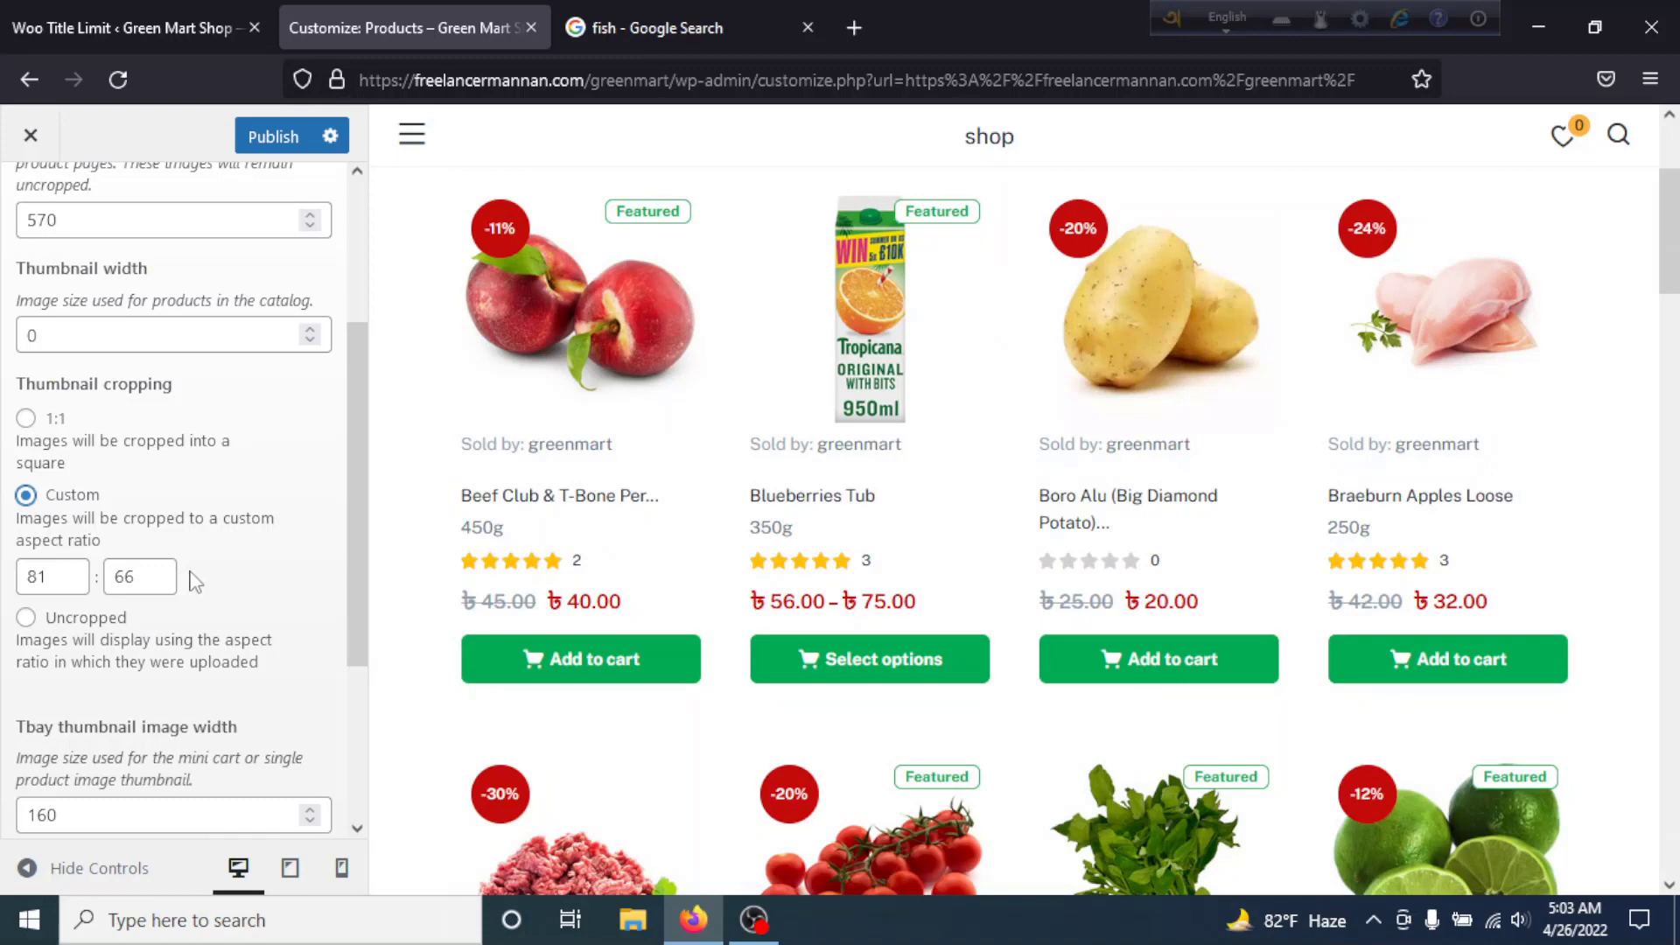
scroll(420, 569, "up", 2)
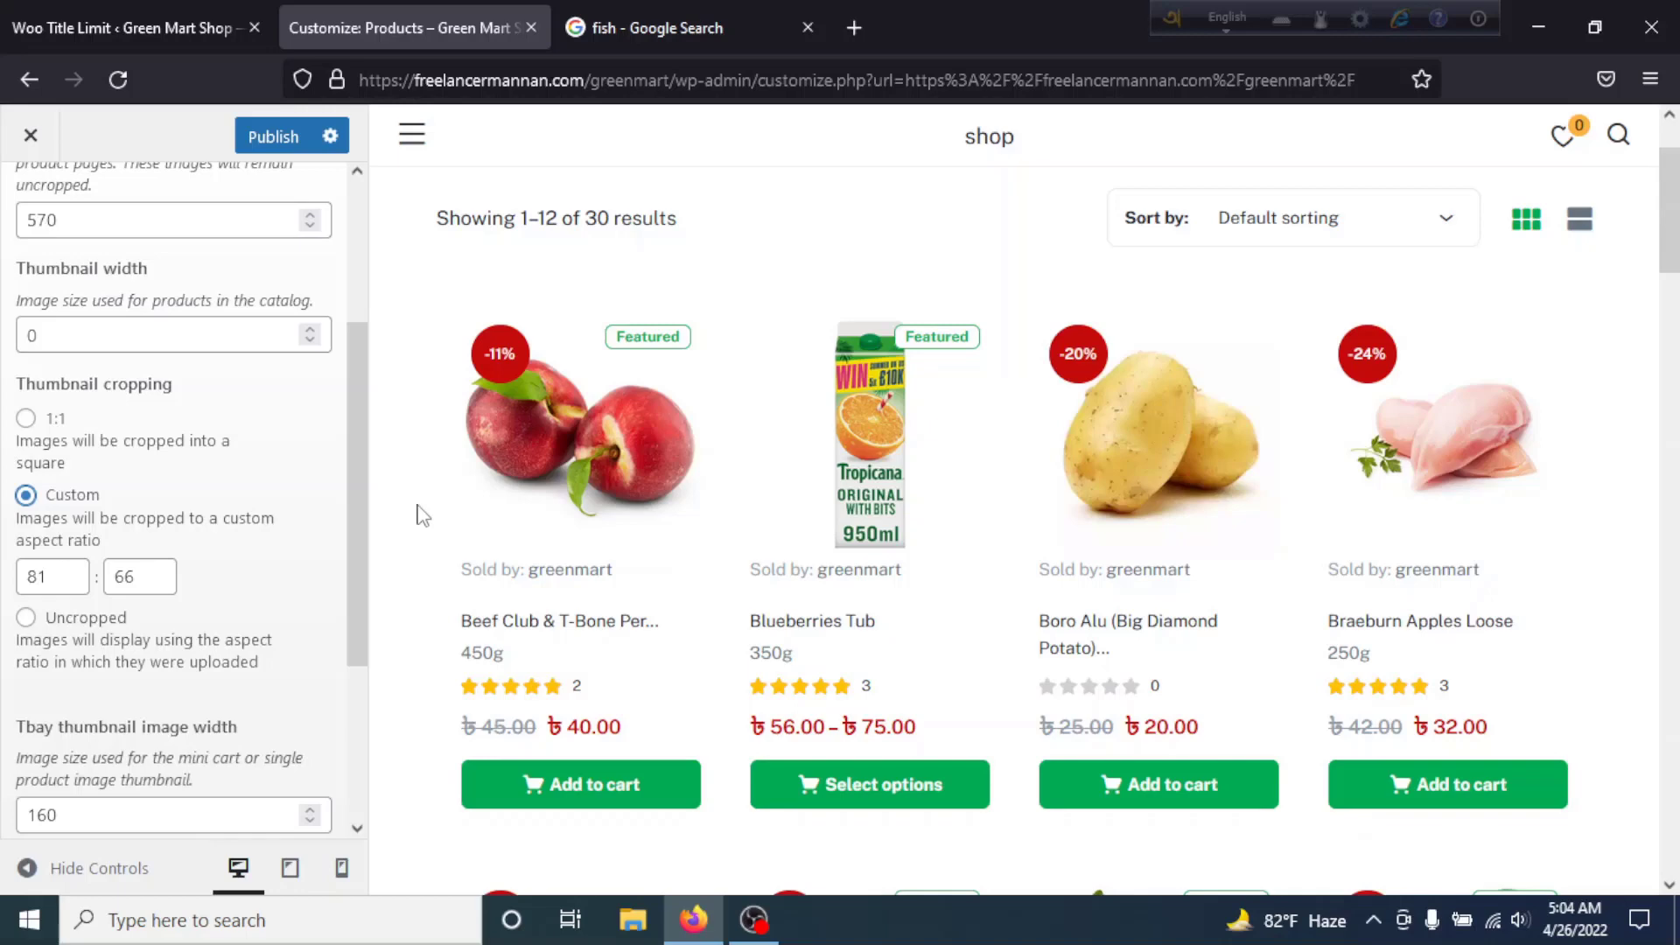
scroll(210, 634, "down", 3)
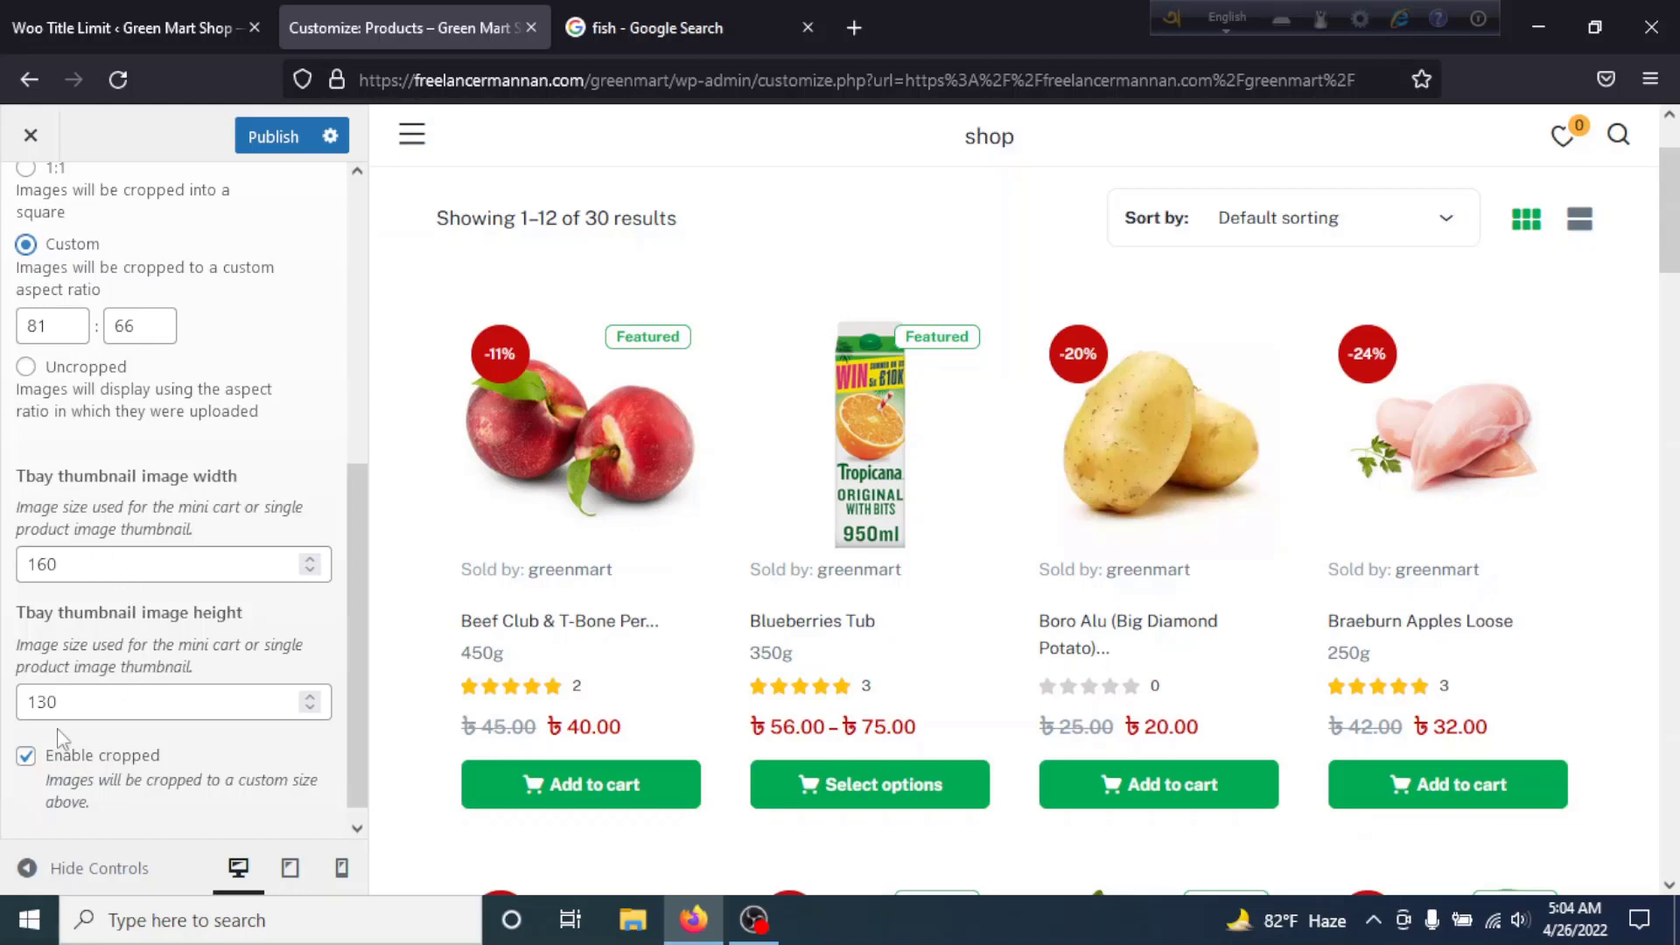
scroll(149, 700, "up", 3)
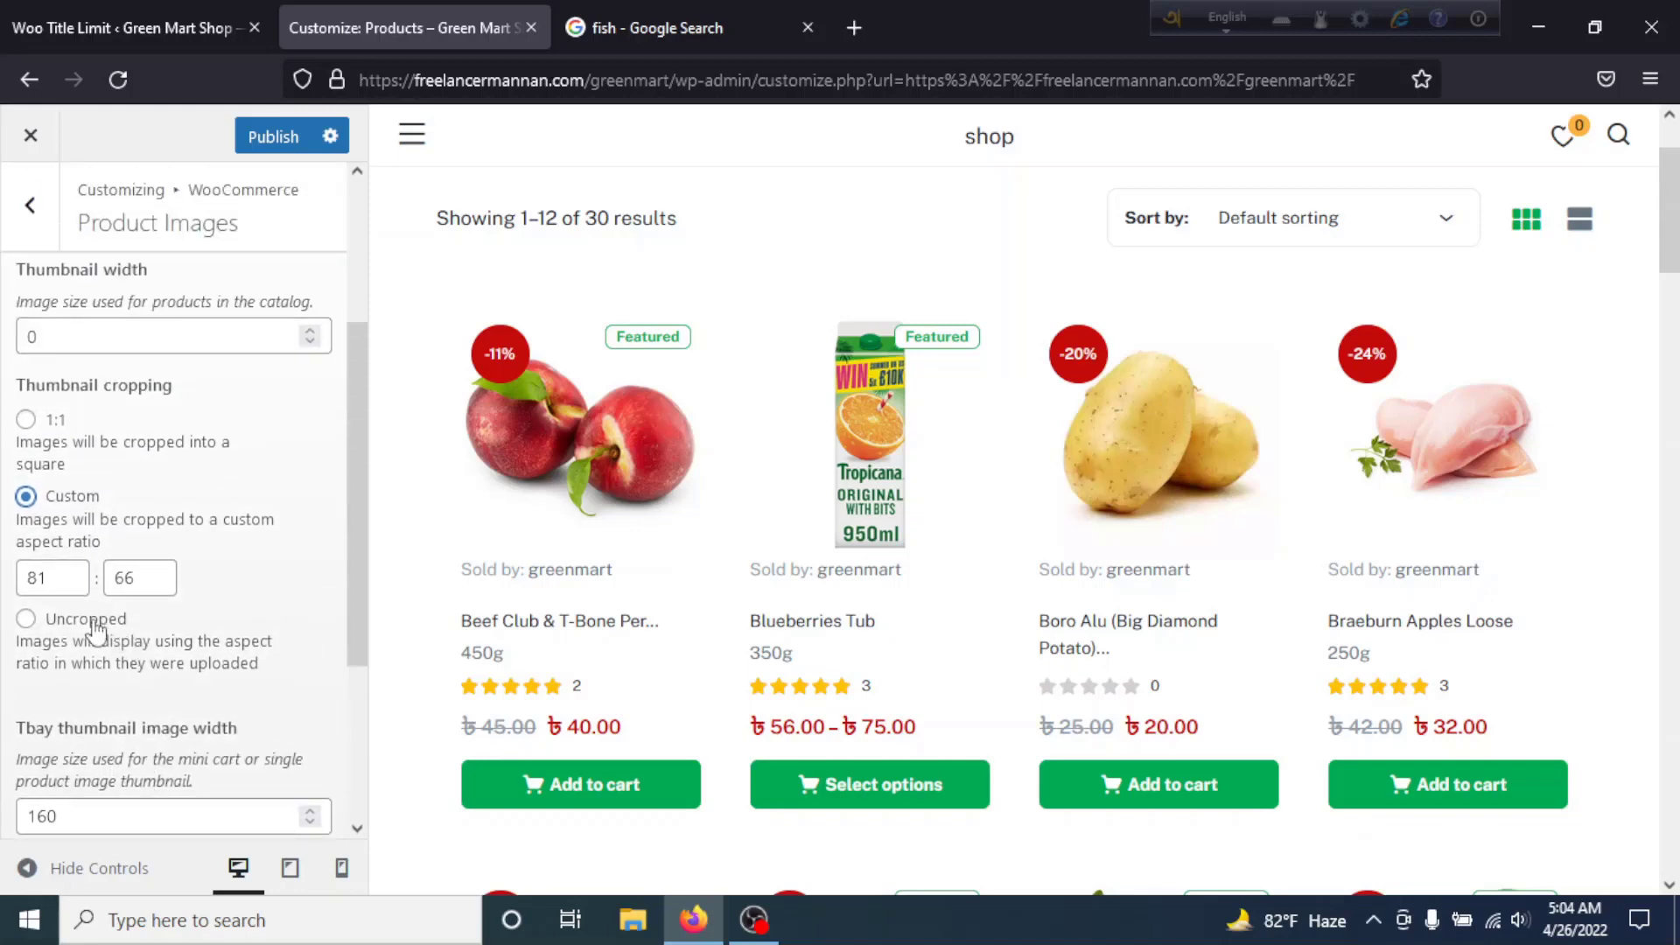
left_click(54, 569)
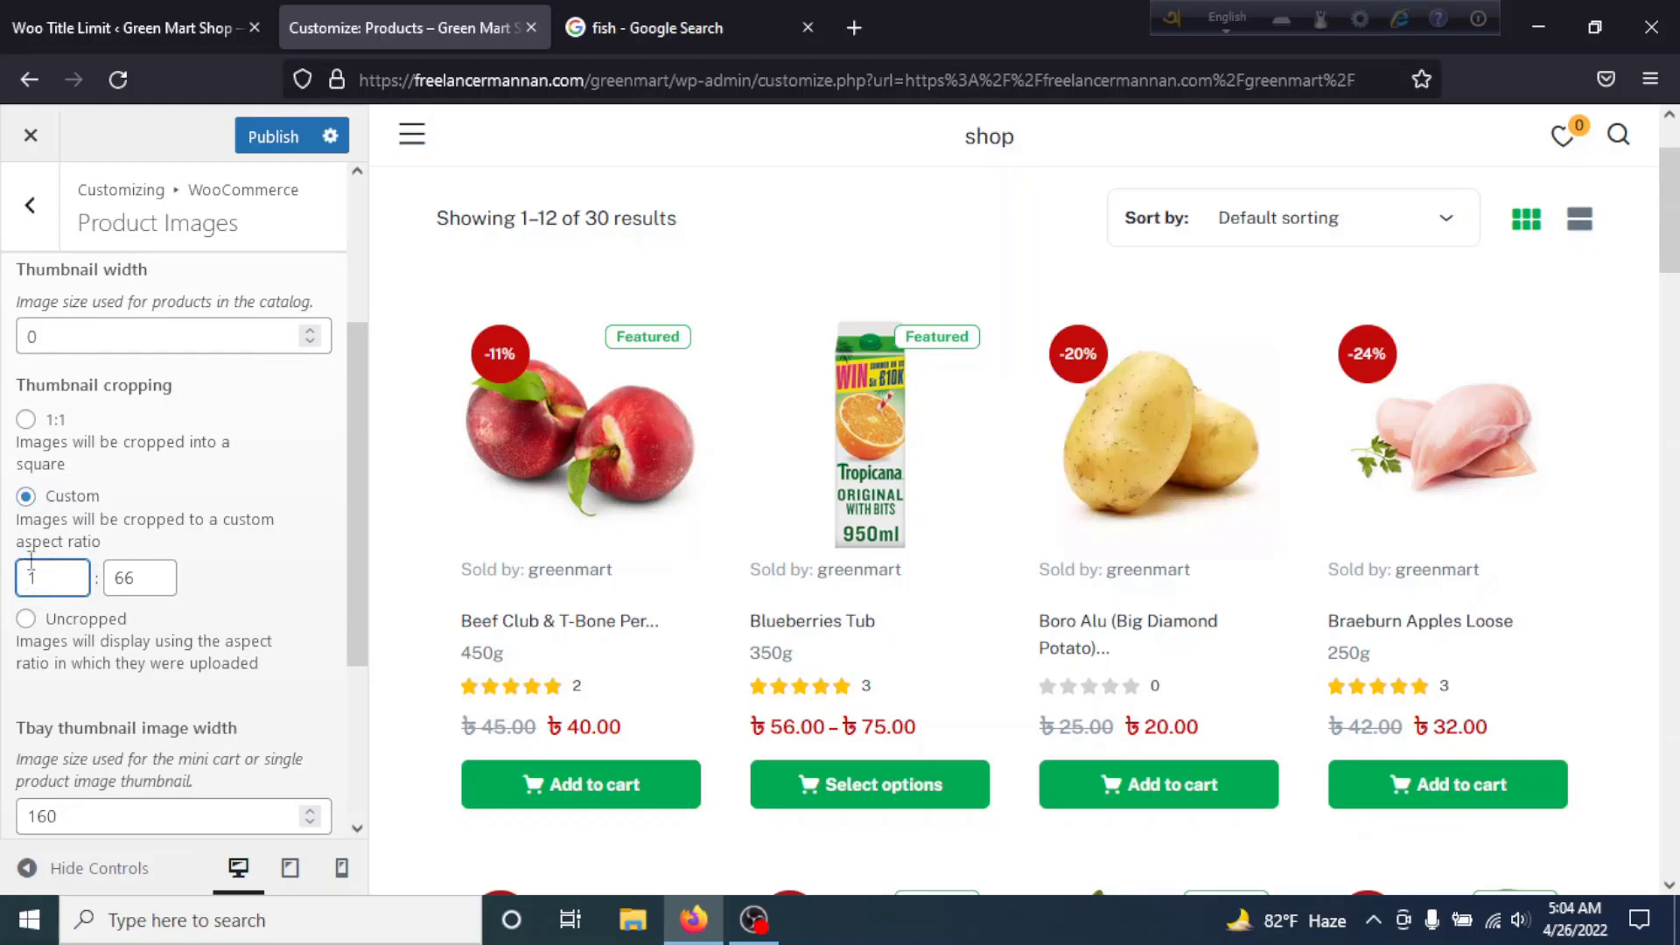
type("6")
key("Tab")
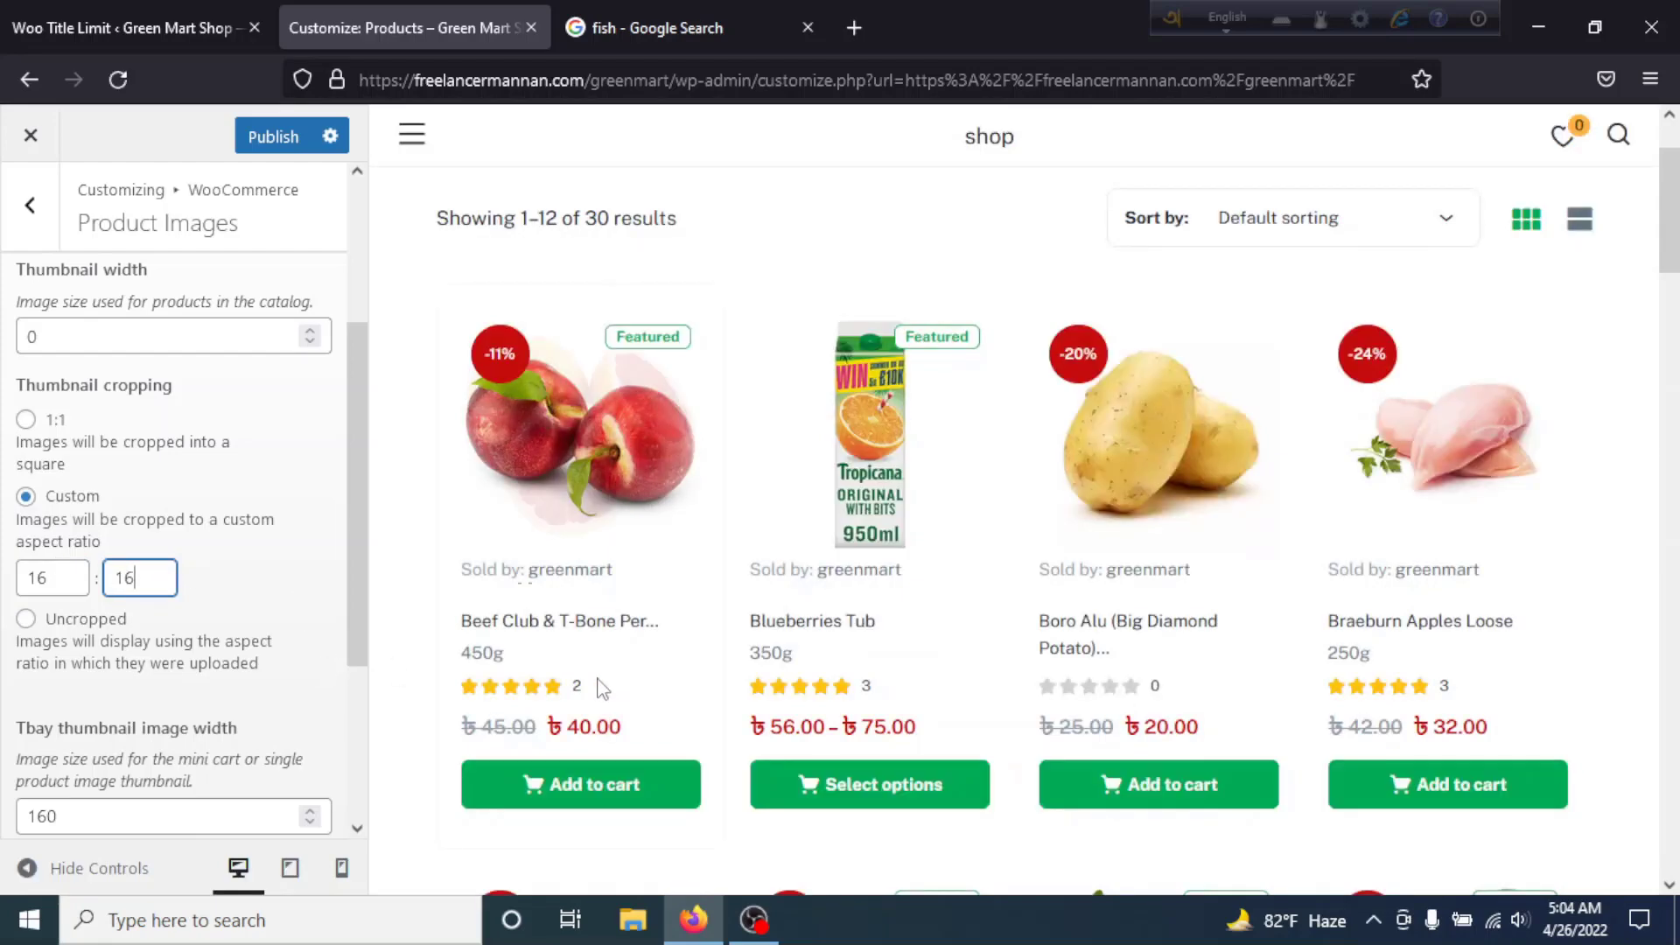
Compare the product thumbnails in the shop preview and publish the thumbnail cropping settings.
scroll(600, 684, "down", 7)
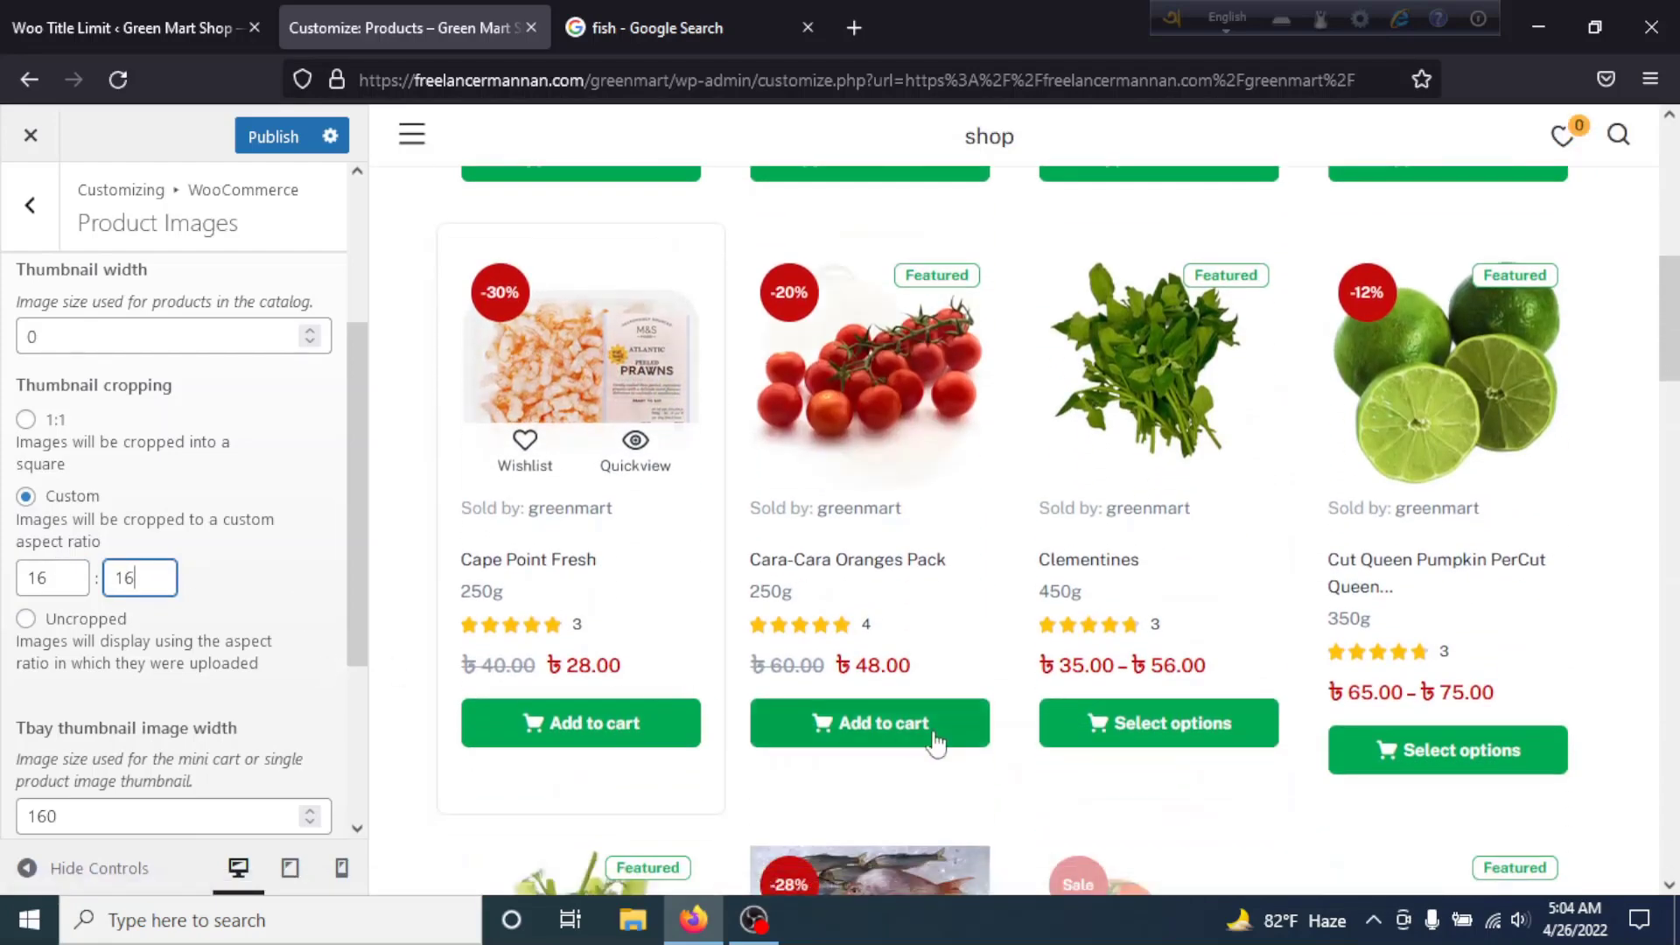
scroll(986, 768, "down", 6)
scroll(989, 768, "down", 2)
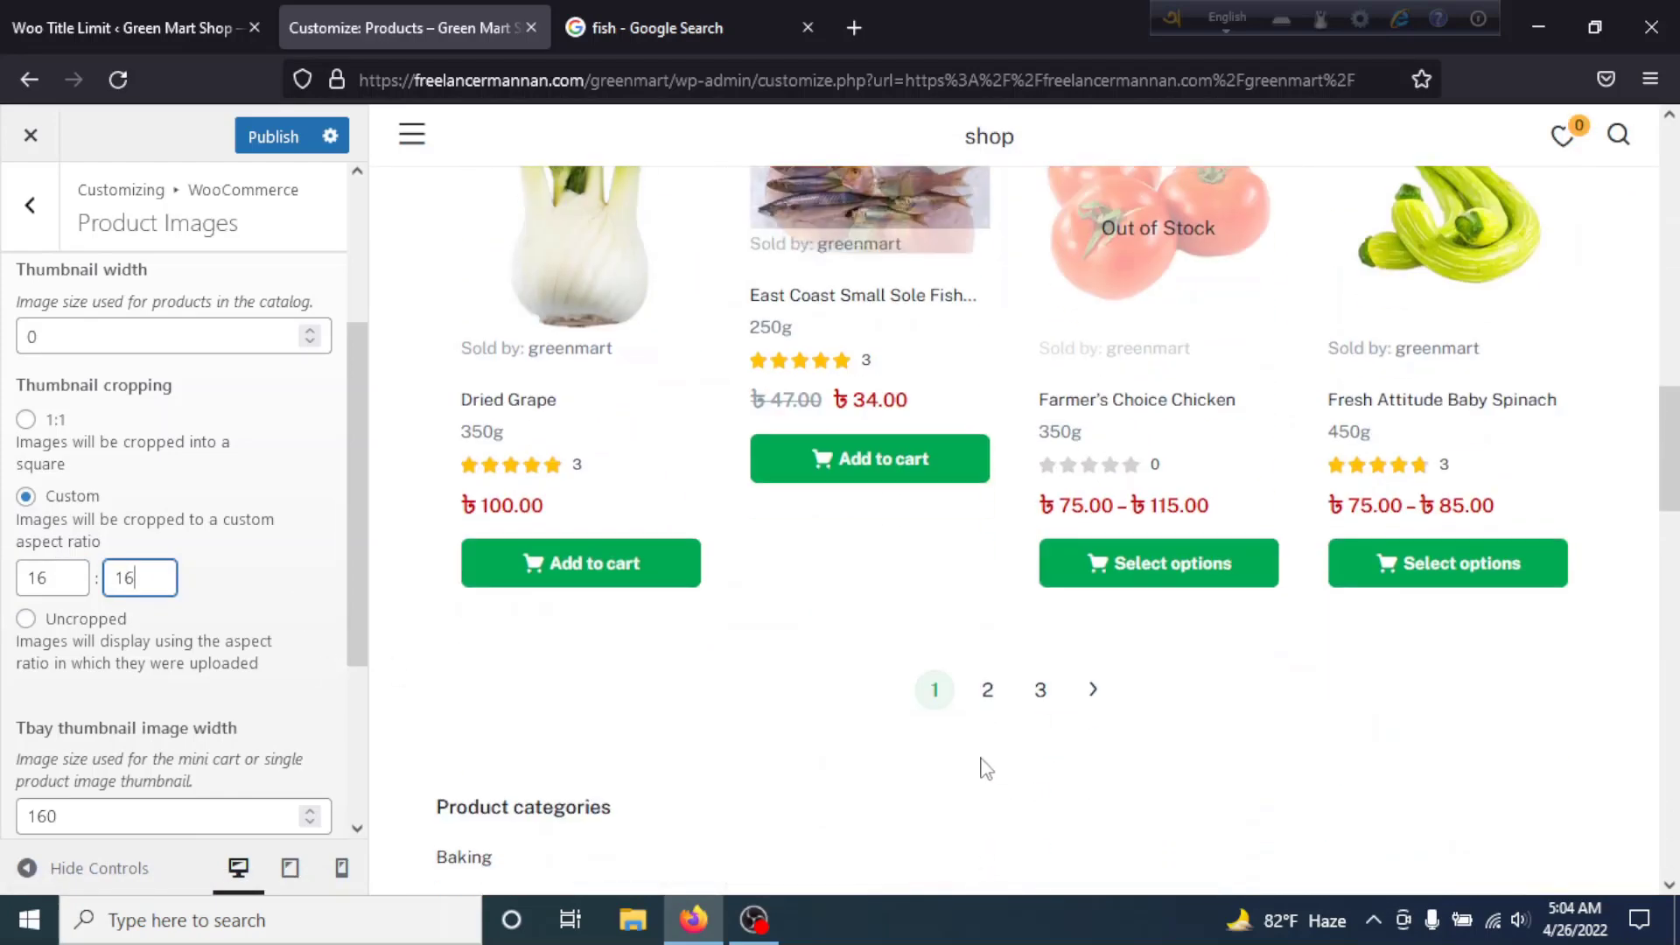
scroll(986, 768, "down", 5)
scroll(981, 760, "up", 8)
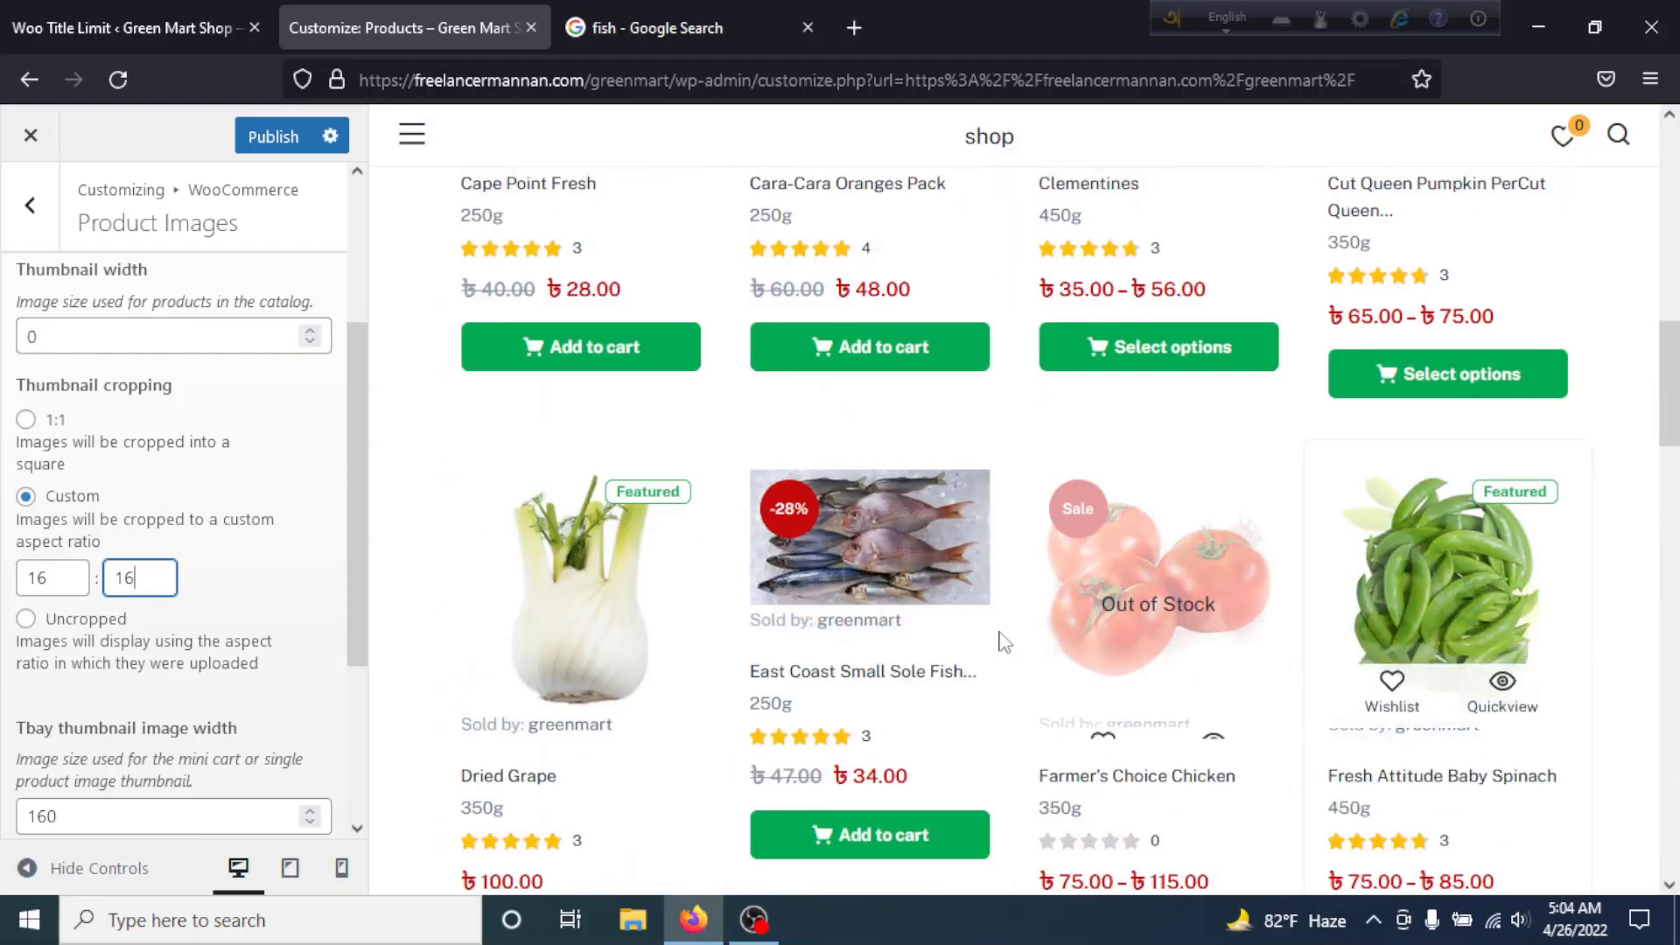
scroll(1029, 760, "down", 5)
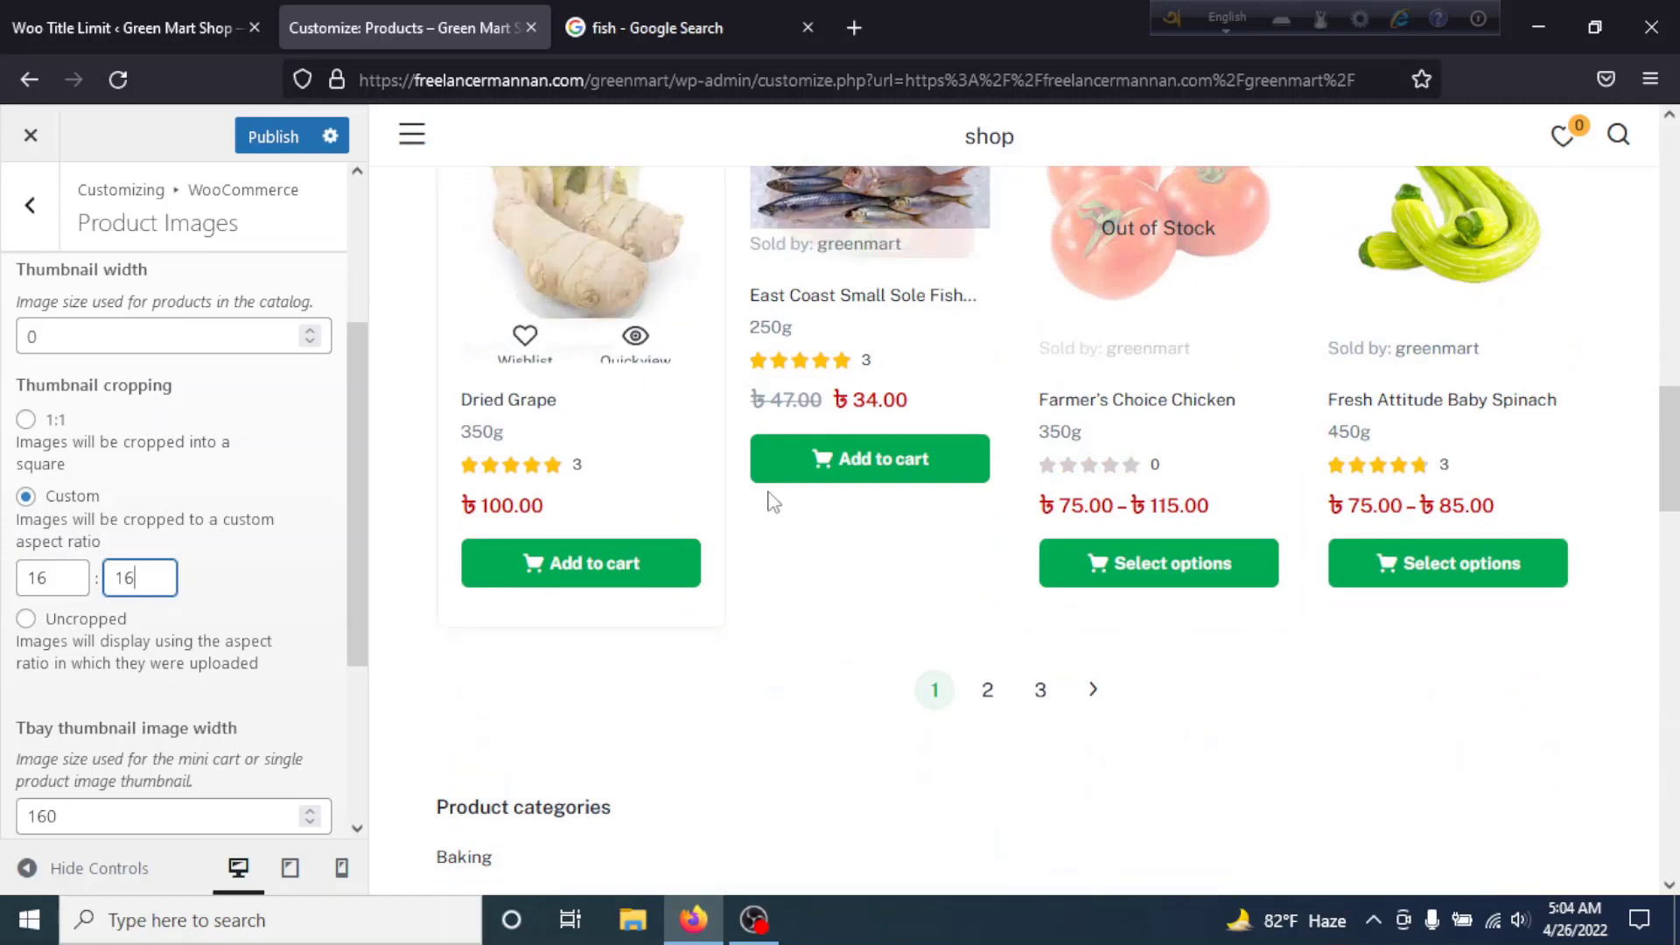
scroll(997, 585, "up", 3)
scroll(1019, 625, "up", 1)
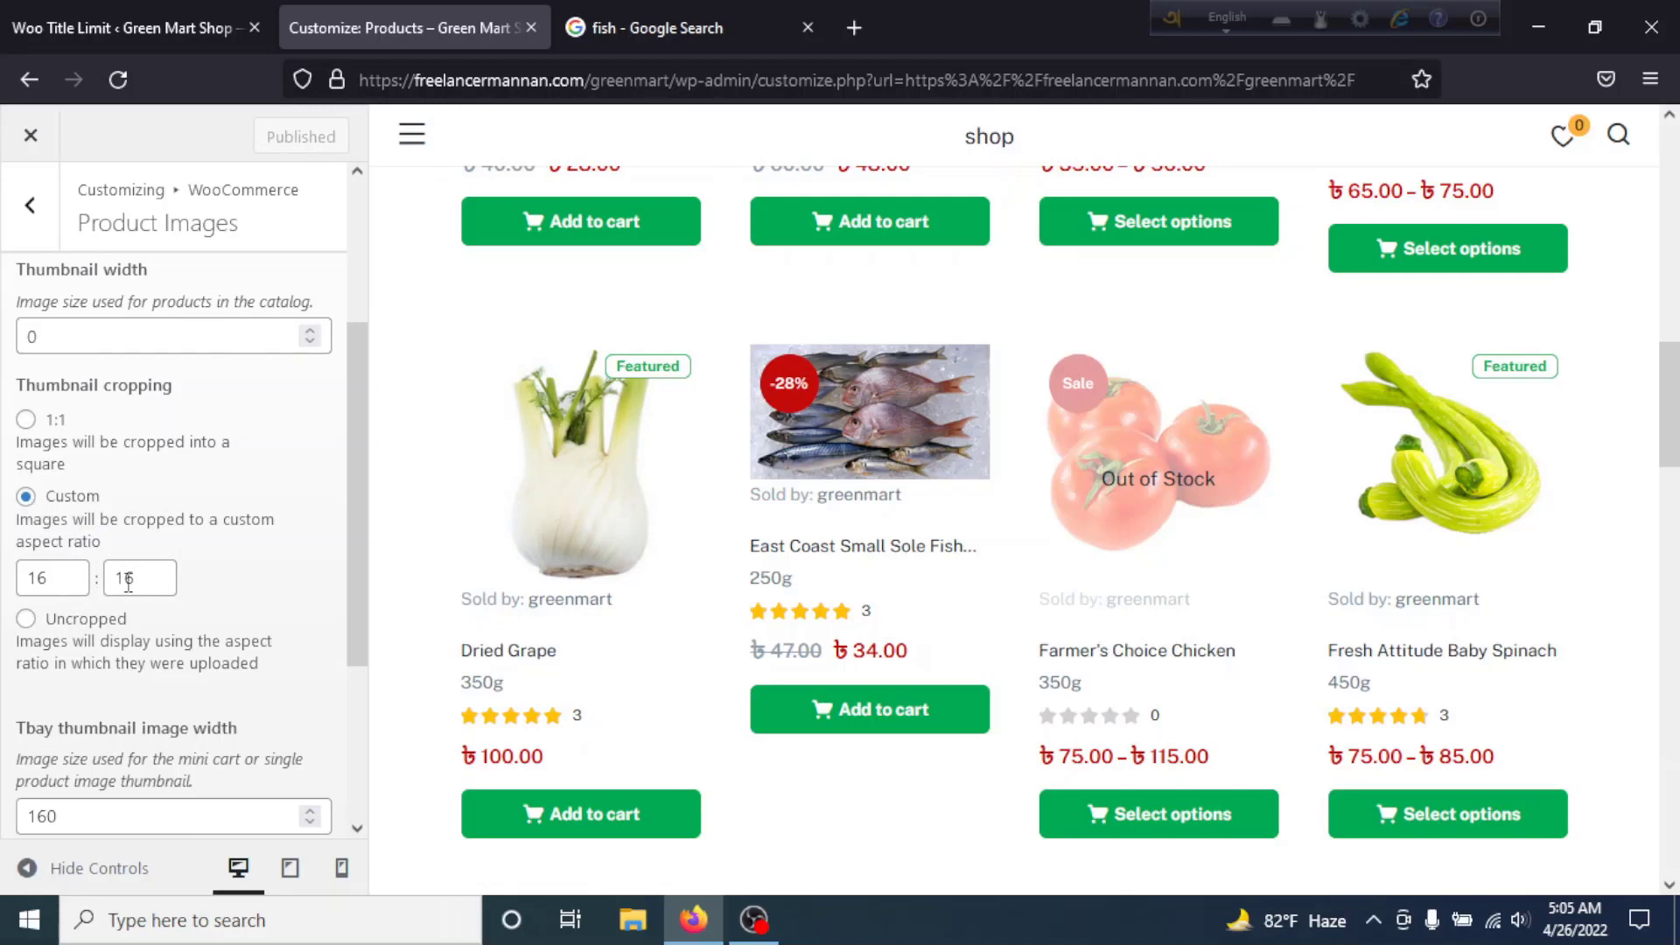
scroll(875, 525, "up", 2)
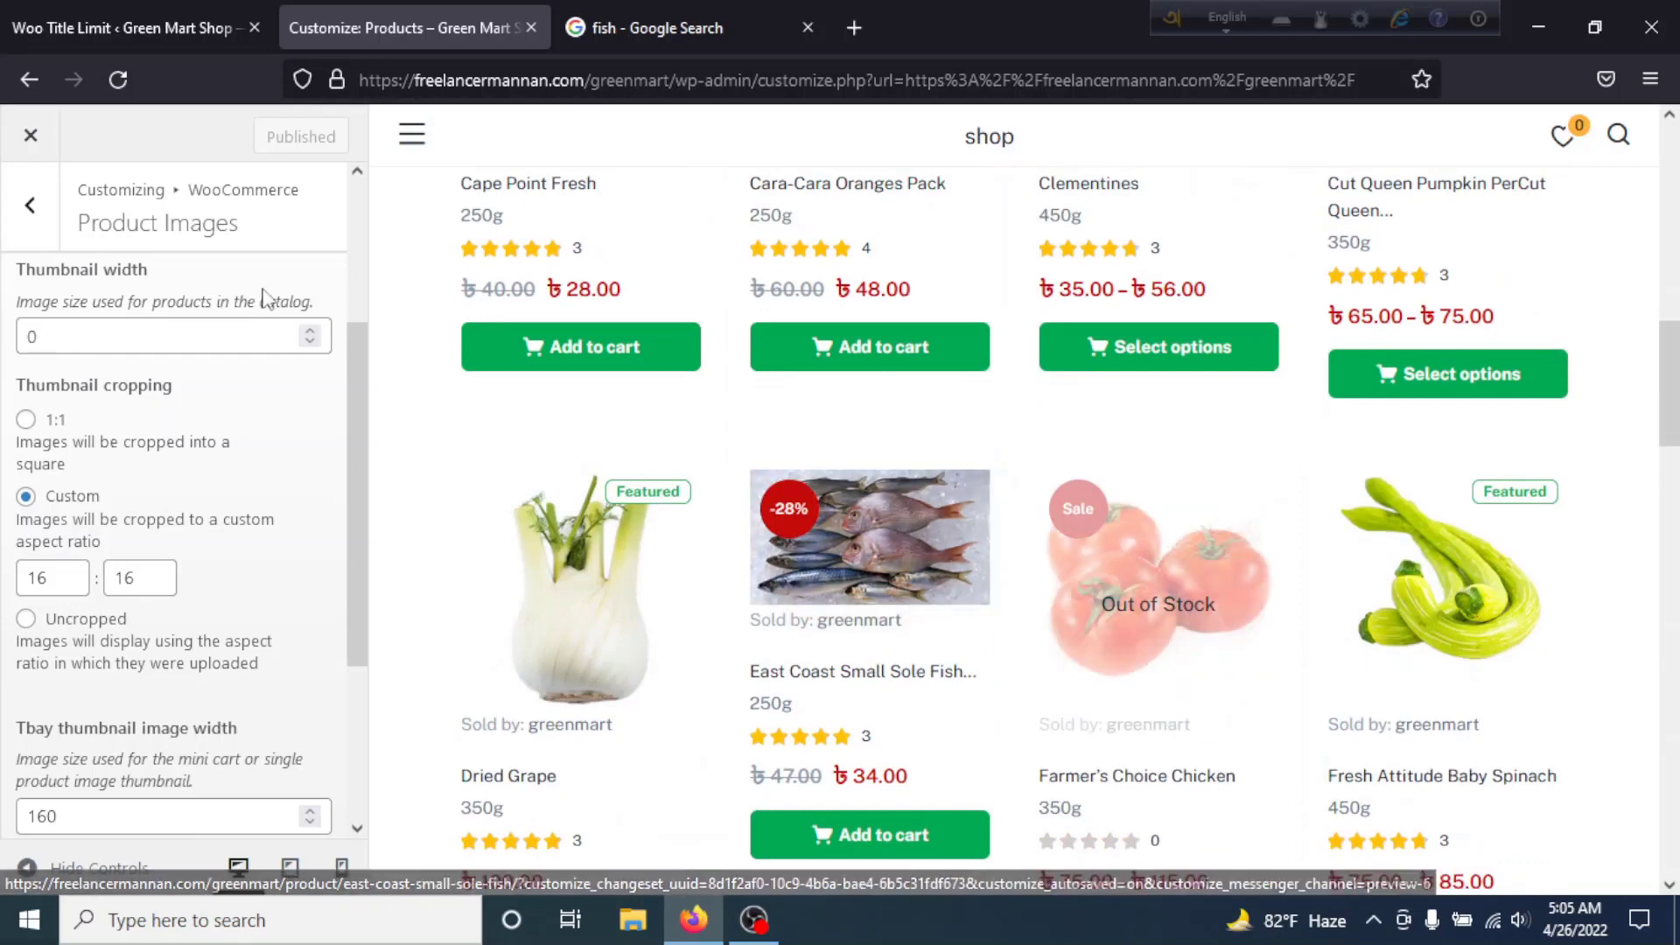
Return to the WordPress dashboard and open the fish photo's attachment details in the Media Library.
left_click(30, 205)
left_click(175, 28)
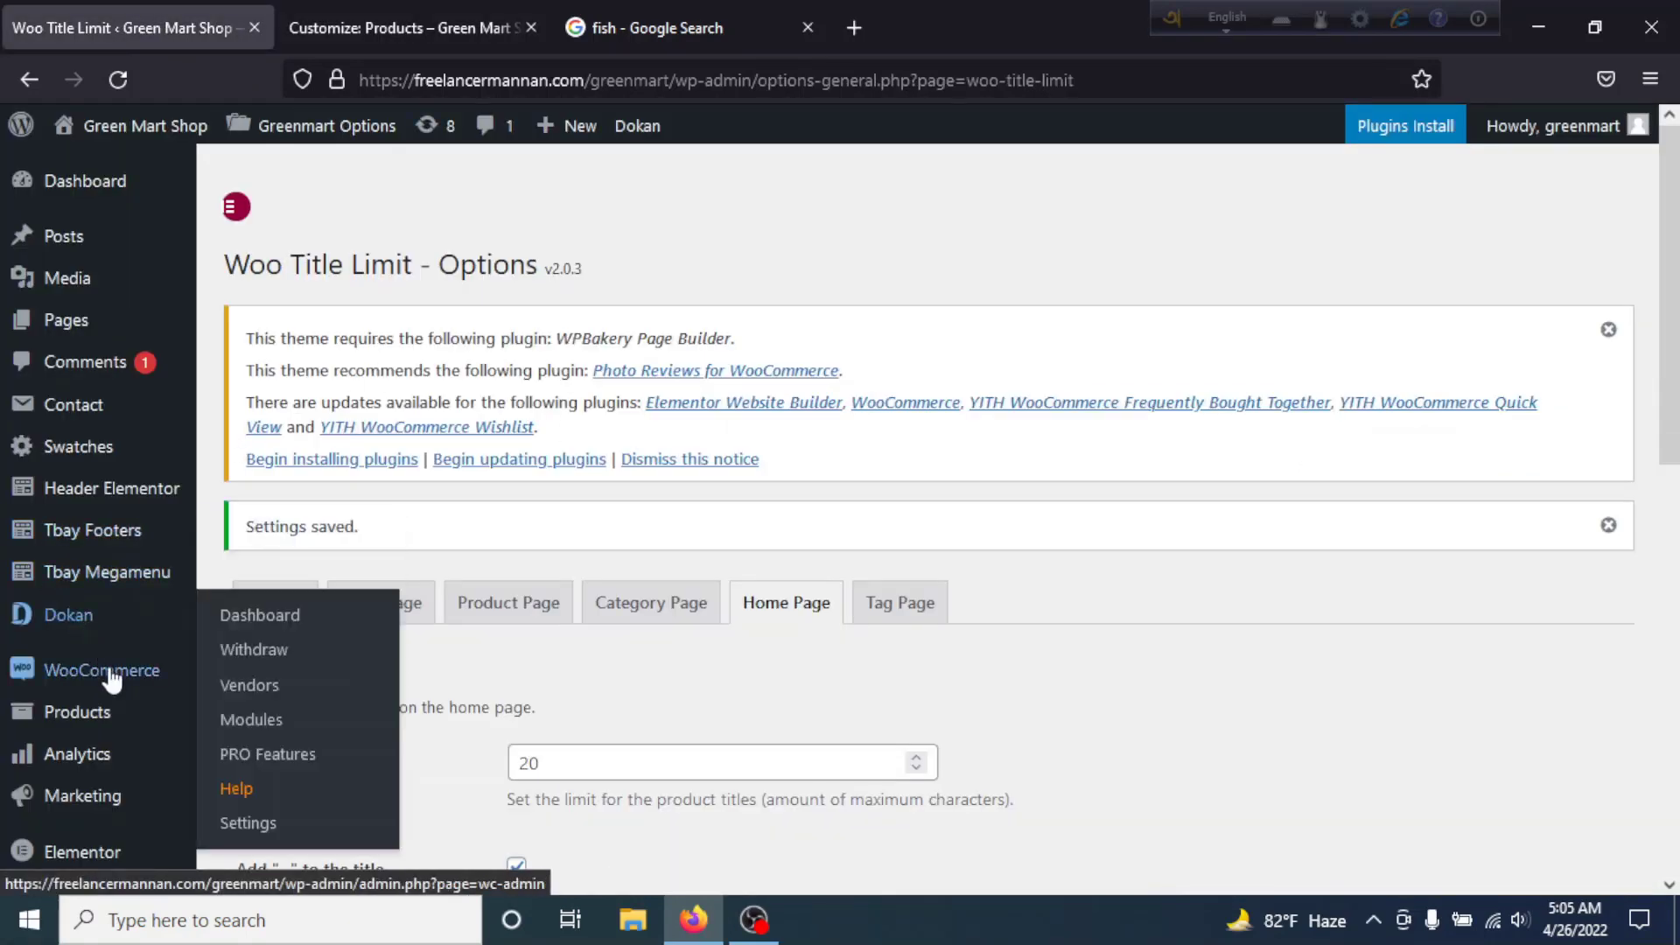
left_click(77, 711)
mouse_move(112, 300)
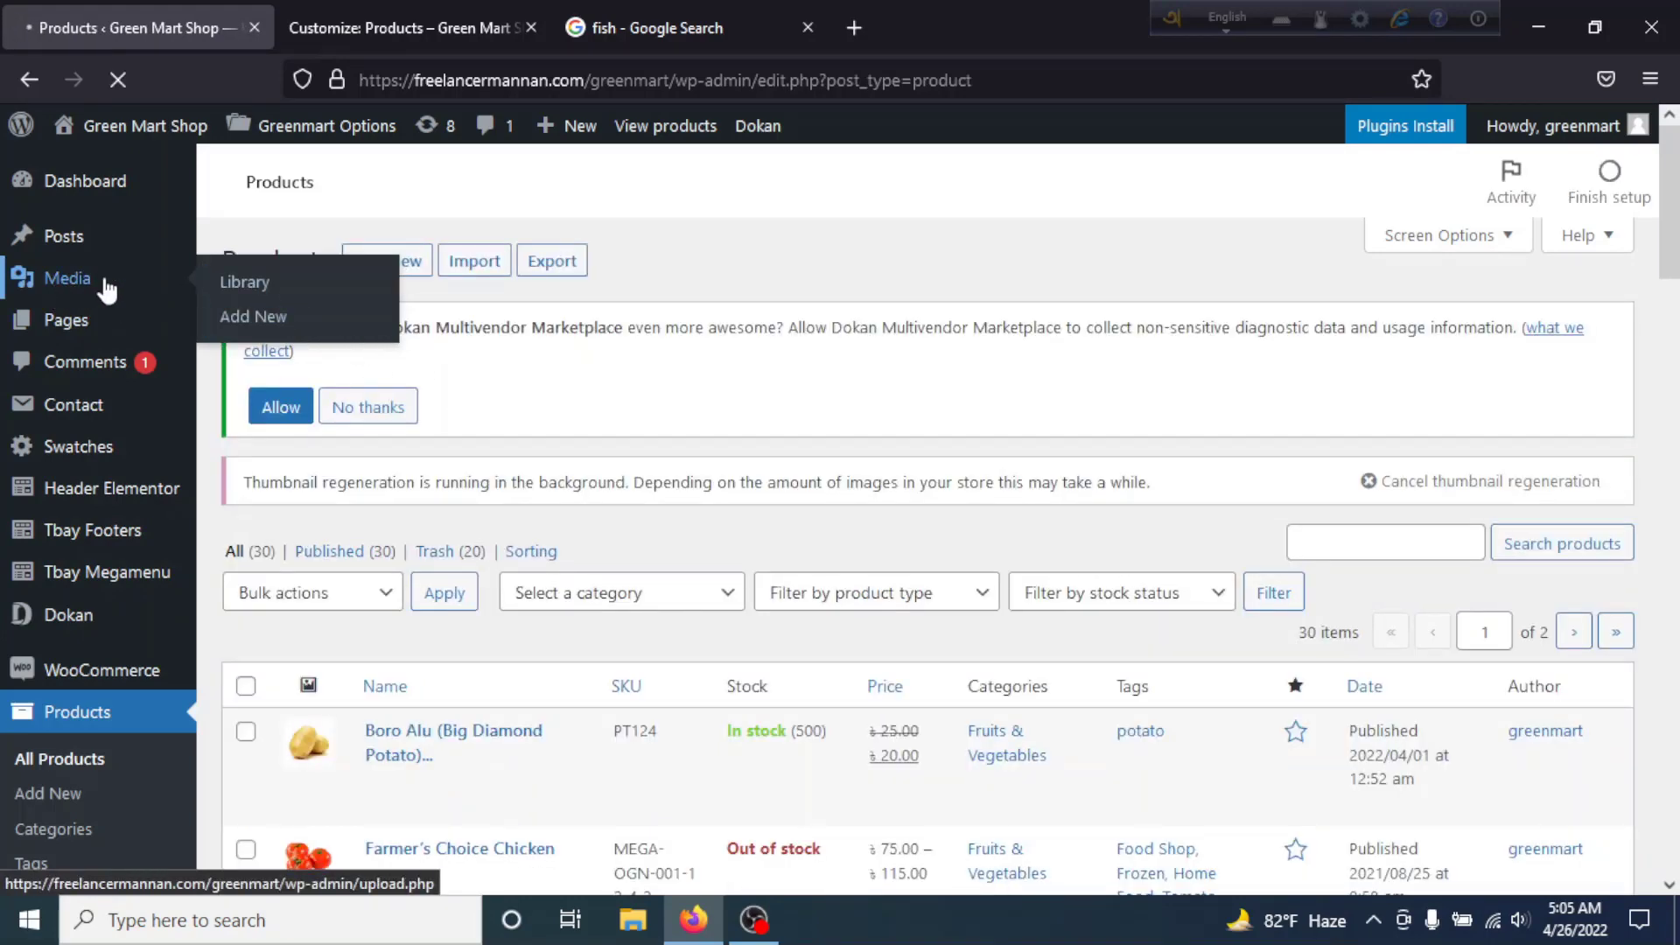
scroll(289, 595, "down", 2)
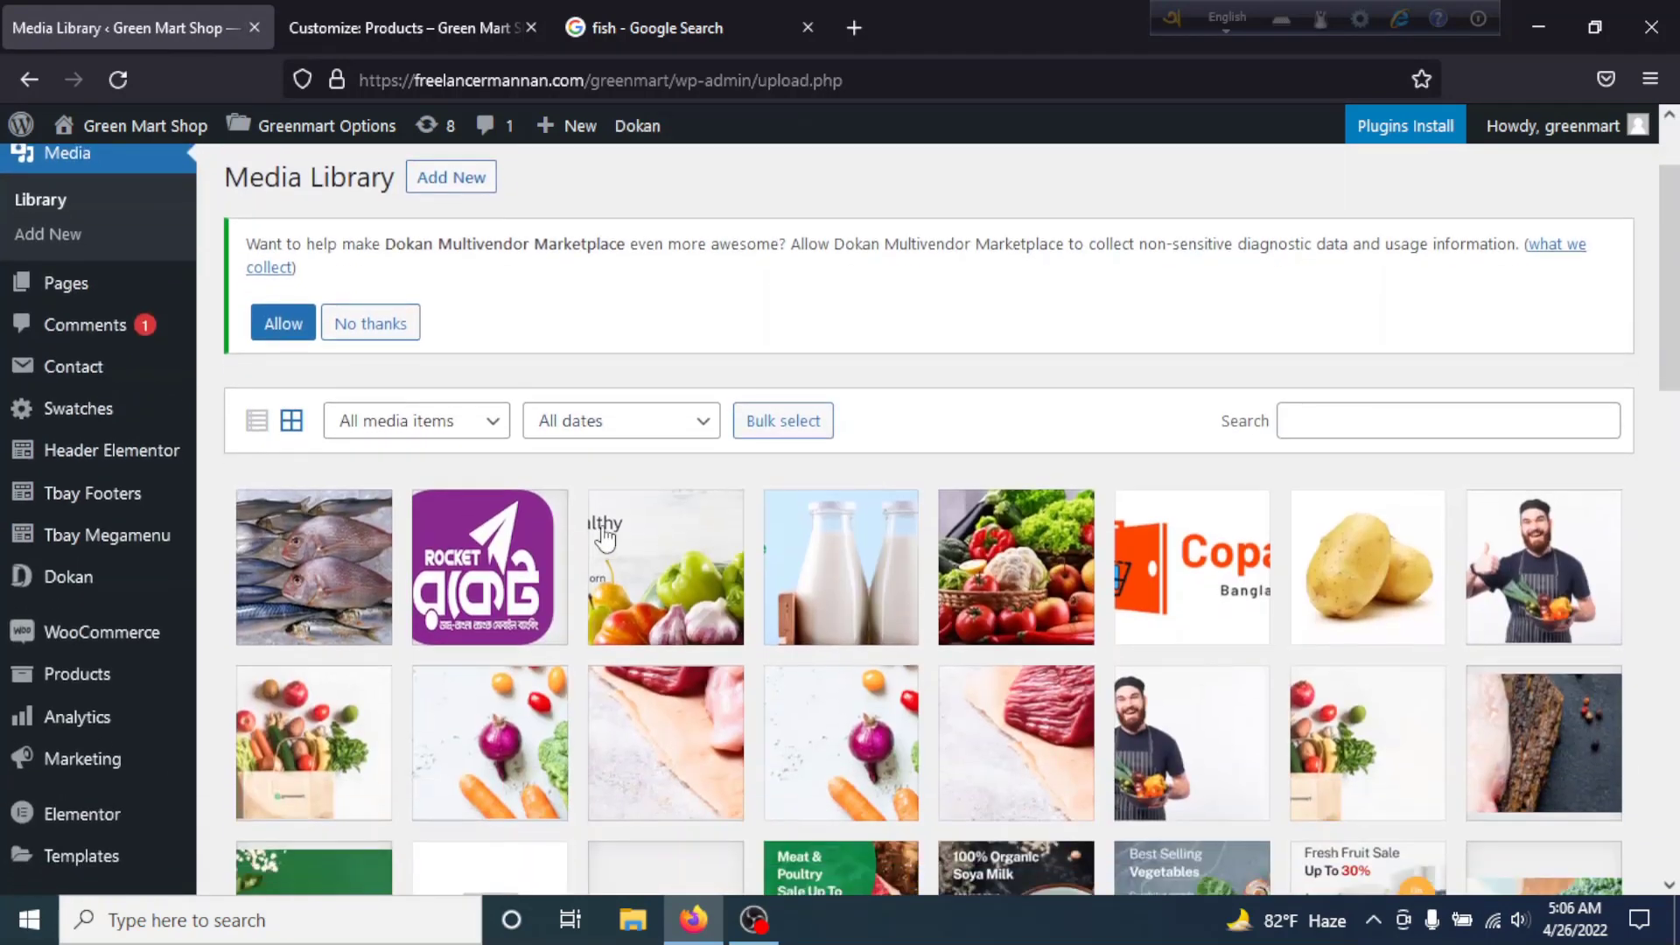
left_click(306, 573)
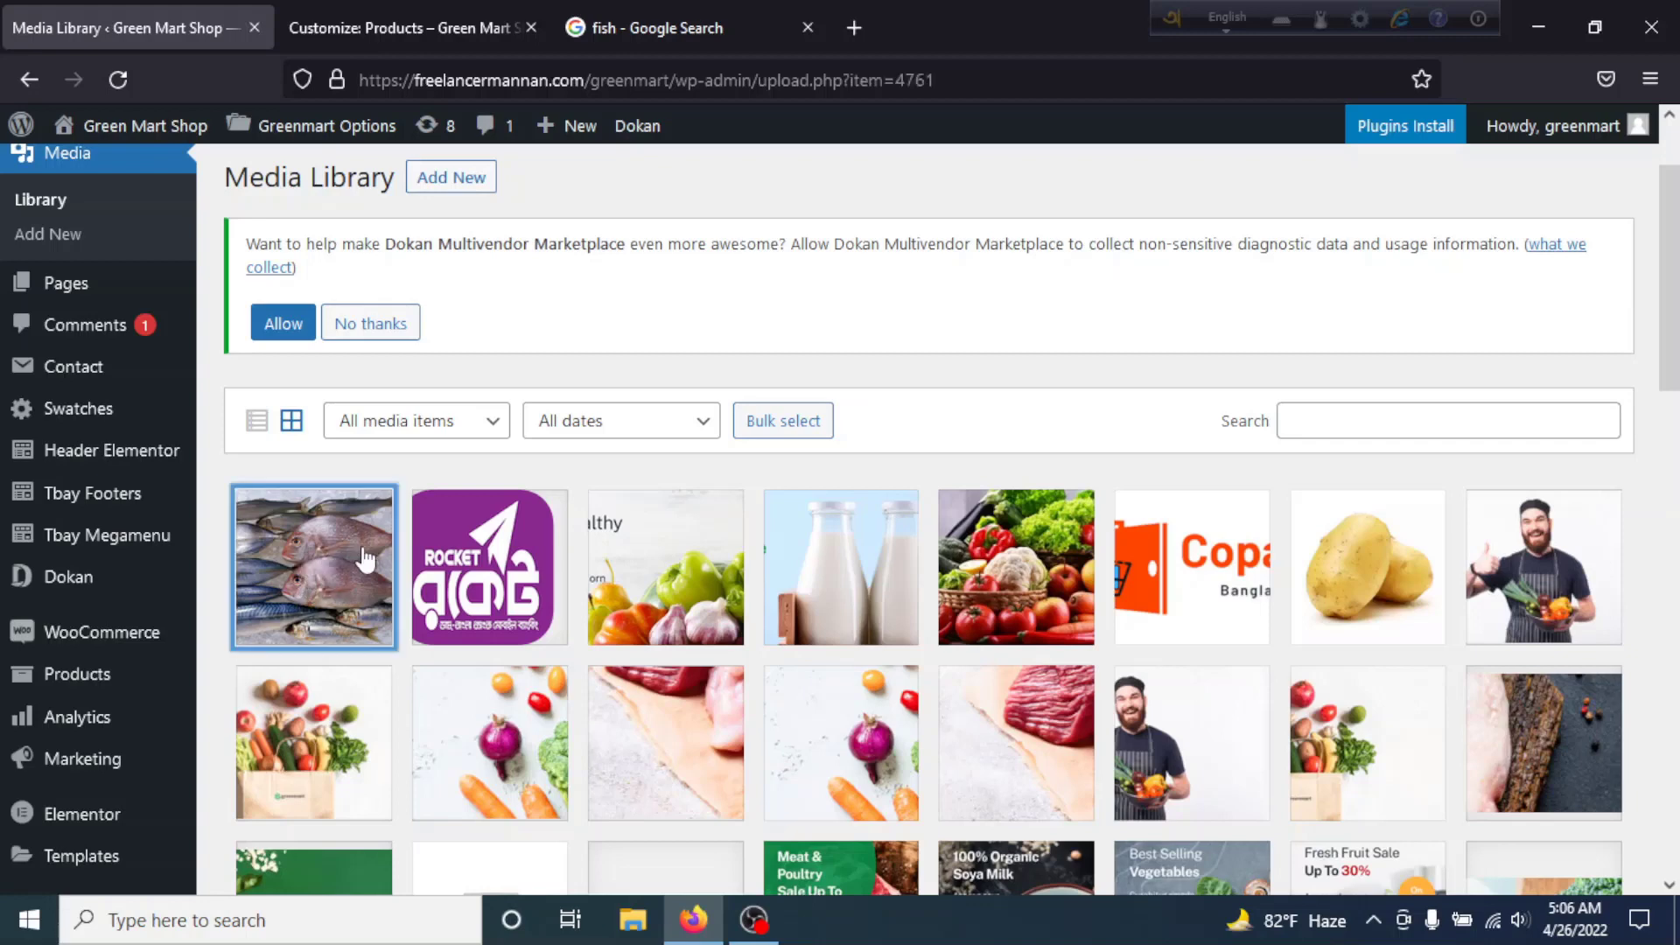
Copy the fish photo's file URL and open the image at that address in a new browser tab.
scroll(1348, 606, "down", 2)
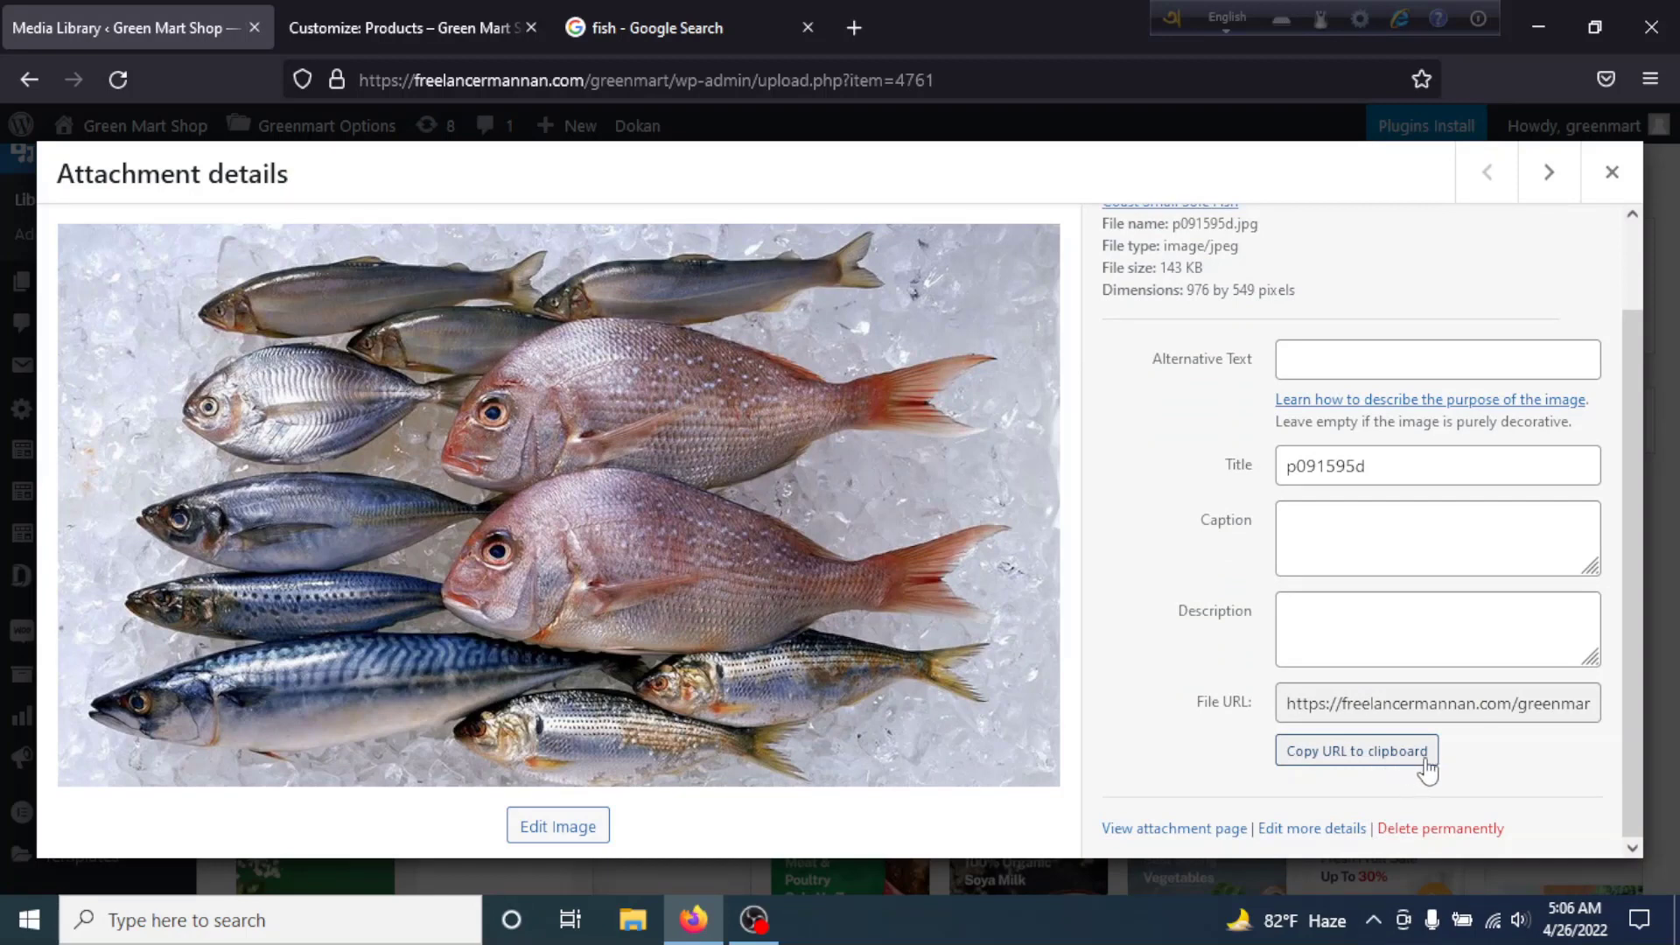
scroll(1185, 276, "up", 2)
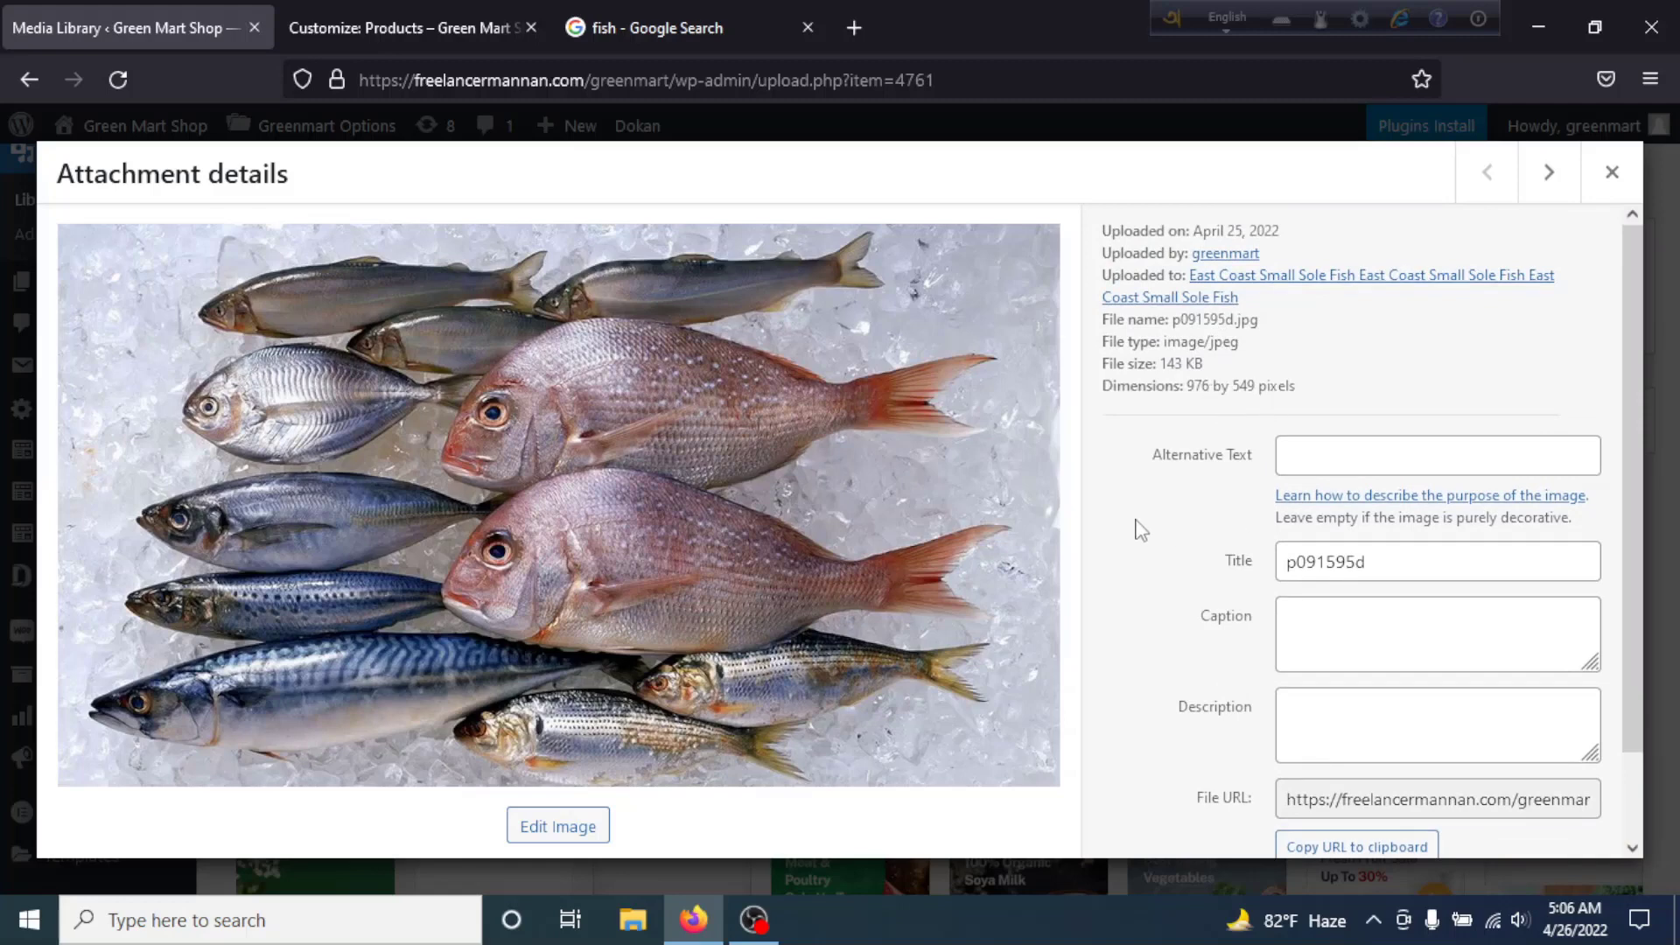
scroll(1319, 633, "down", 2)
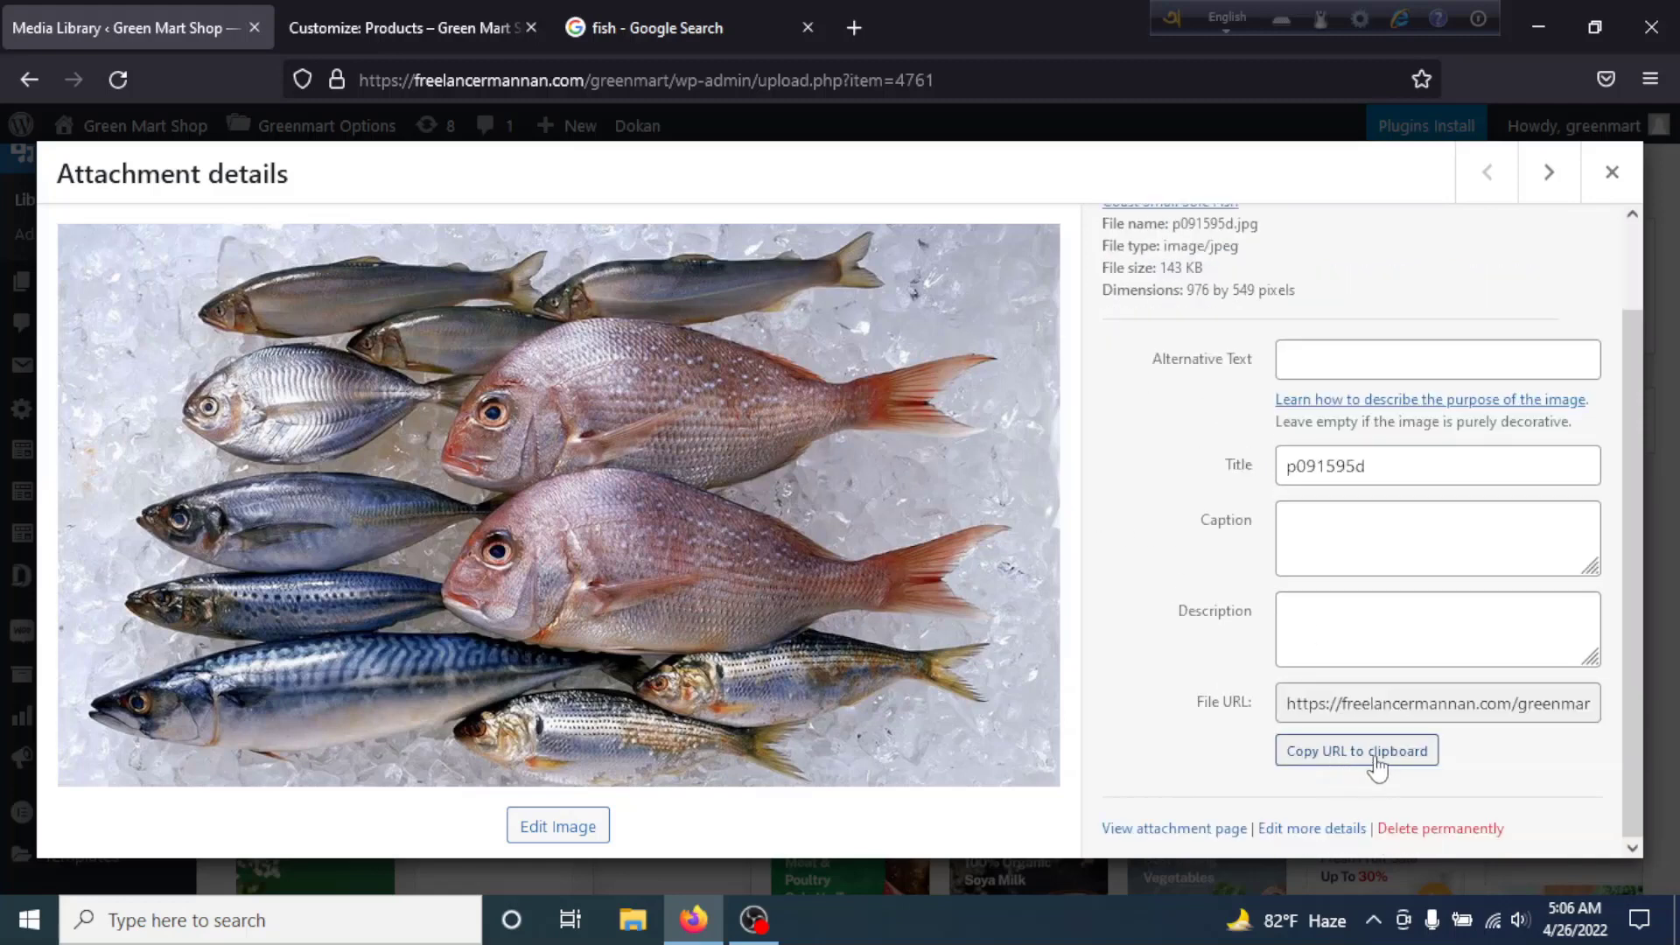
left_click(1375, 767)
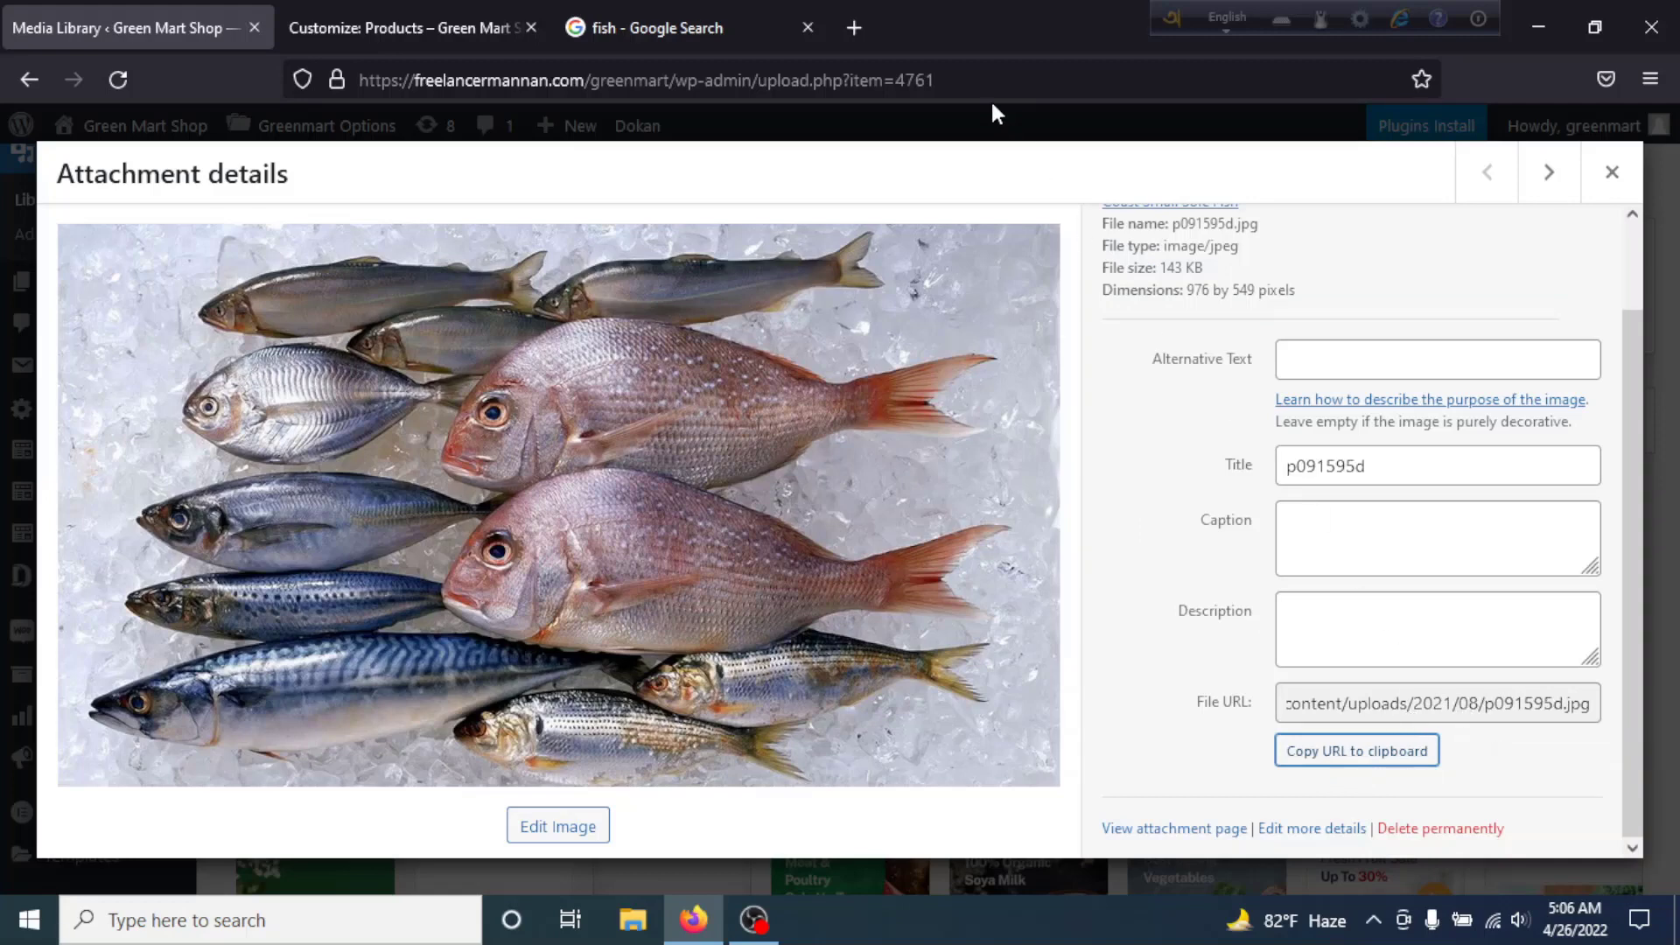
left_click(845, 29)
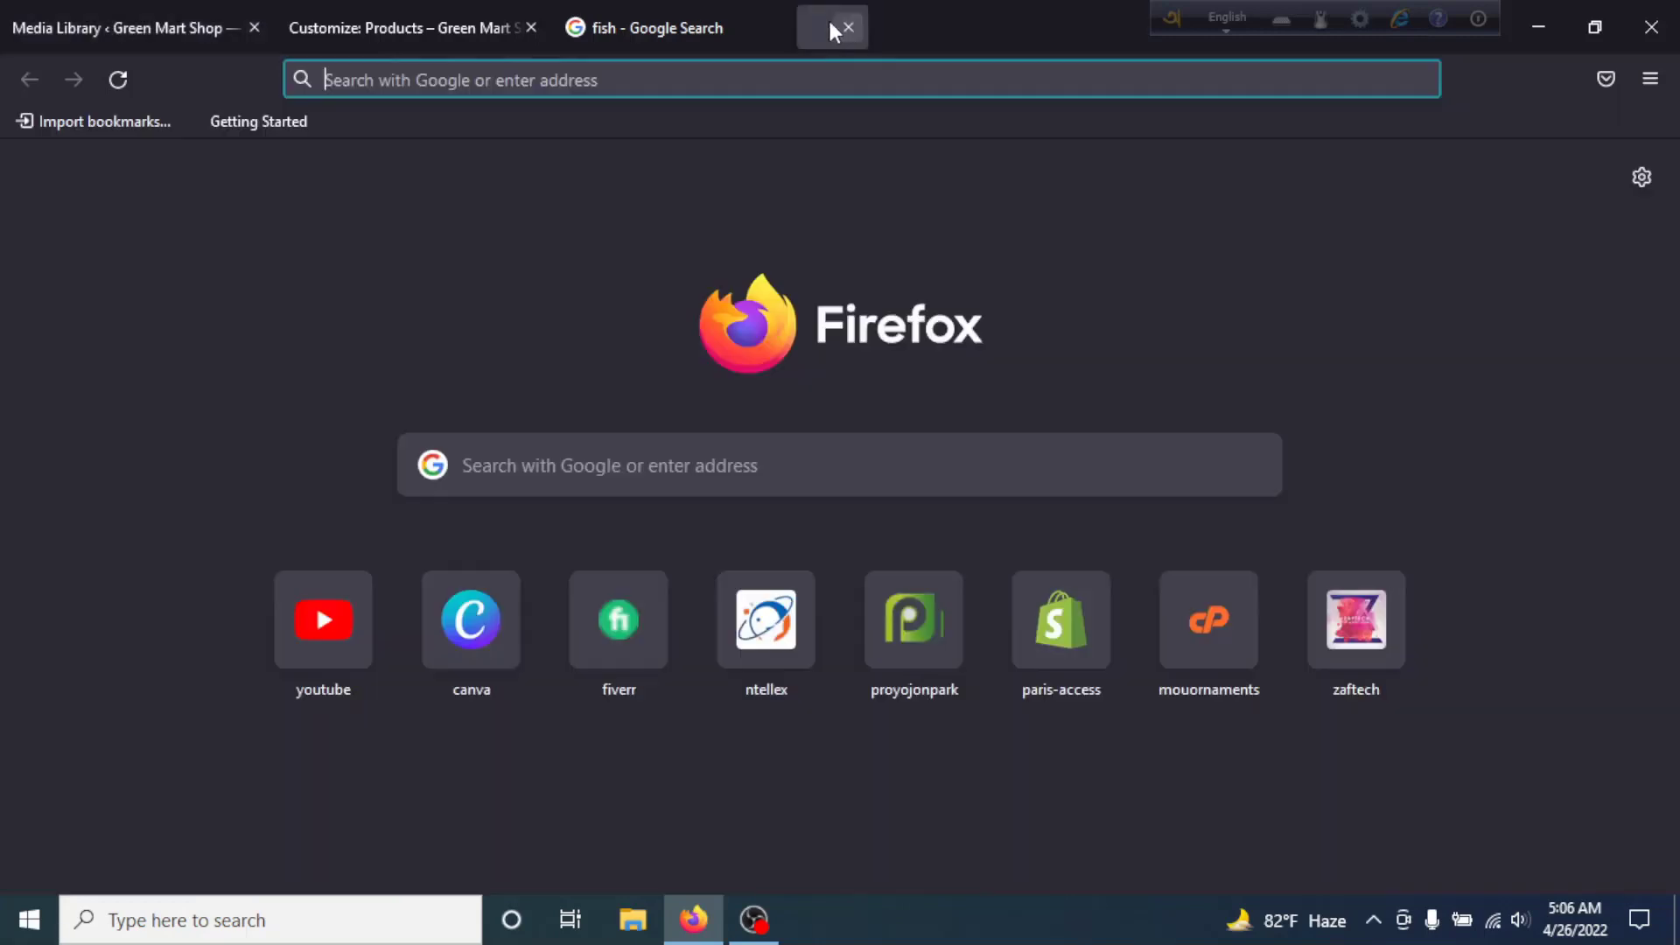
left_click(679, 80)
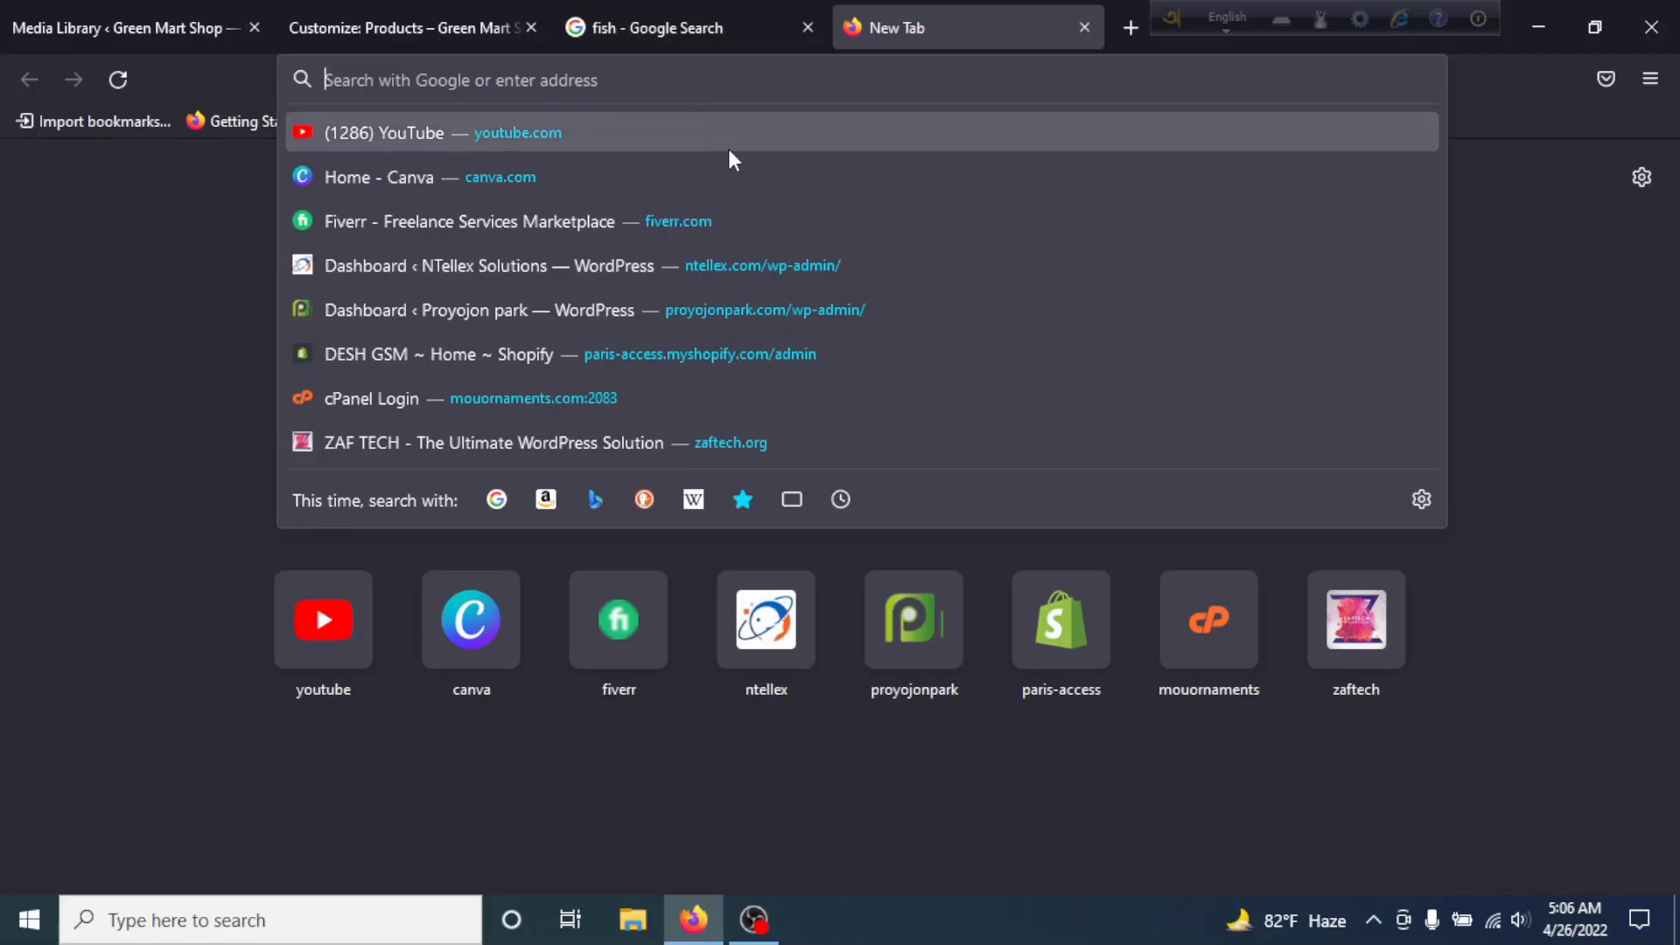
key("ctrl+v")
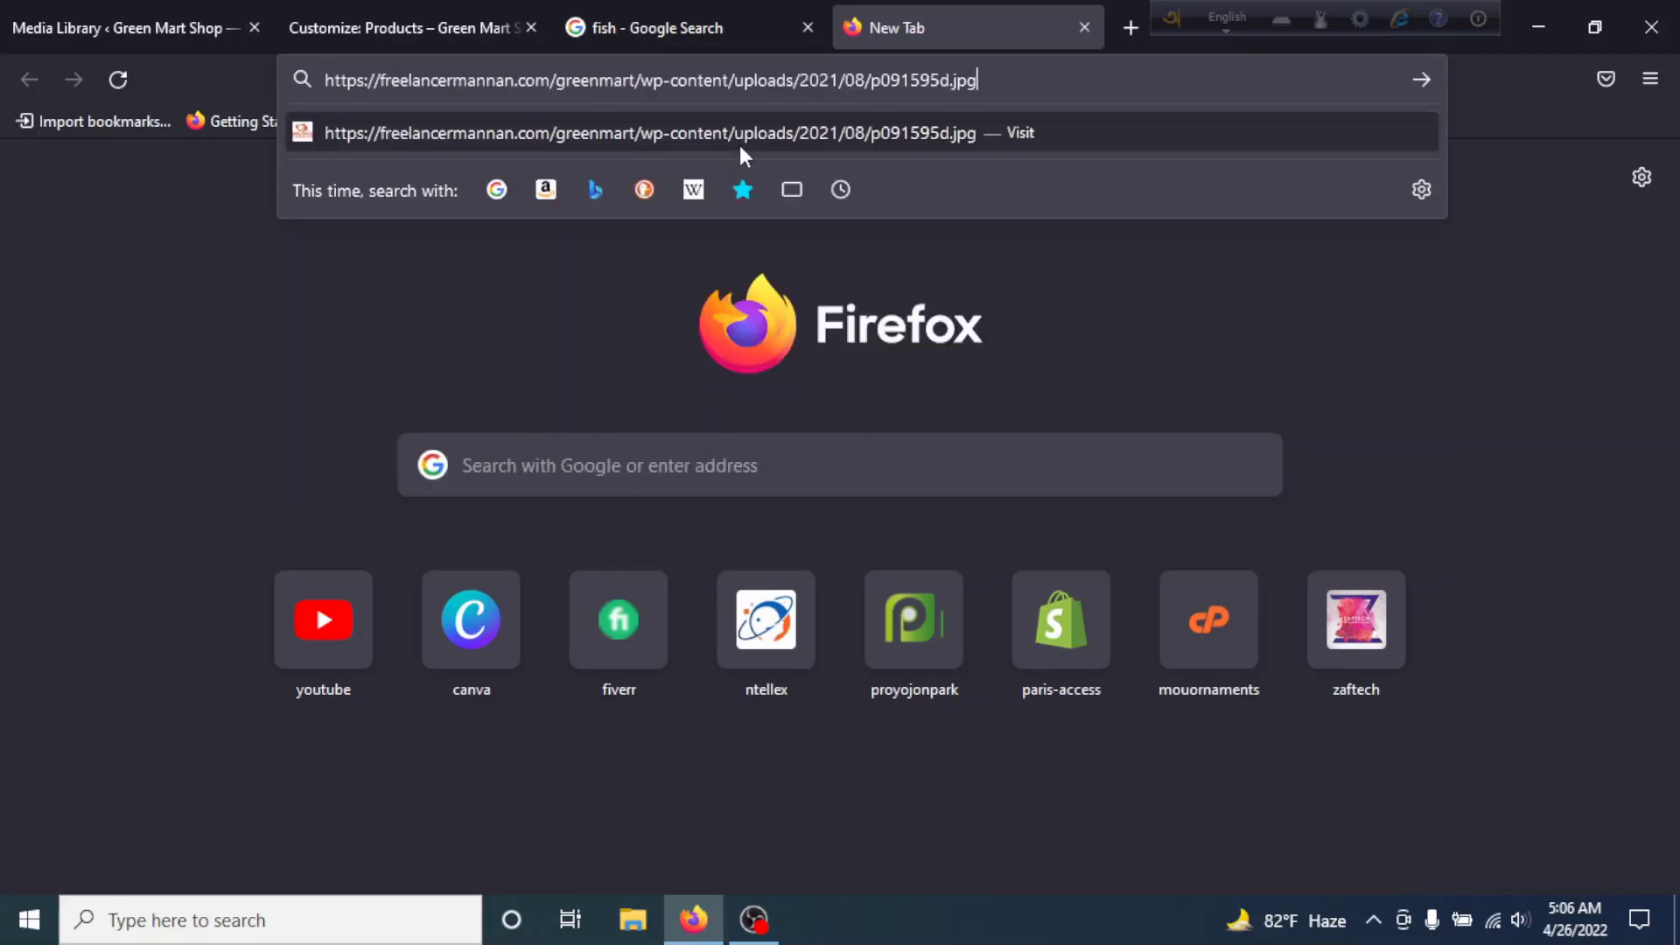
key("Return")
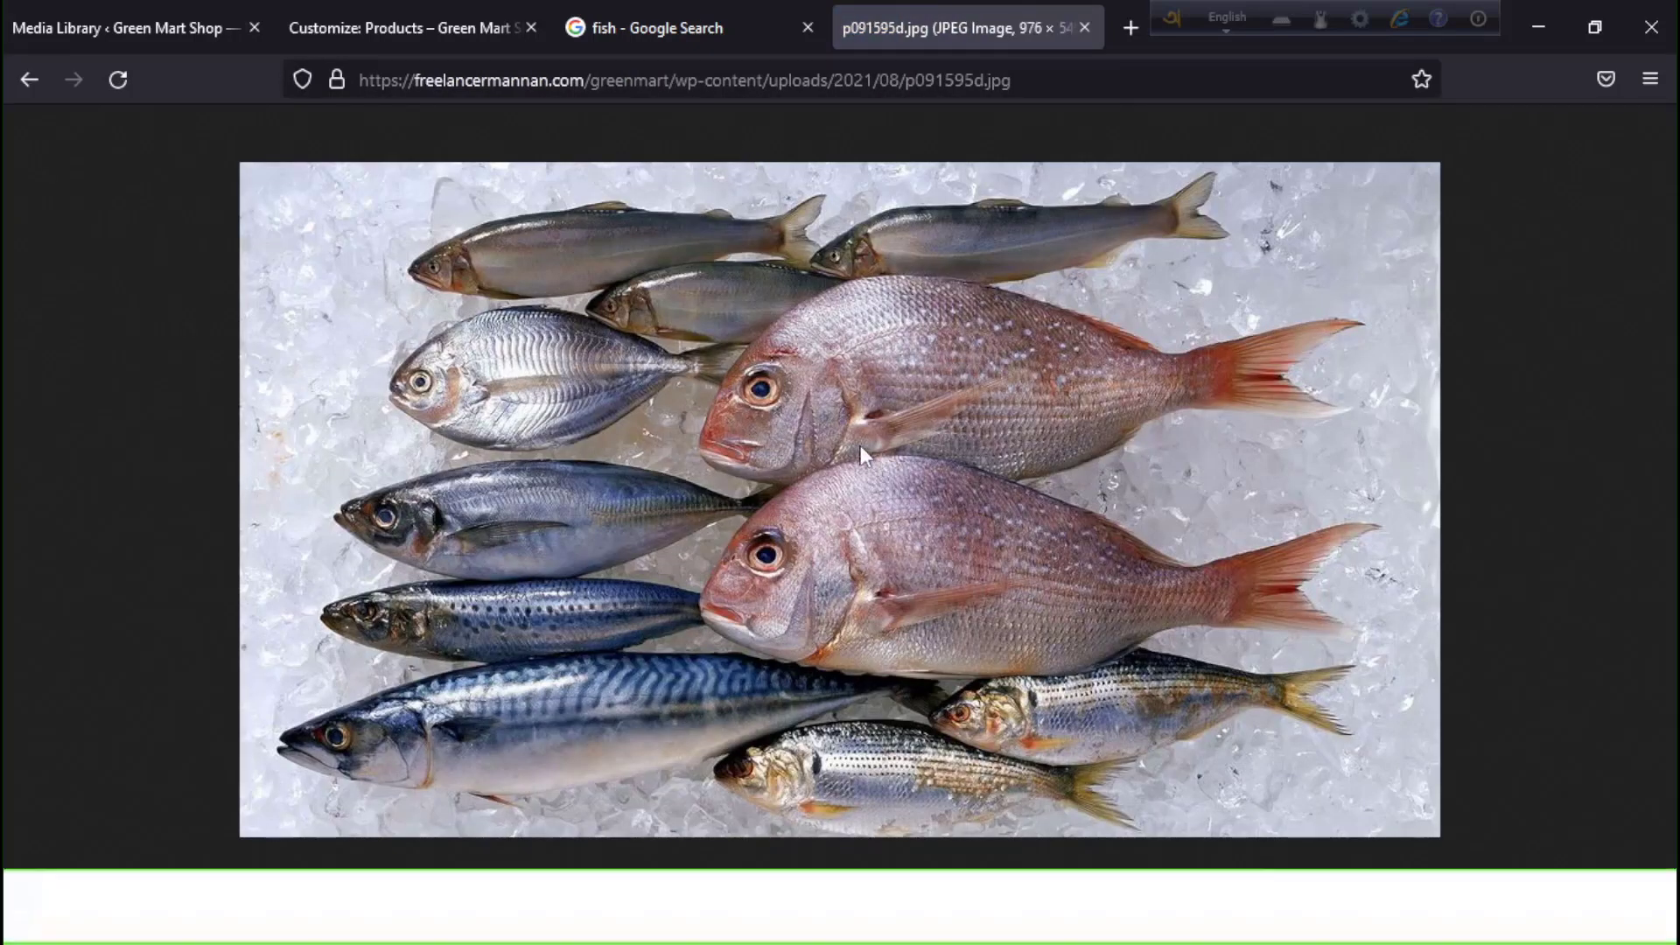
Save the fish image to the Downloads folder as p091ddd595d.jpg.
right_click(861, 447)
left_click(931, 480)
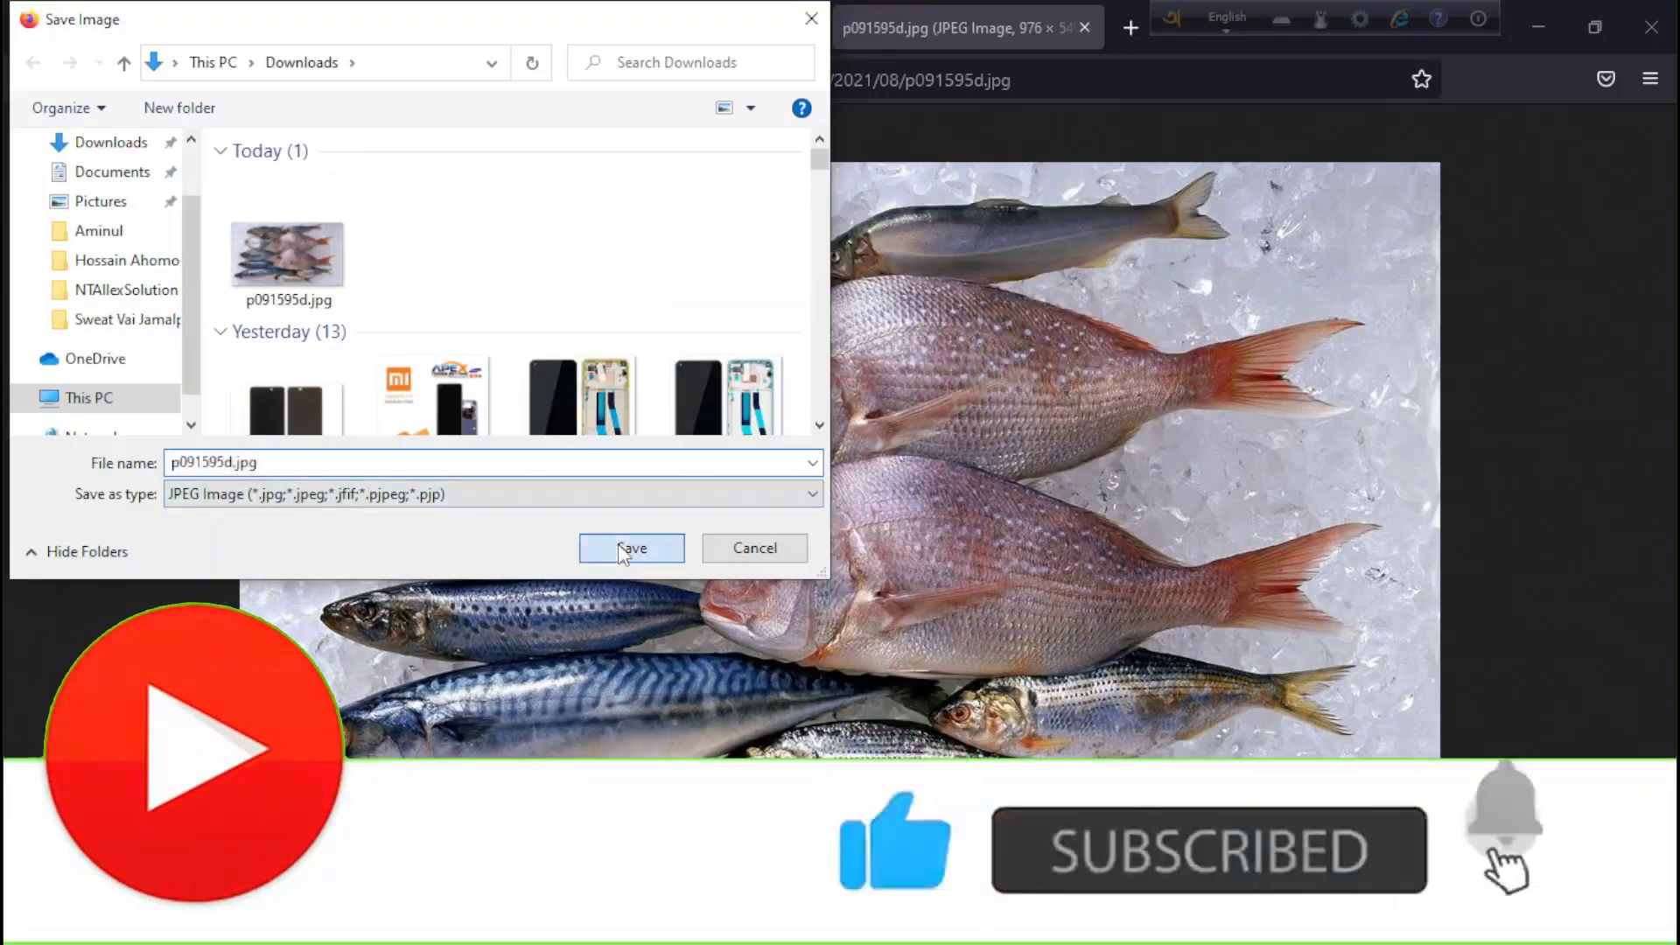
left_click(628, 548)
left_click(986, 458)
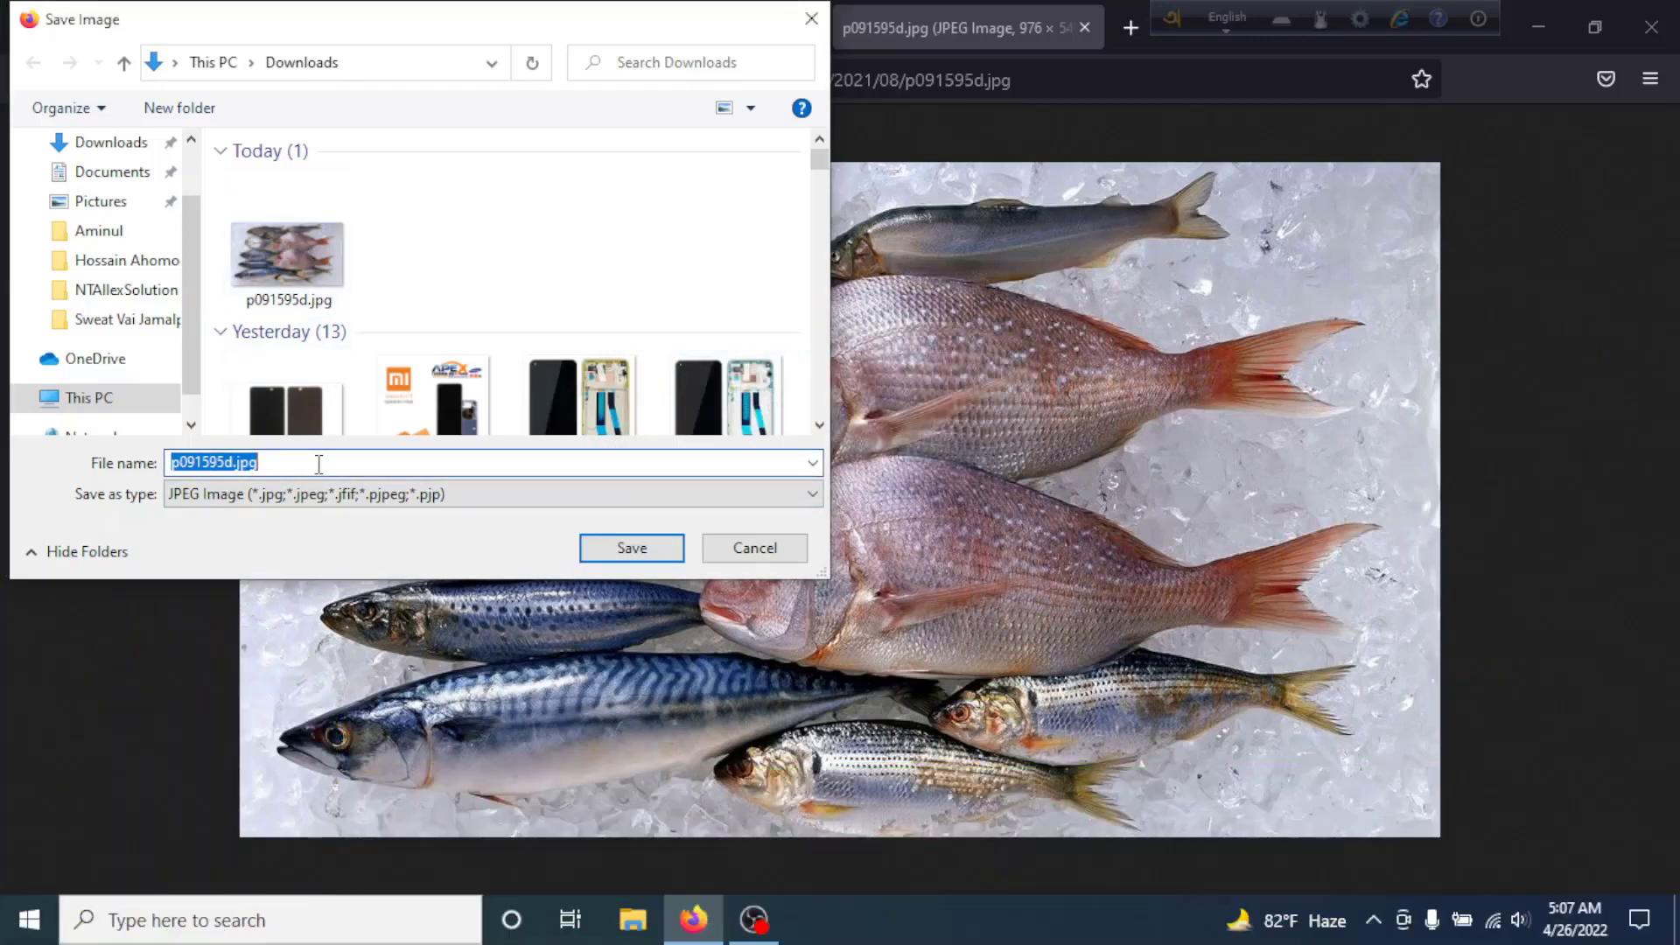
left_click(205, 461)
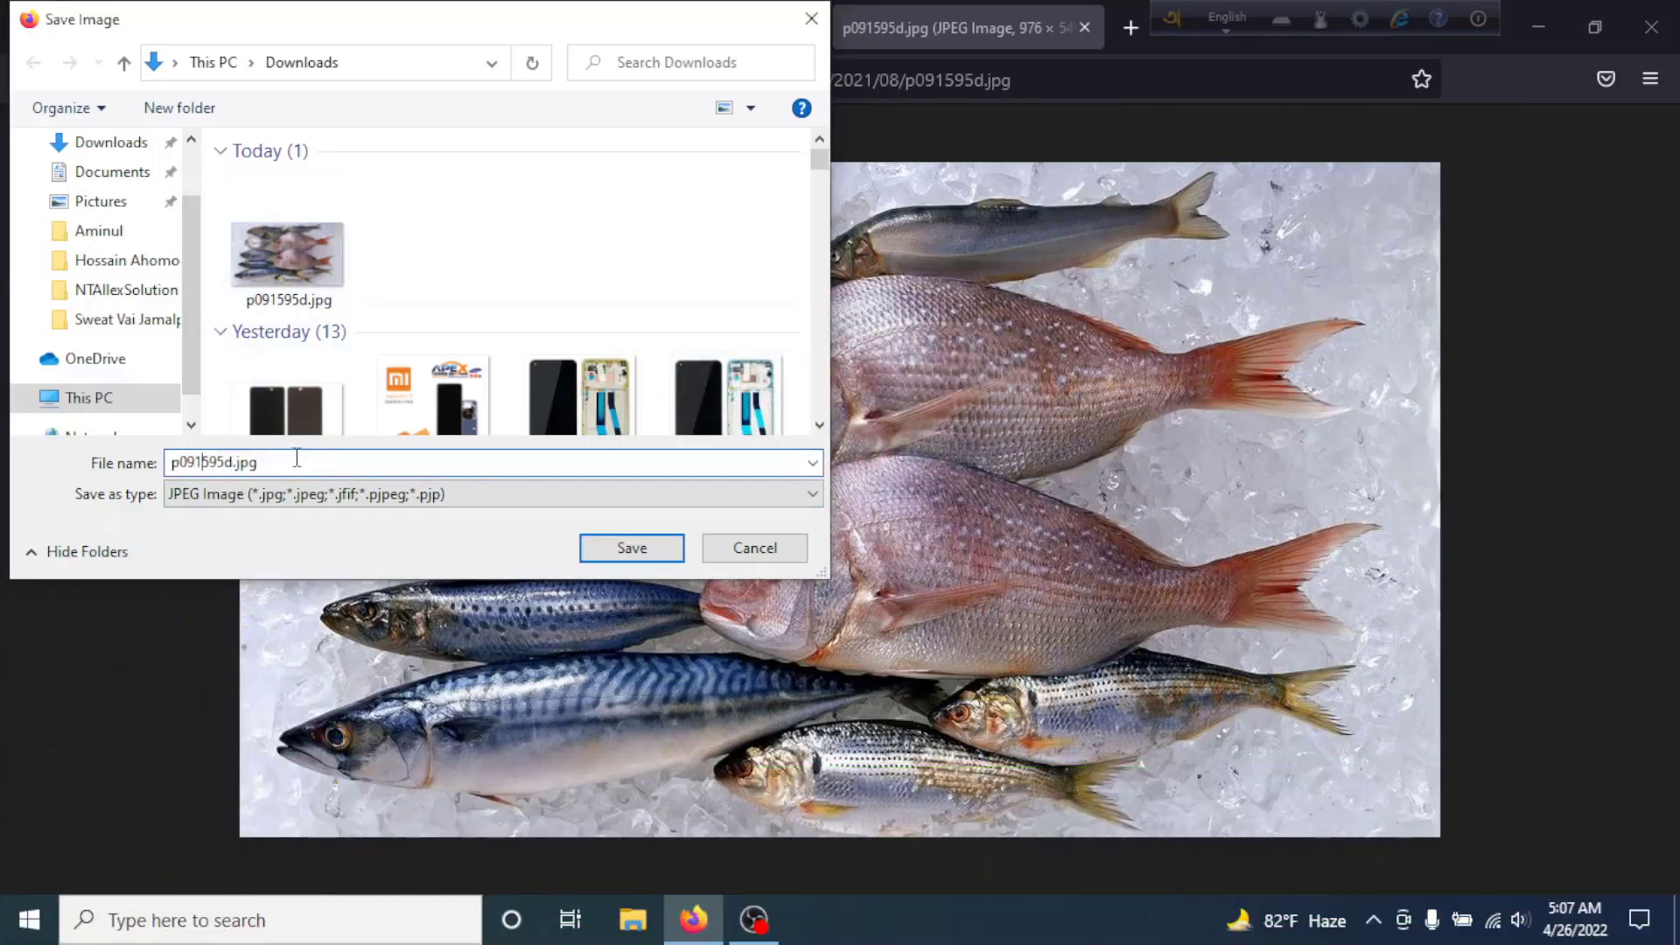
type("ddd")
left_click(636, 561)
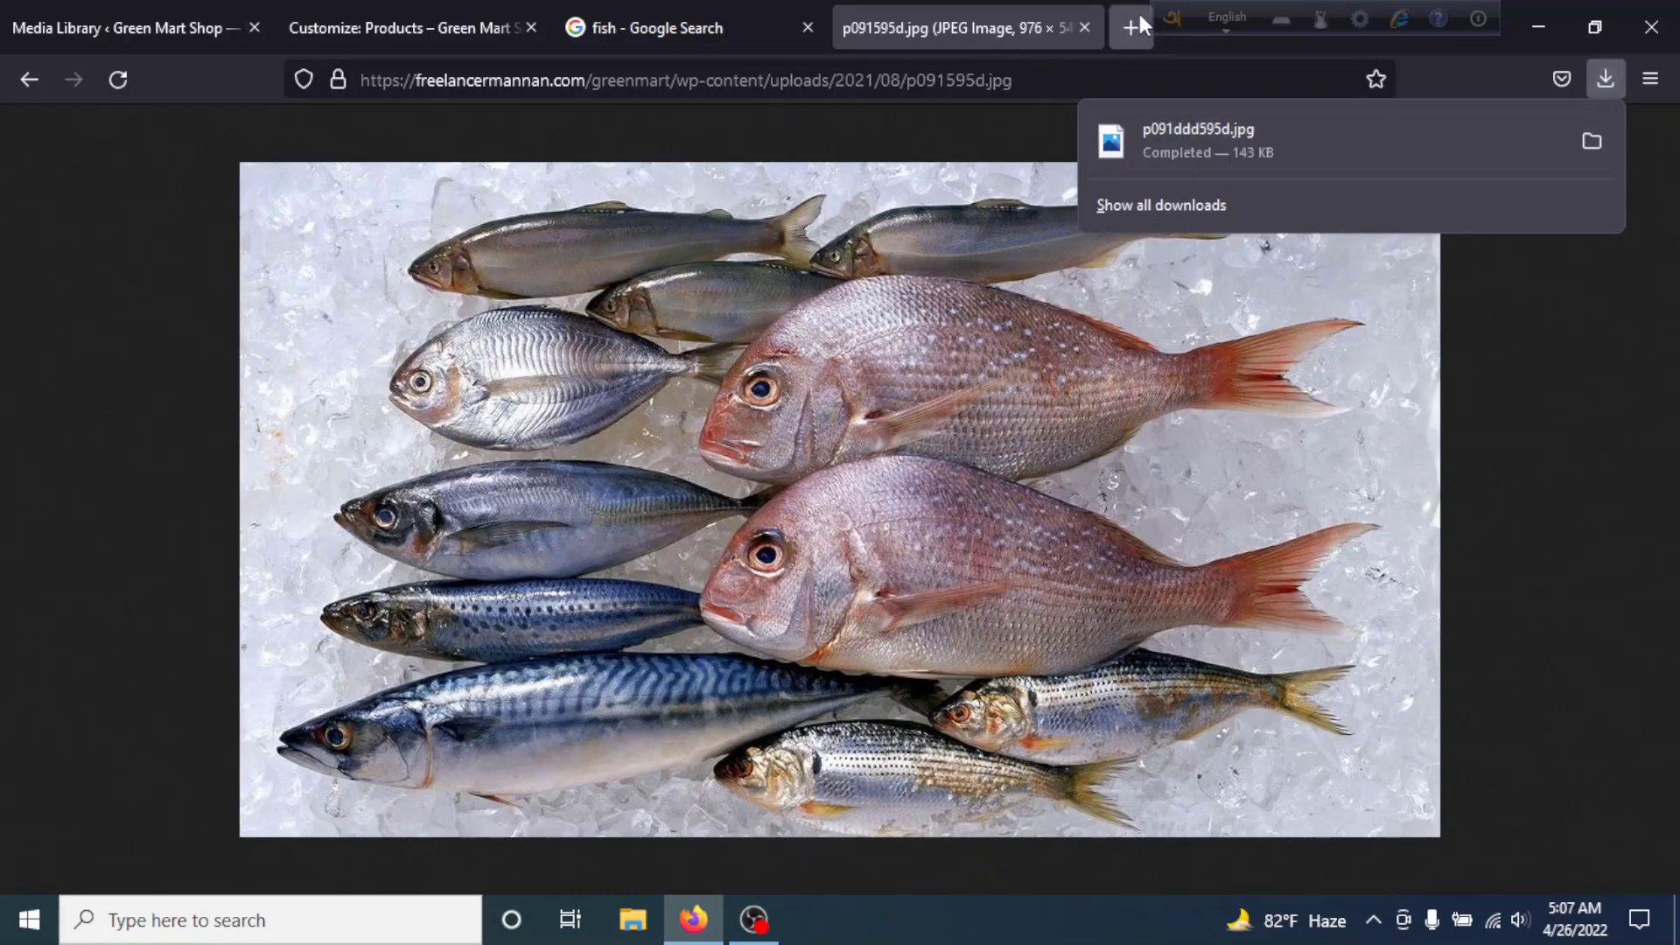
Move the floating language bar away from the browser tabs and open canva.com in a new tab.
left_click_drag(1174, 19, 1274, 303)
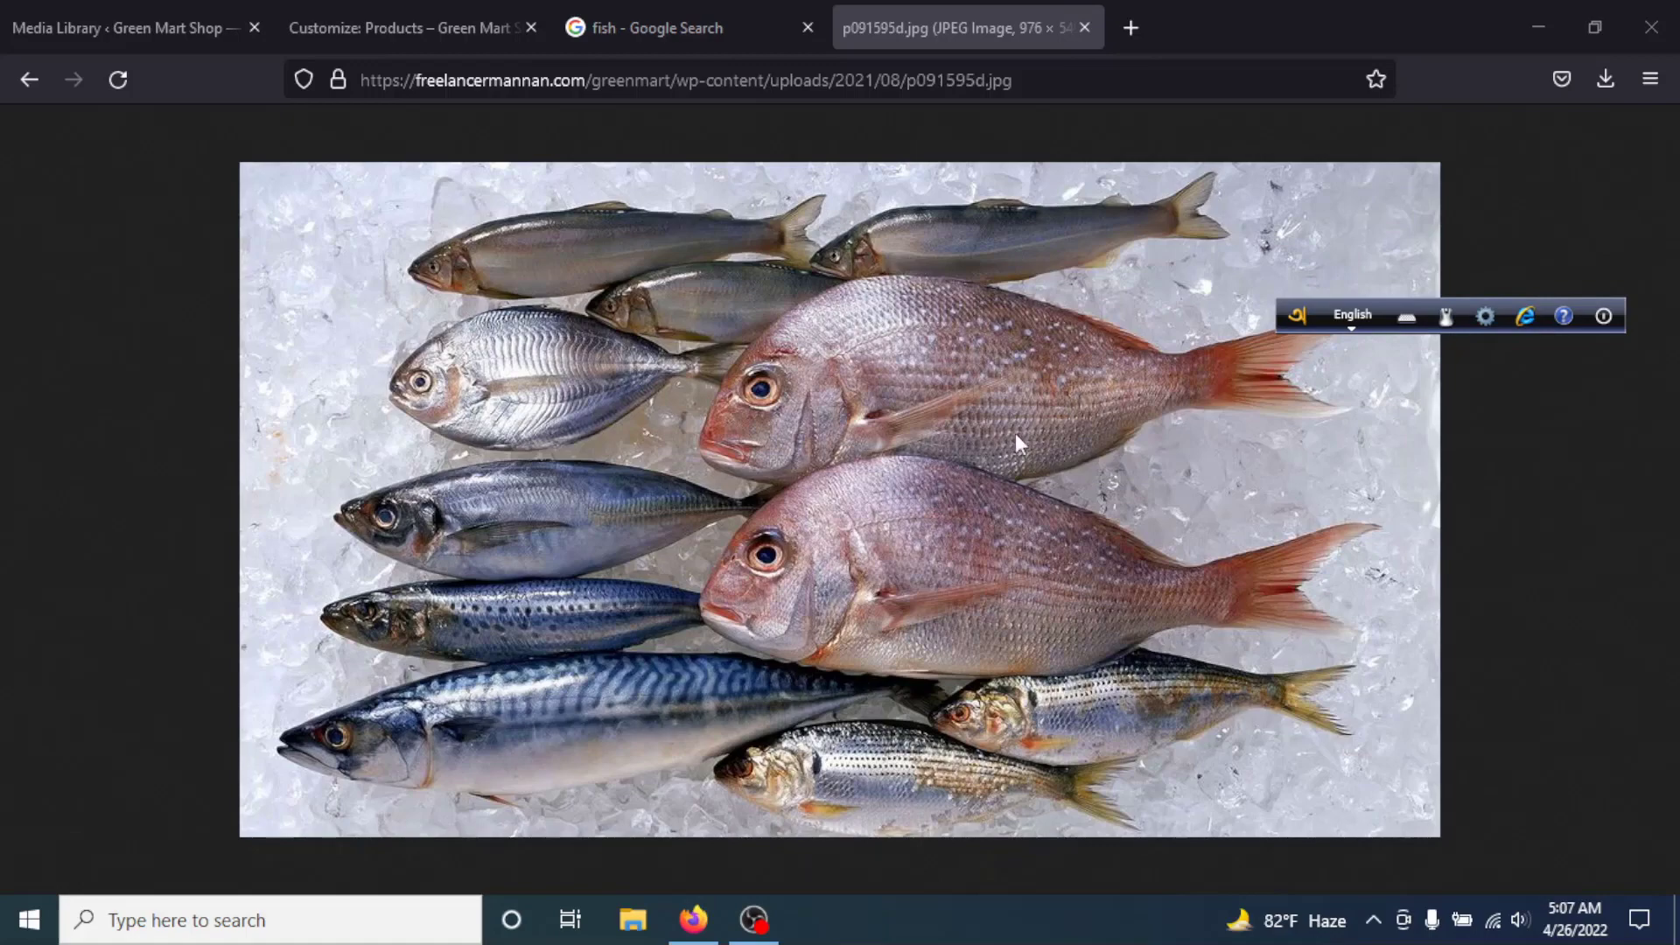
left_click(1128, 30)
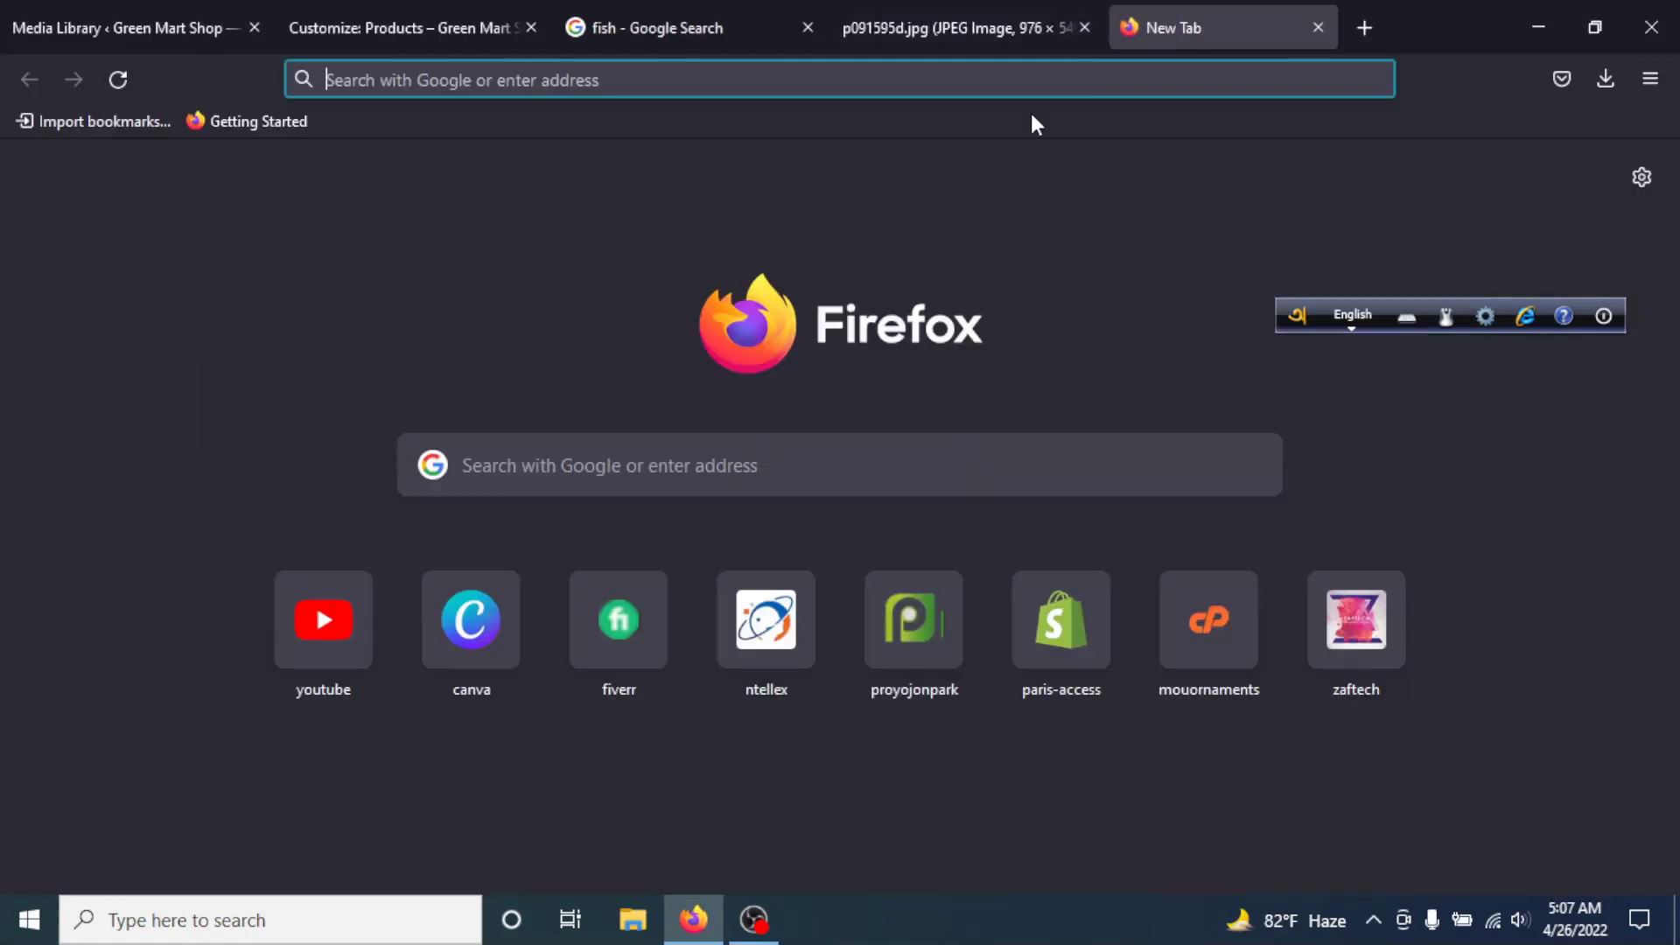
left_click(758, 478)
type("canva.com/")
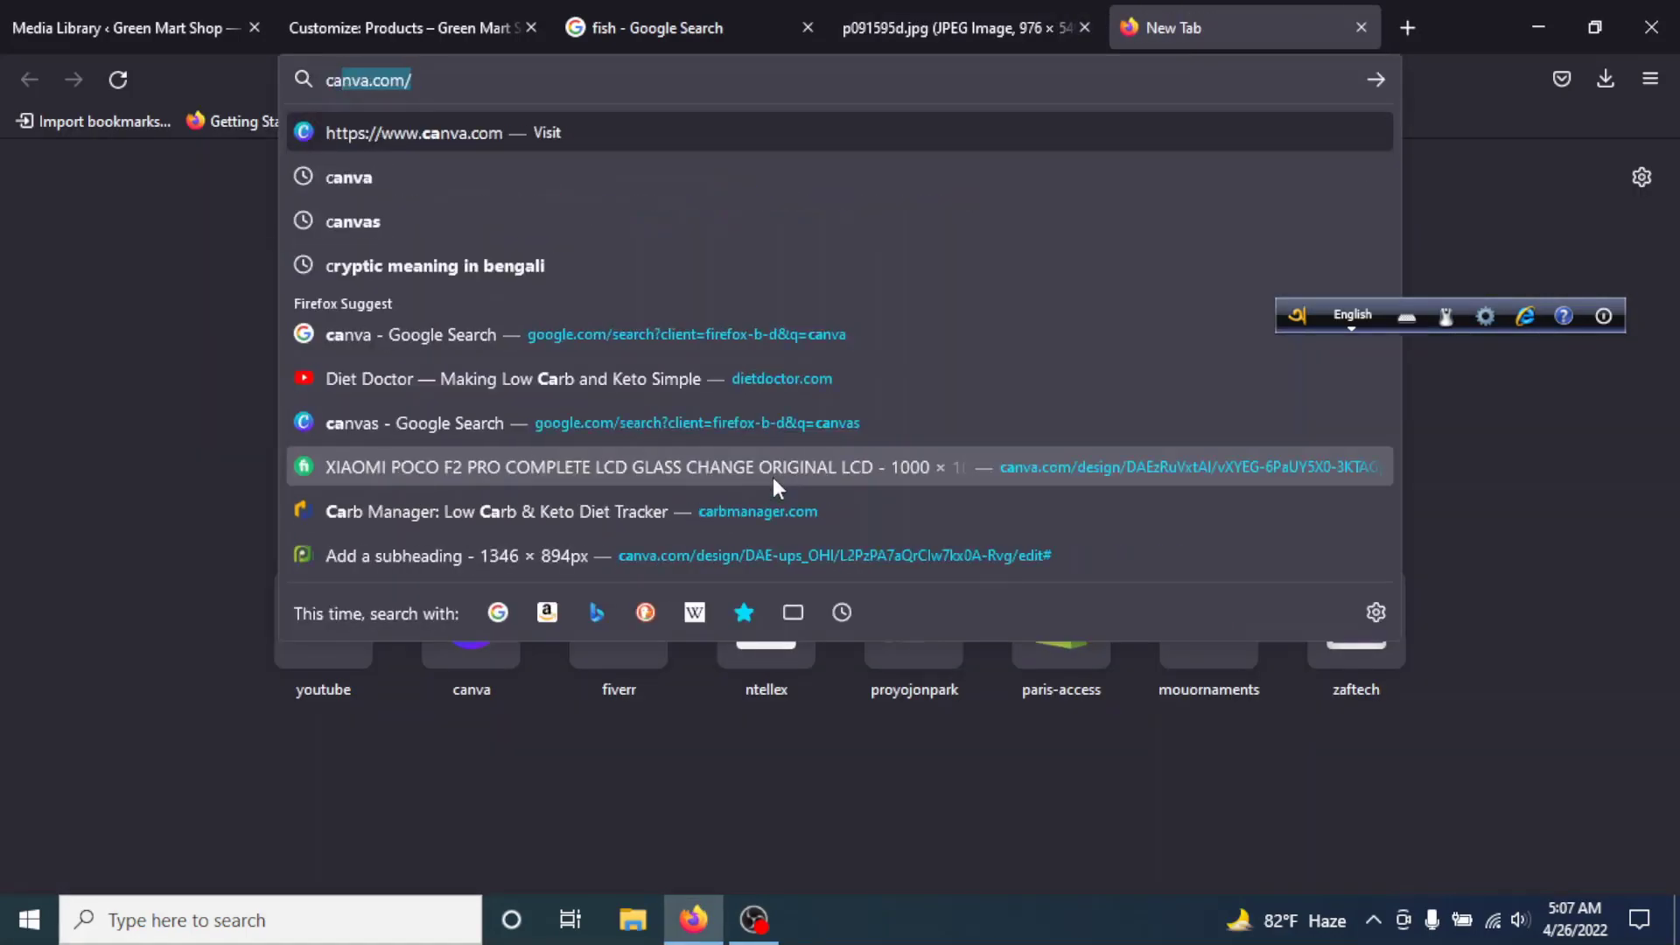
key("Return")
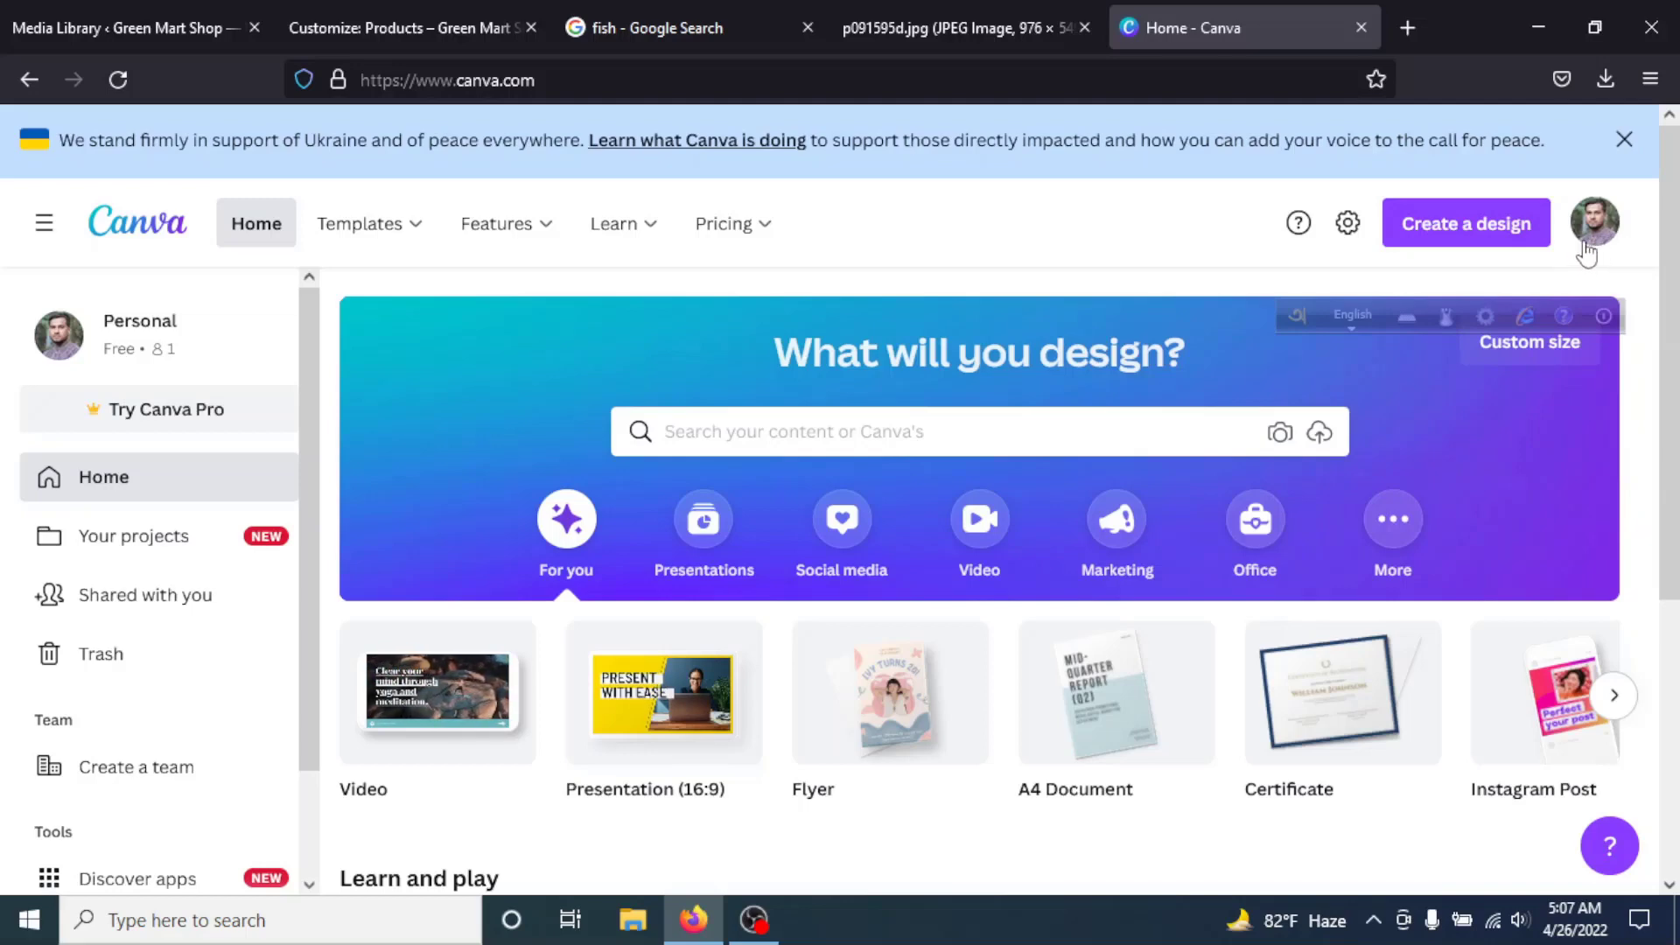
scroll(781, 600, "down", 2)
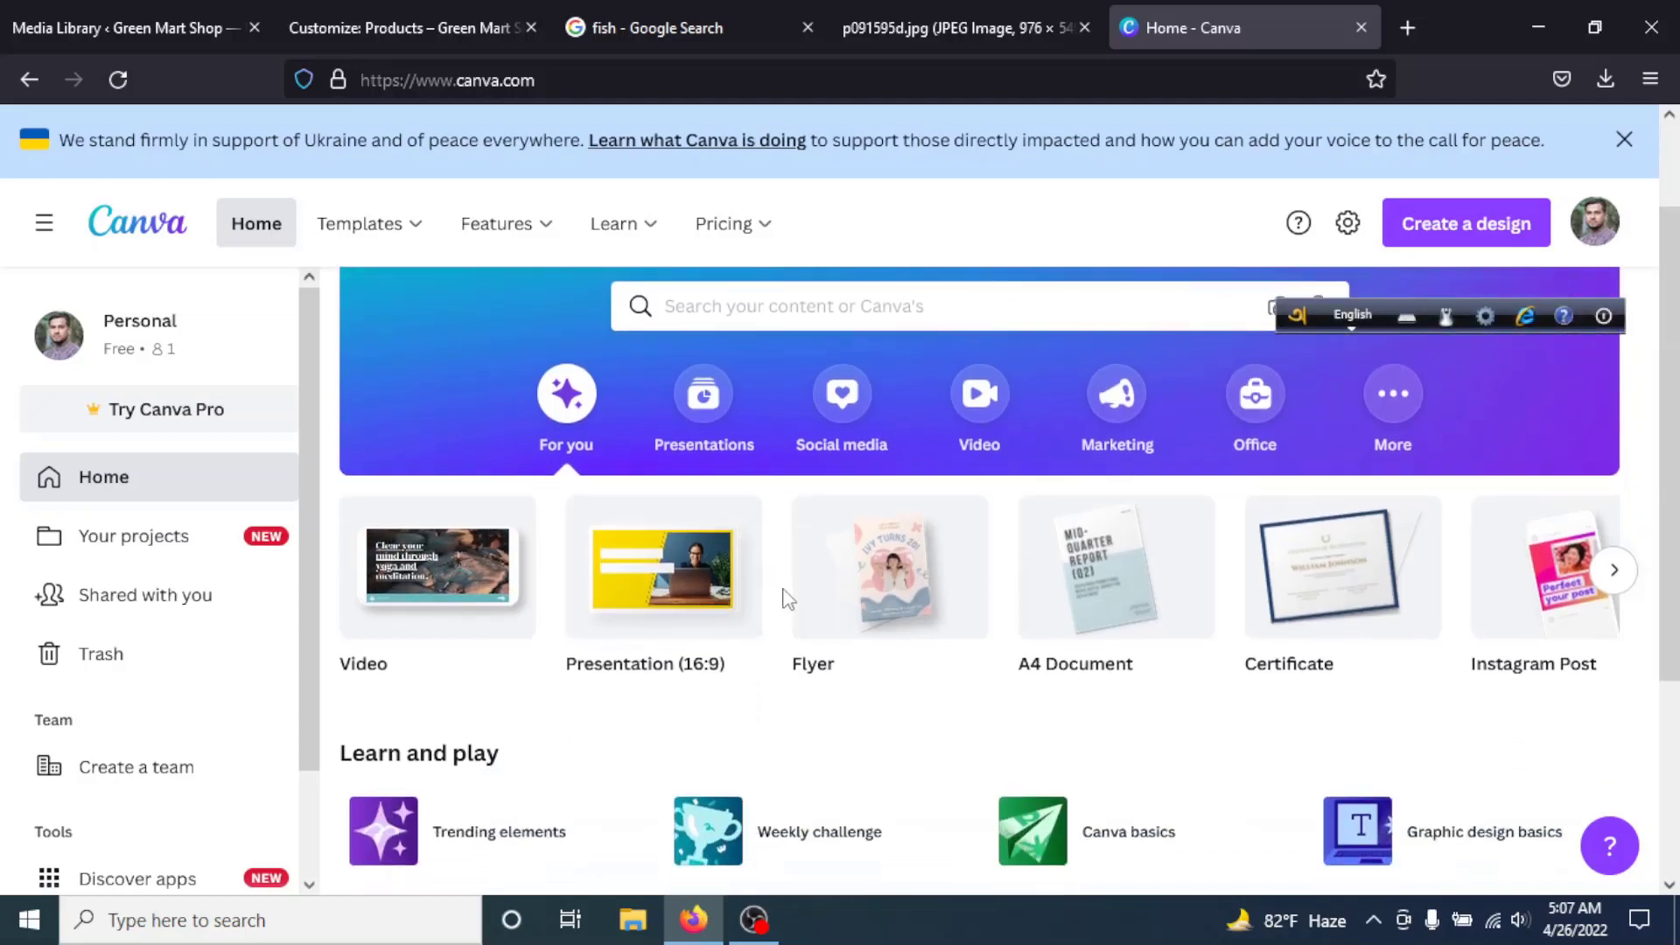
Create a new custom-size design measuring 500 × 500 px.
scroll(779, 600, "up", 2)
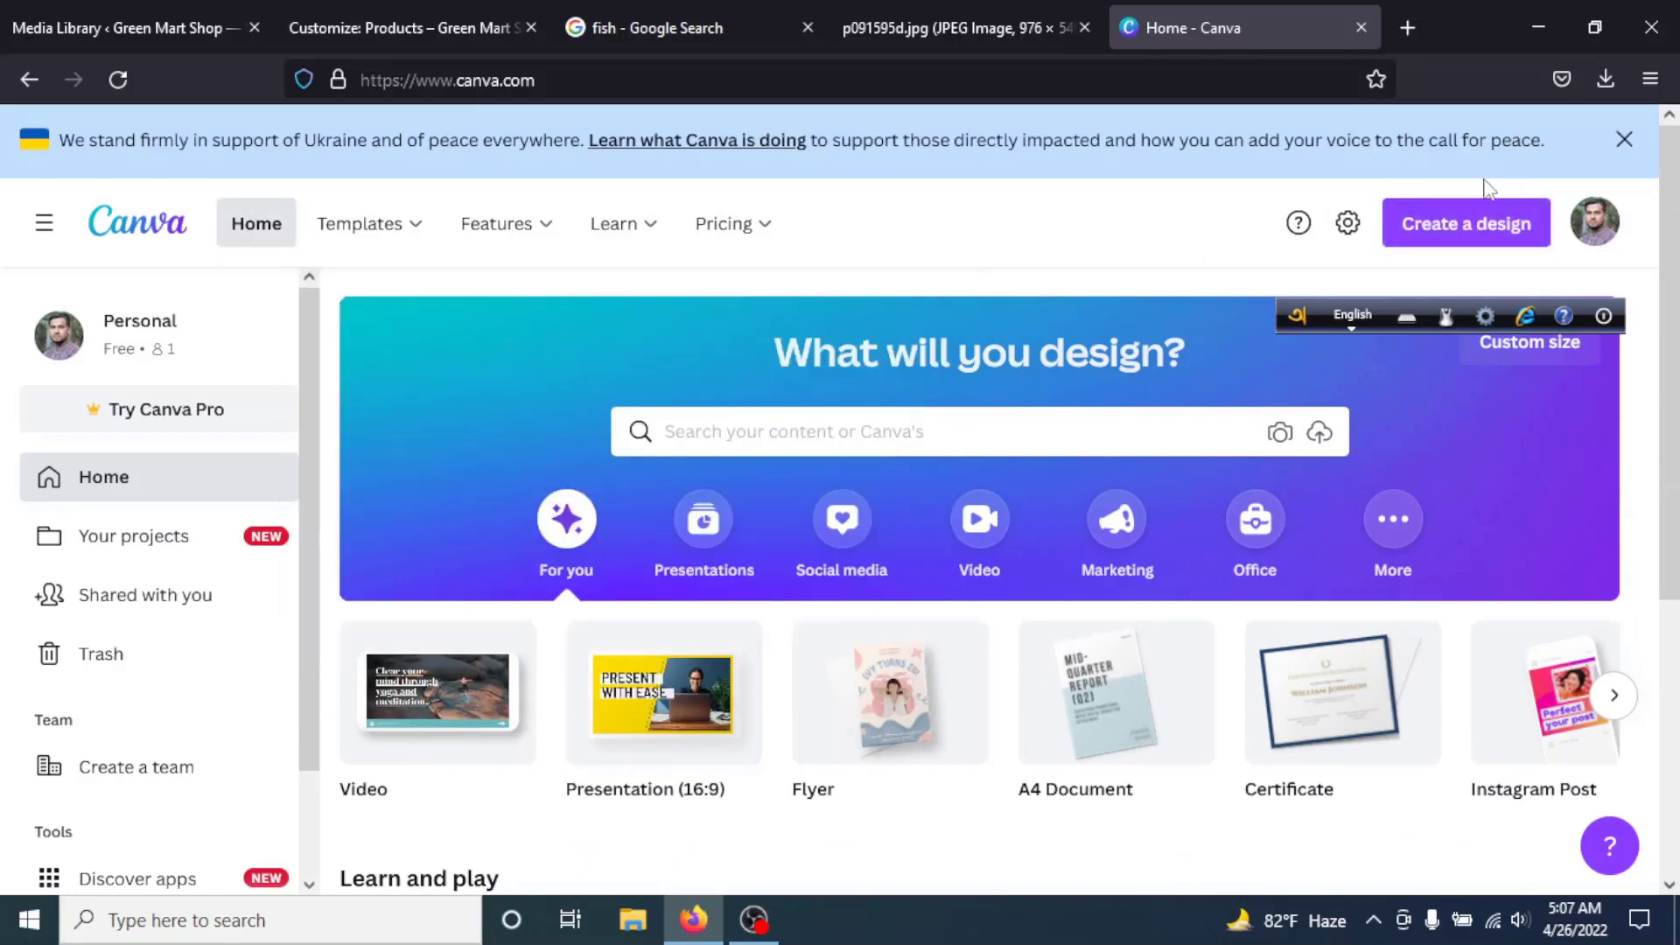
left_click(1437, 250)
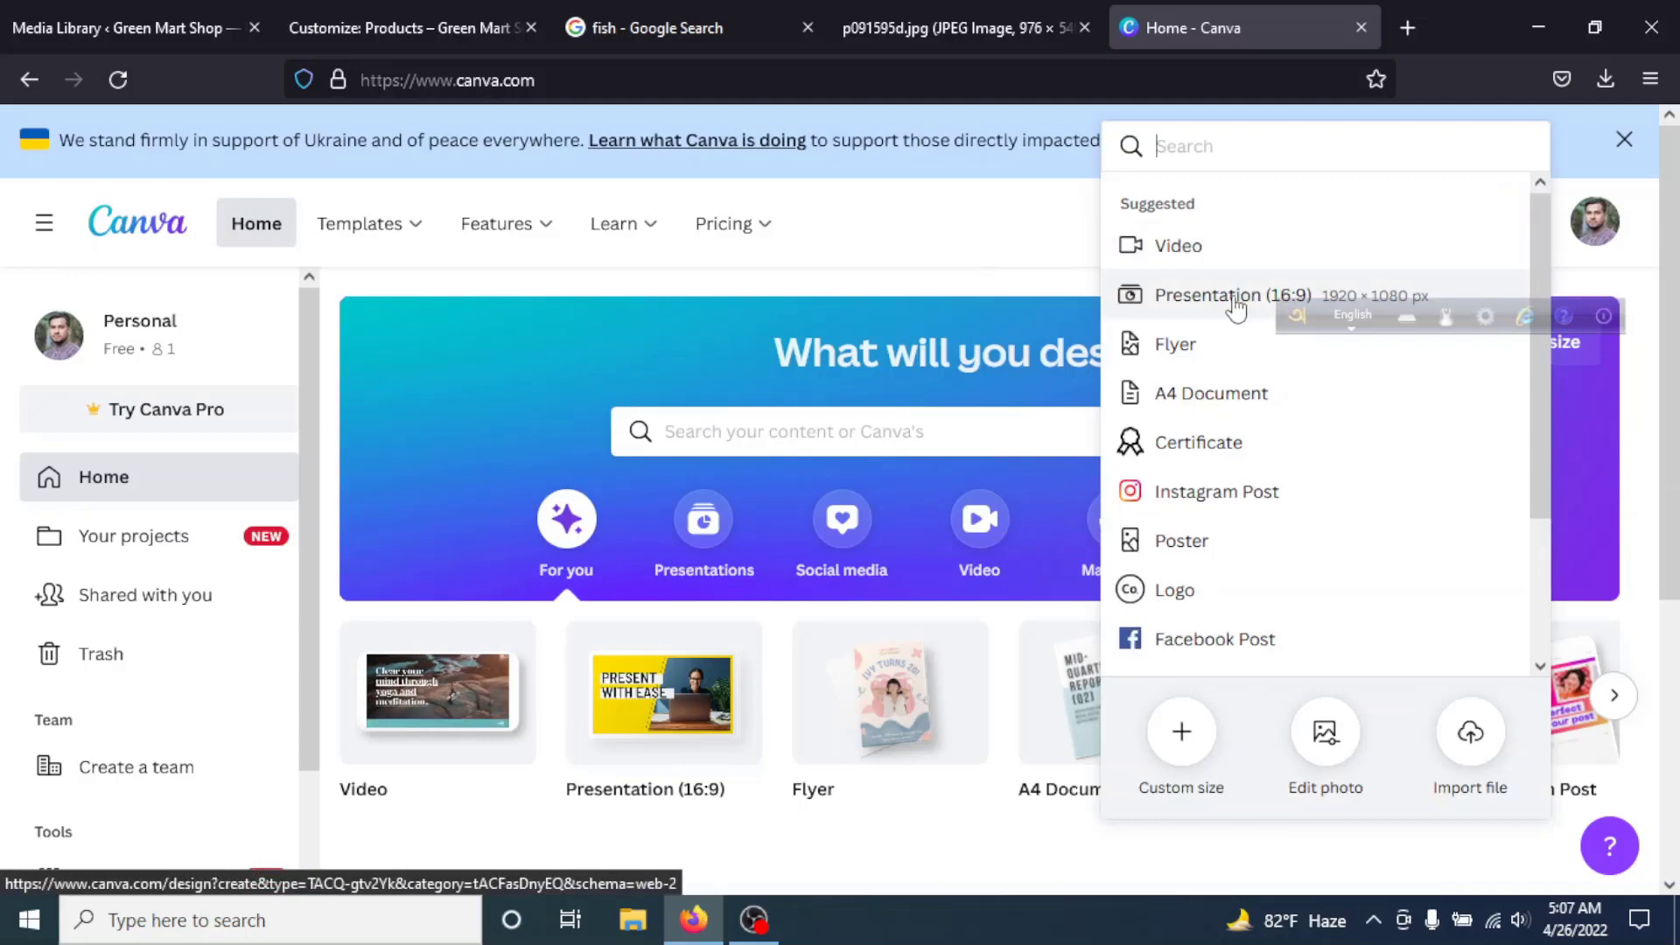
left_click(1183, 735)
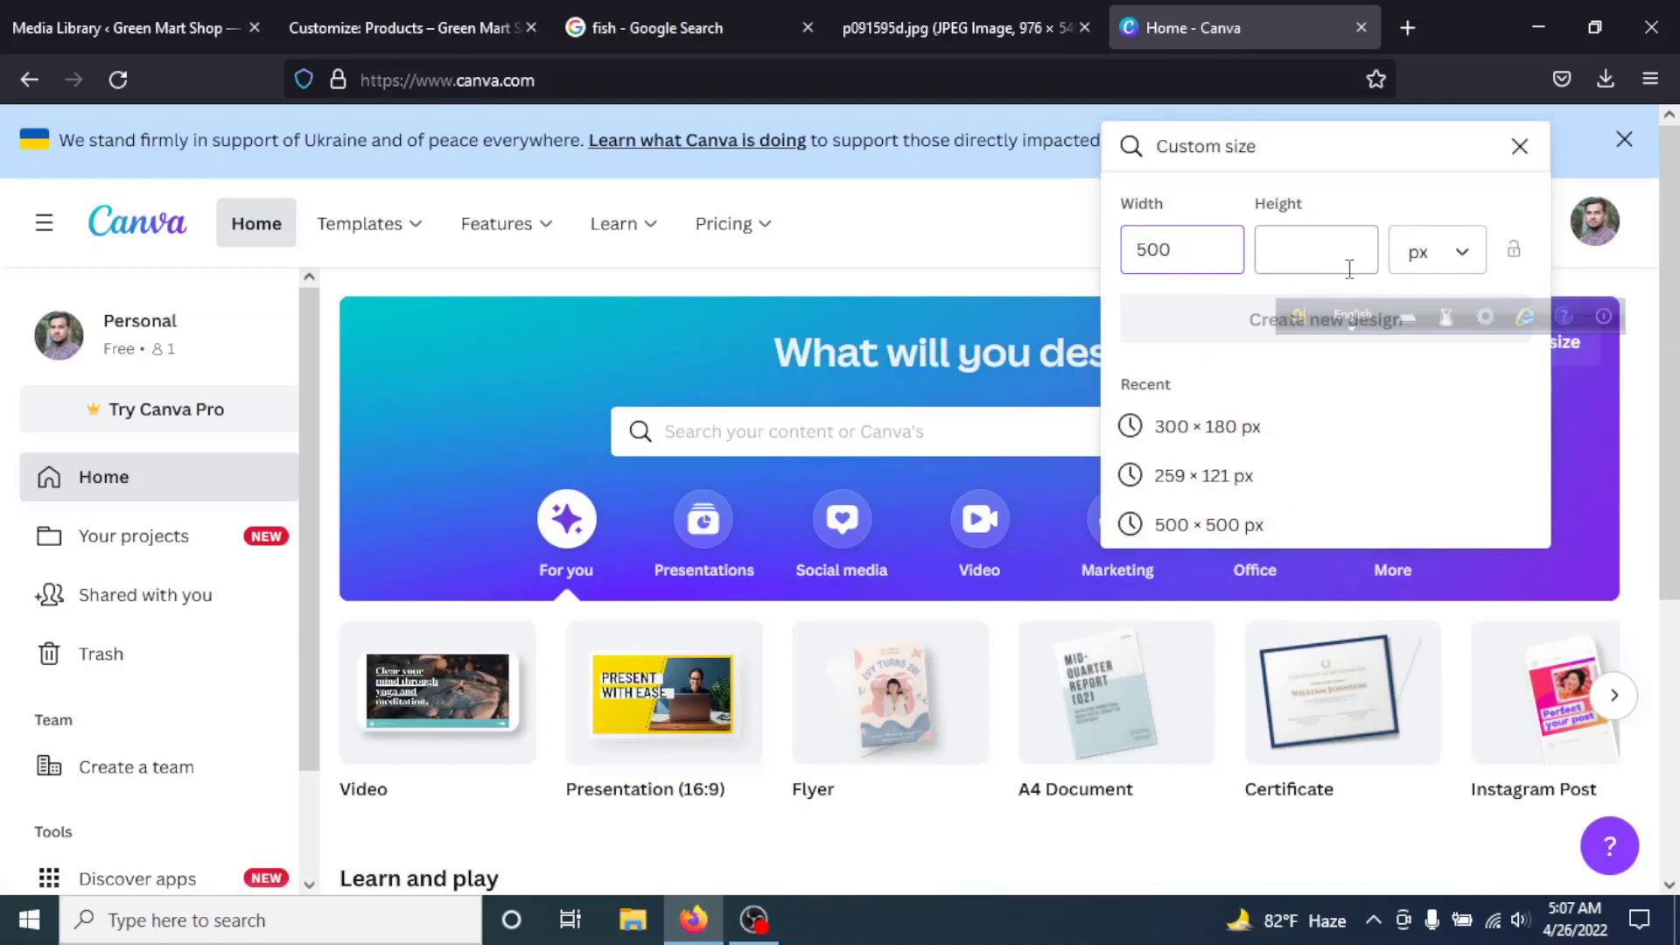
left_click(1321, 260)
type("500")
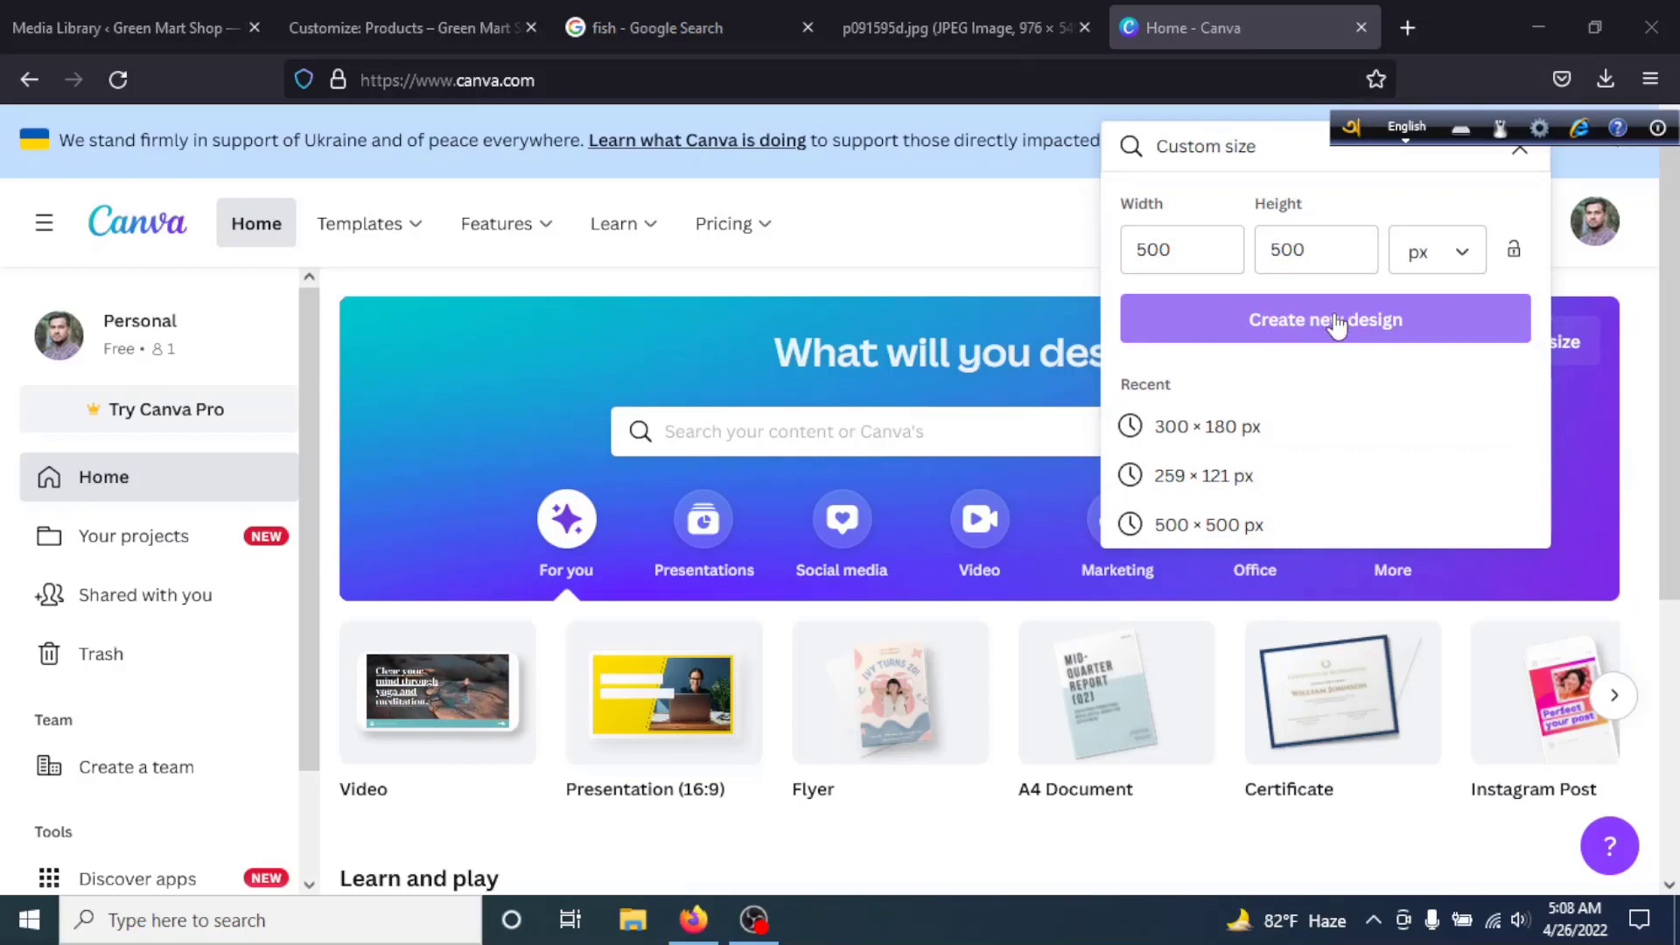
left_click(1334, 320)
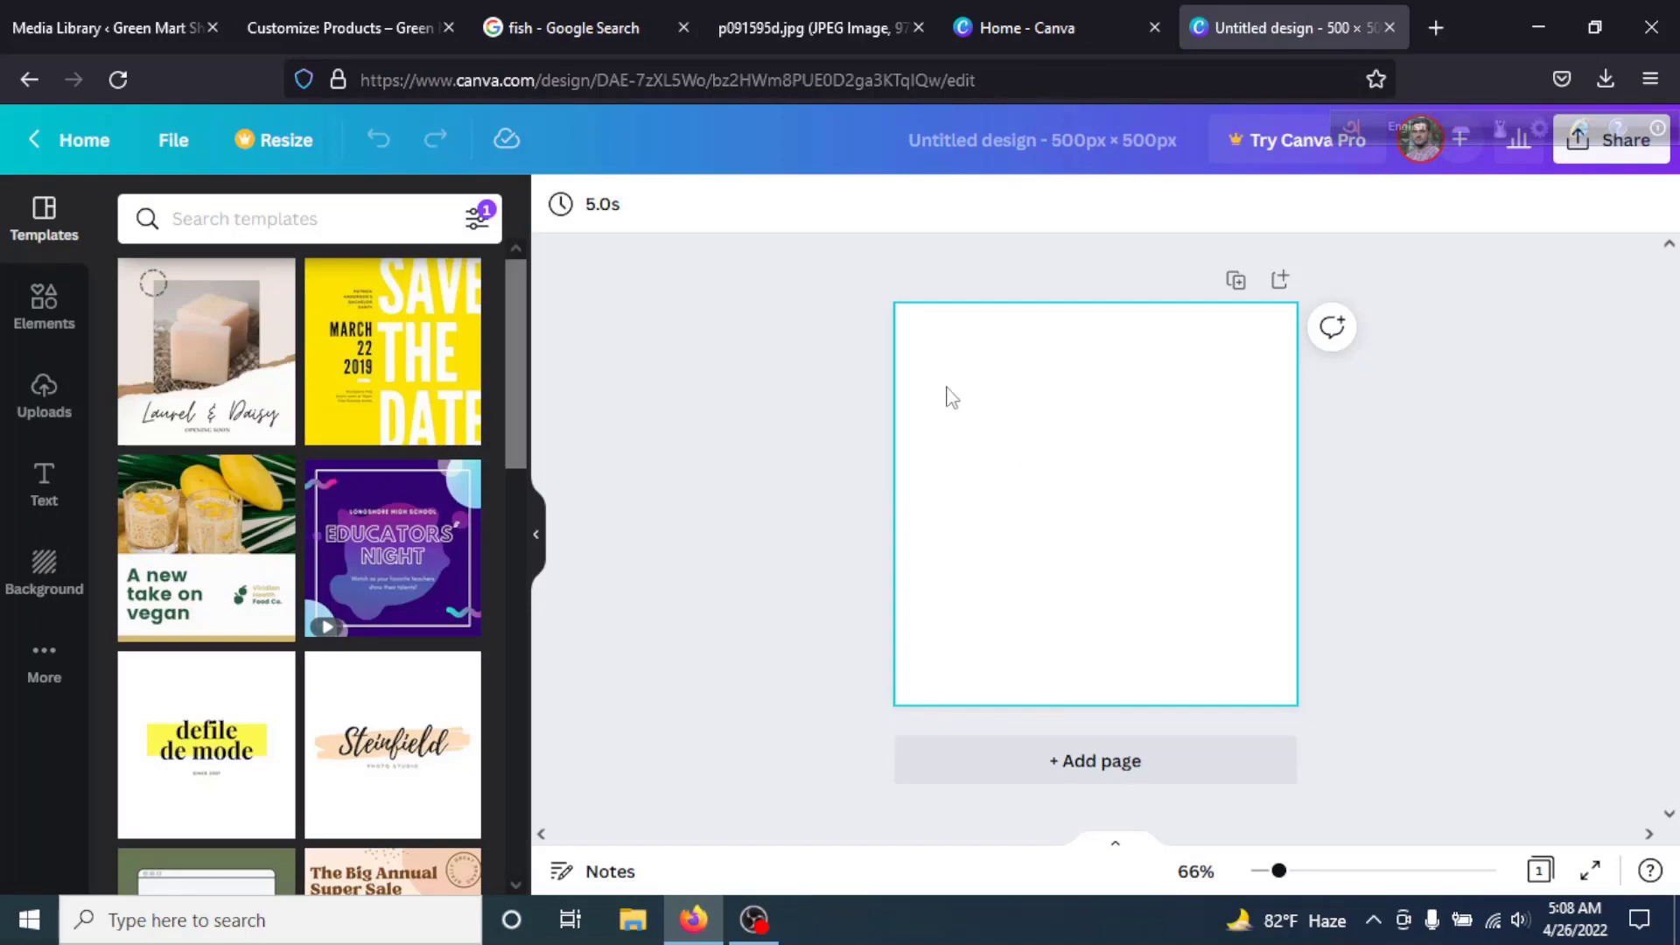
Upload p091ddd595d.jpg from the Downloads folder and place the fish image on the blank page.
left_click(48, 403)
left_click(273, 288)
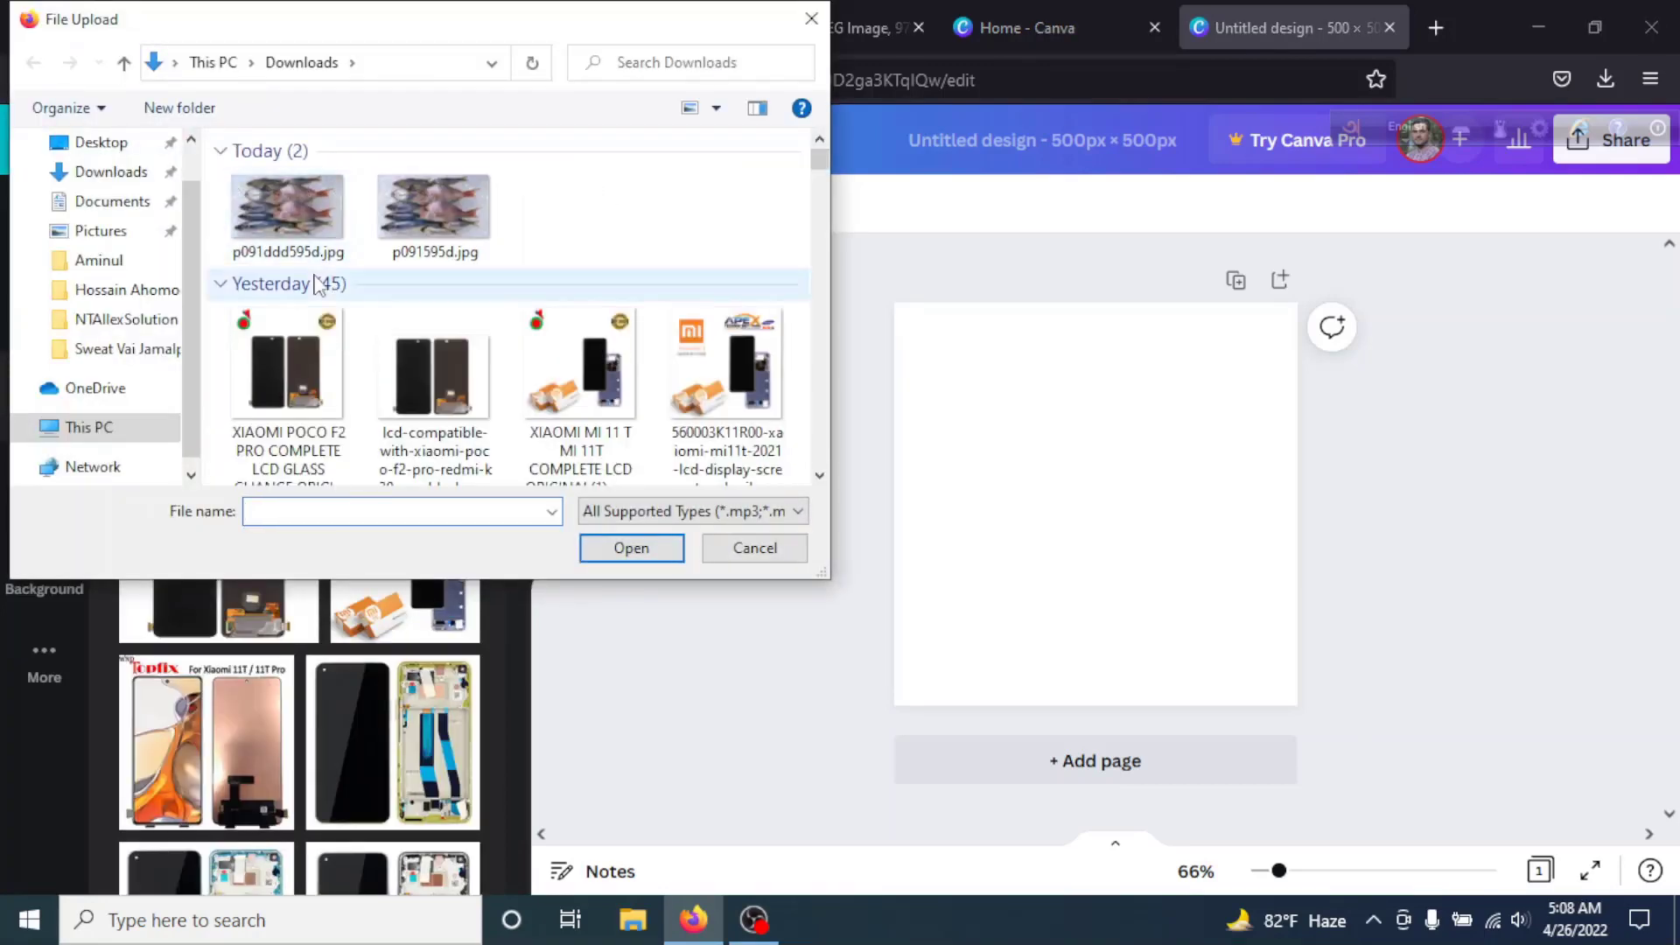
left_click(294, 229)
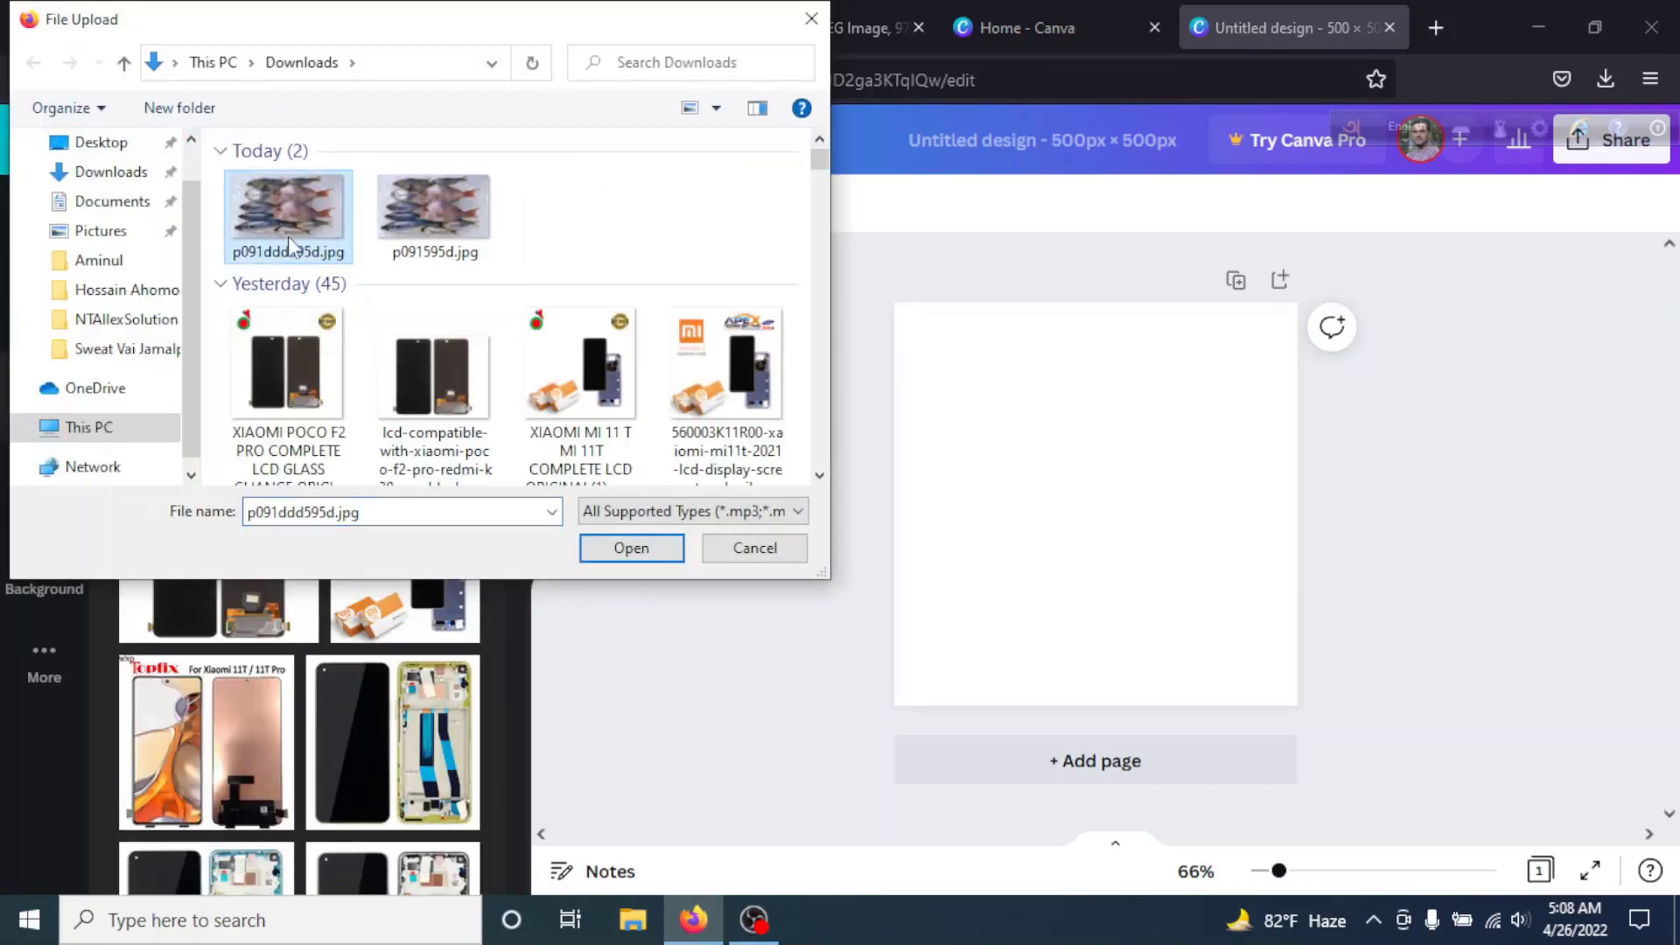
left_click(630, 548)
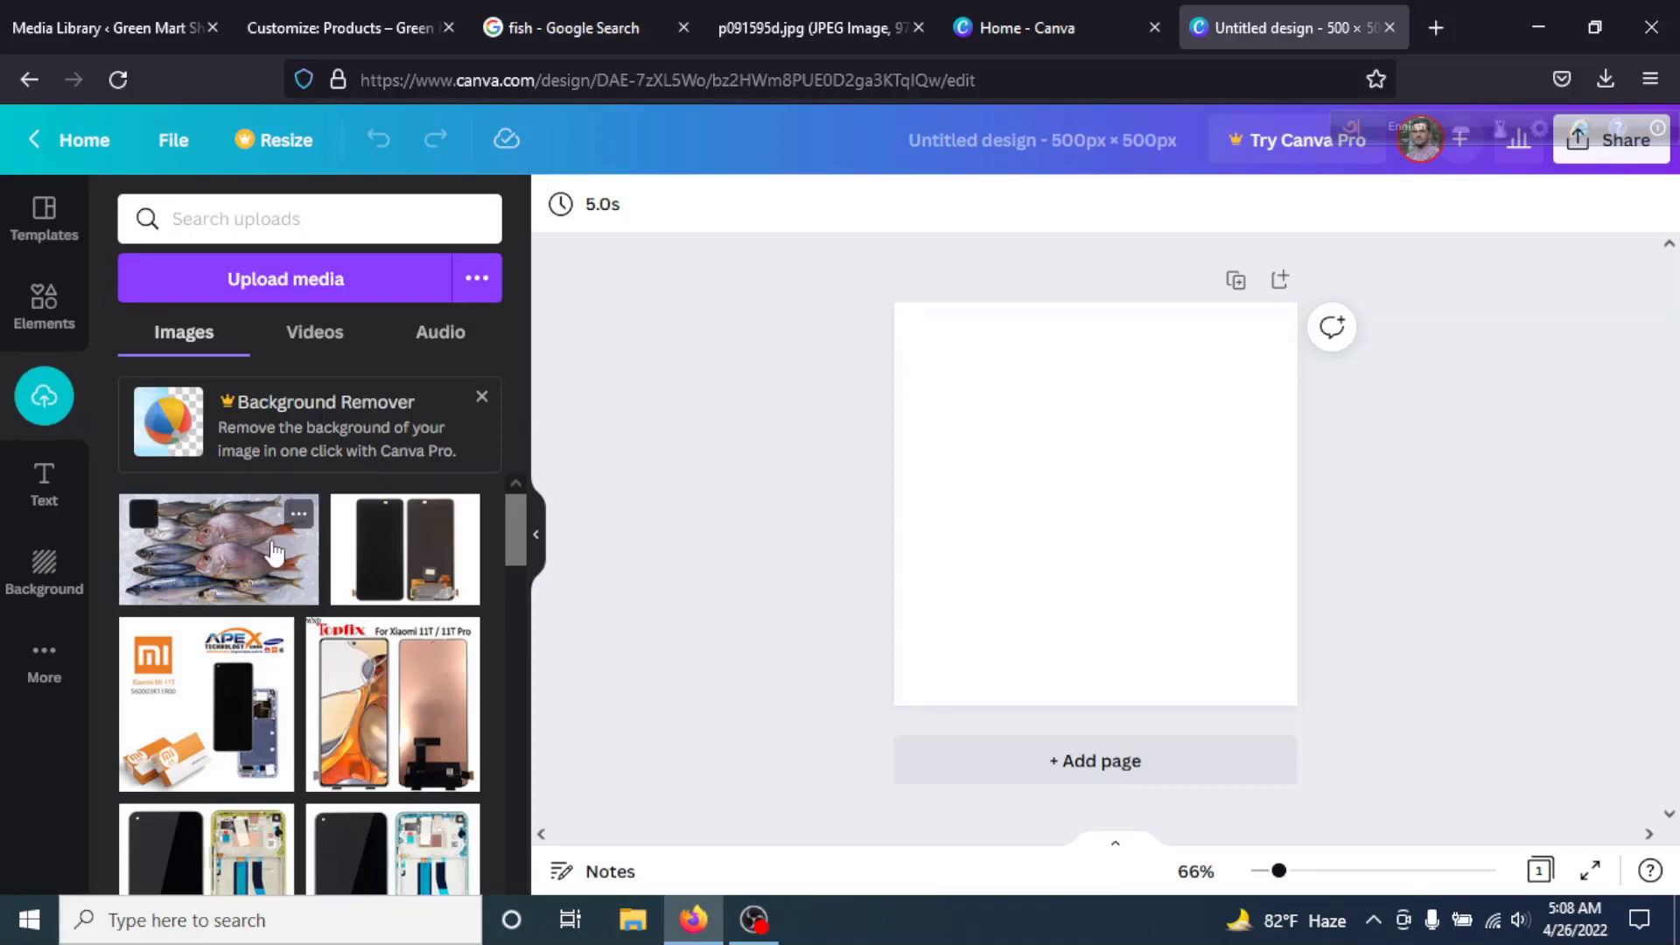
left_click(245, 551)
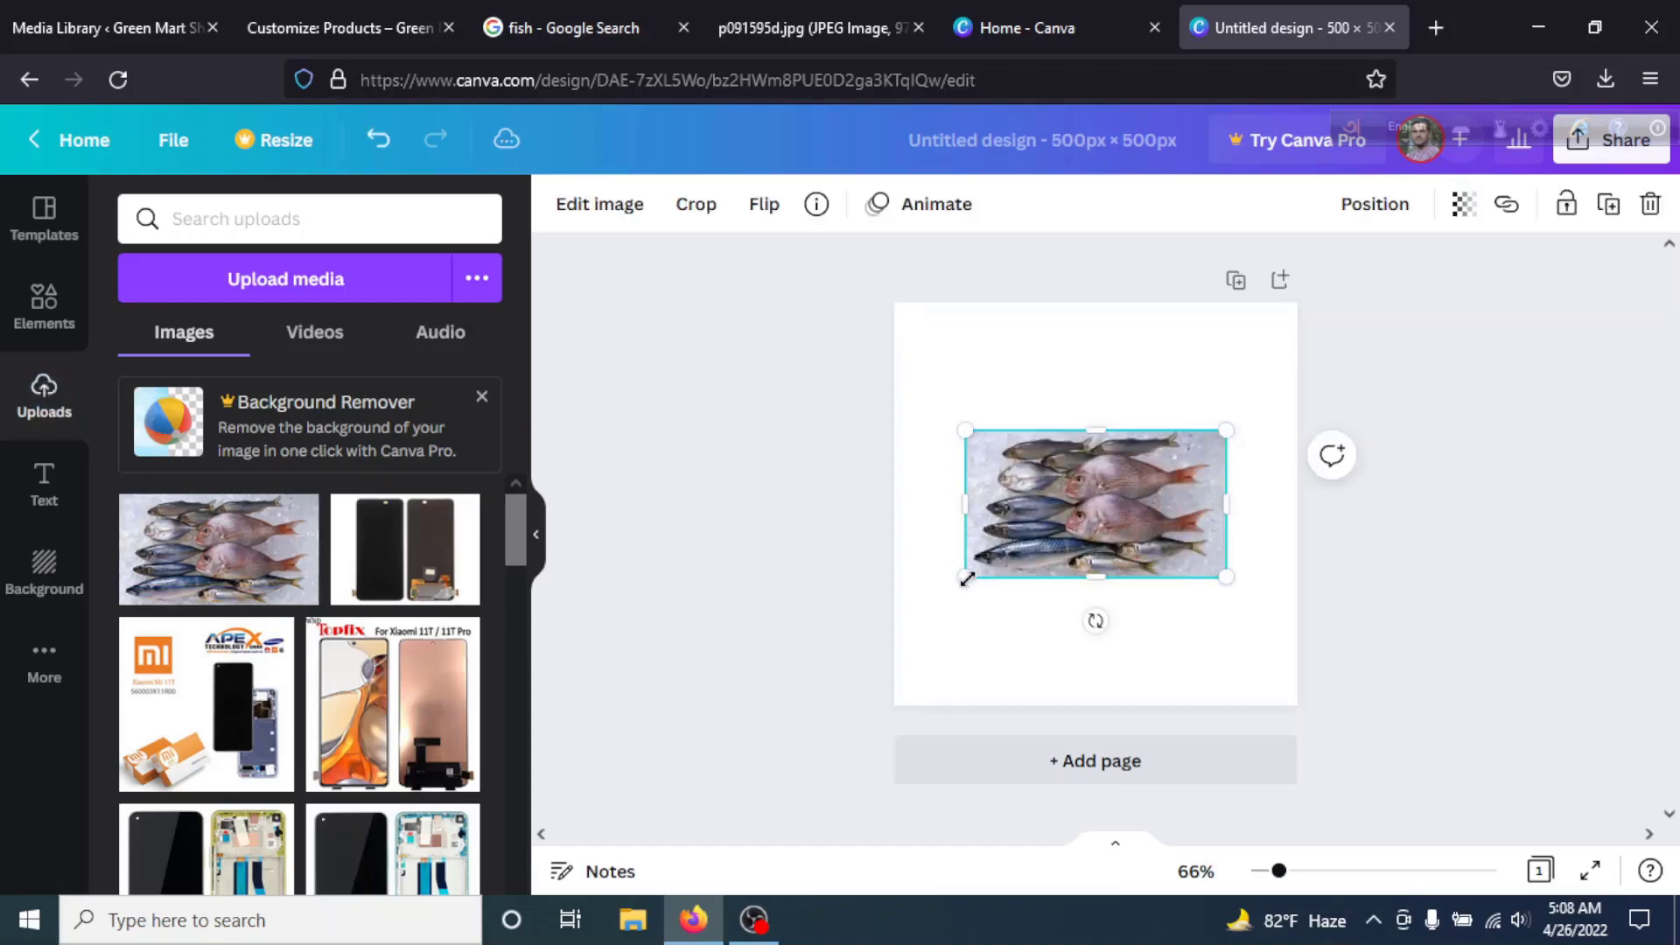
Enlarge the fish image proportionally until it spans the full width of the page.
left_click_drag(965, 579, 896, 618)
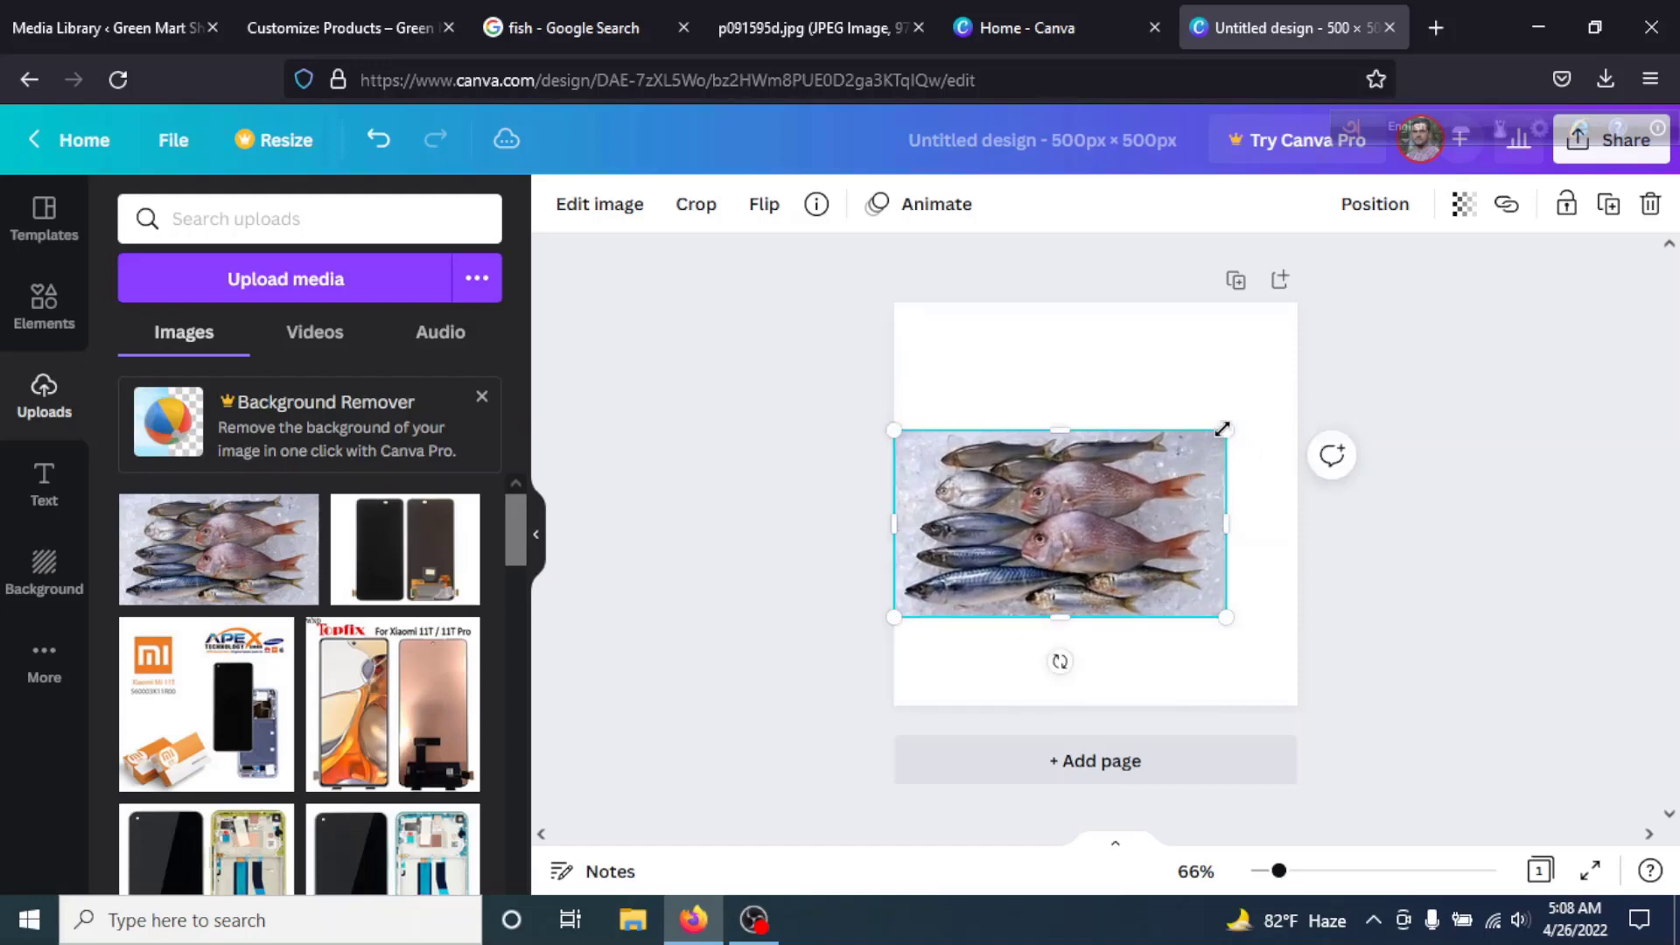
left_click_drag(1222, 429, 1297, 395)
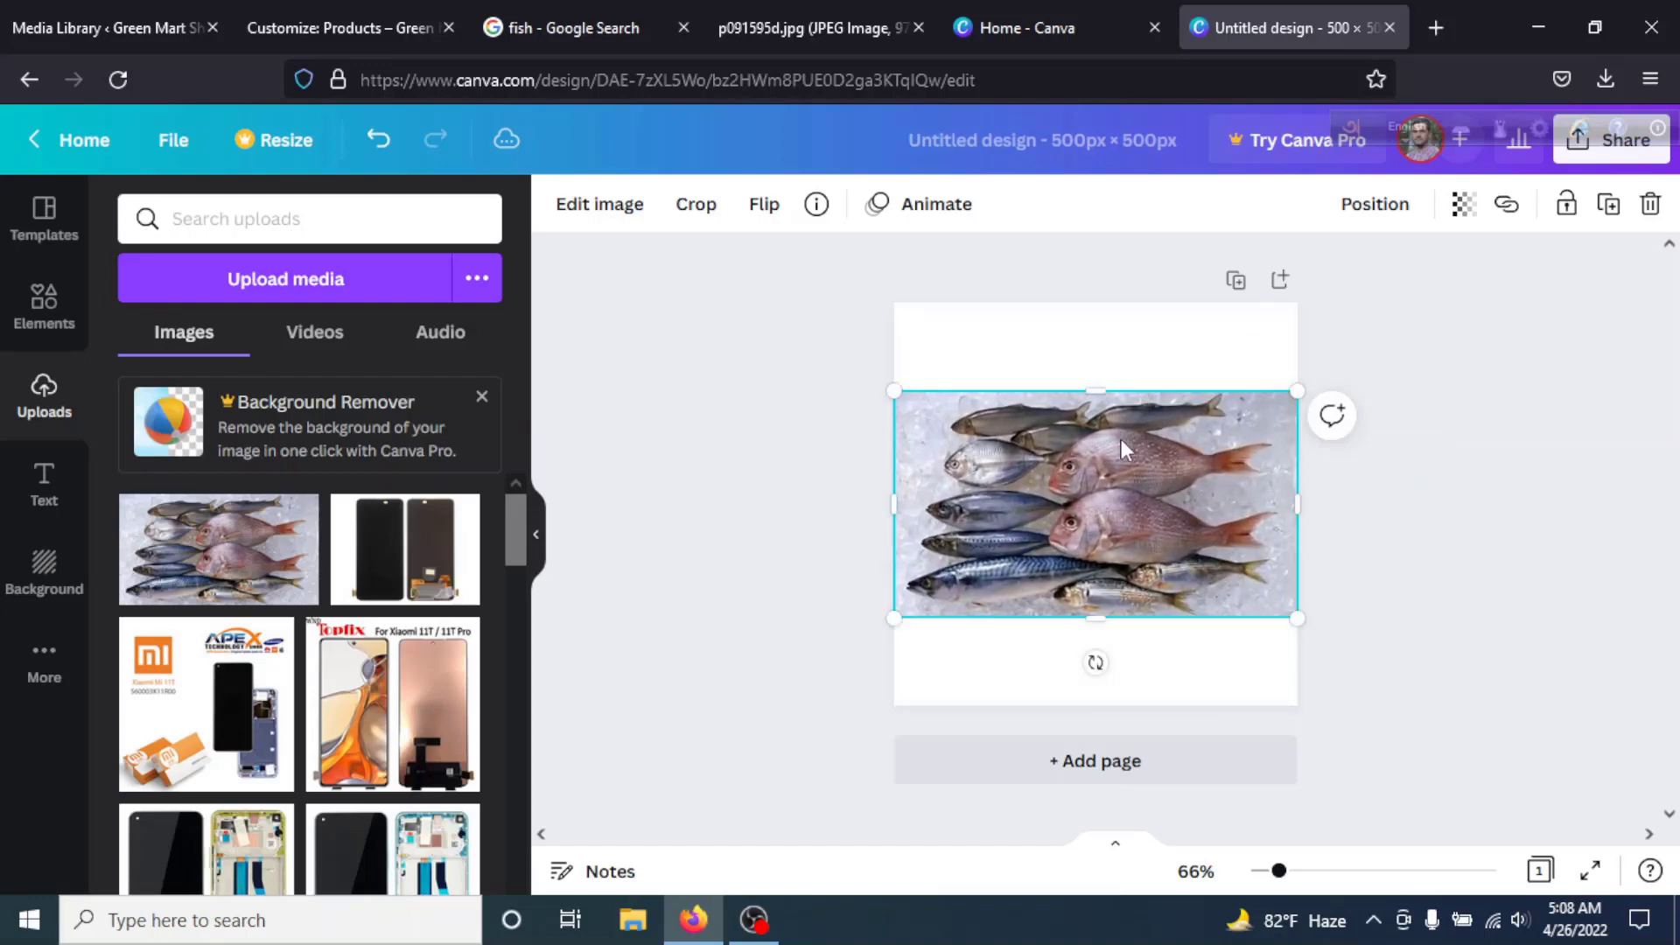
left_click(1127, 353)
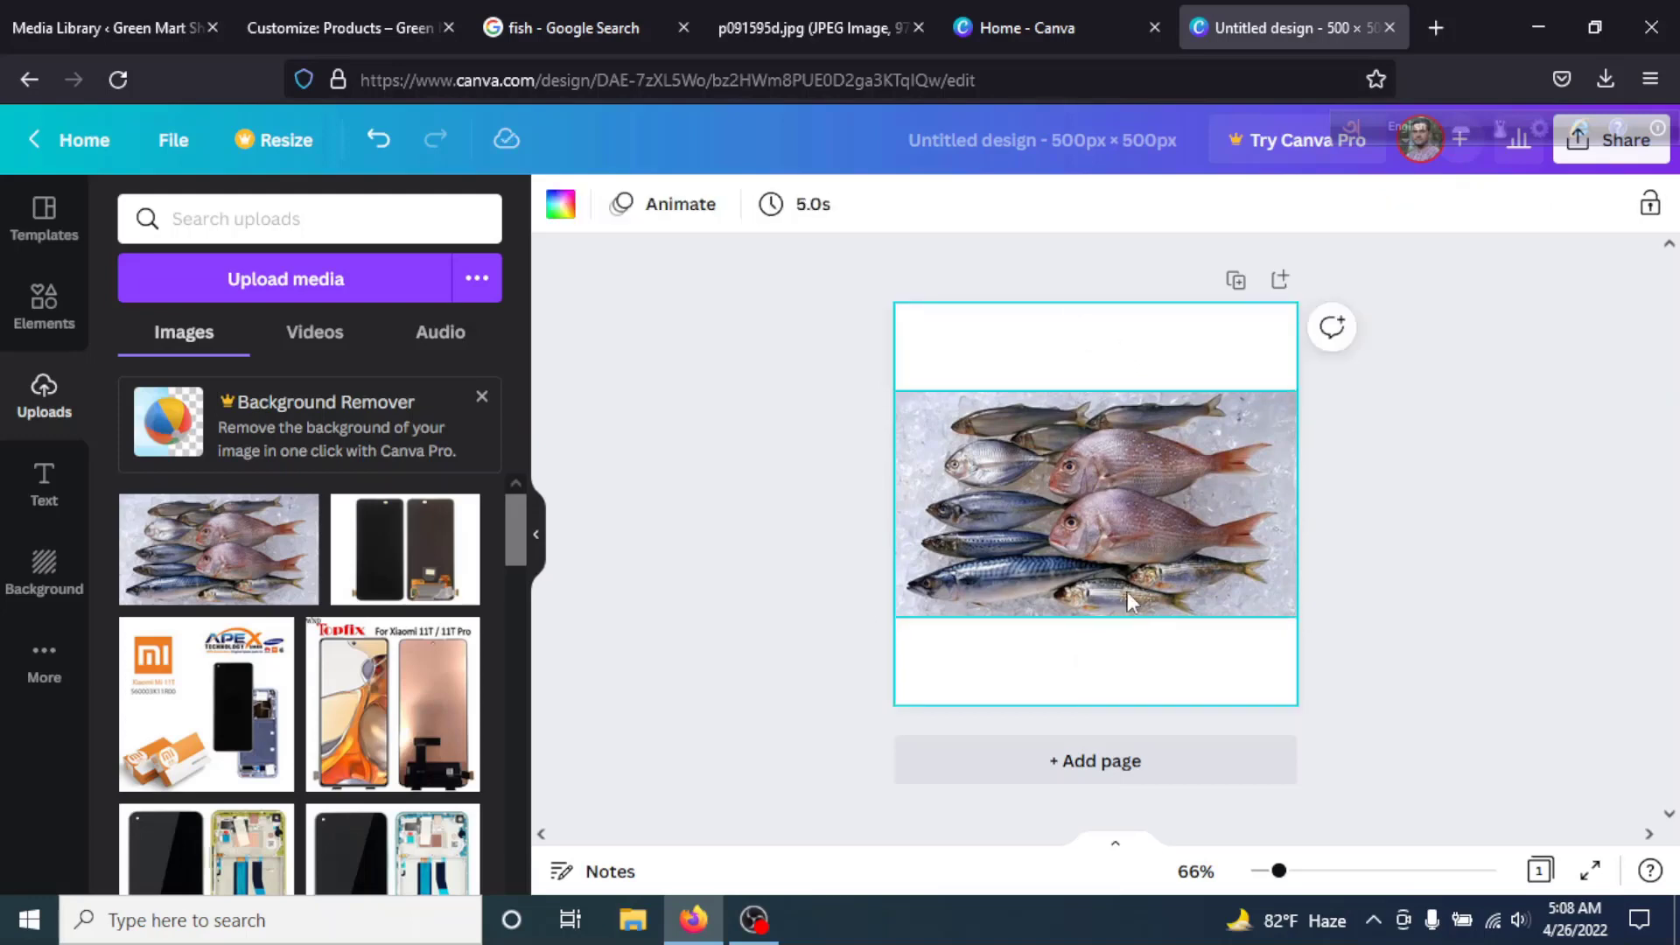
left_click(1092, 498)
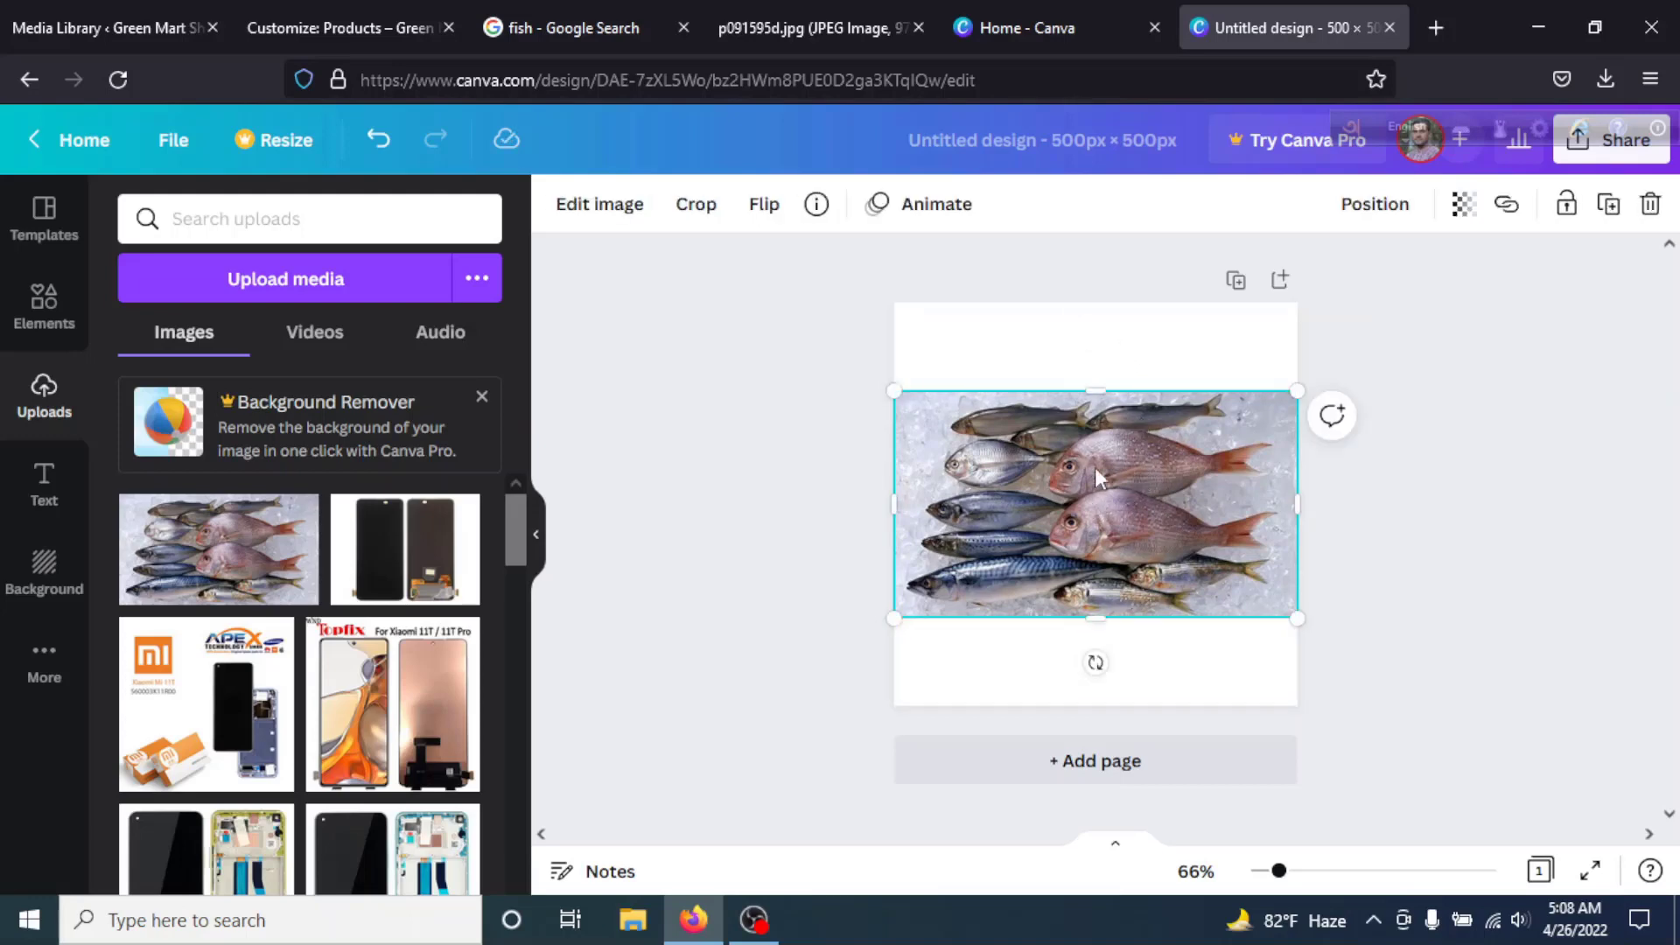
Fill the page background with the light lavender-grey photo colour taken from the fish image.
left_click(1102, 349)
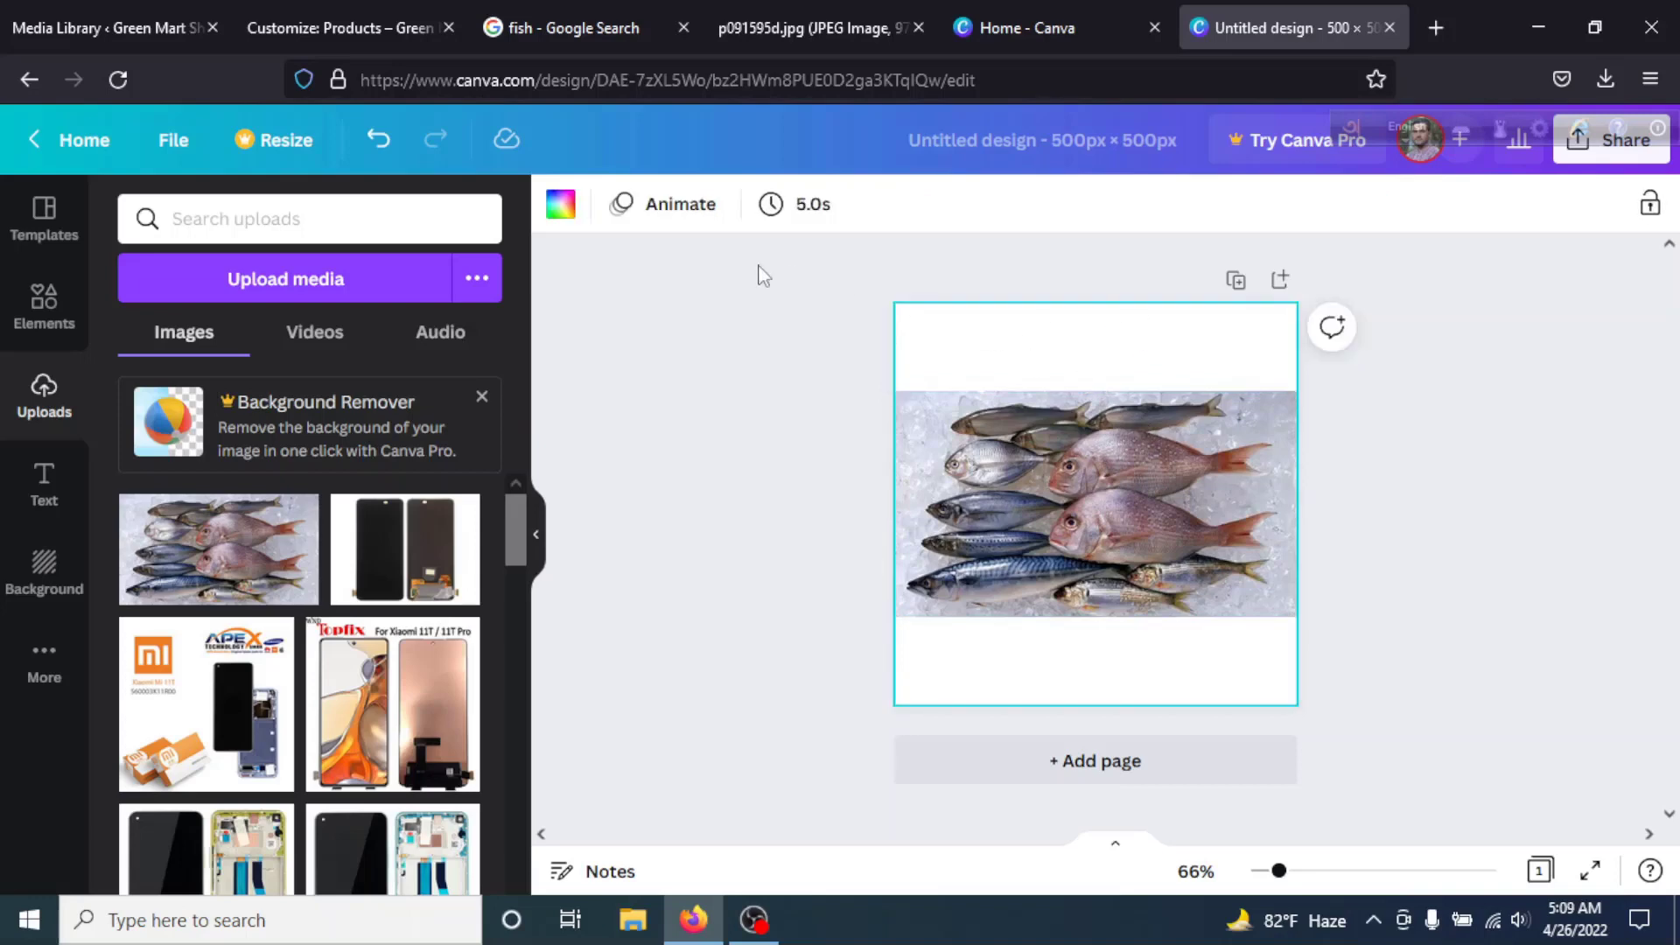
left_click(566, 219)
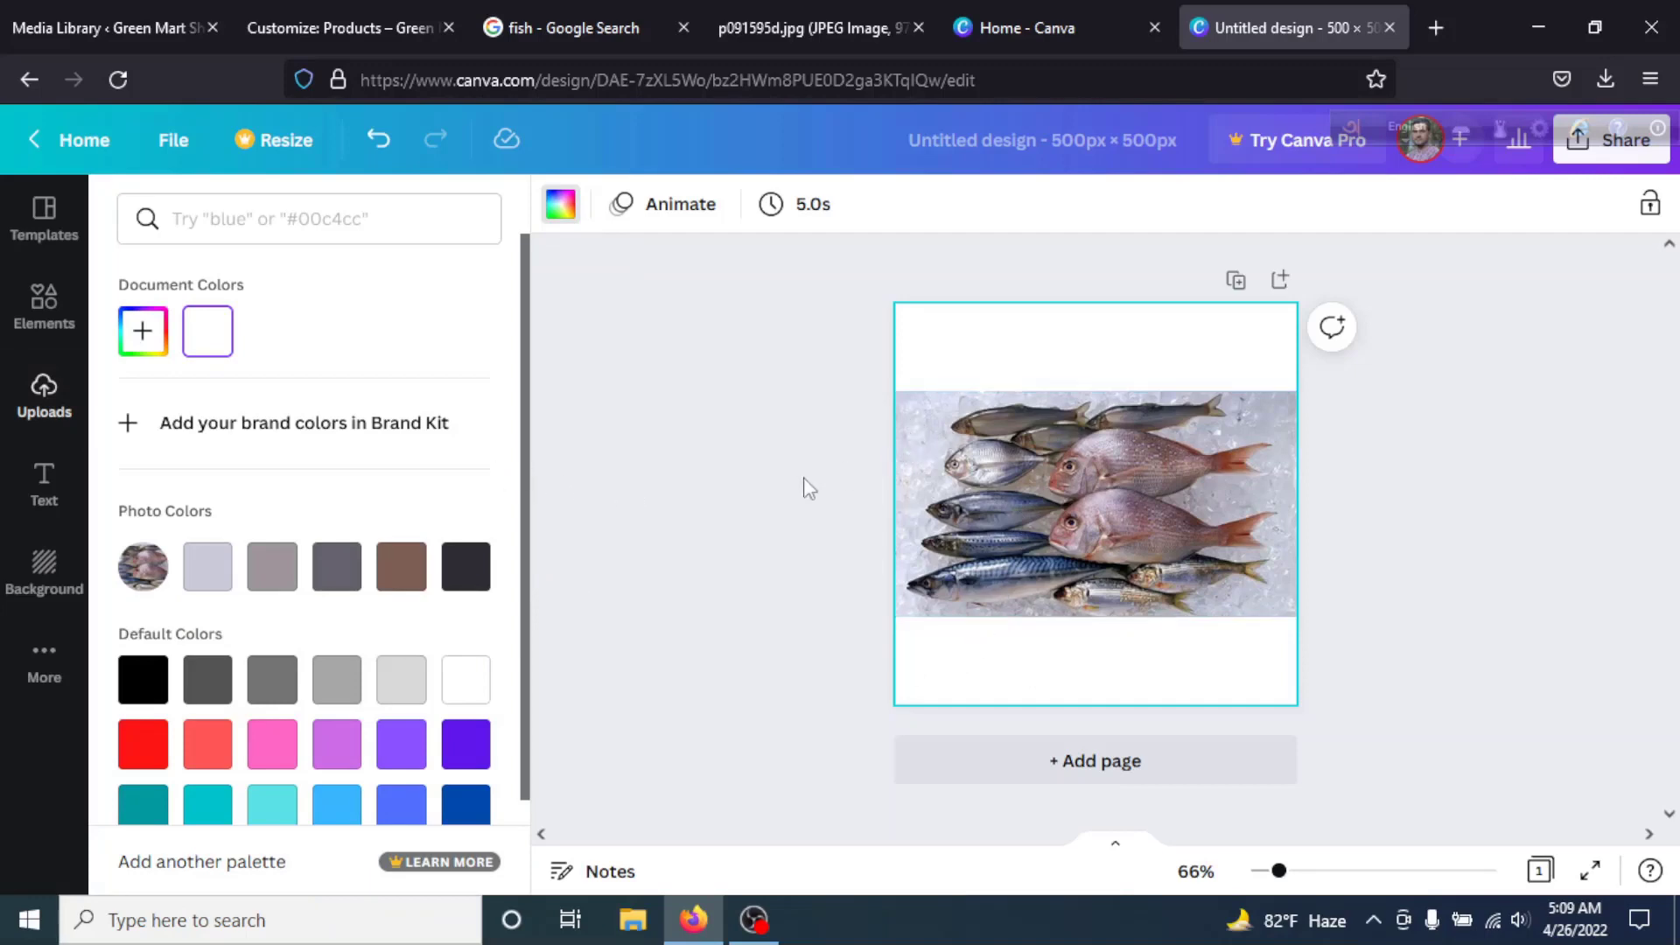
scroll(302, 623, "down", 2)
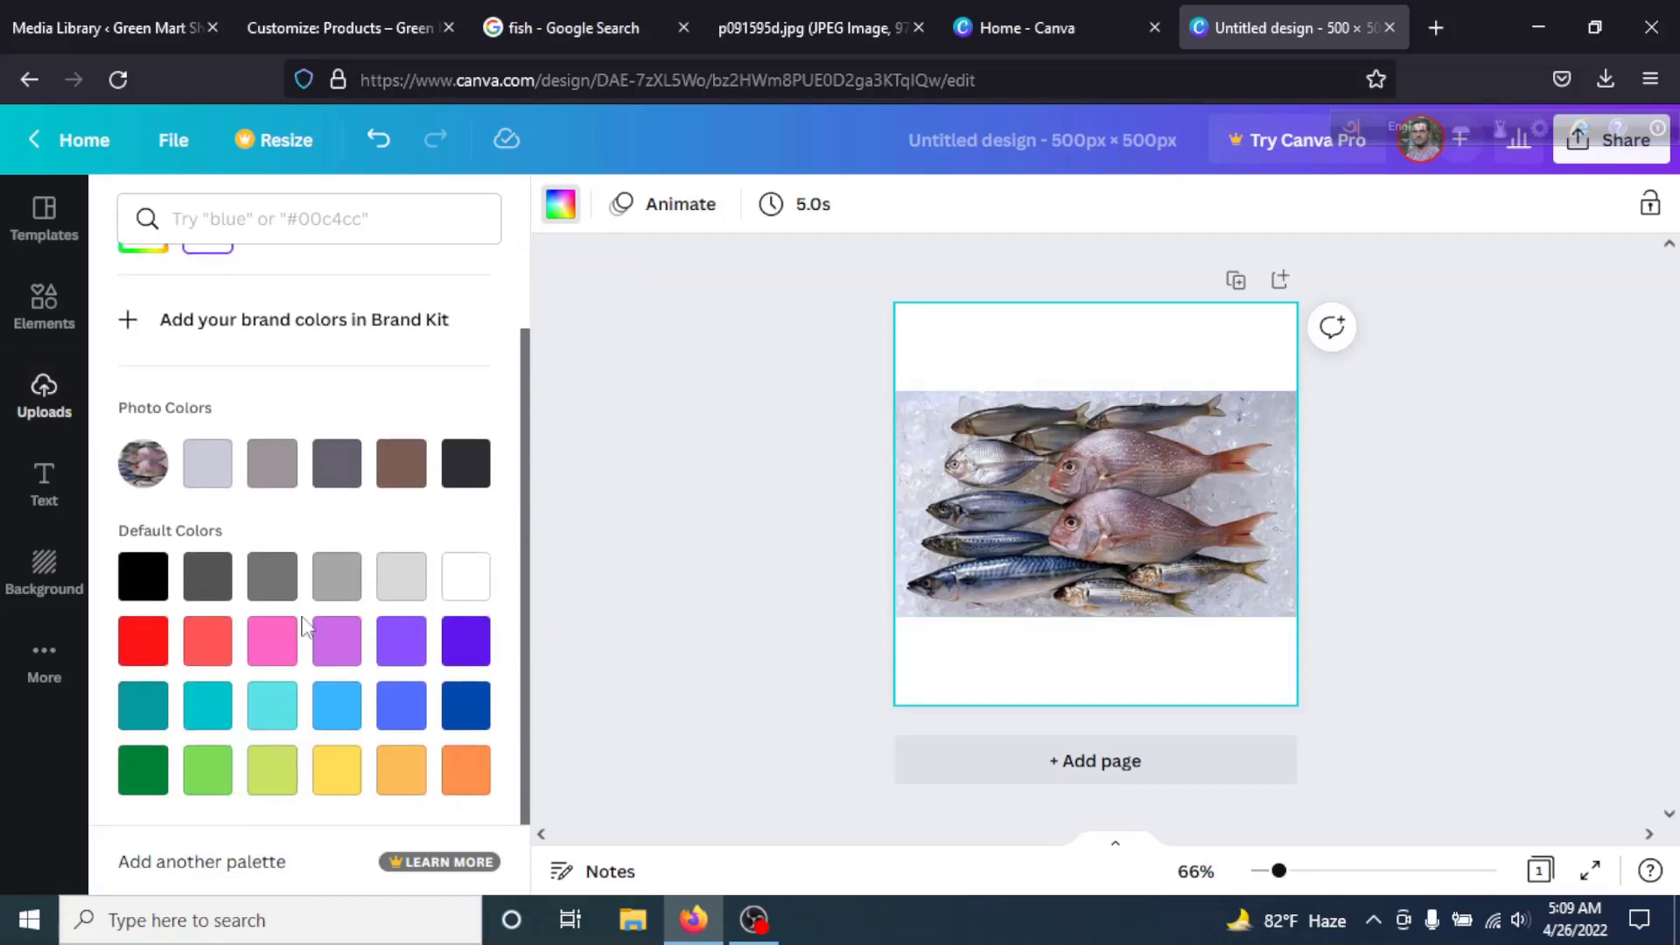
scroll(301, 623, "up", 2)
left_click(214, 585)
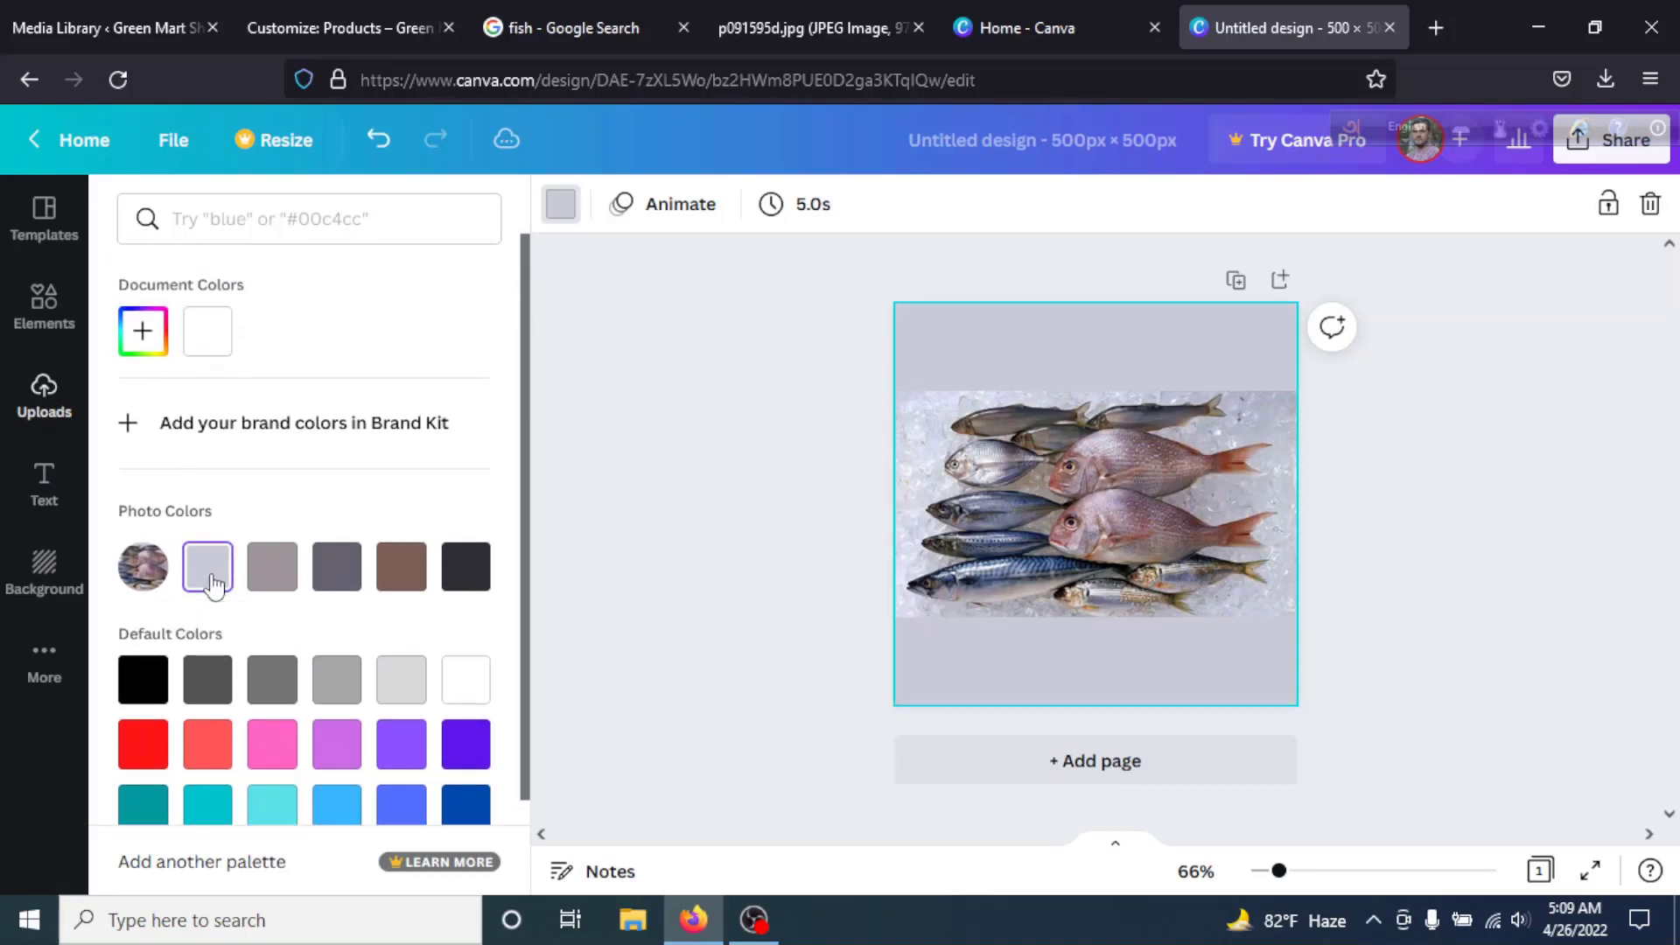
left_click(1443, 590)
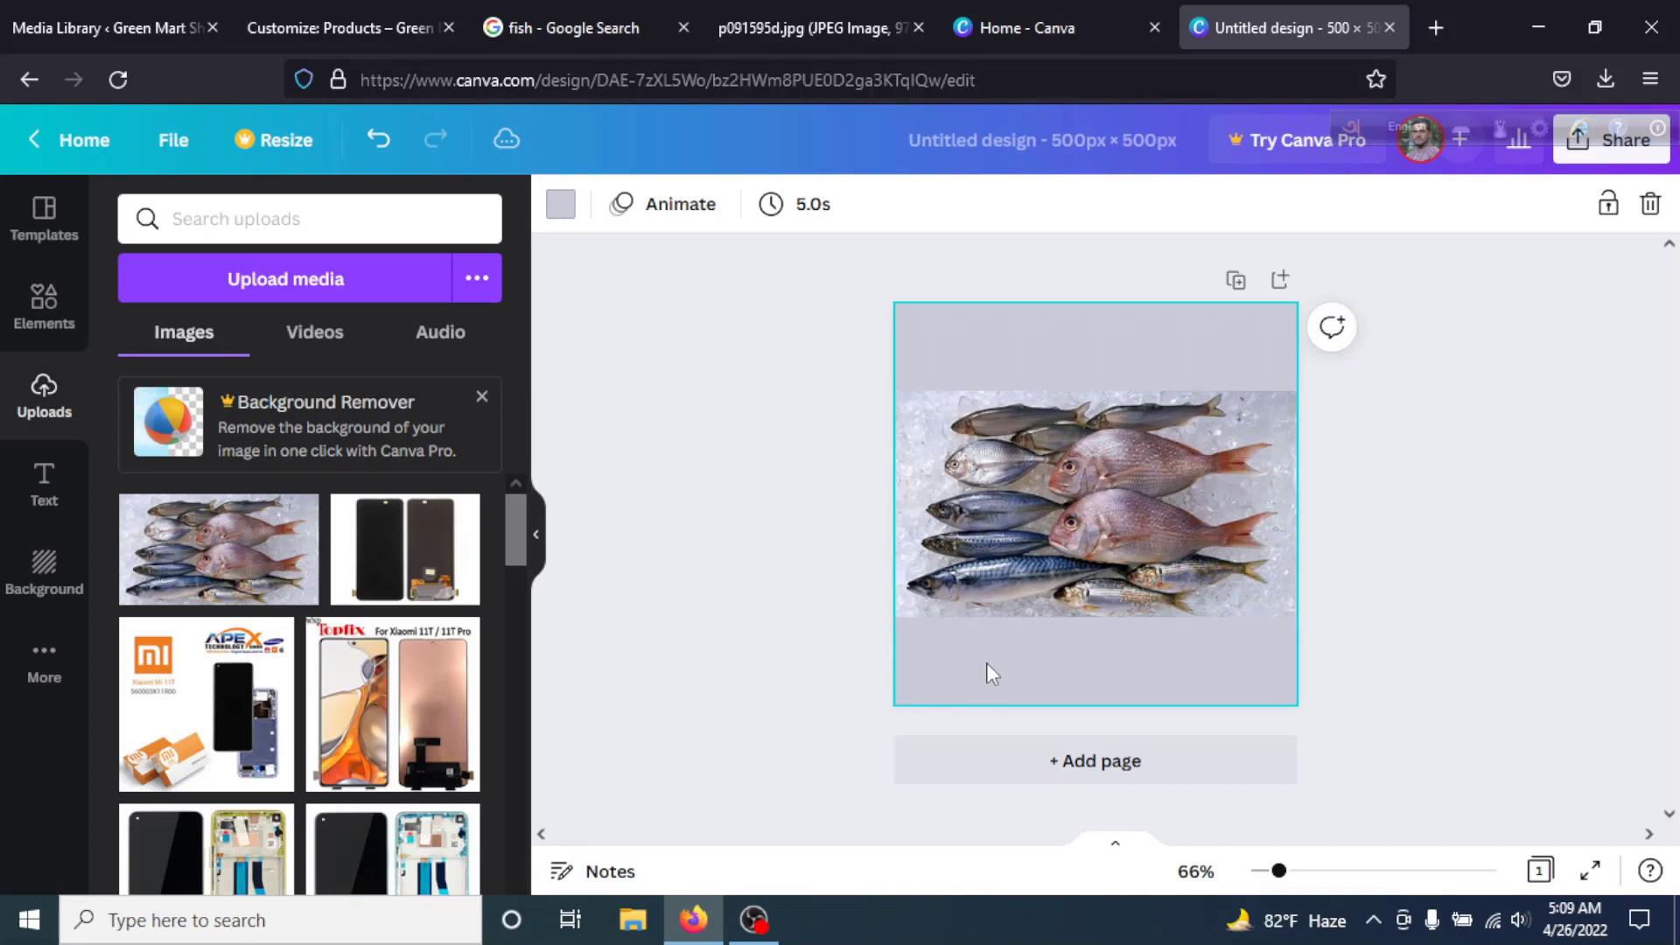
Try the mauve-grey photo colour on the page background and go back to the light lavender-grey.
left_click(558, 204)
left_click(281, 577)
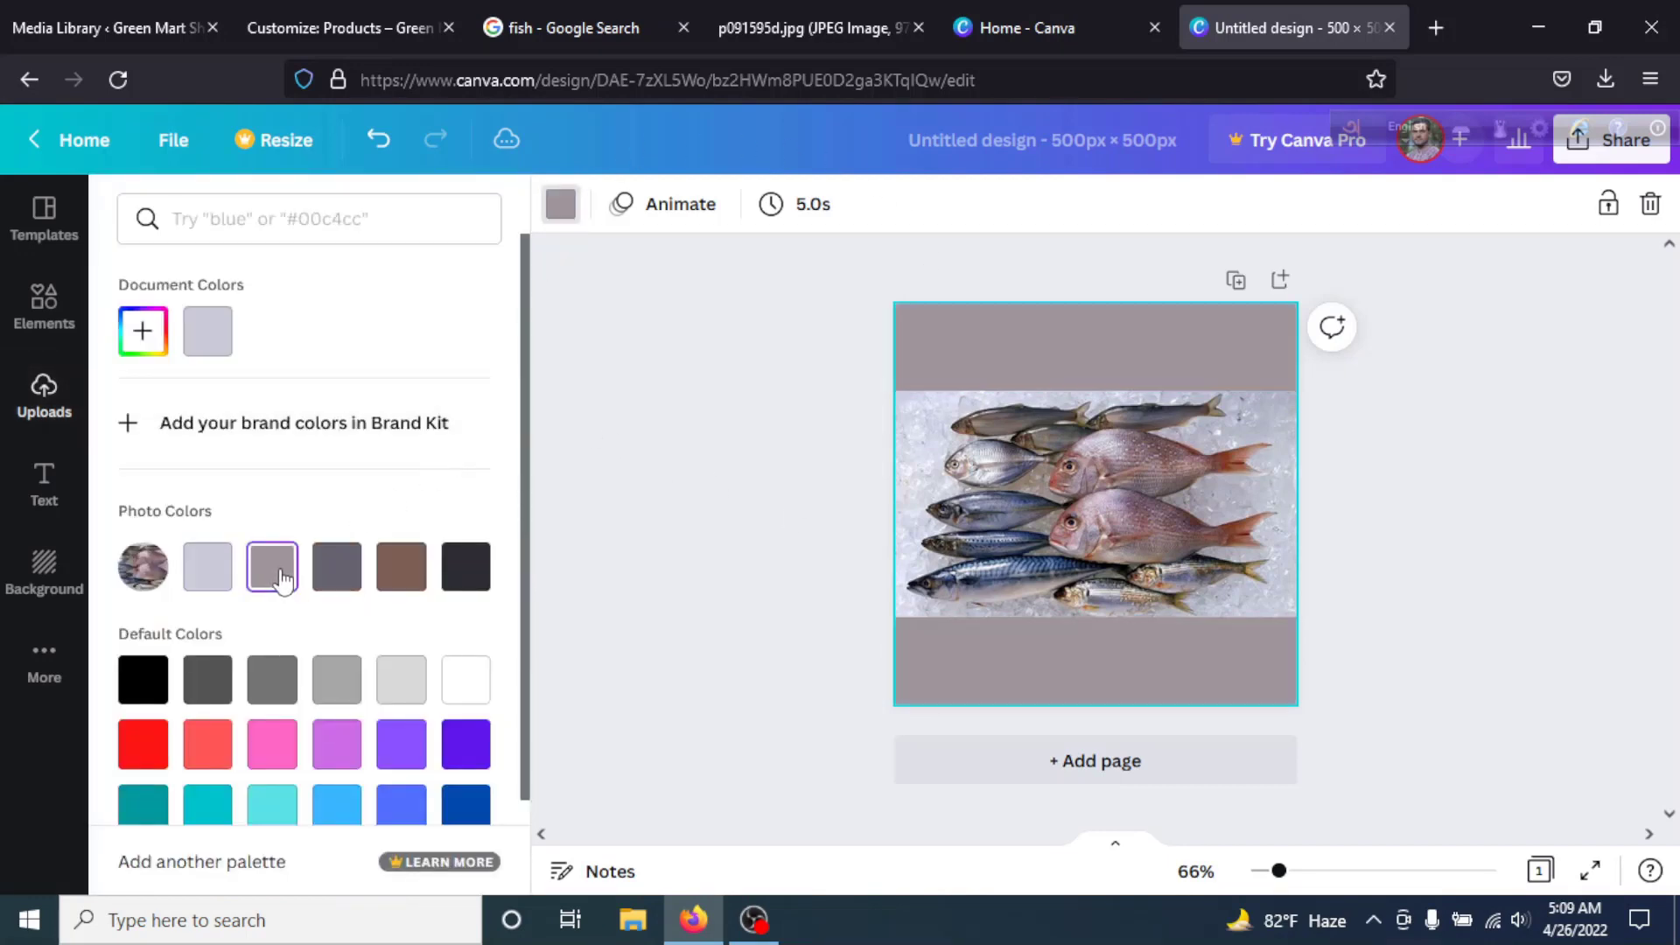
left_click(216, 573)
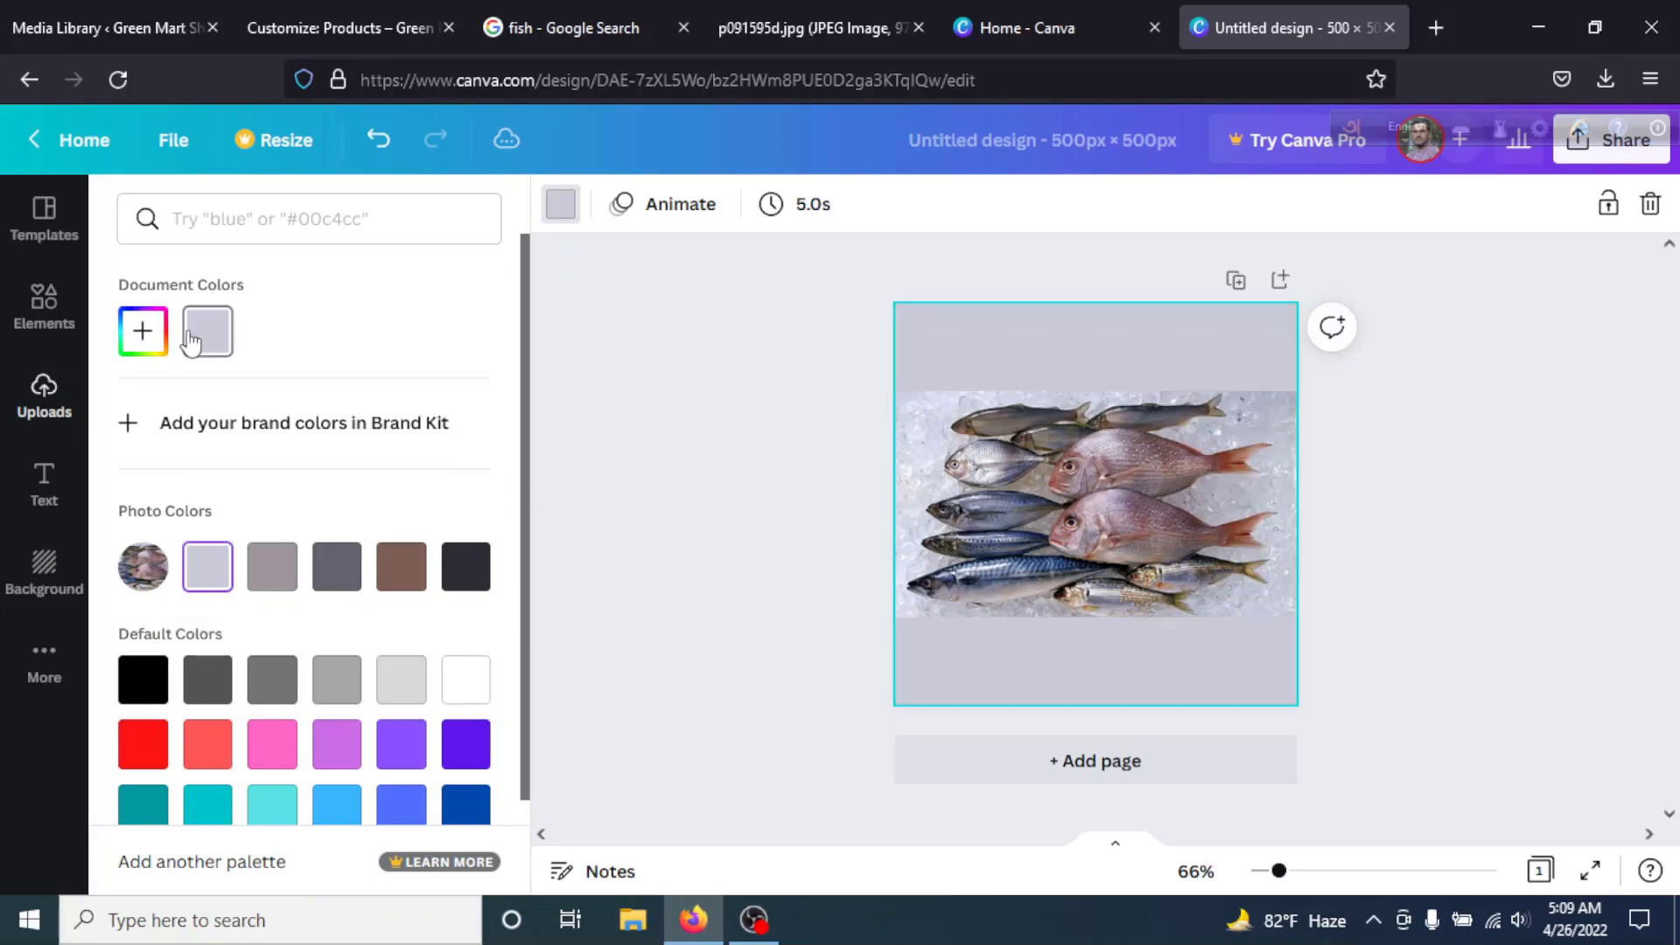
left_click(233, 353)
left_click(1394, 480)
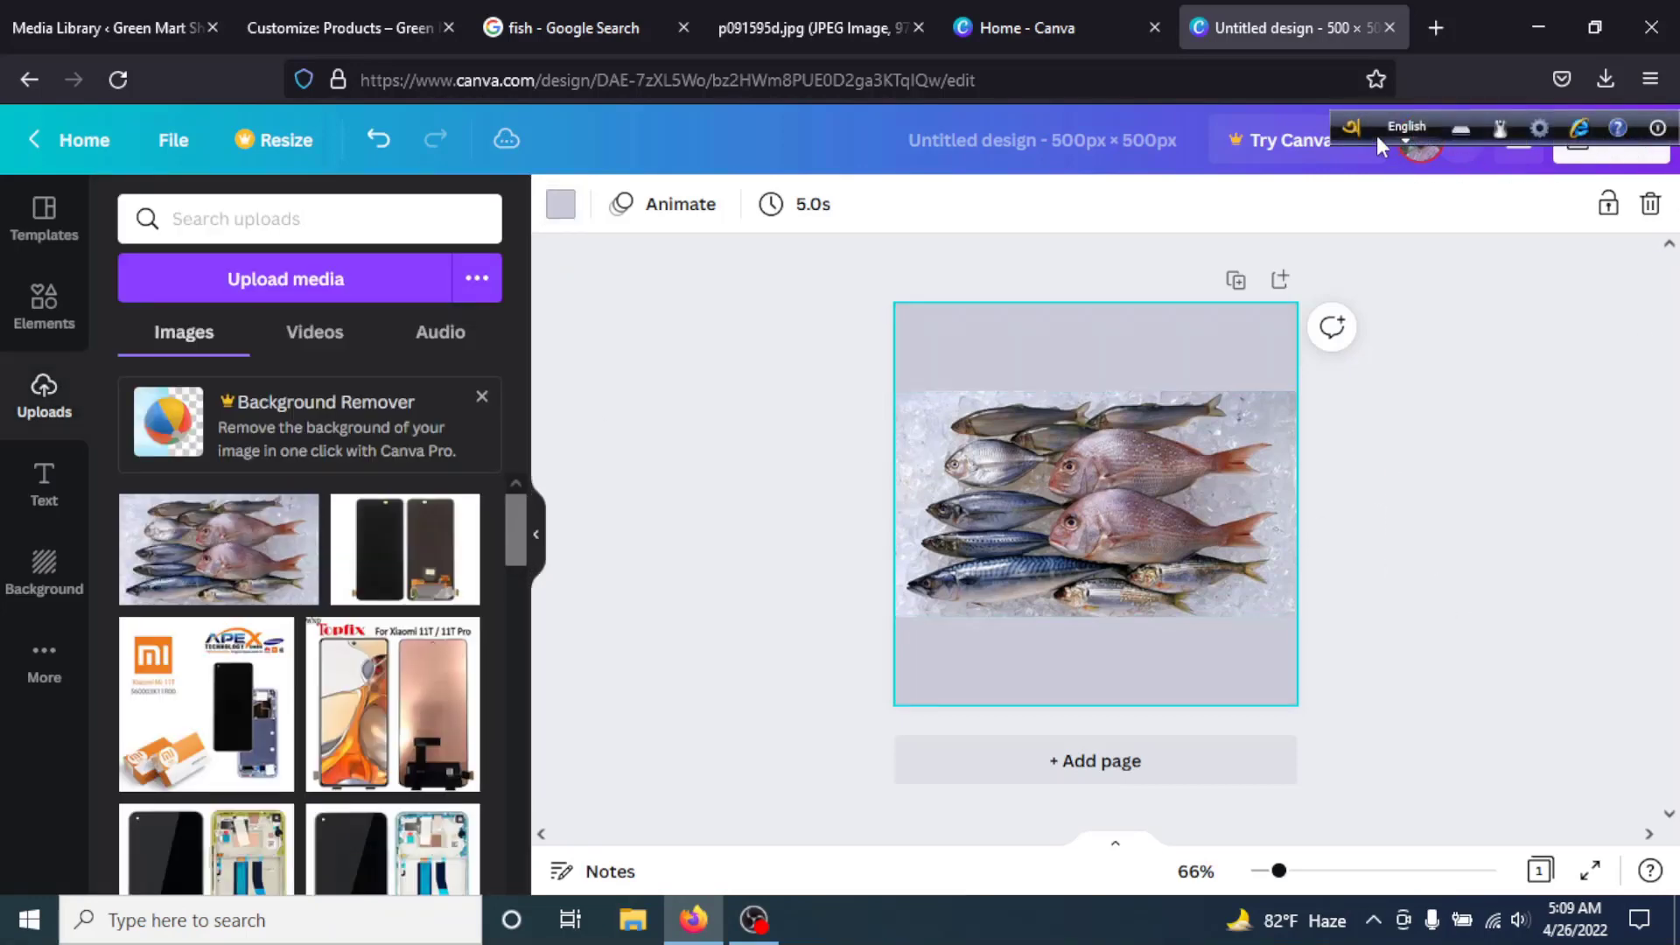
Download the design as a 500 × 500 px PNG and look at the exported file in the Downloads folder.
left_click_drag(1356, 140, 1042, 158)
left_click(1613, 140)
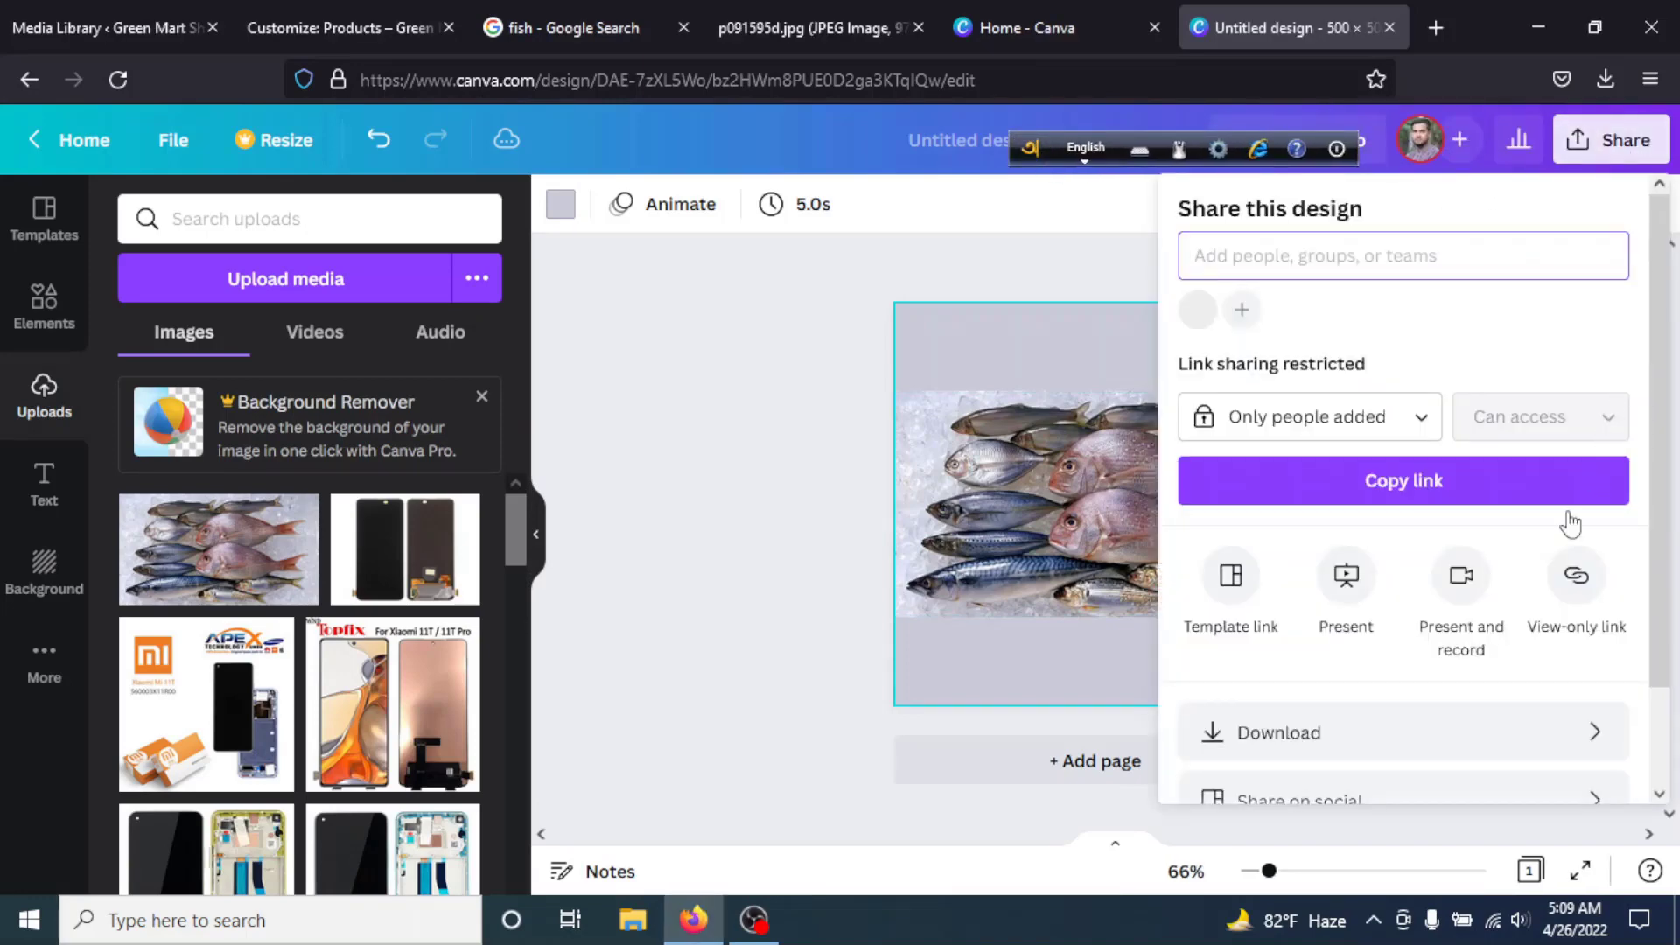
left_click(1330, 733)
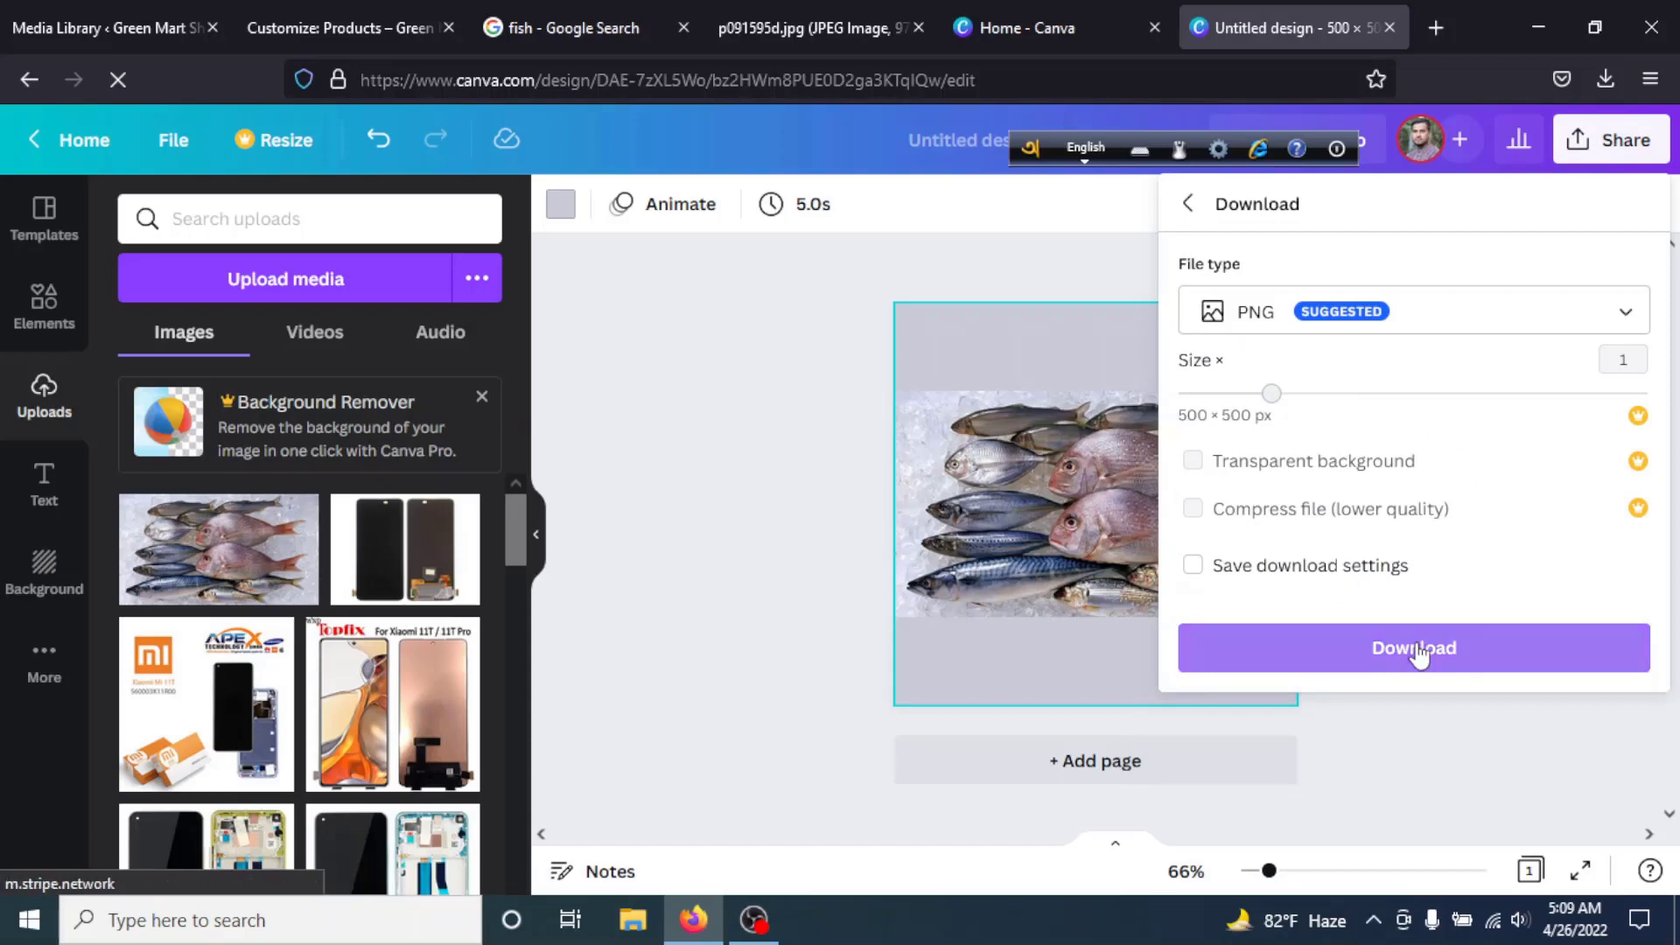
left_click(1404, 653)
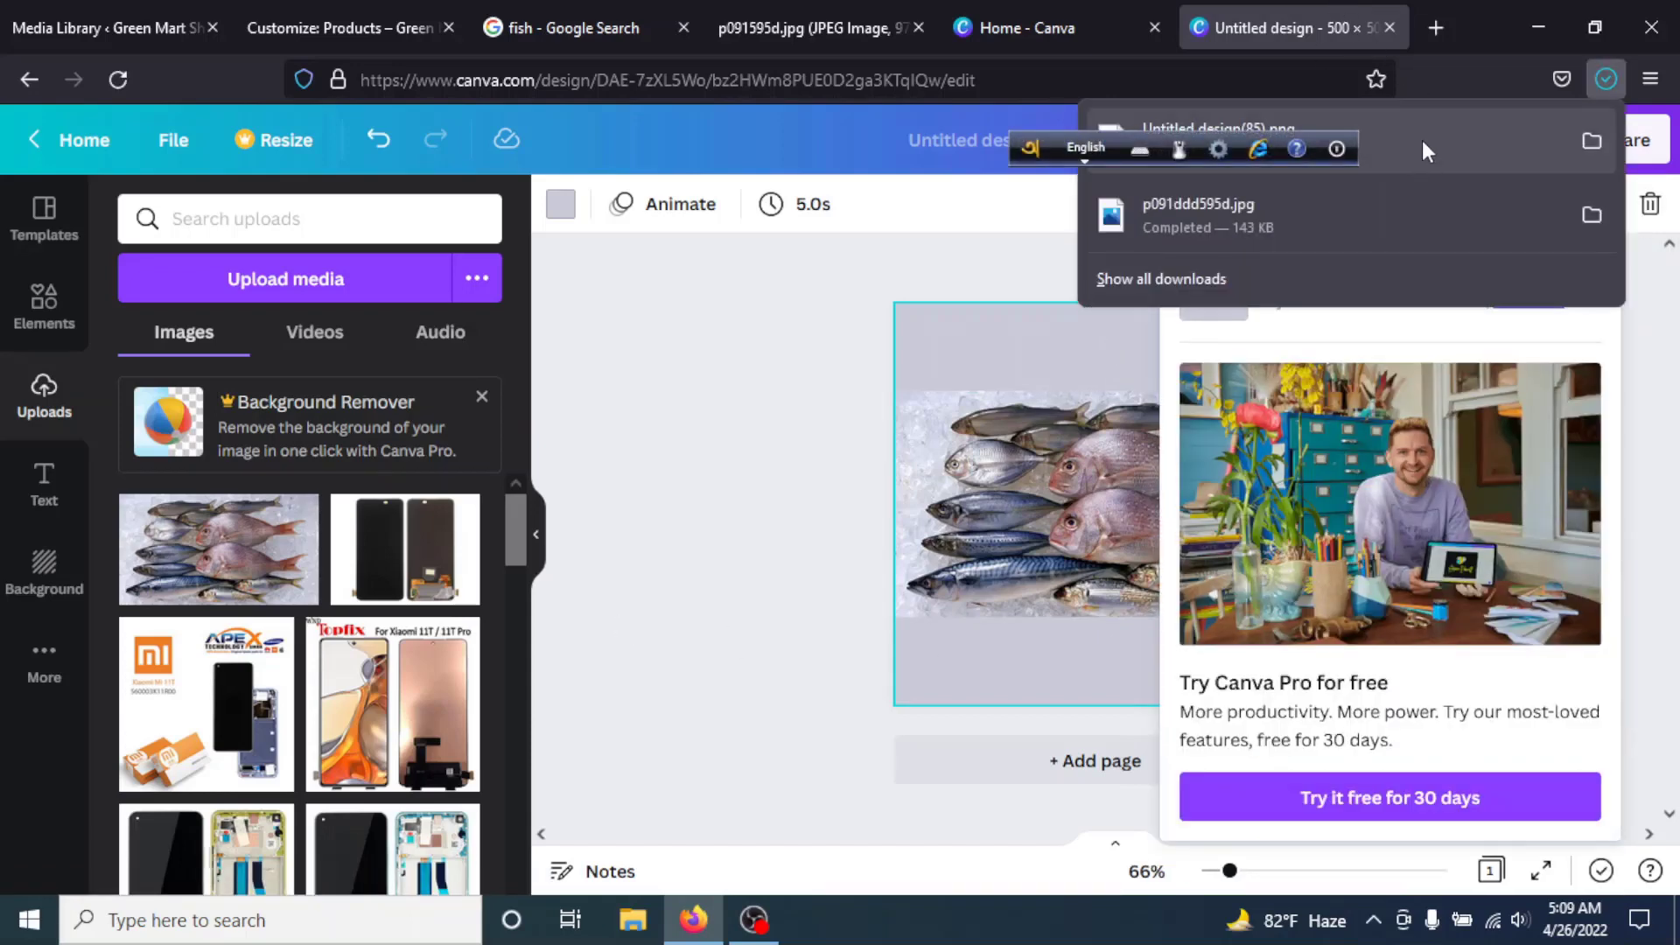
left_click(840, 774)
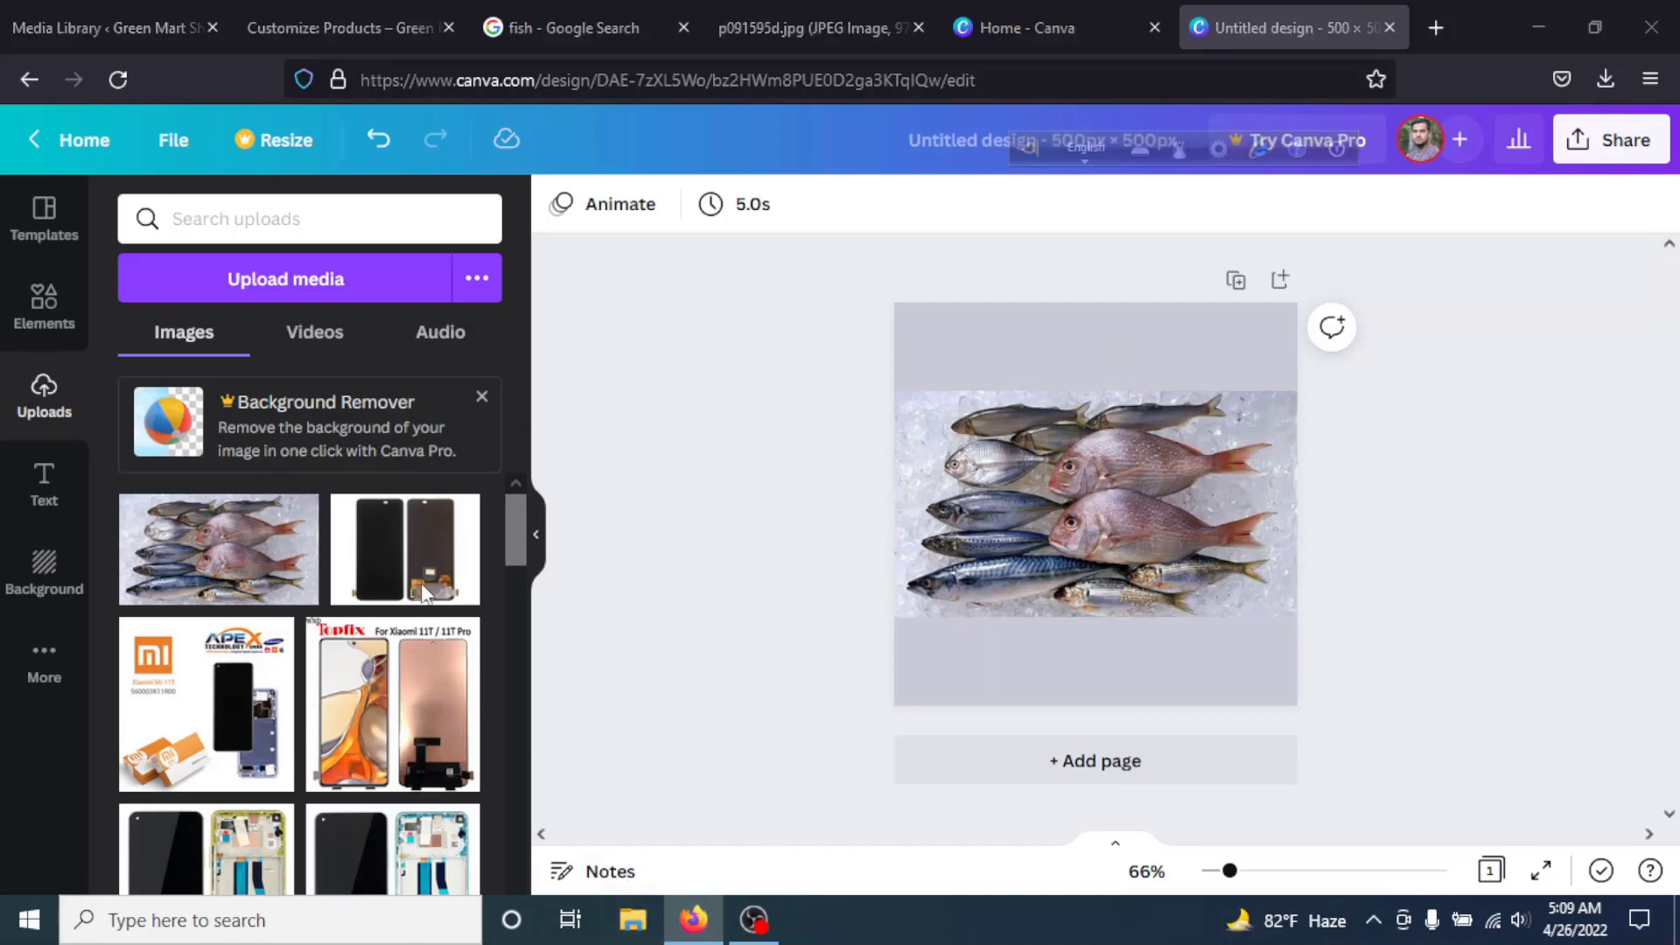
key("super+e")
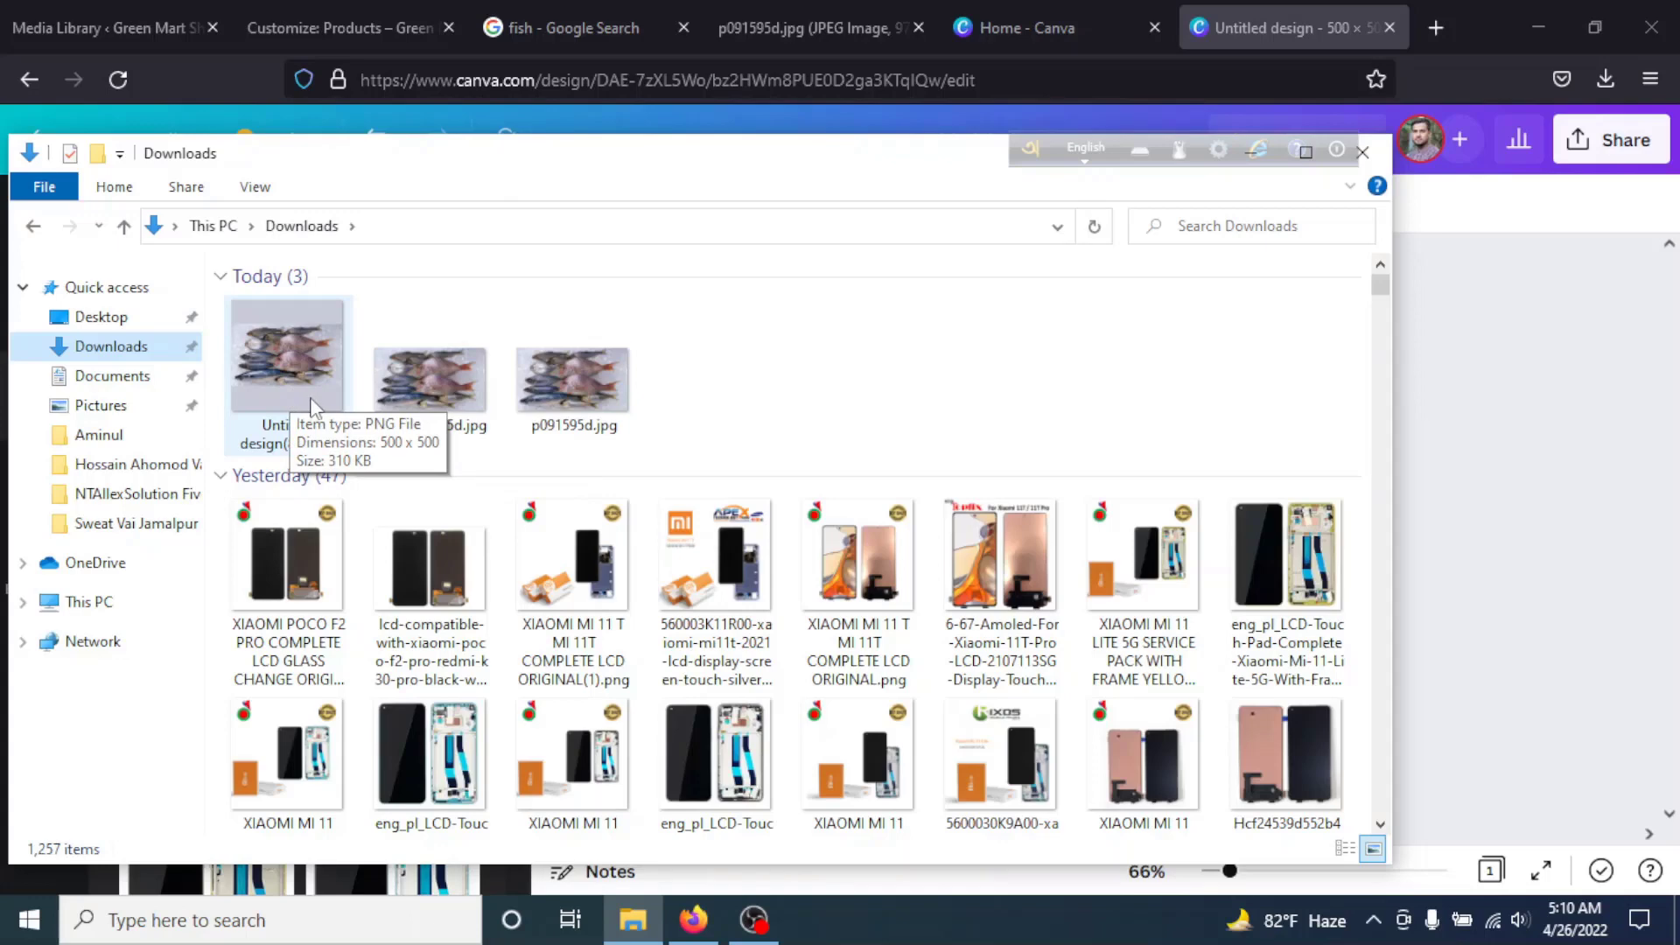
Find TinyPNG with the query "tiny png" and open tinypng.com in a new browser tab.
left_click(1436, 27)
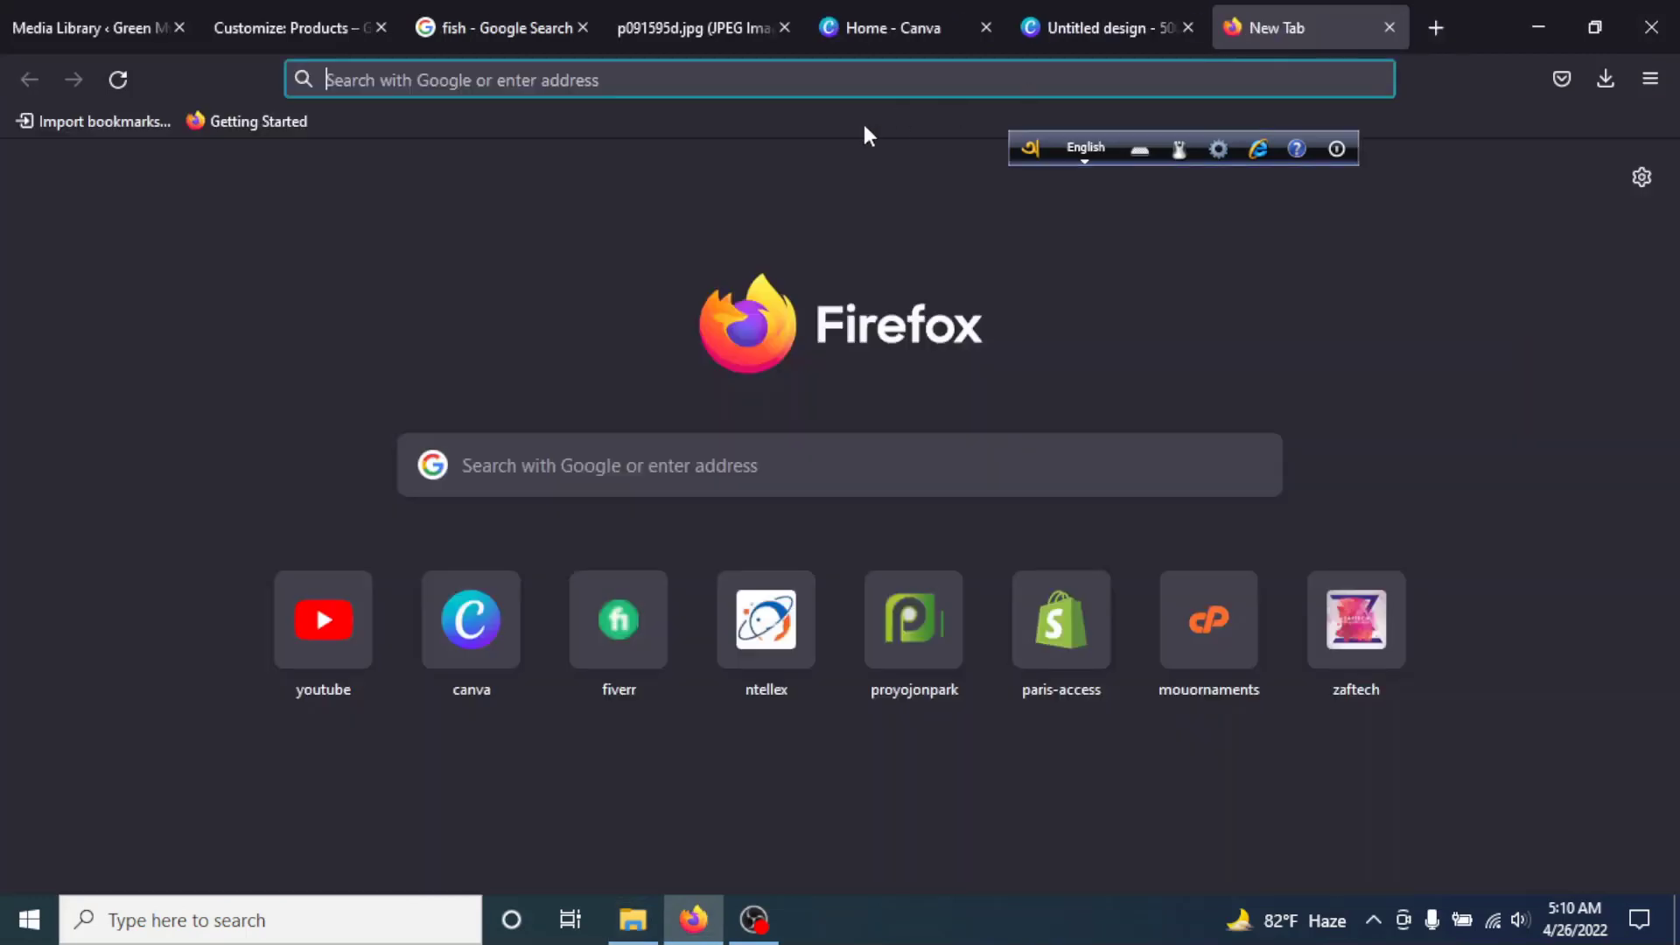
left_click(706, 468)
type("t")
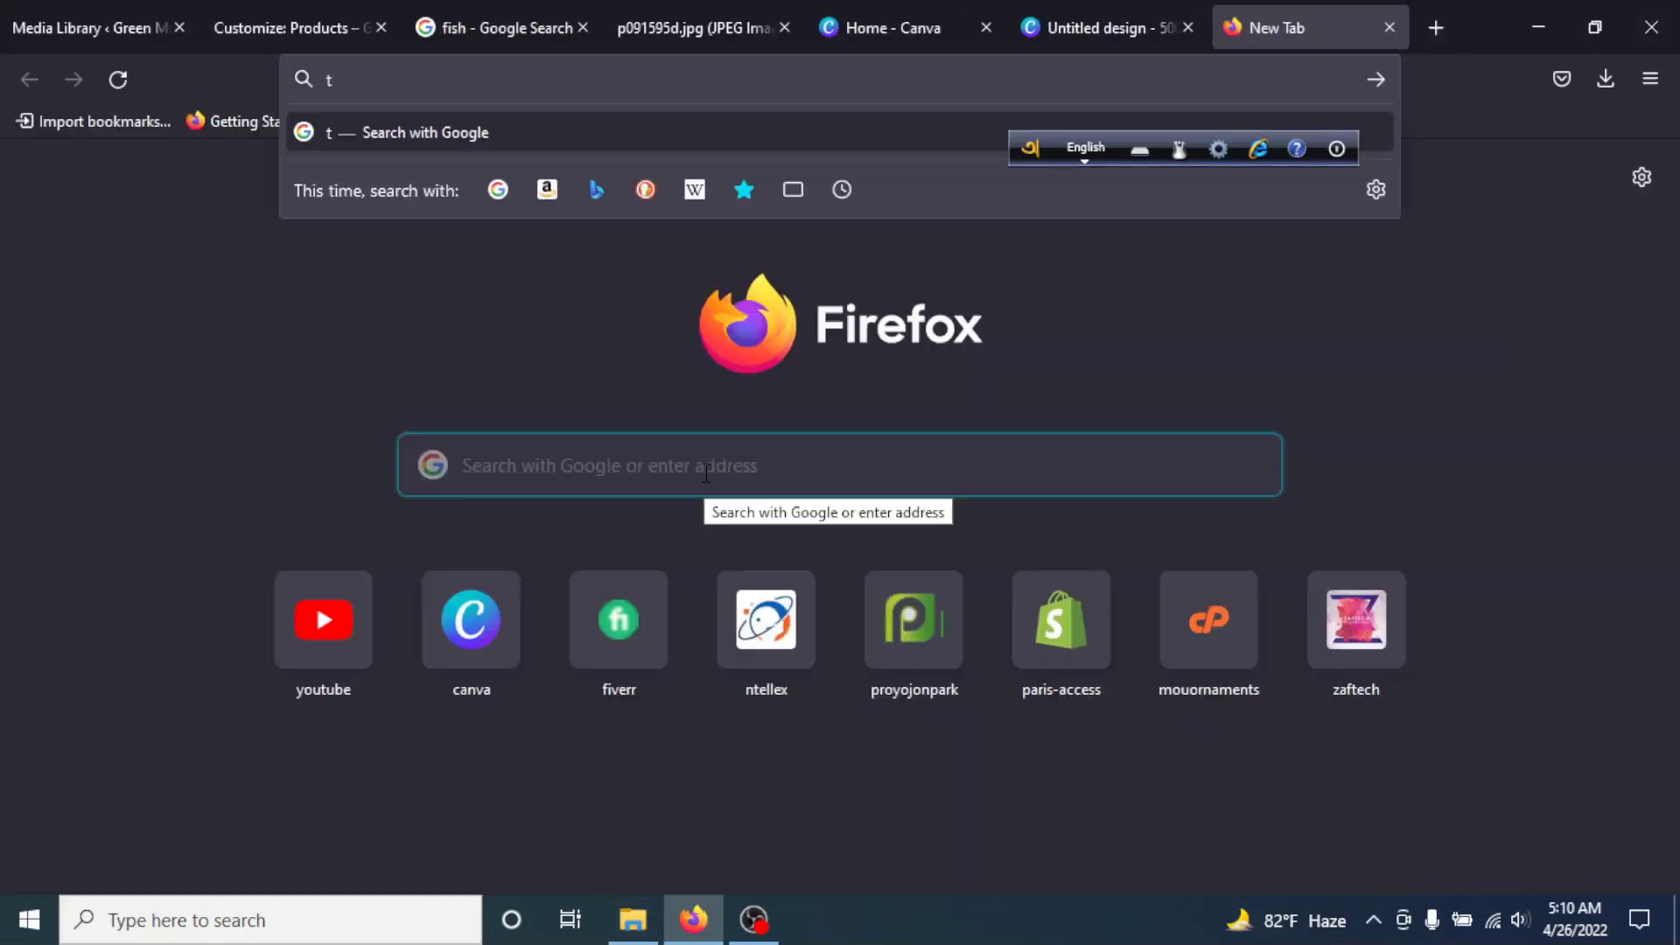
type("iny png")
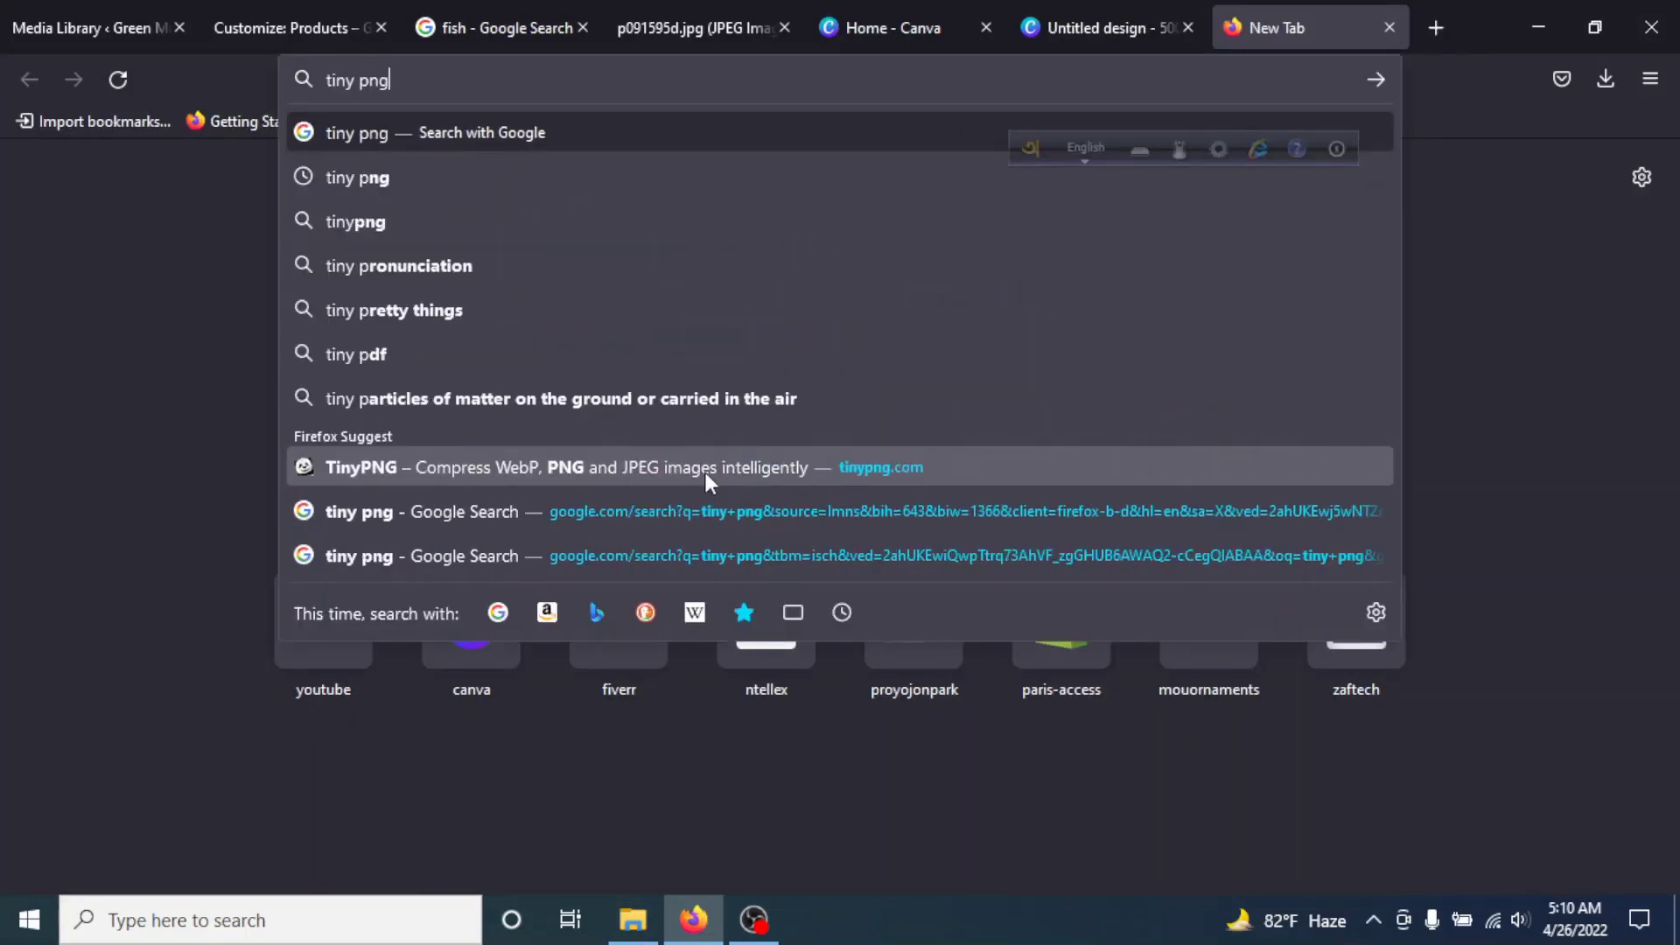
key("Return")
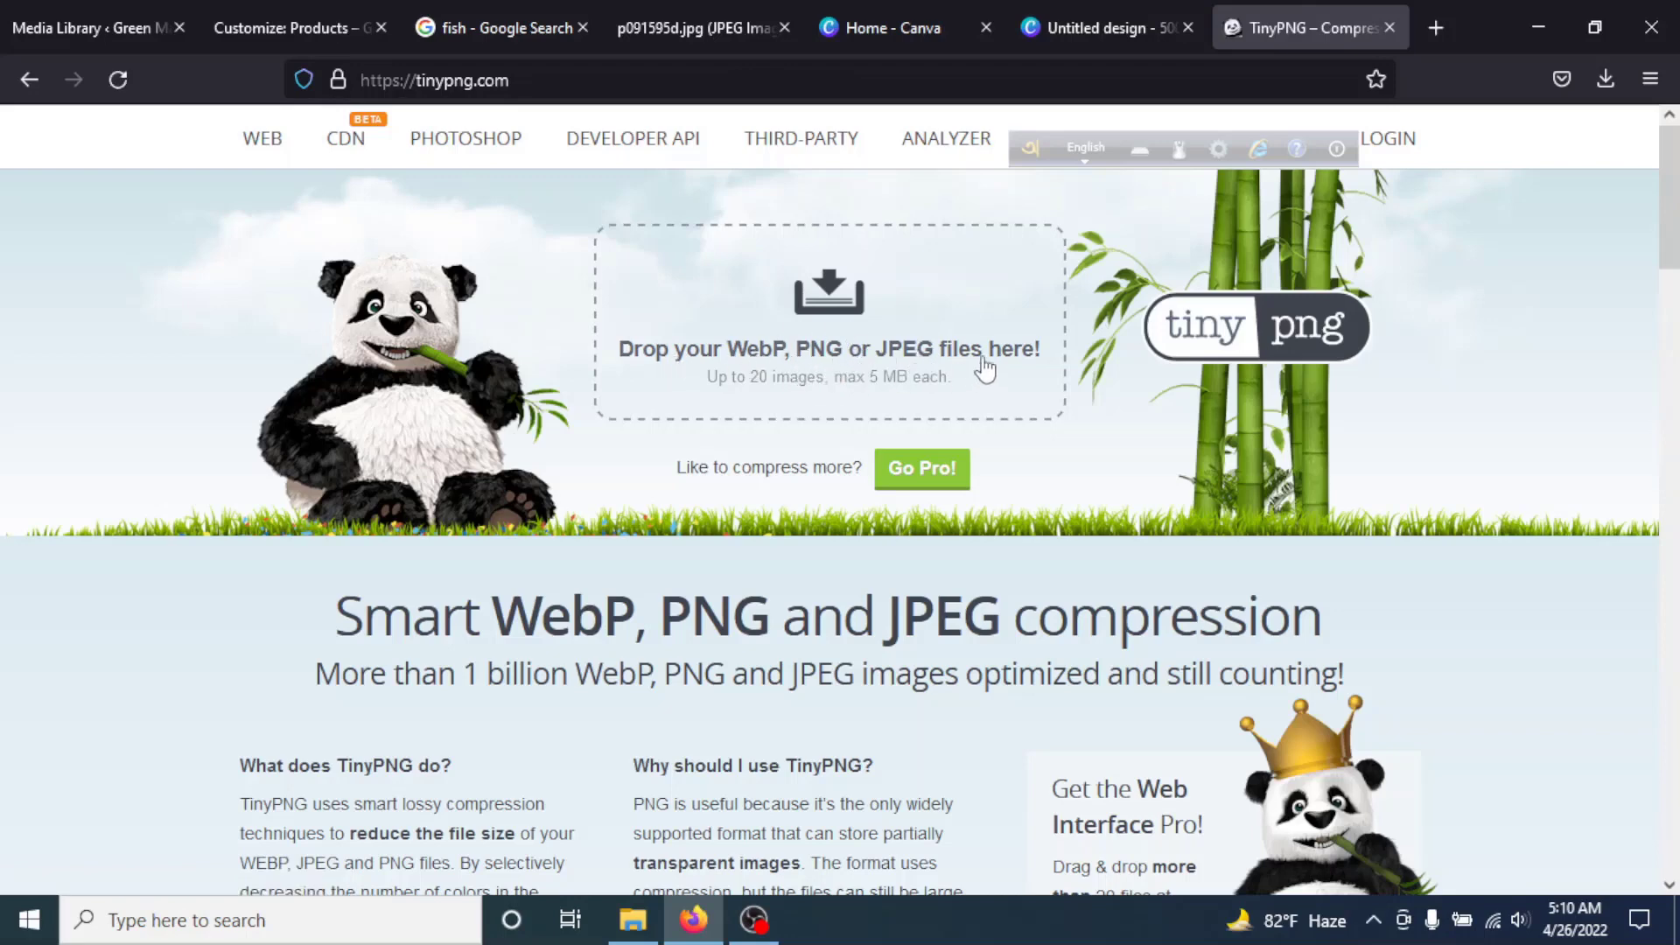
Compress Untitled design(85).png with TinyPNG and download the compressed file.
left_click(824, 306)
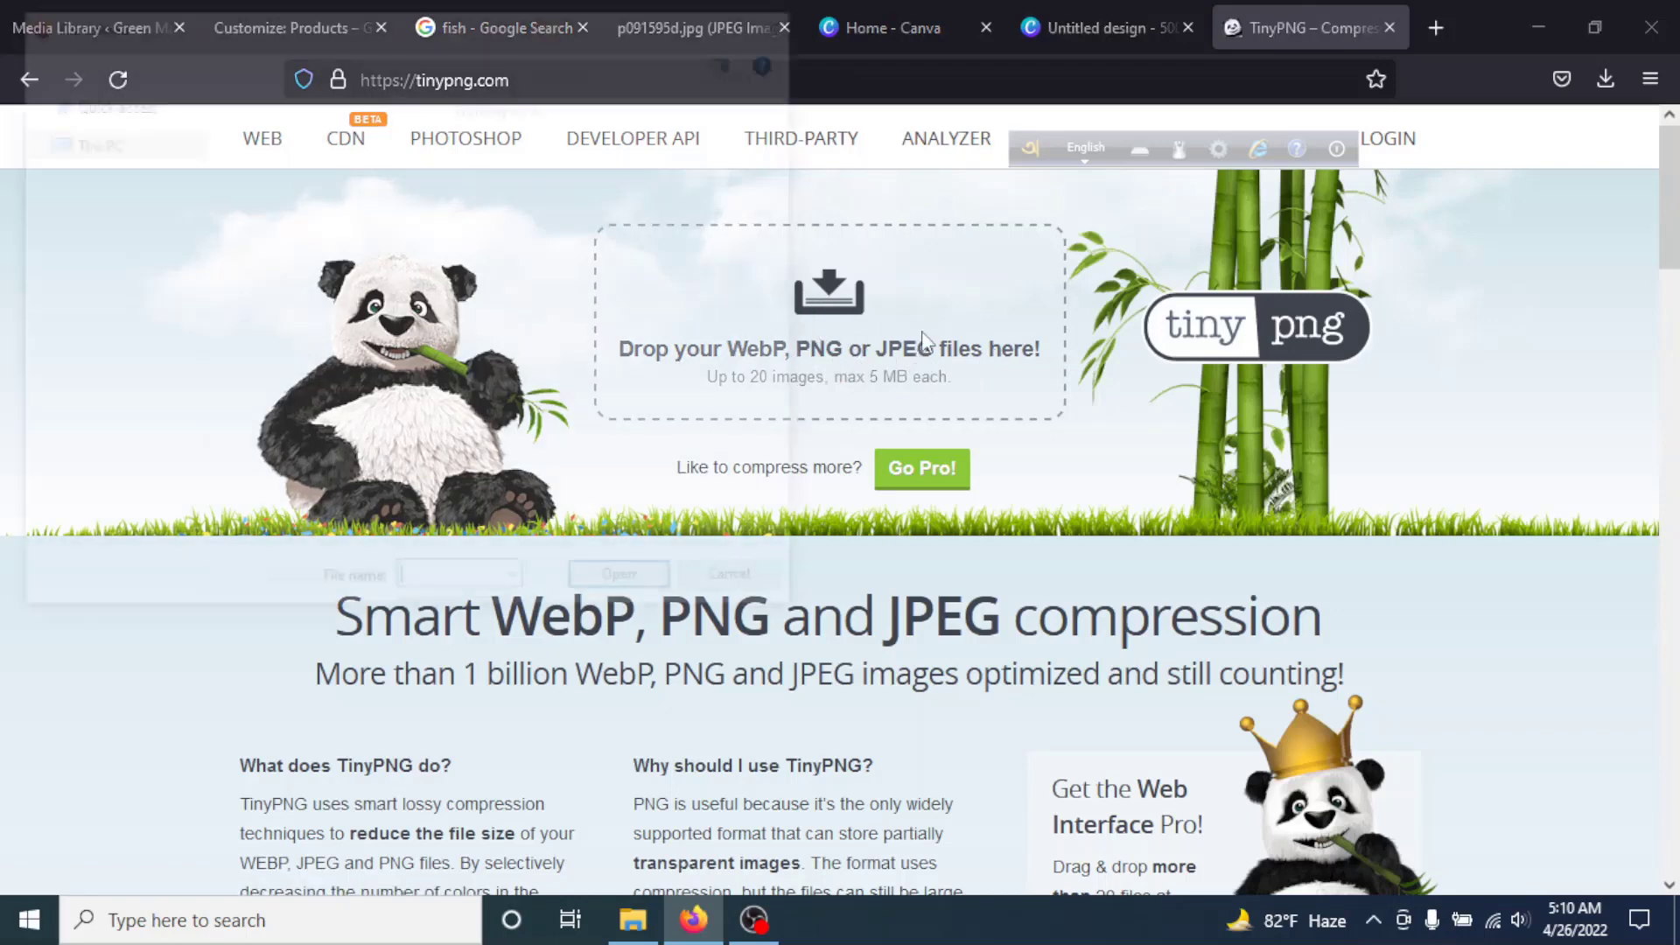
left_click(301, 238)
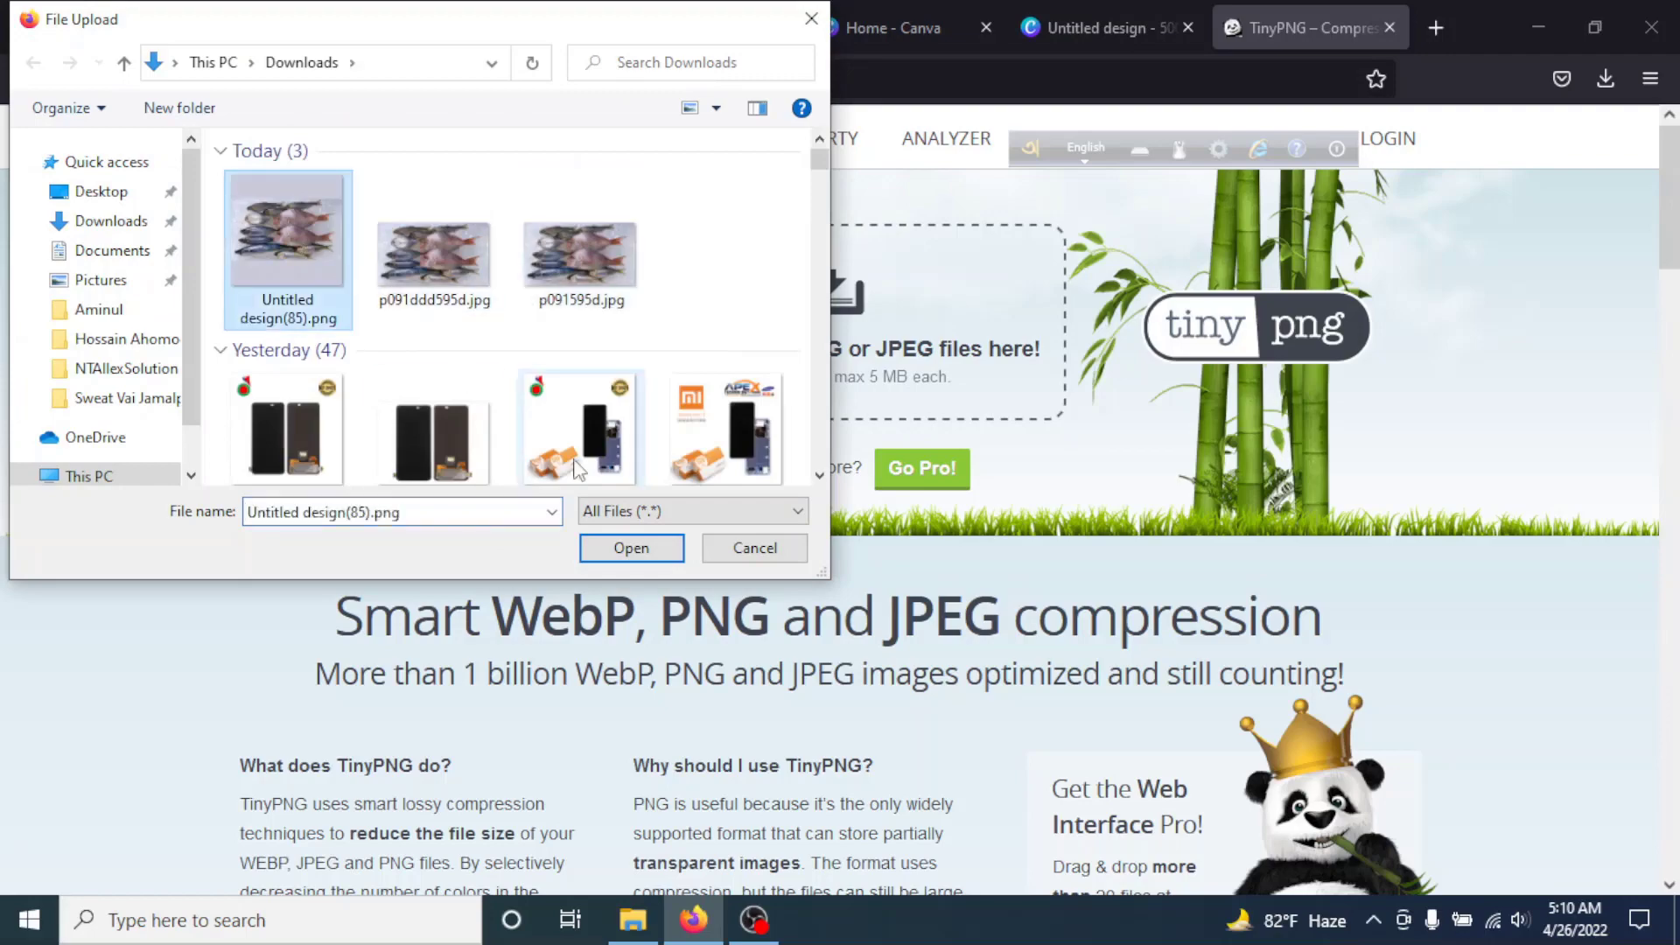
left_click(627, 546)
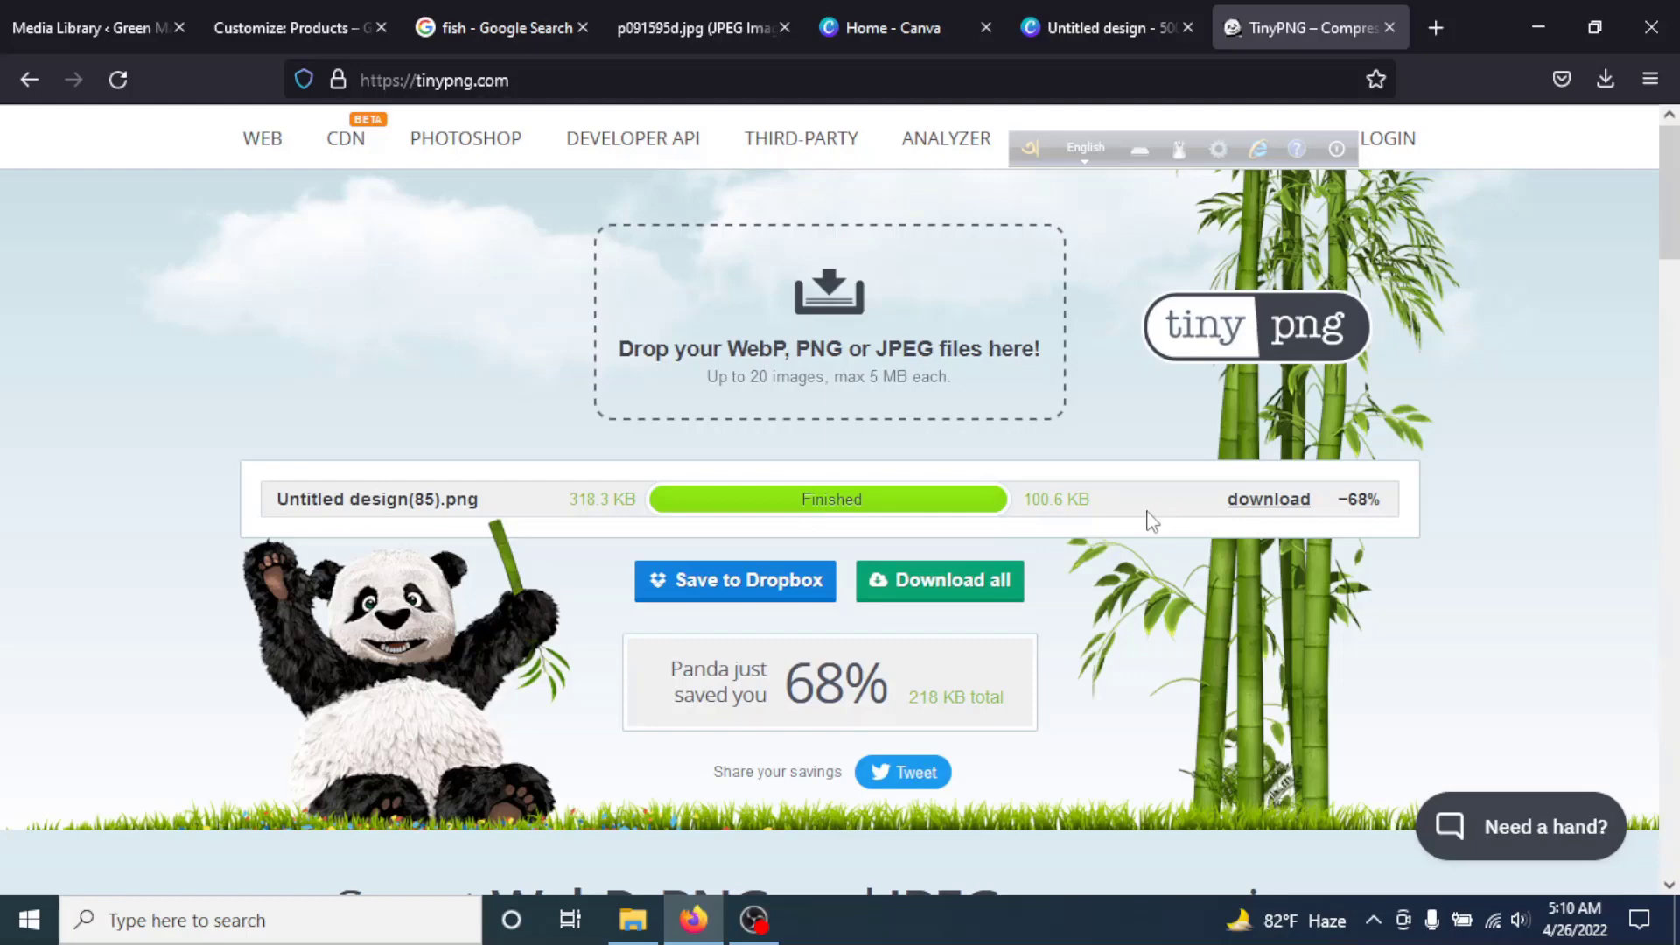
left_click(1266, 500)
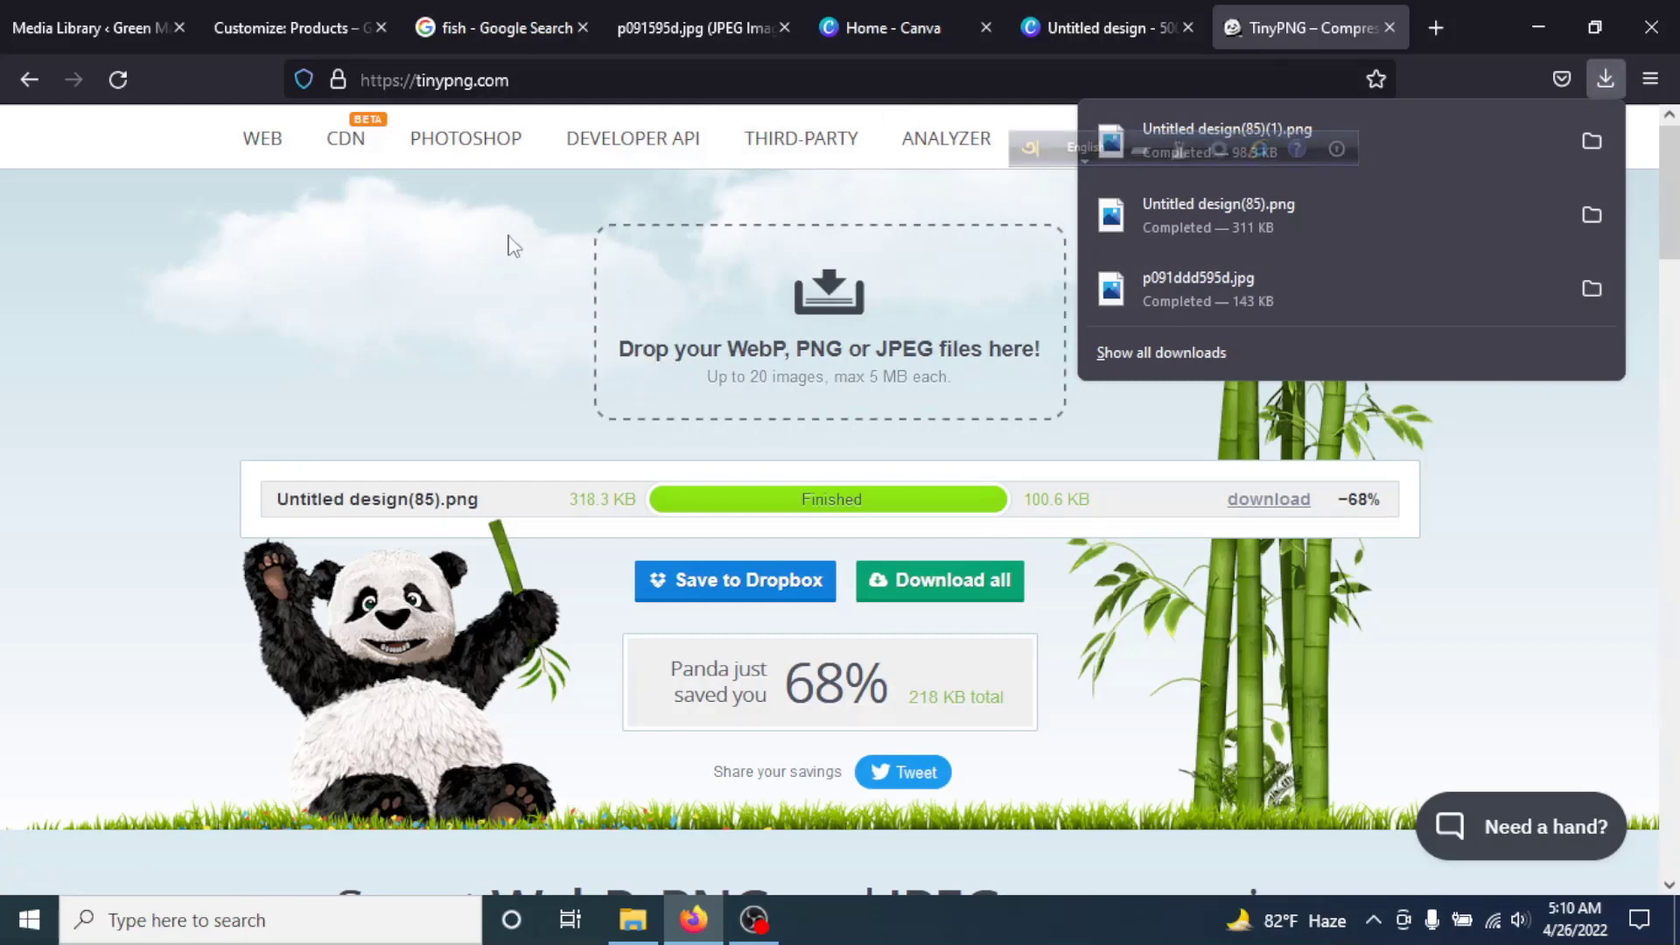
Return to the WordPress media library, close the attachment details, and open the East Coast Small Sole Fish product for editing from All Products.
left_click(97, 24)
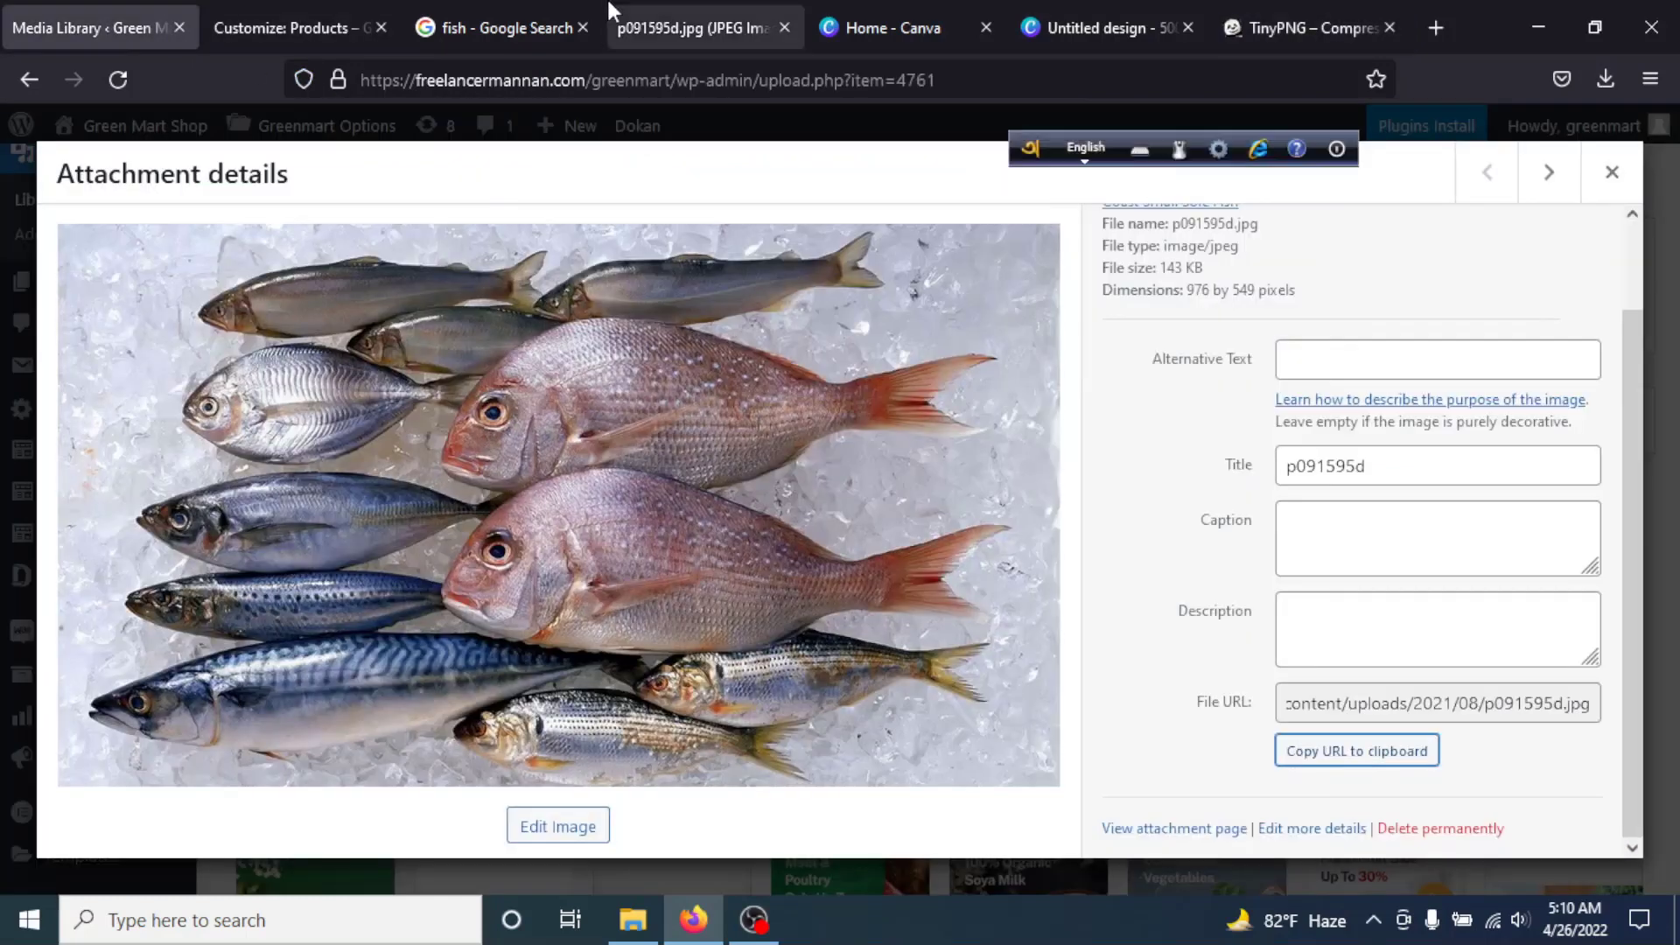
left_click(1611, 172)
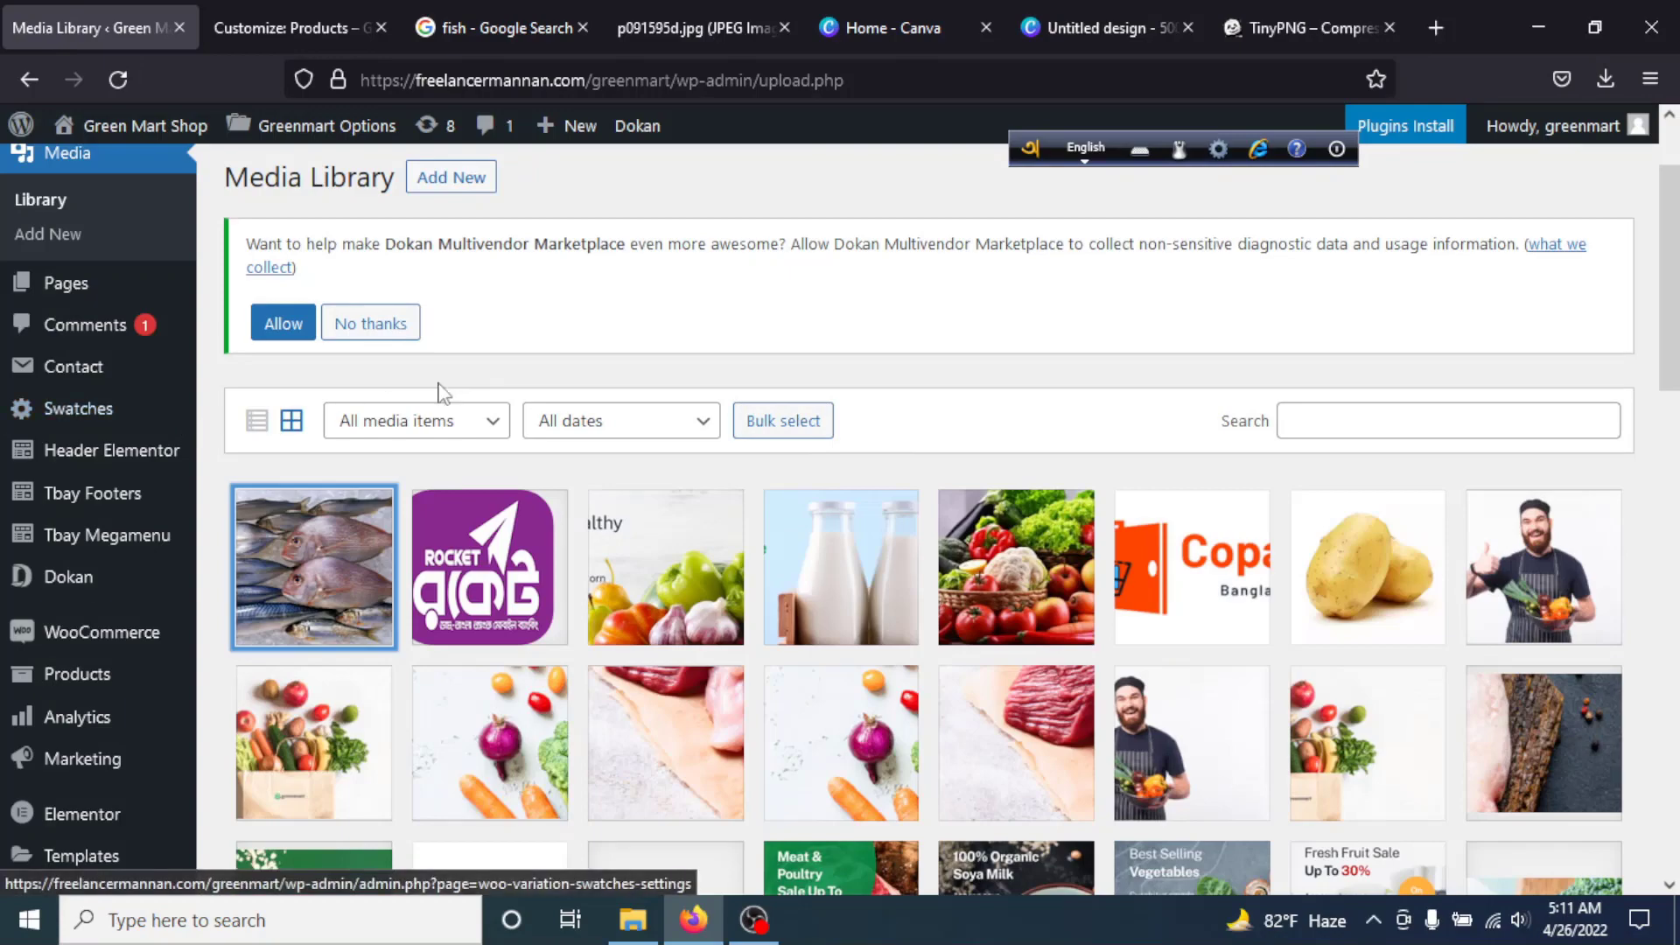
mouse_move(125, 691)
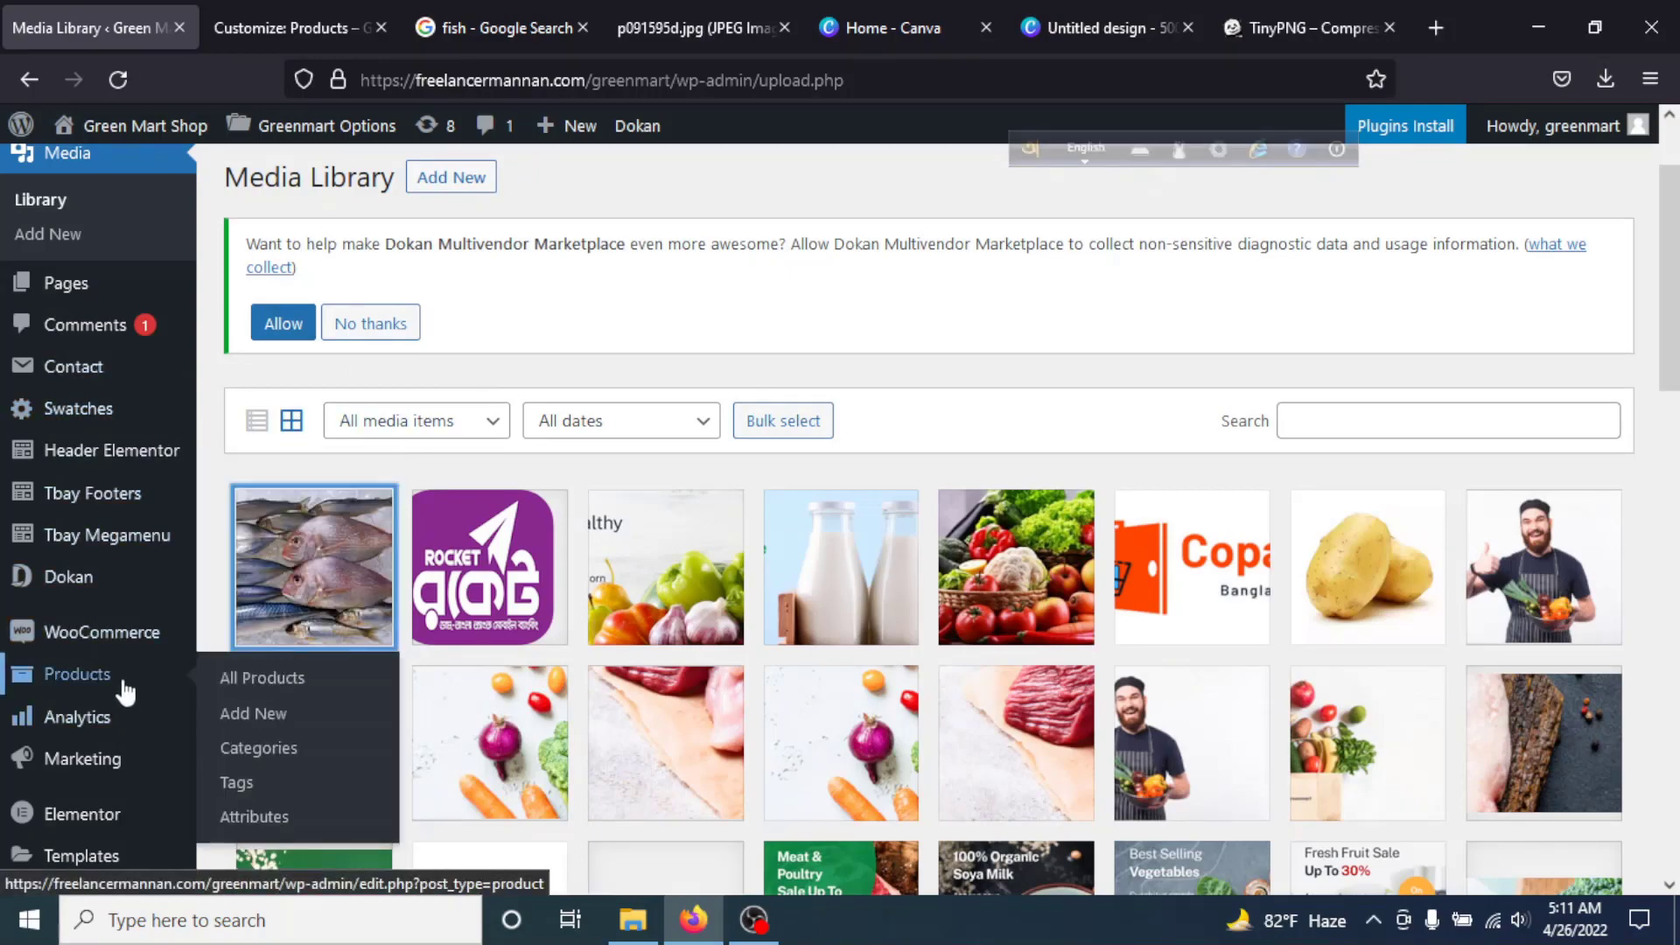
left_click(245, 677)
scroll(782, 527, "down", 7)
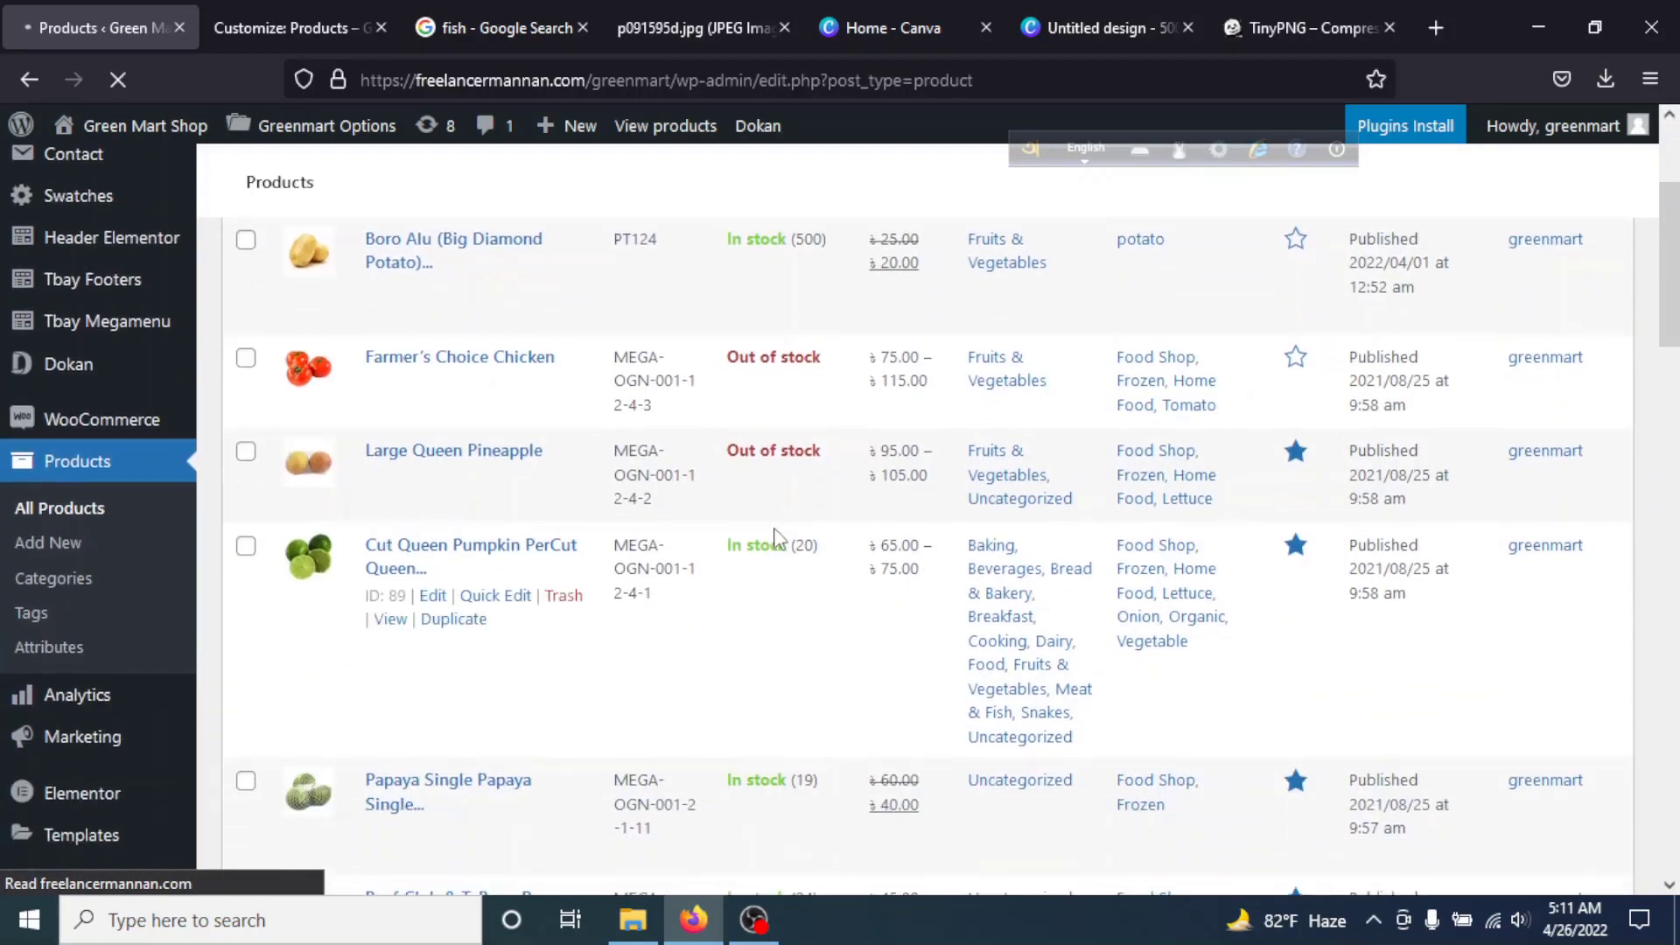
scroll(781, 527, "up", 3)
scroll(906, 543, "down", 5)
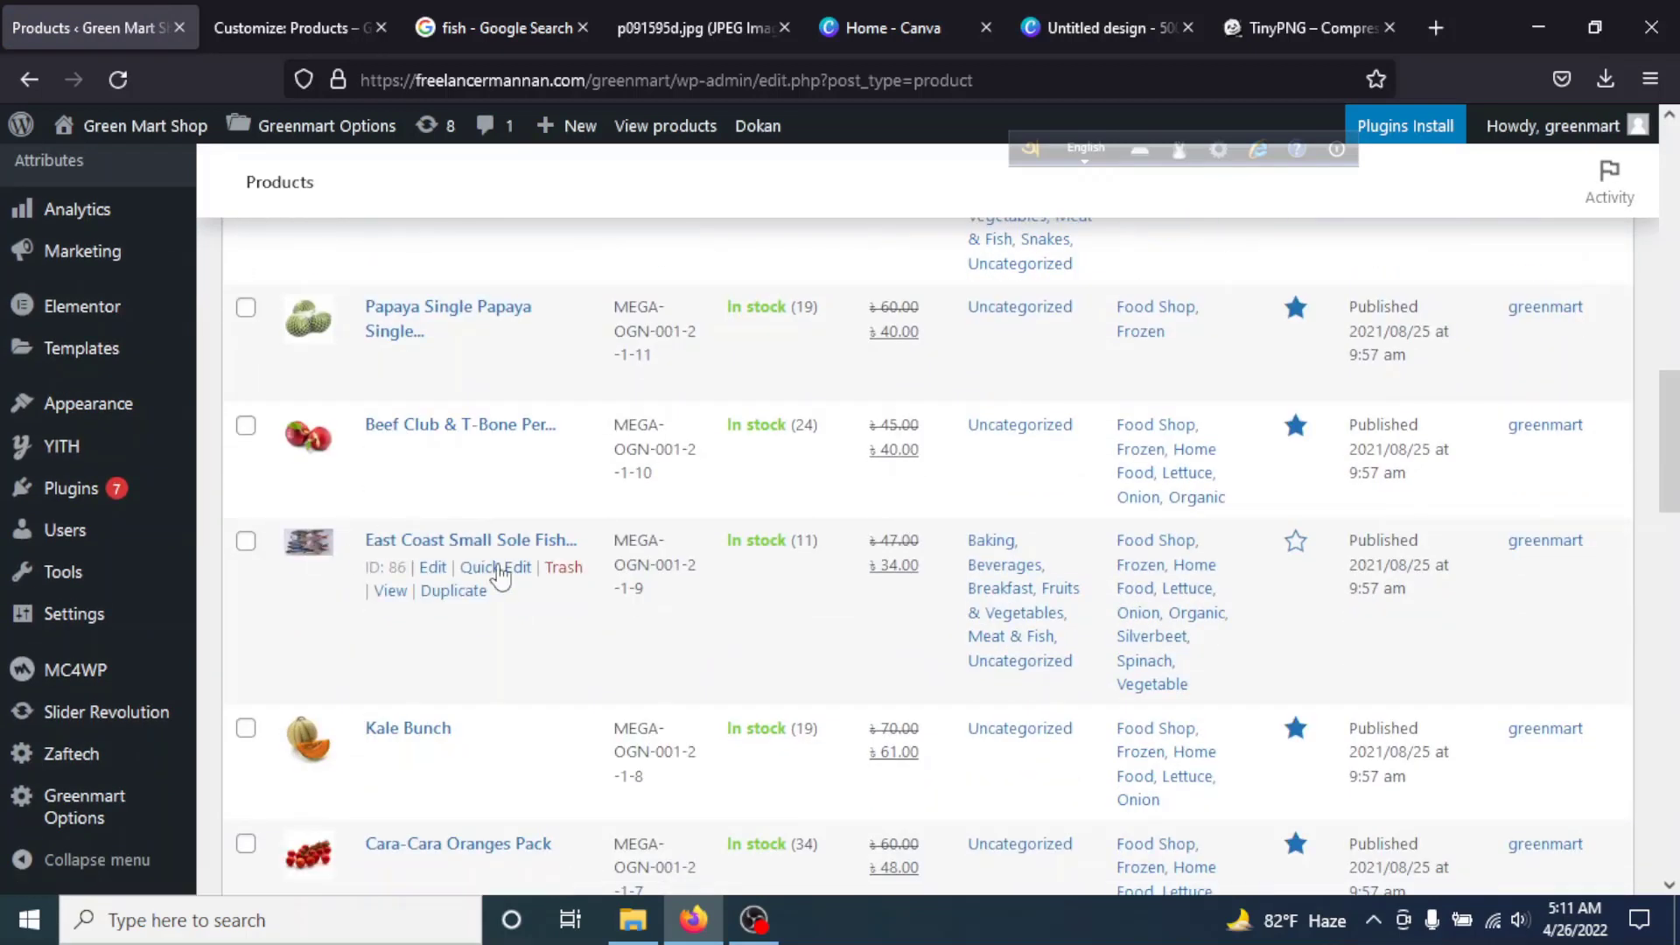
left_click(431, 573)
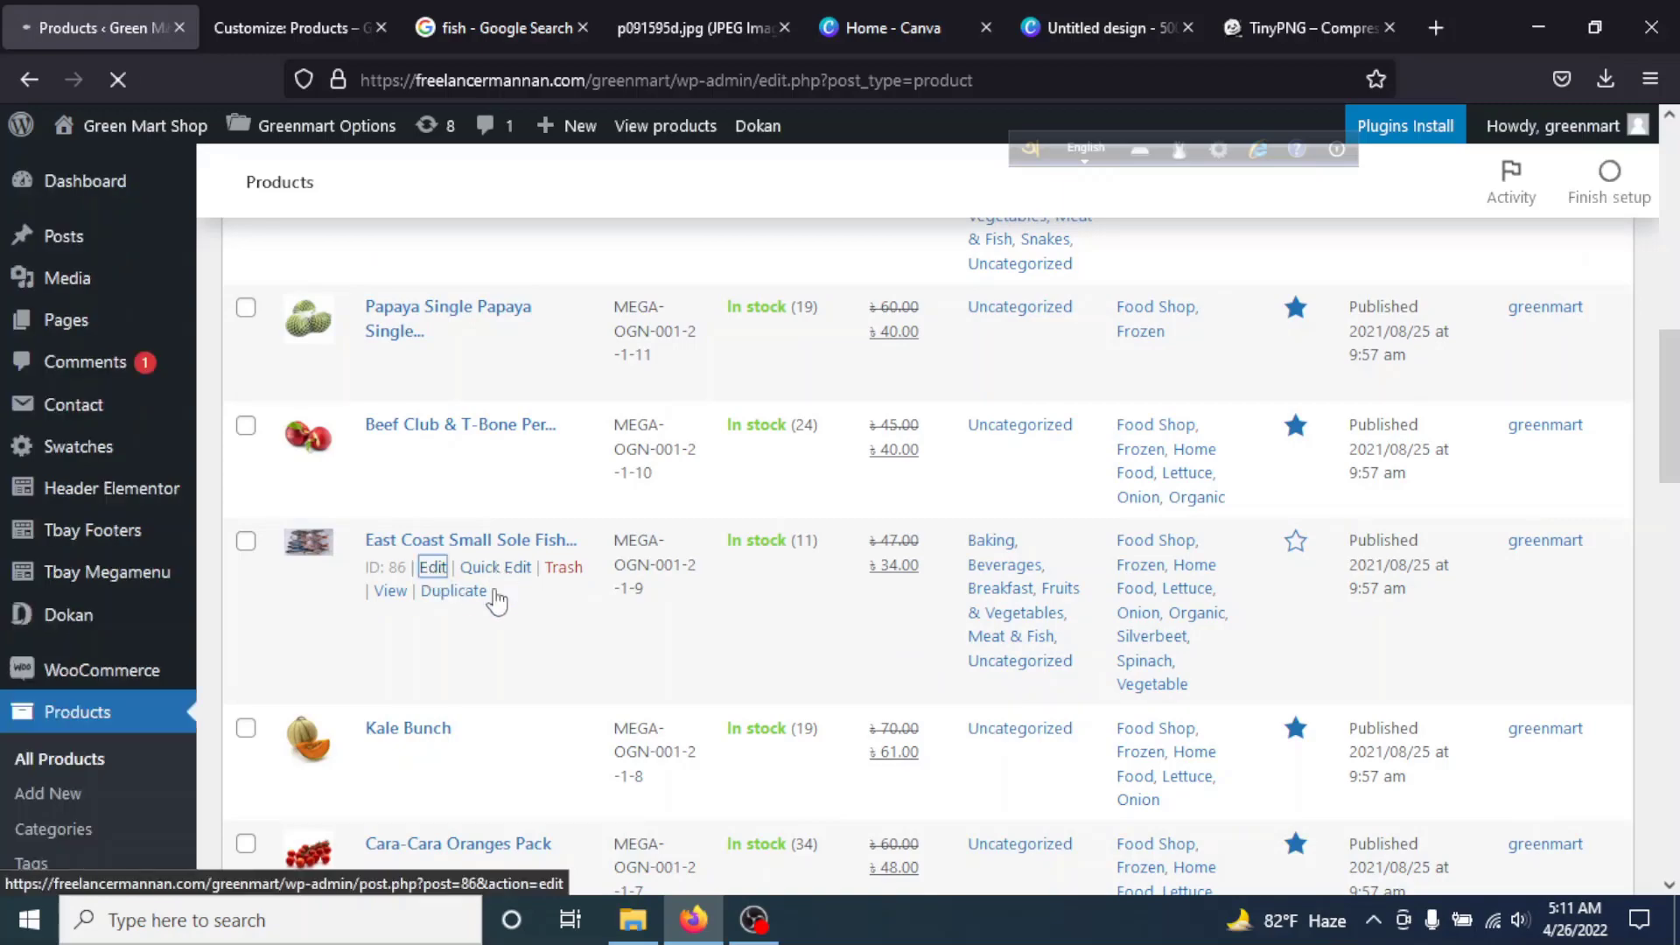
Remove the current product image from the East Coast Small Sole Fish product.
scroll(669, 525, "down", 6)
scroll(1045, 582, "down", 12)
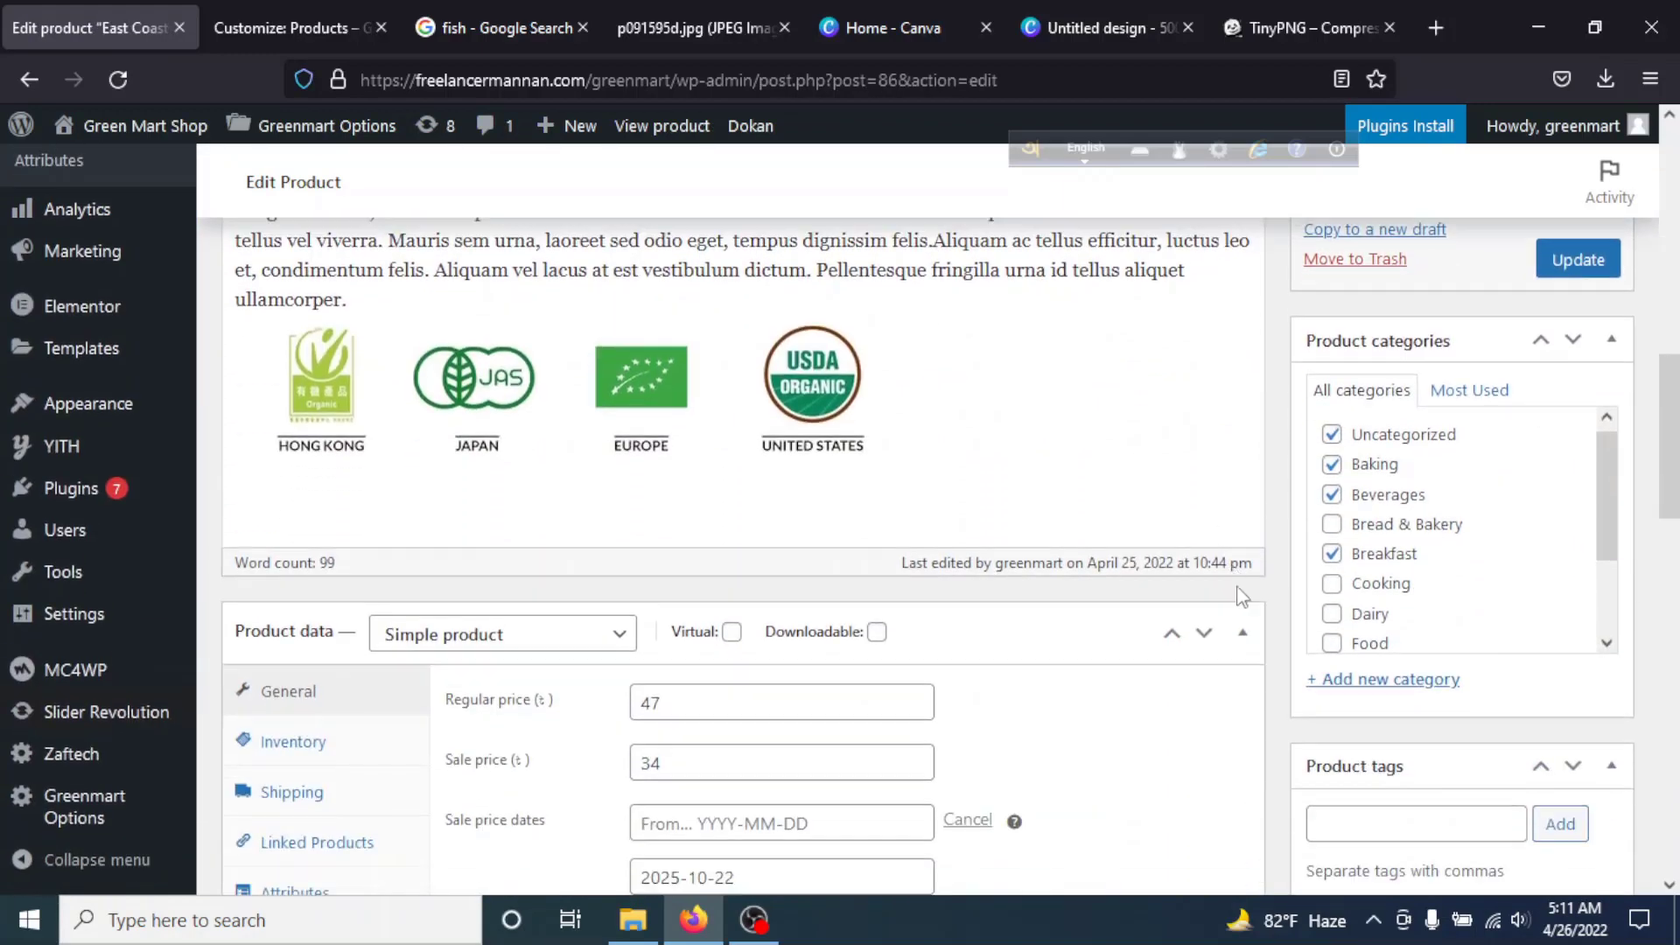
scroll(1277, 598, "down", 6)
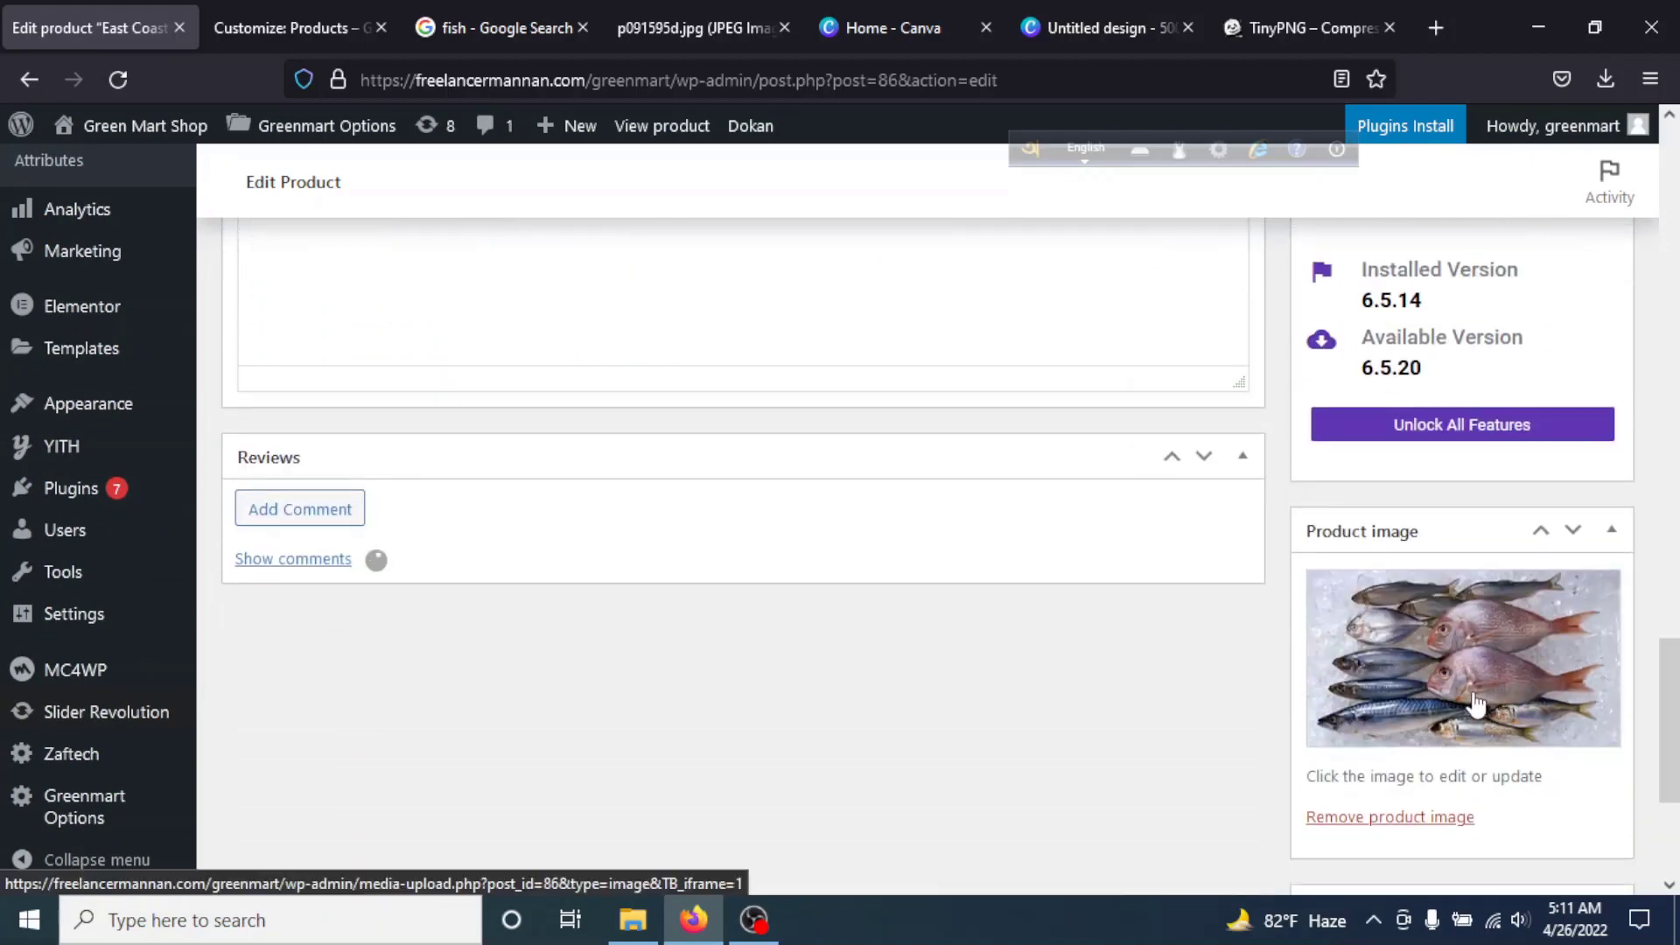
scroll(1505, 691, "down", 1)
scroll(1520, 685, "down", 3)
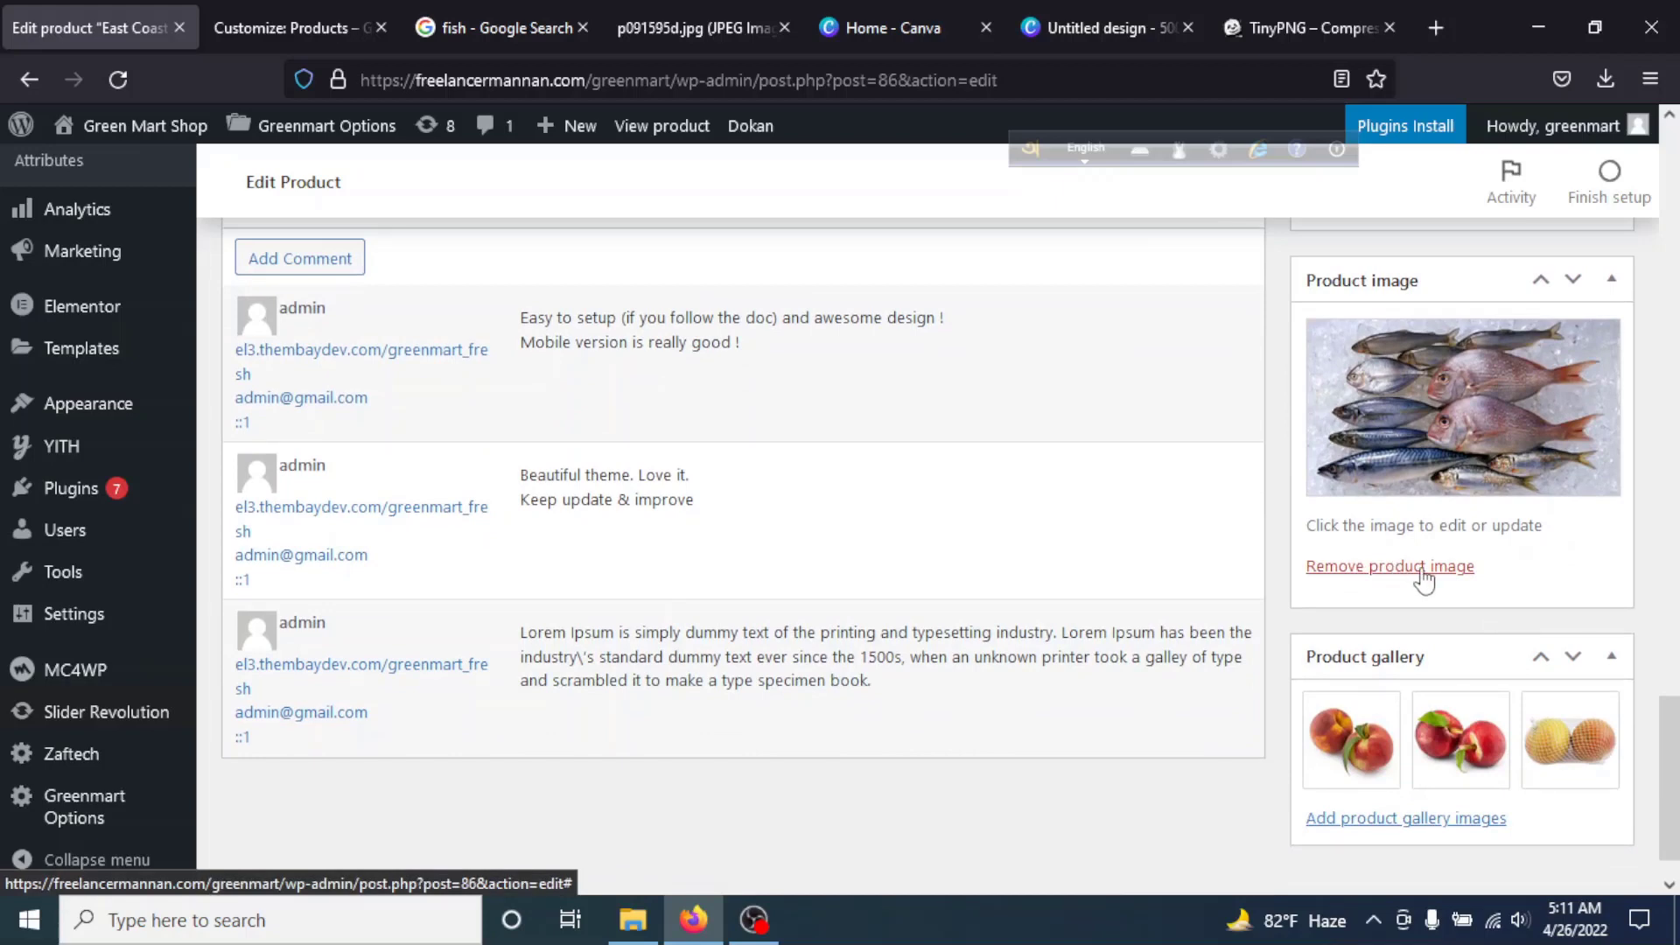
left_click(1434, 571)
Upload Untitled design(85)(1).png from the Downloads folder and set it as the product image.
scroll(1400, 534, "up", 2)
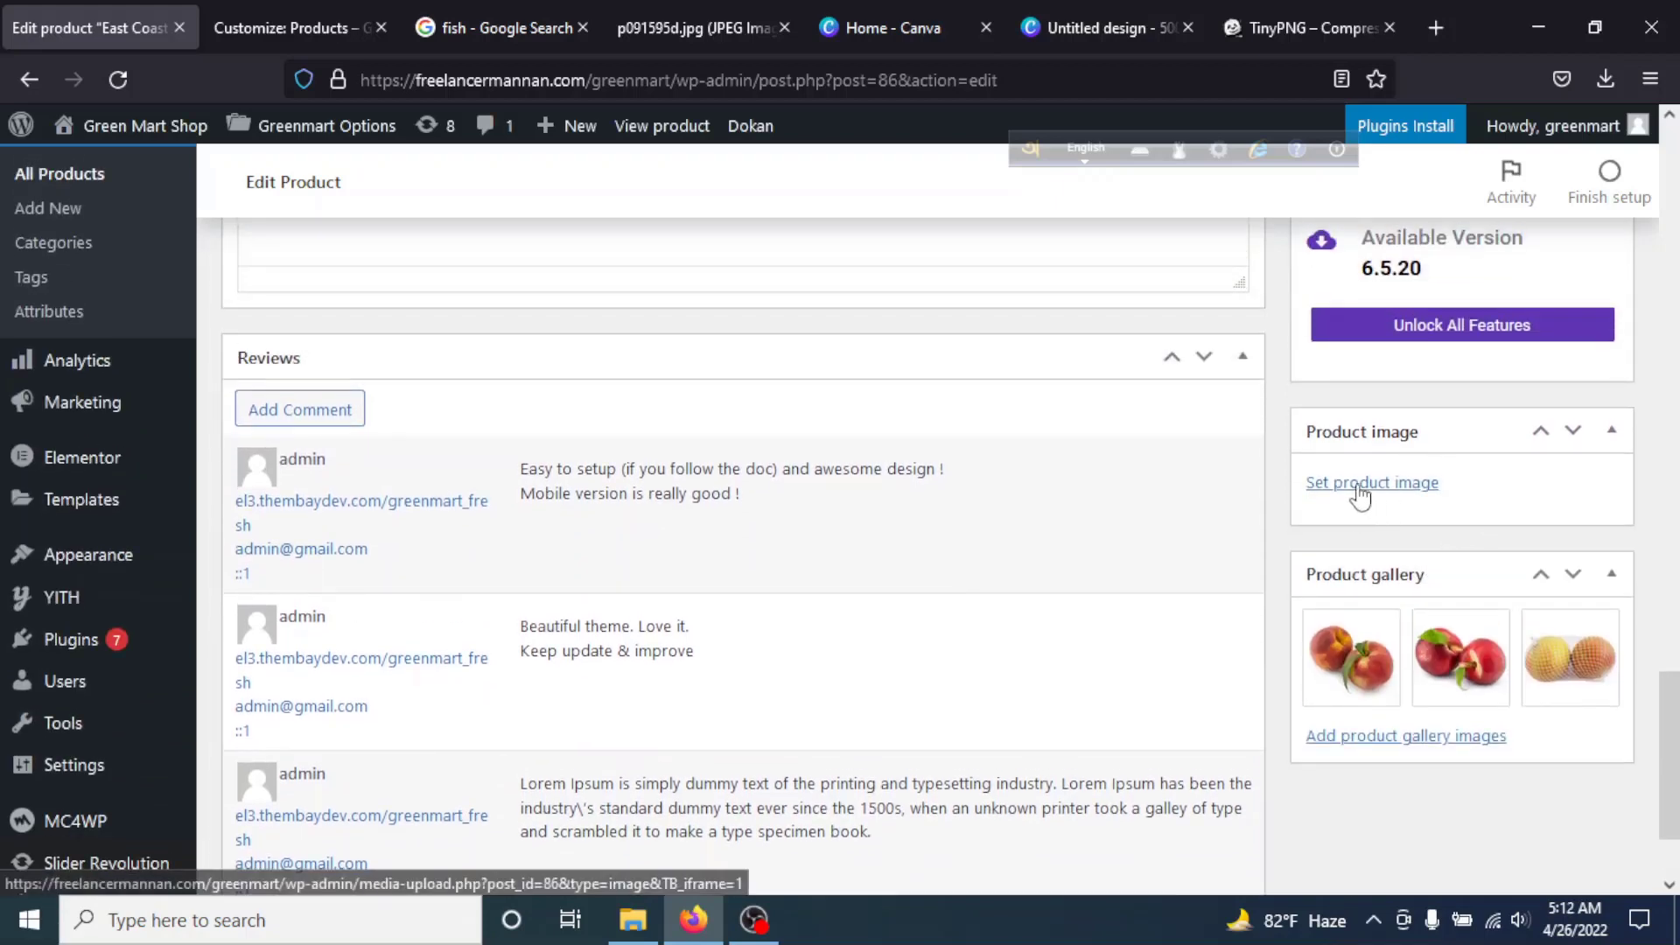
left_click(1358, 494)
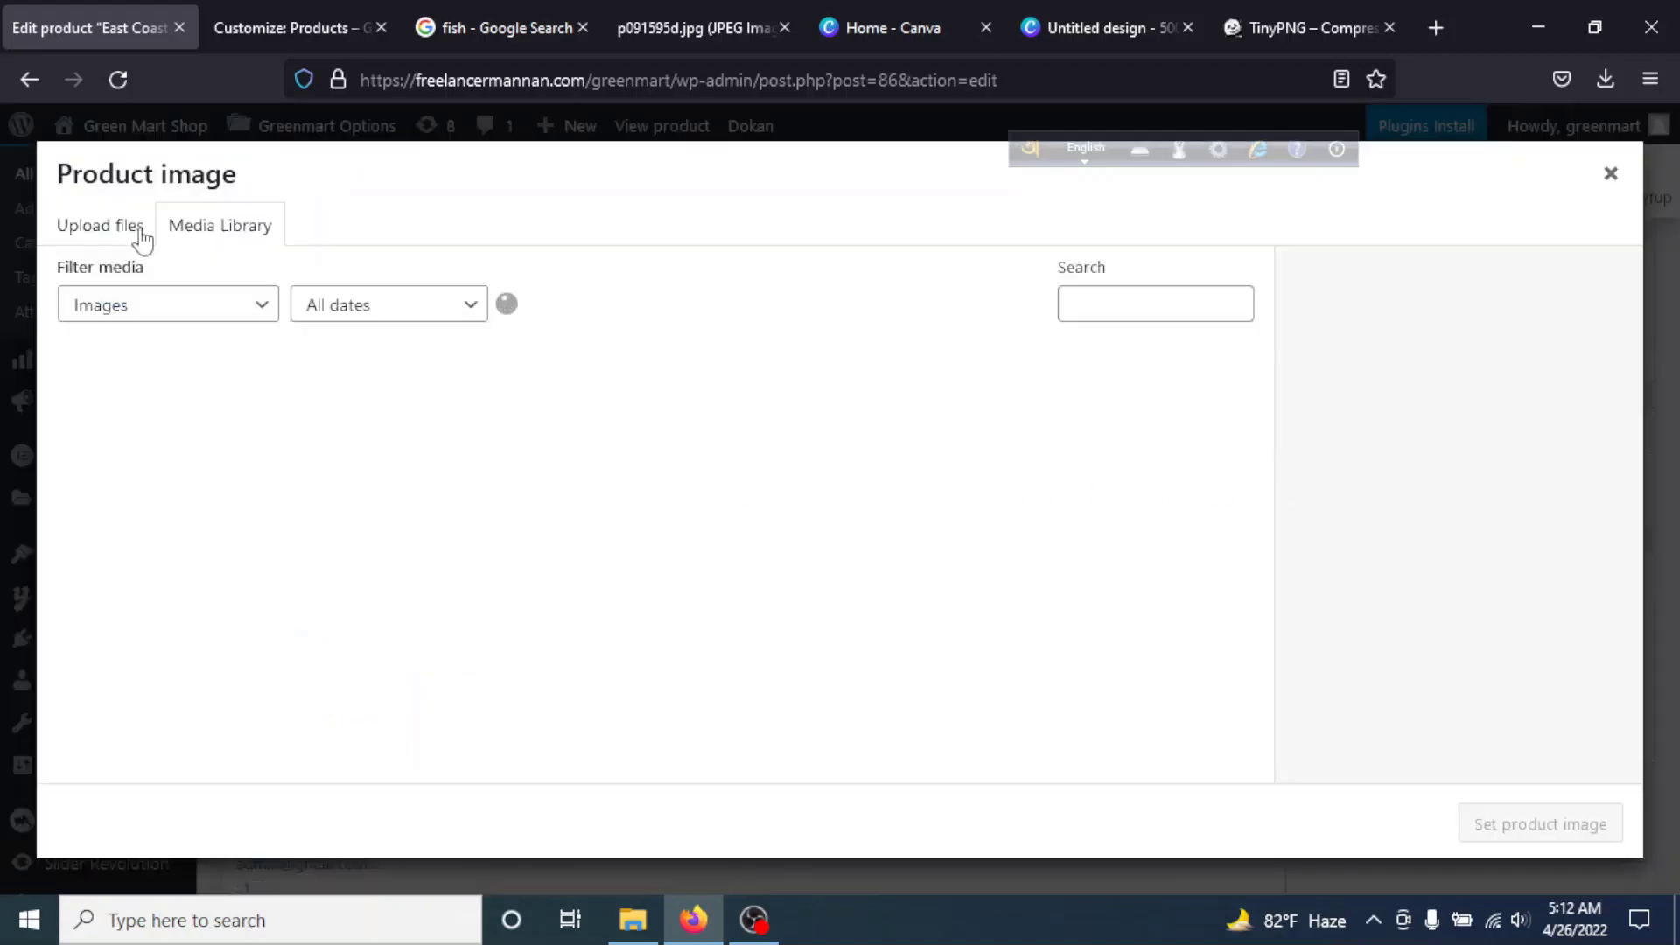
left_click(104, 227)
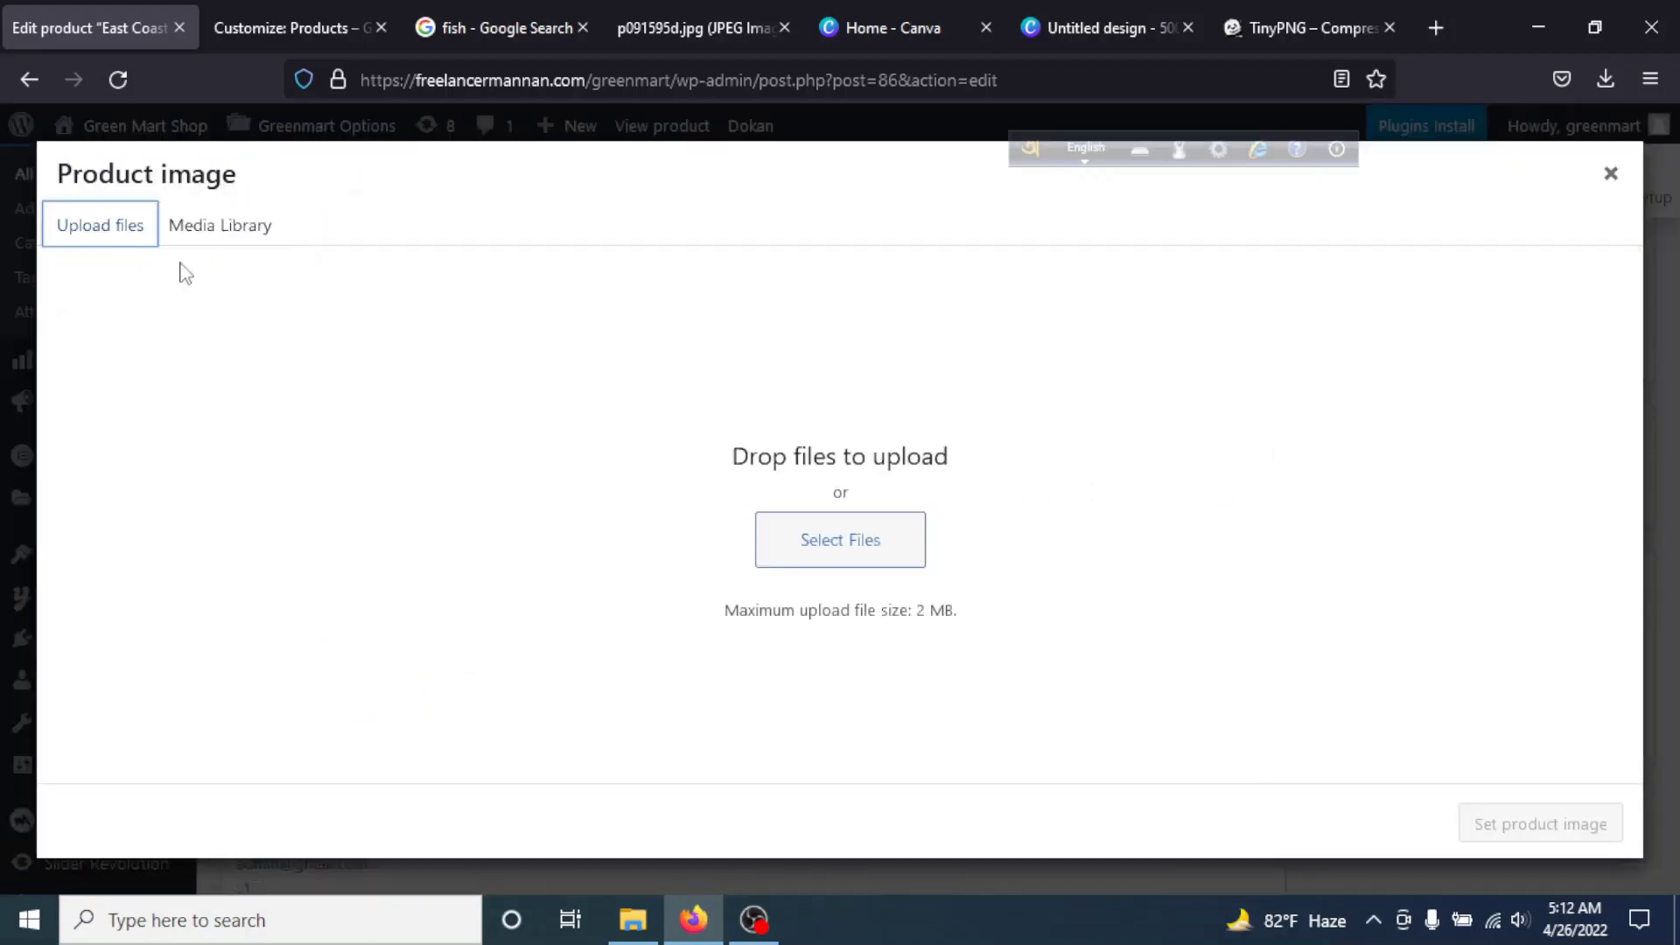
left_click(849, 553)
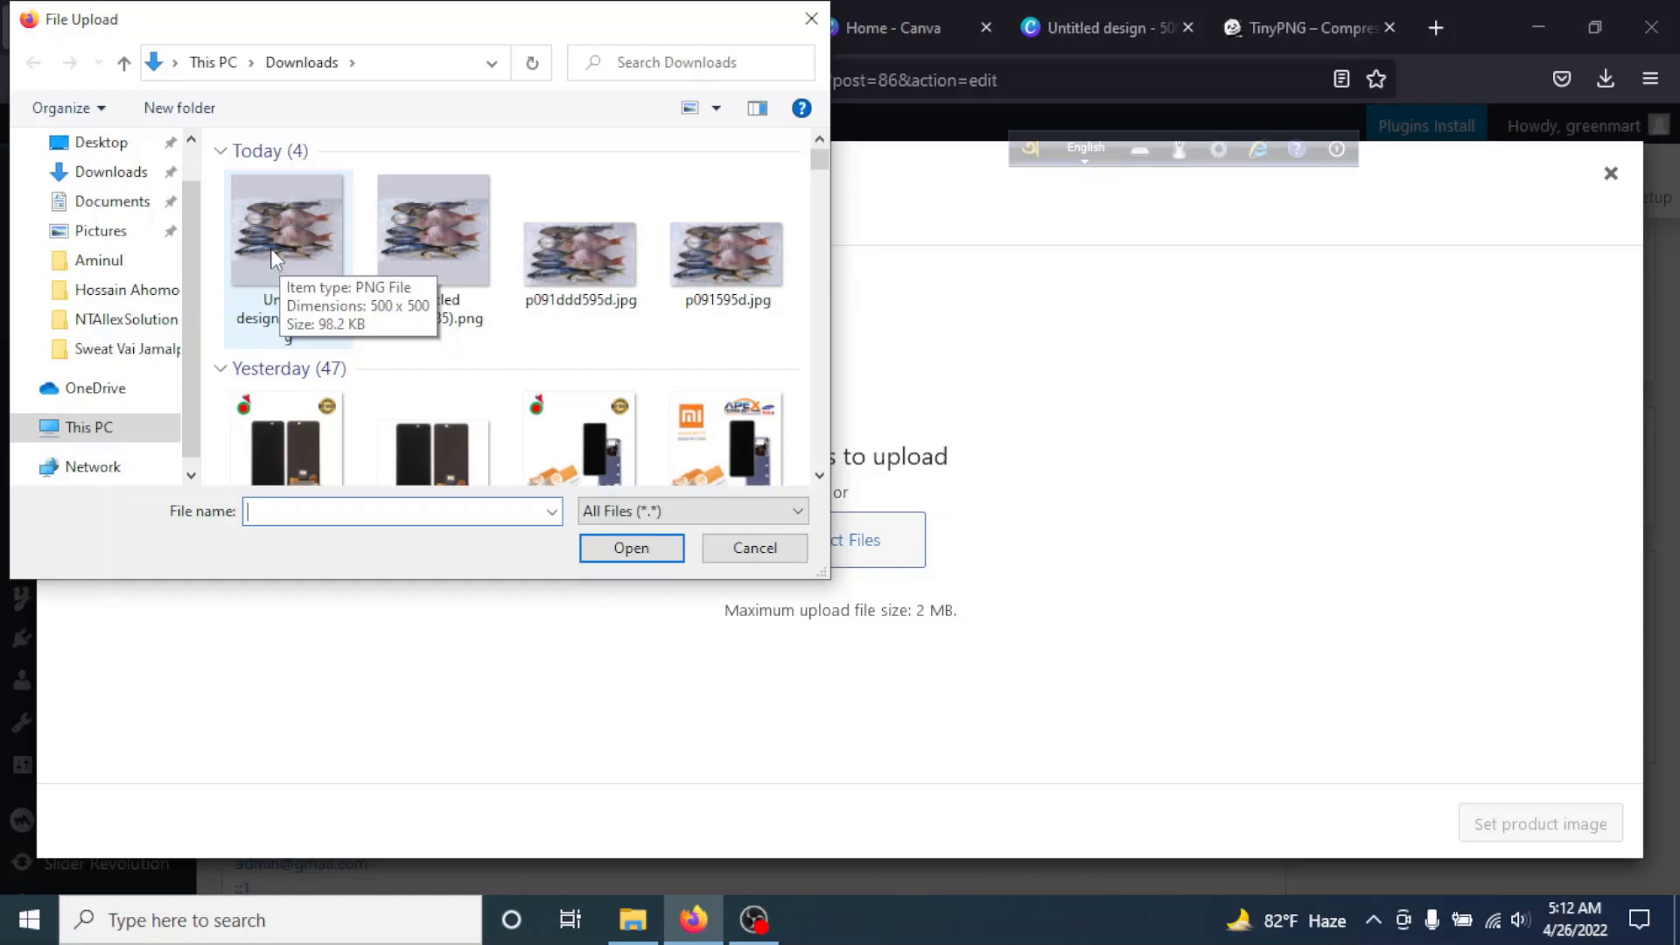
left_click(276, 266)
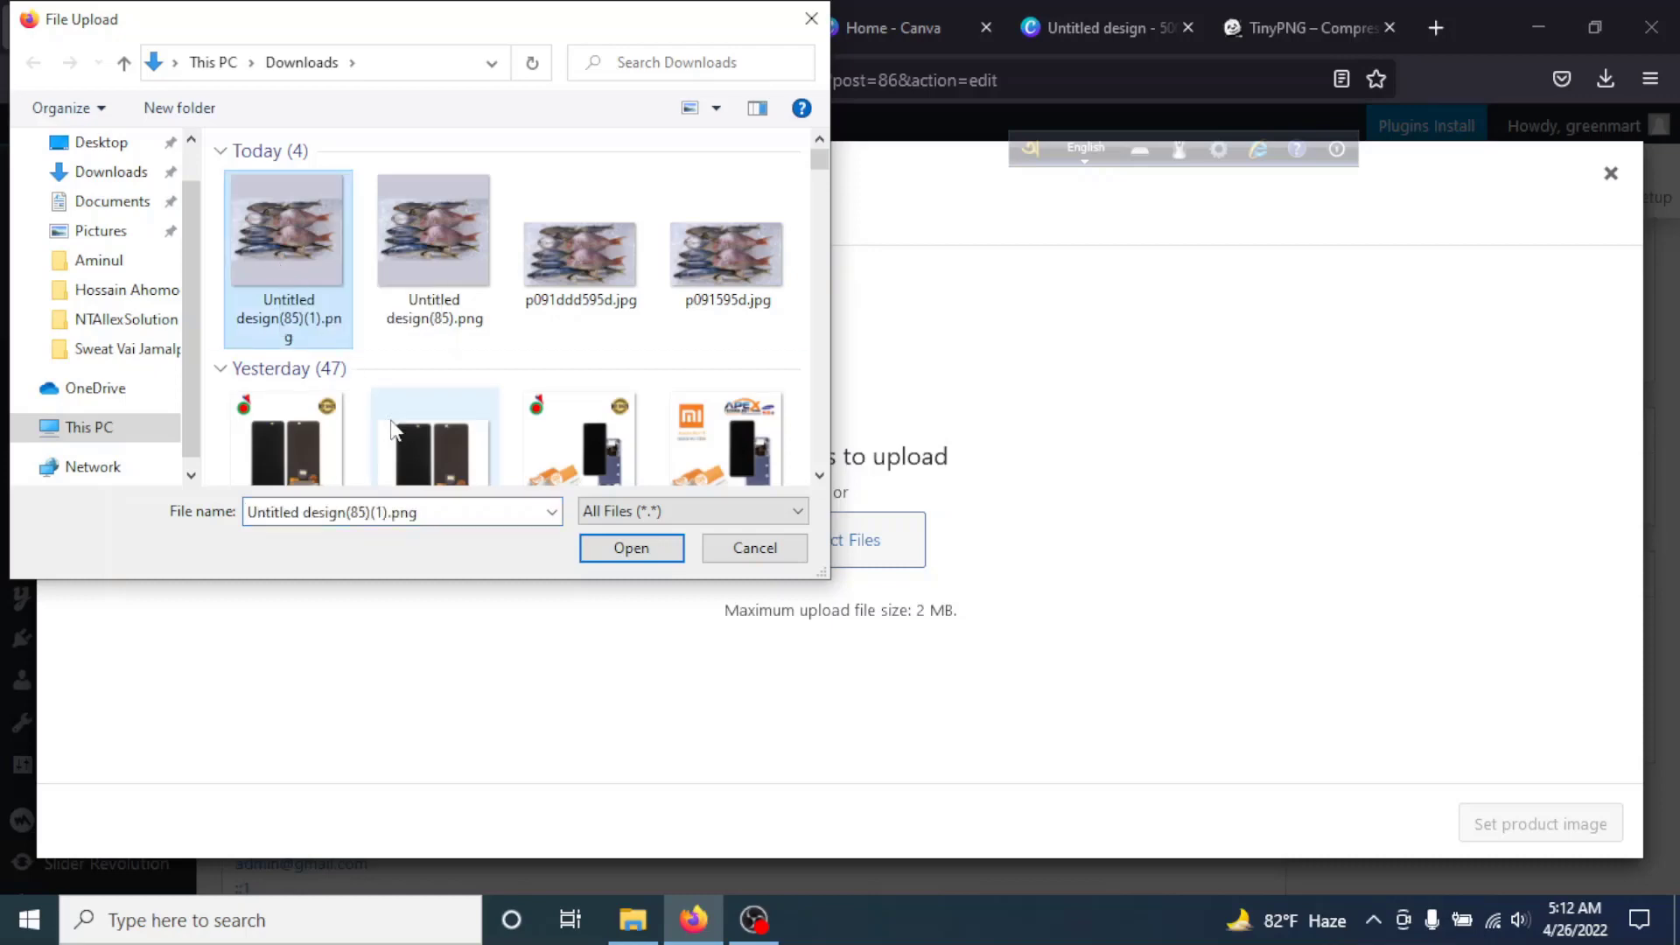
left_click(630, 551)
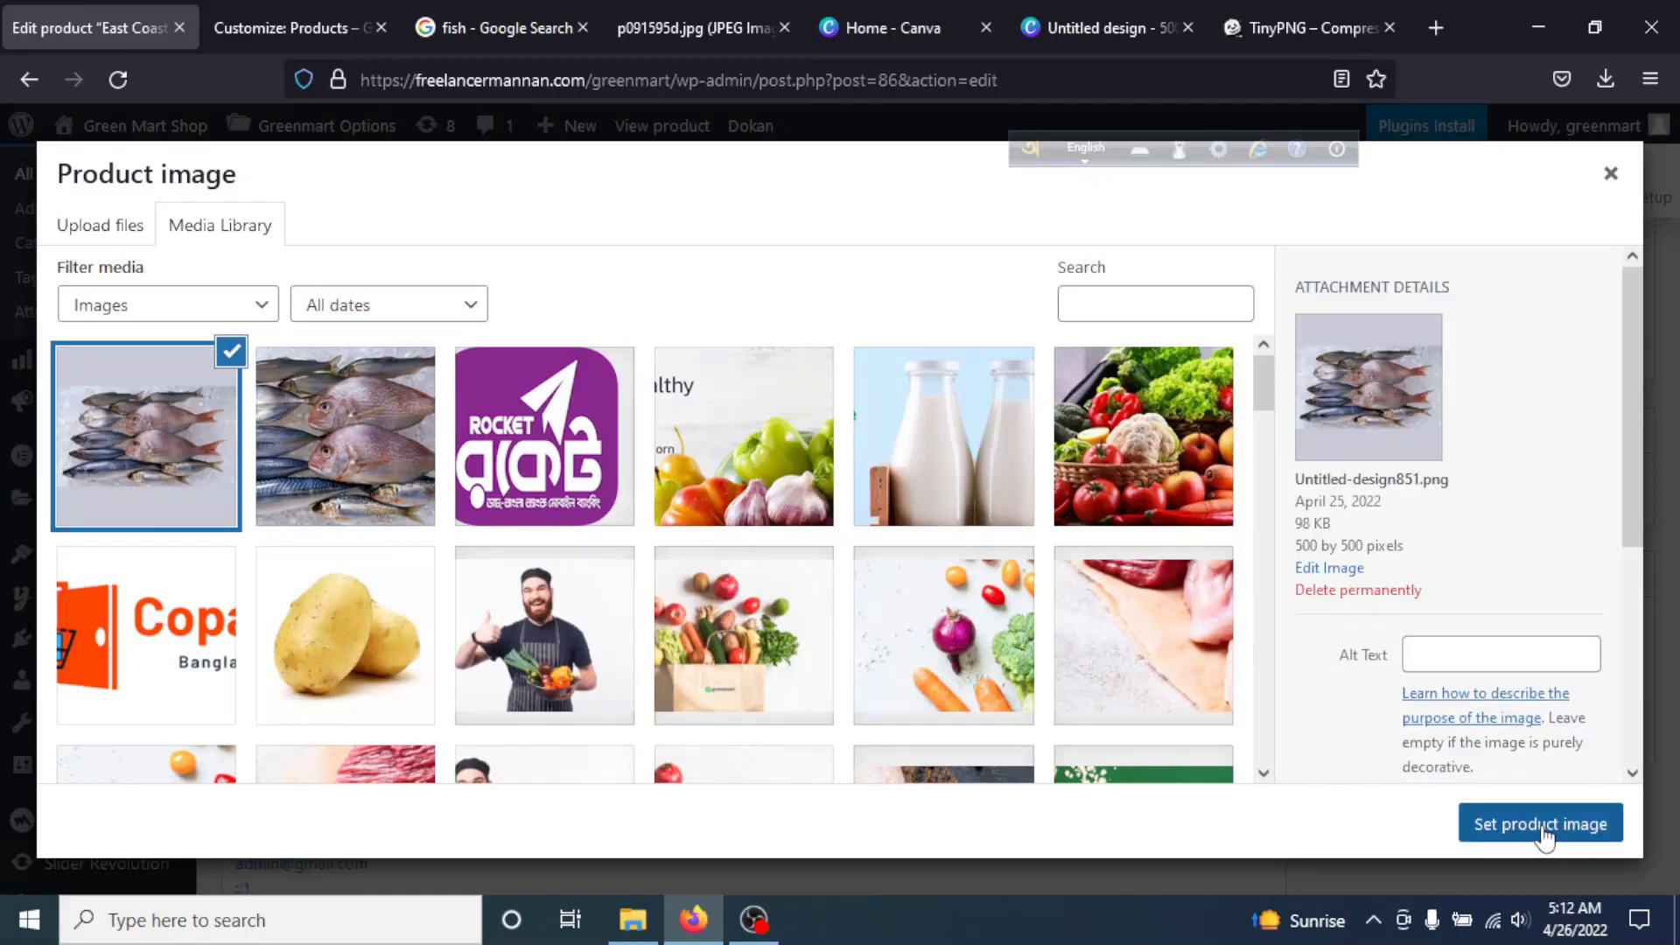
left_click(1541, 825)
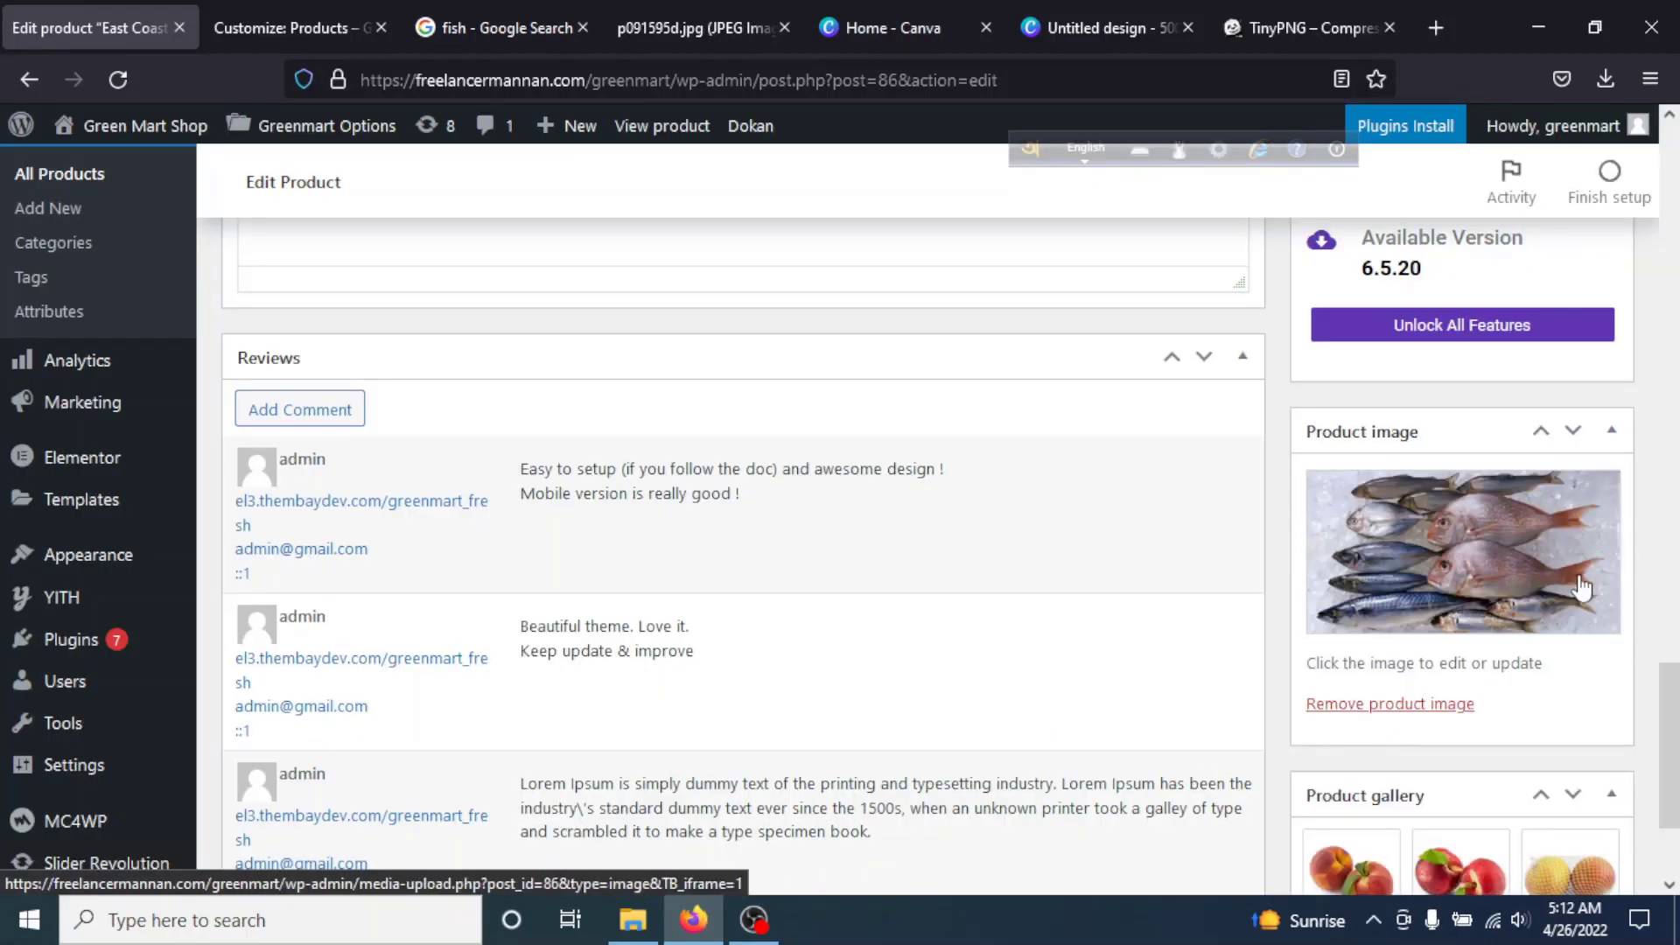
Save the fish product with its new image by updating it.
scroll(1500, 457, "up", 15)
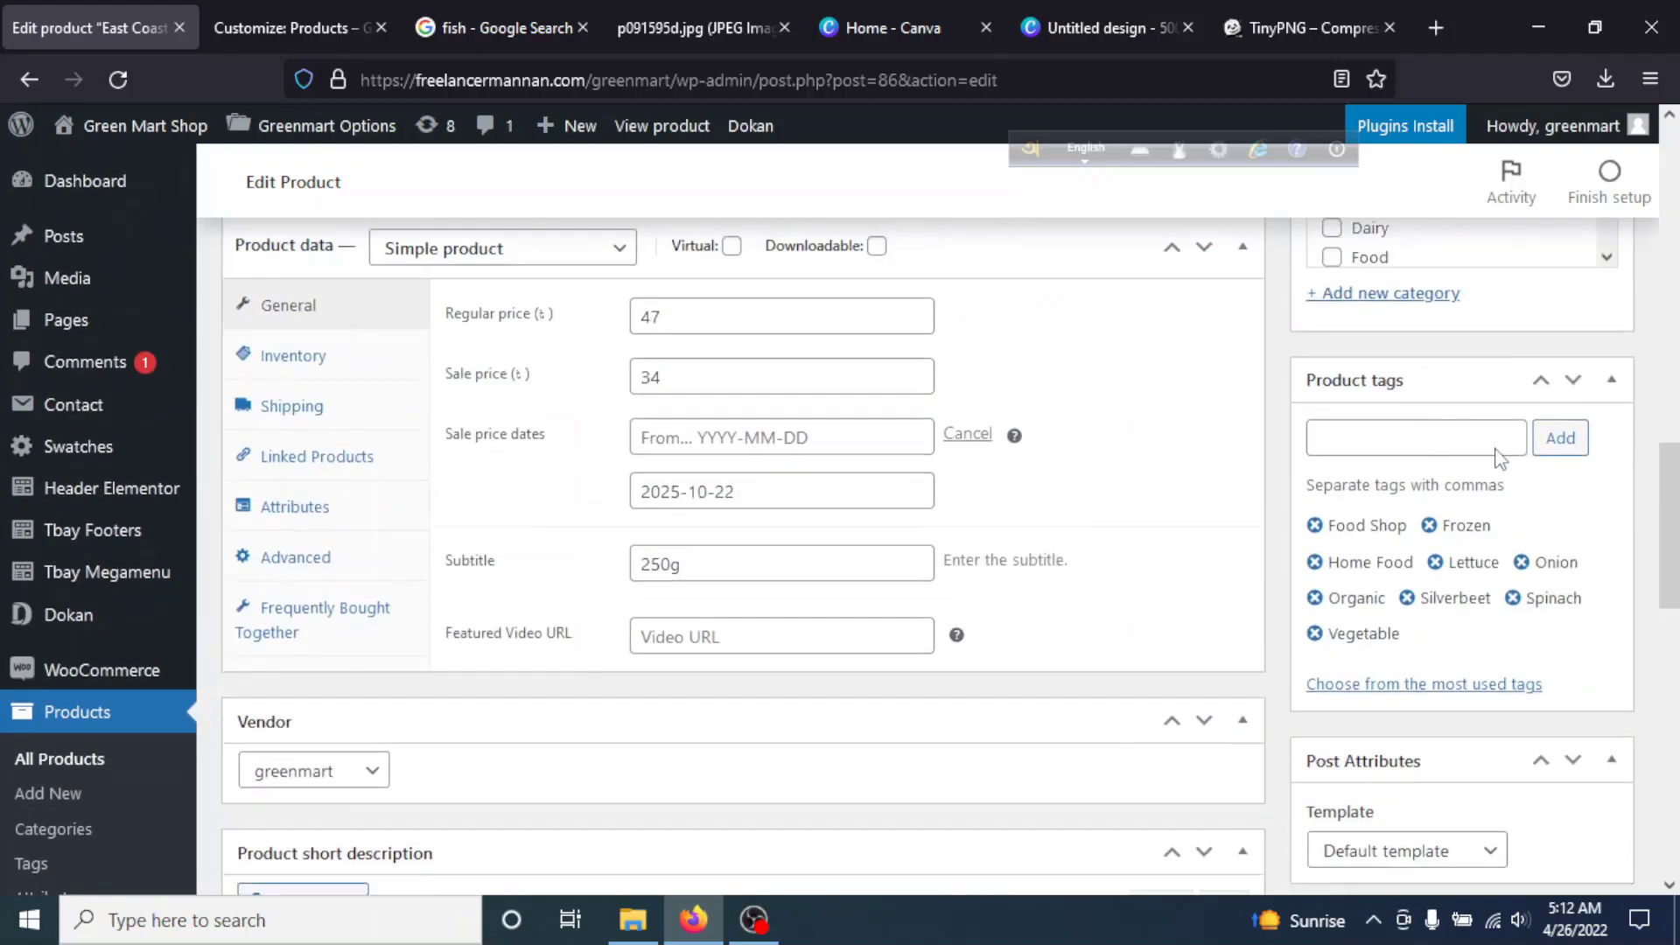
scroll(1499, 458, "up", 3)
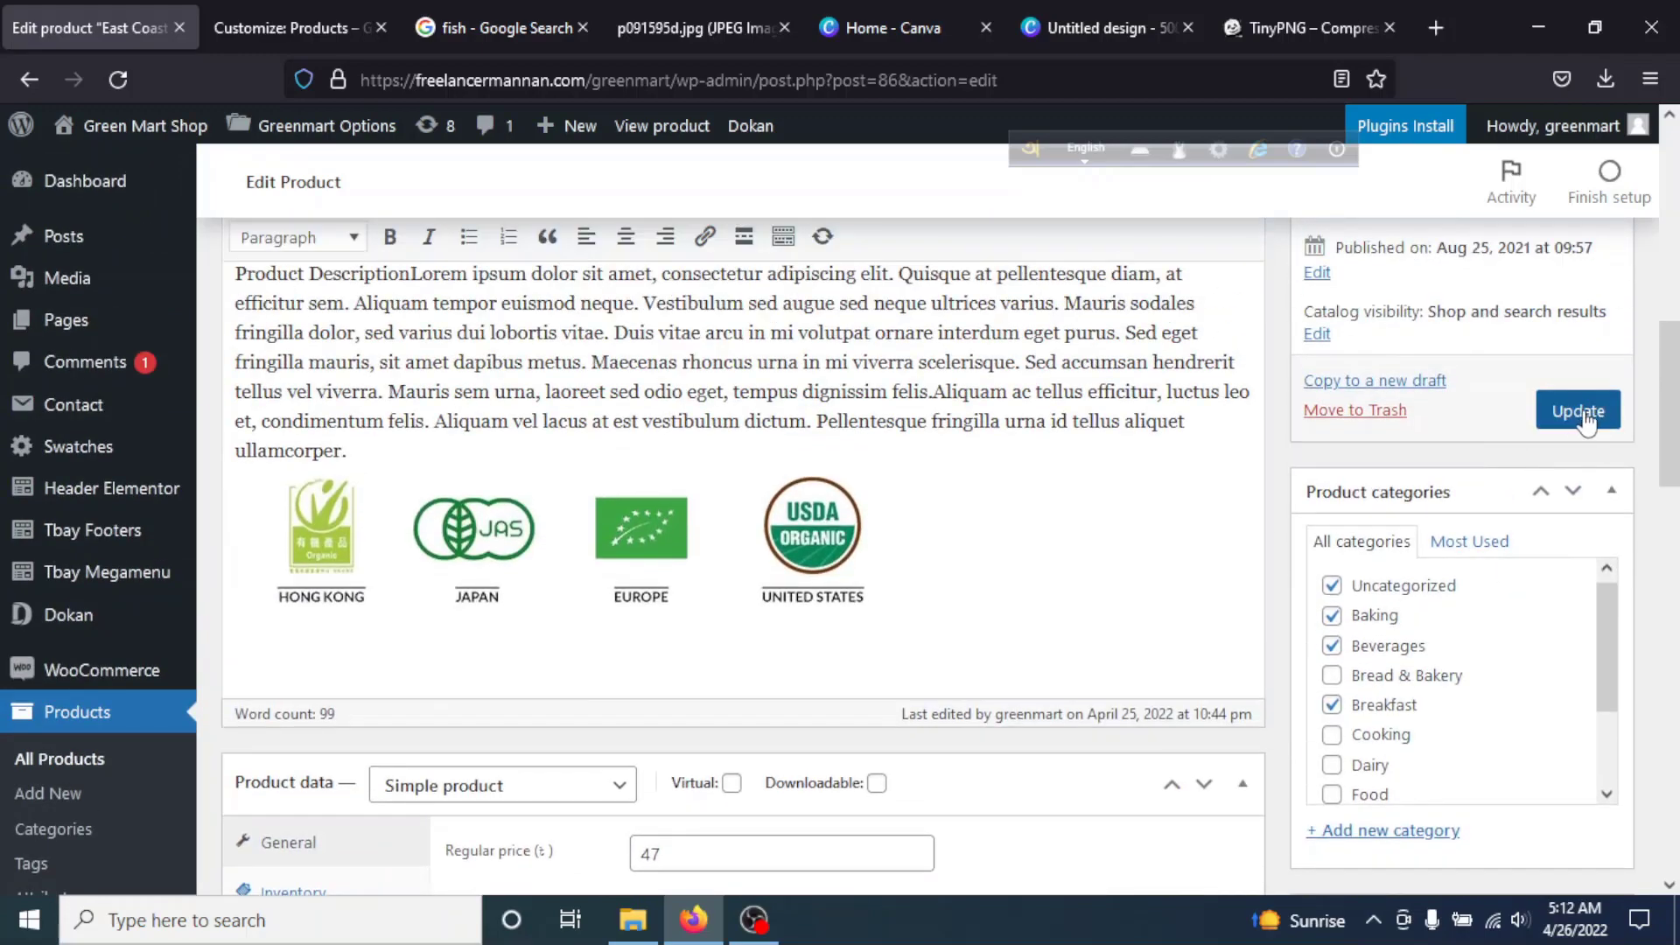
left_click(1584, 418)
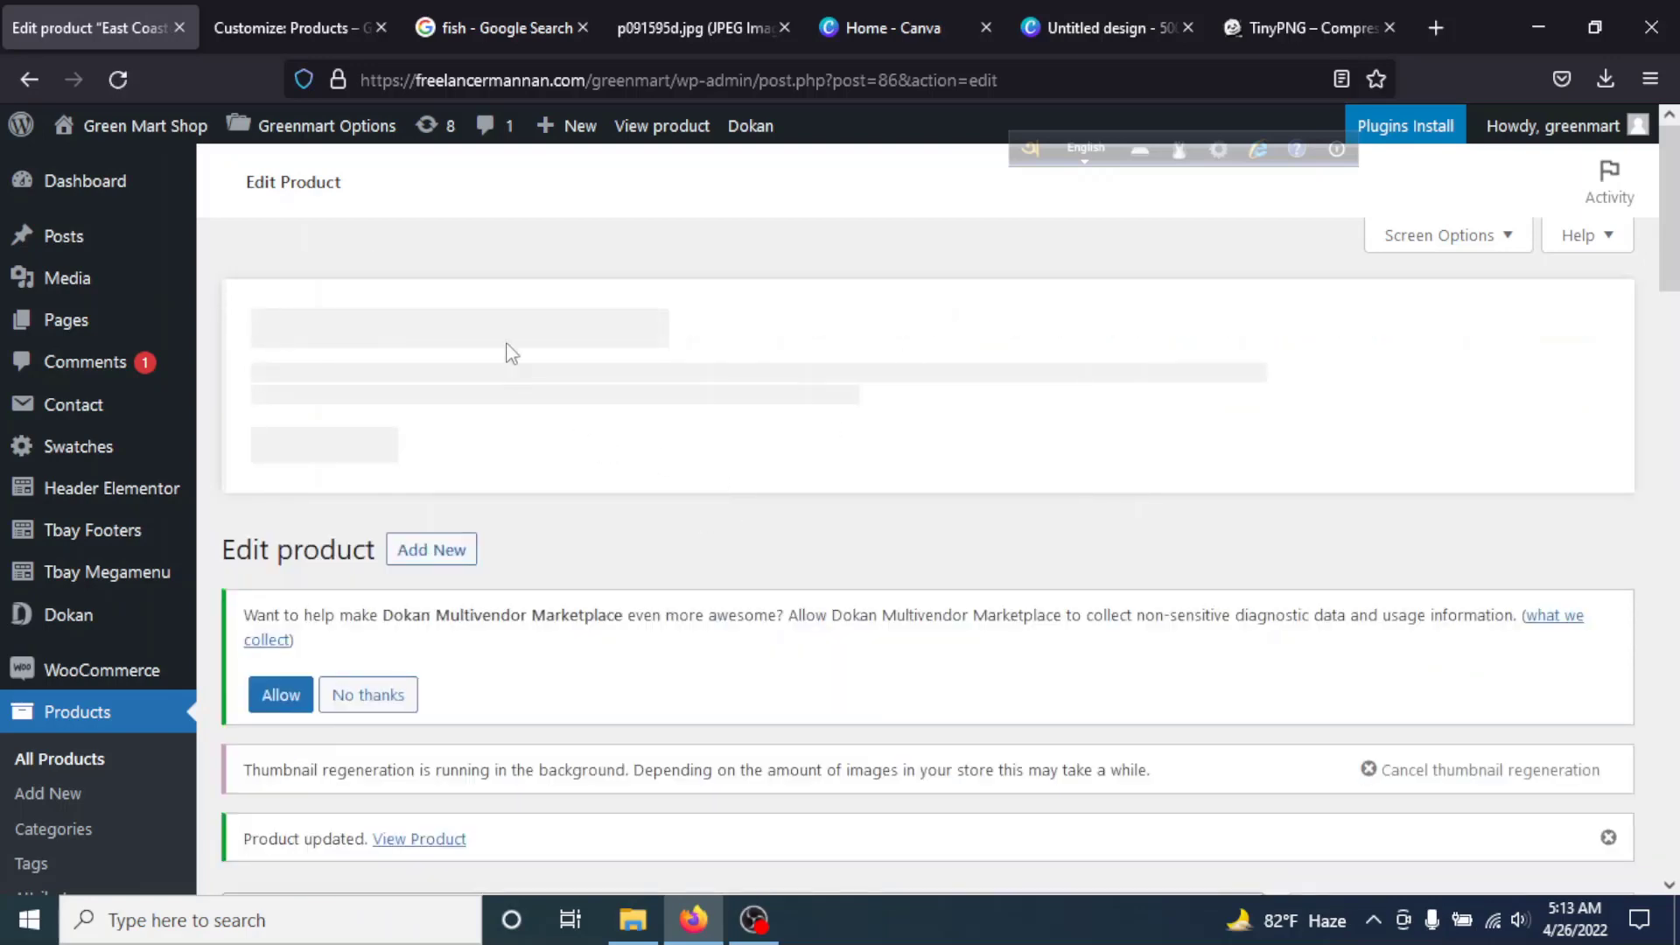
Leave the Customizer for the storefront home page and compare the fish product's thumbnail and card layout with the neighbouring products.
left_click(303, 28)
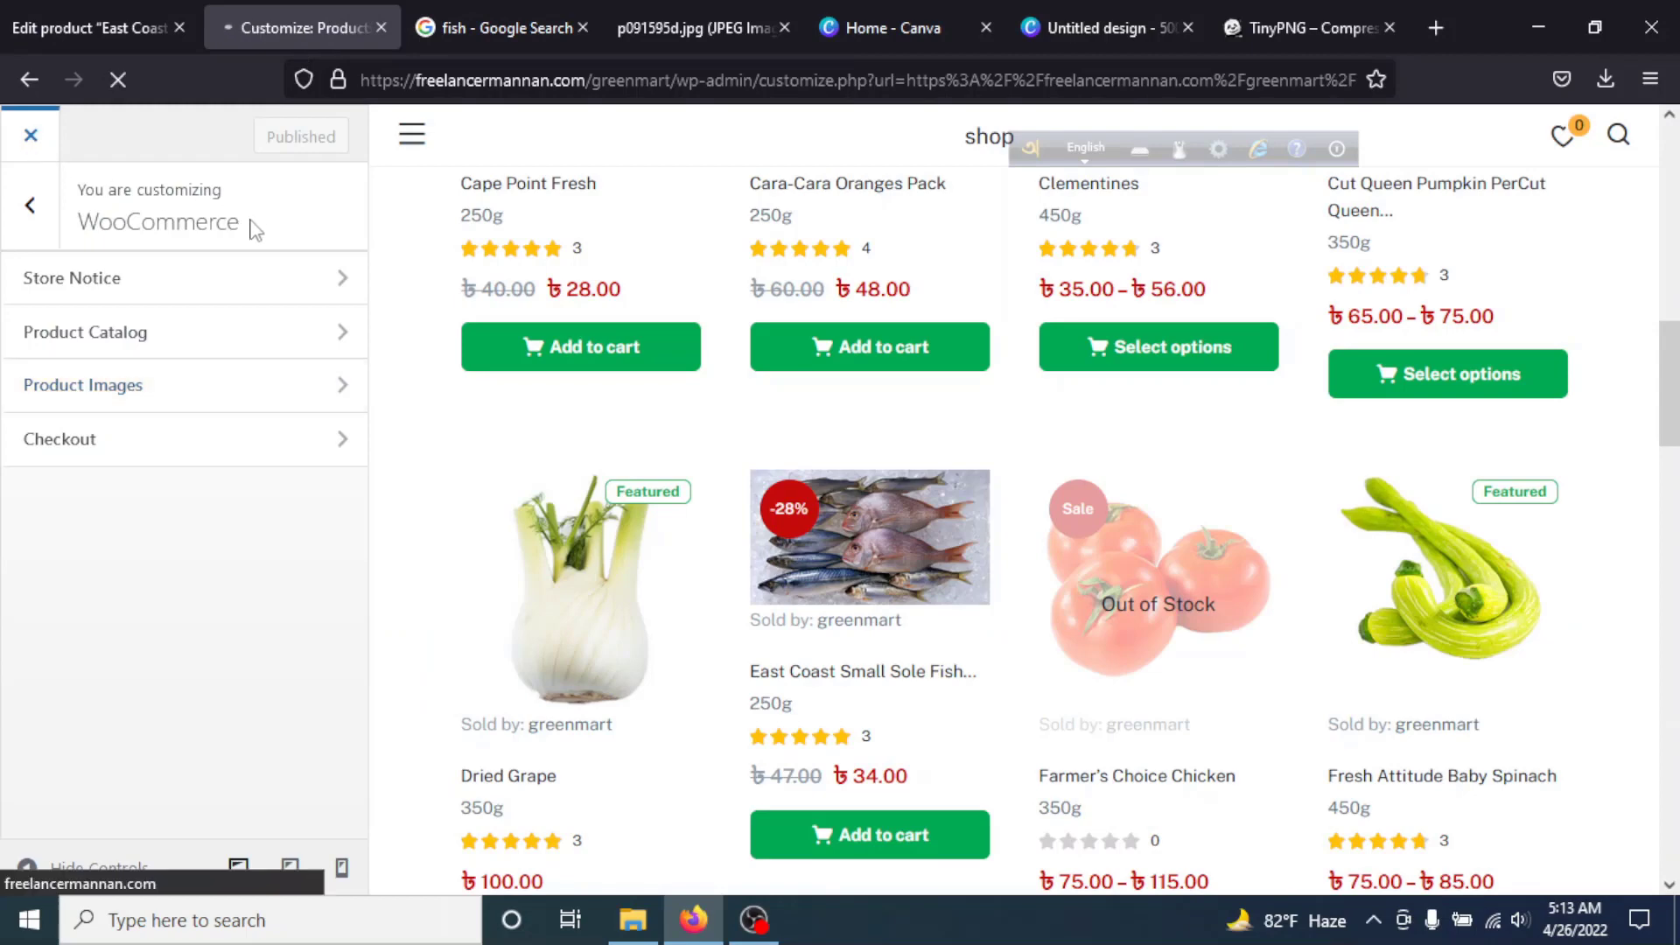
scroll(866, 569, "down", 3)
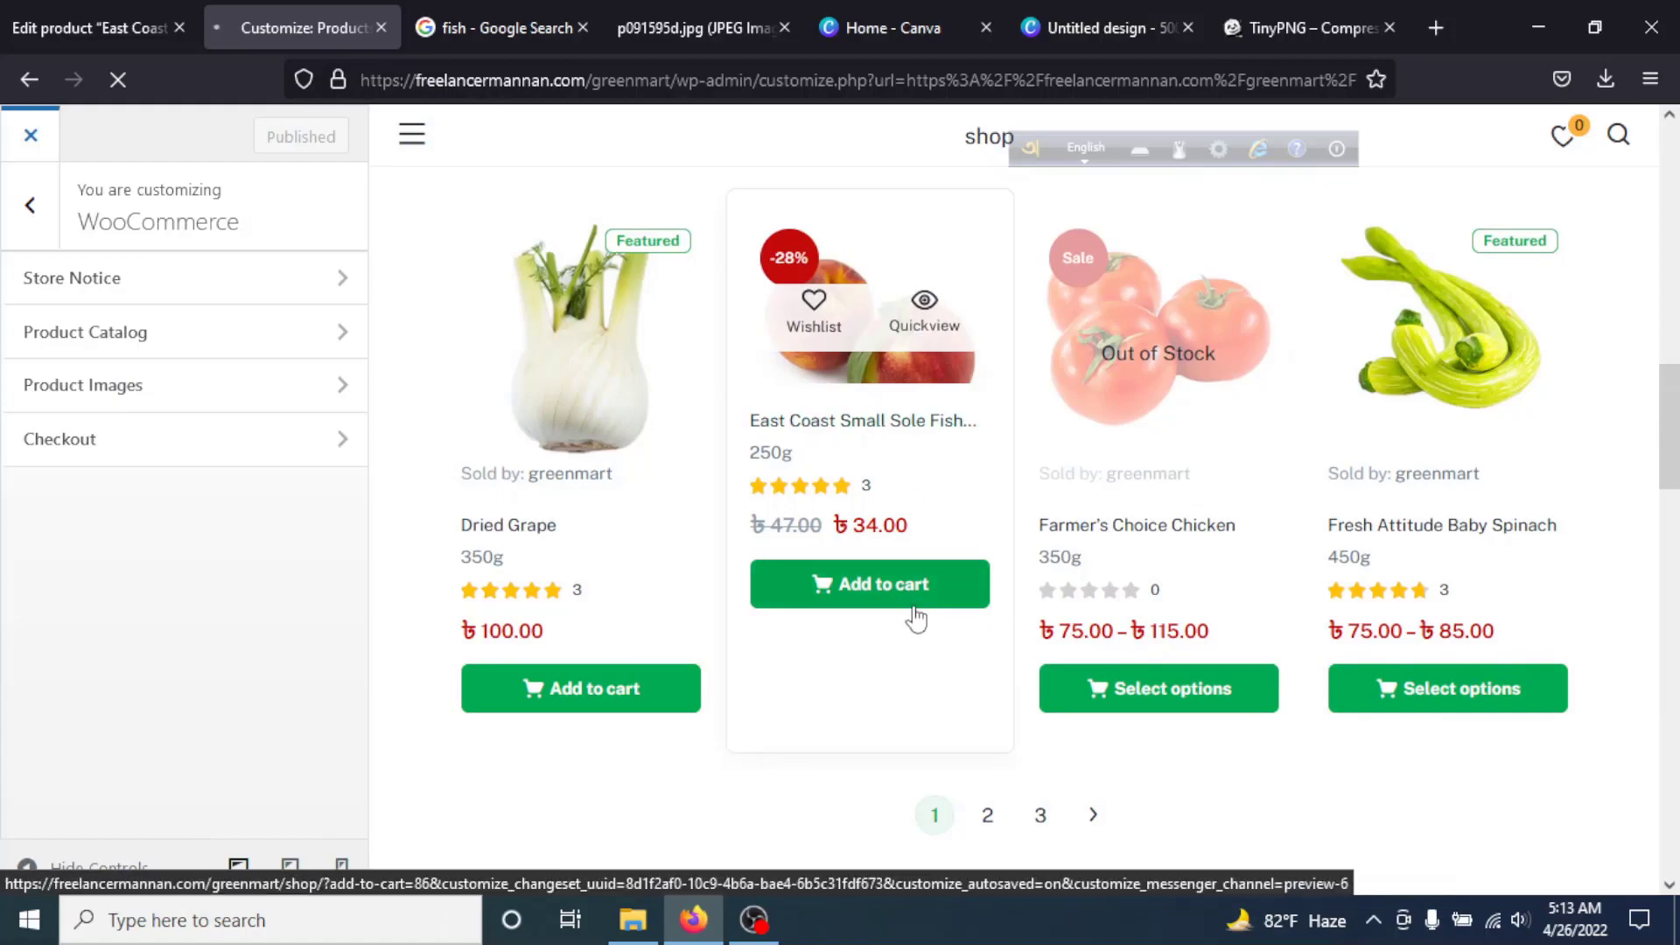
scroll(873, 543, "down", 10)
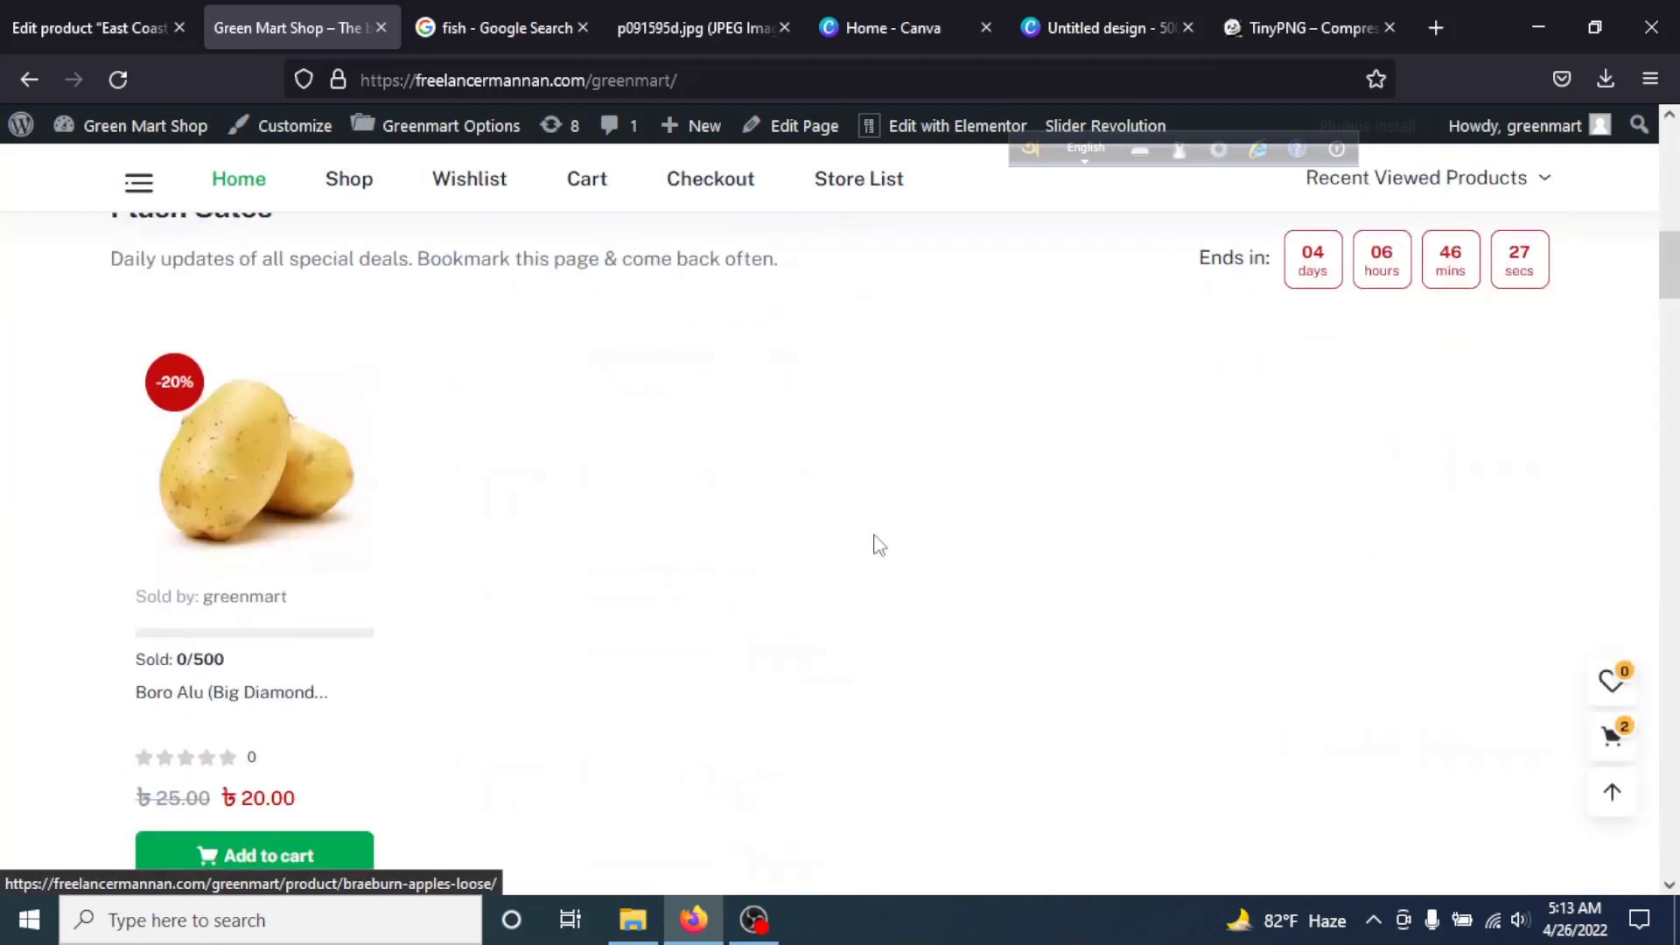
scroll(873, 537, "down", 10)
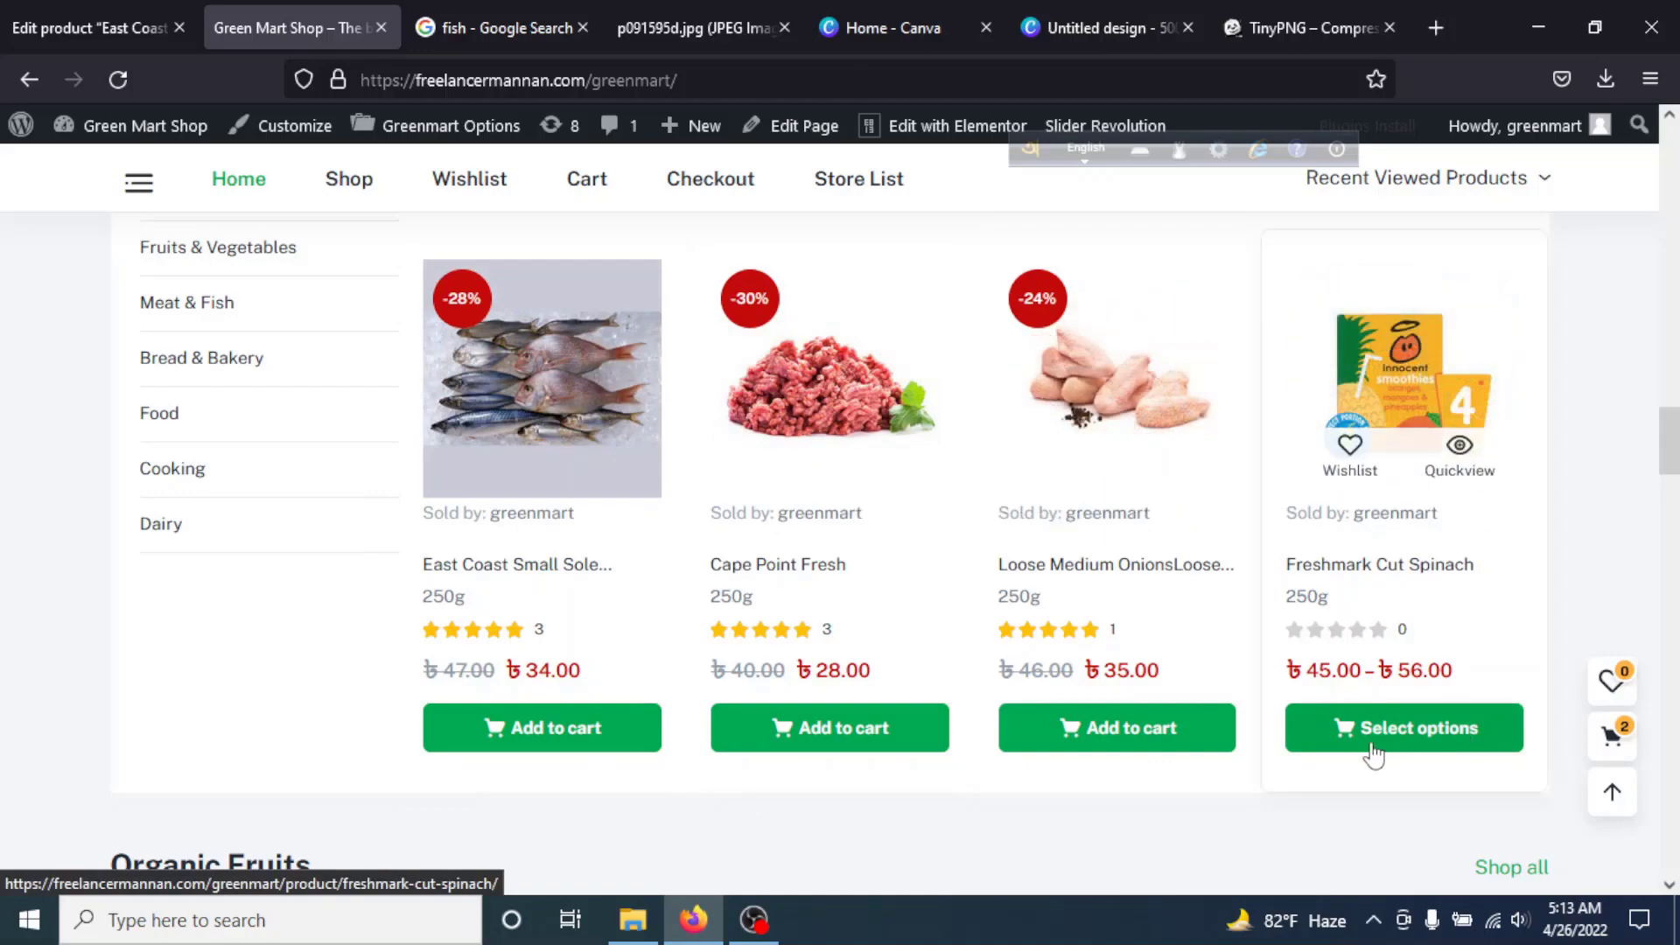
scroll(744, 735, "up", 1)
scroll(809, 716, "up", 5)
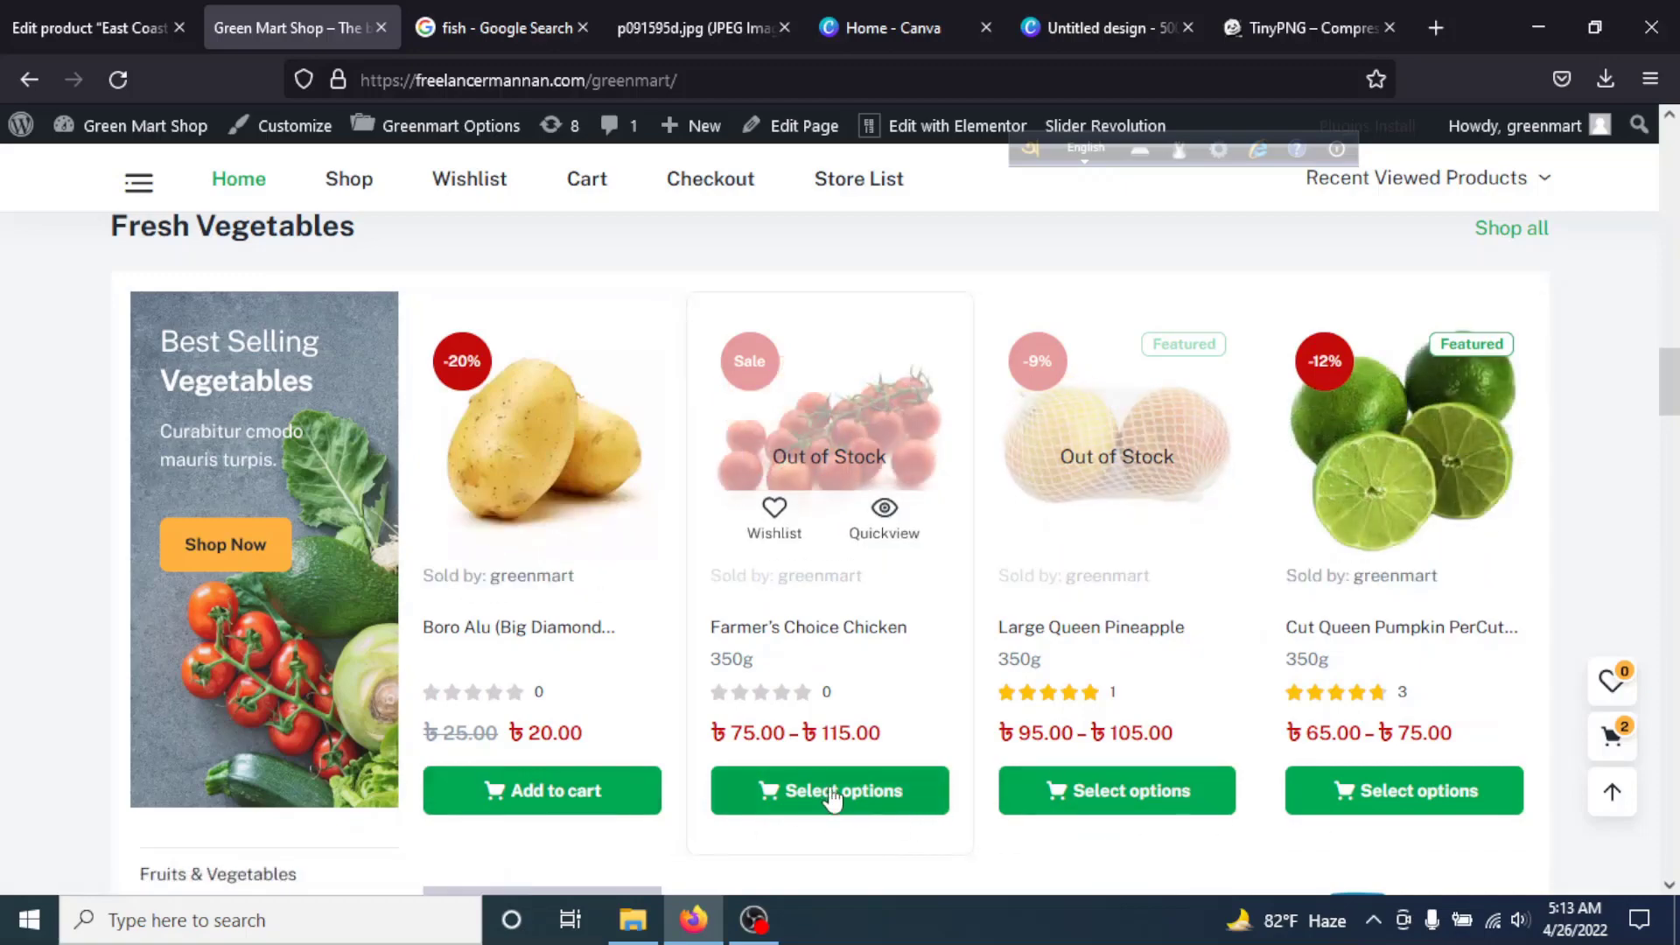
scroll(784, 781, "down", 7)
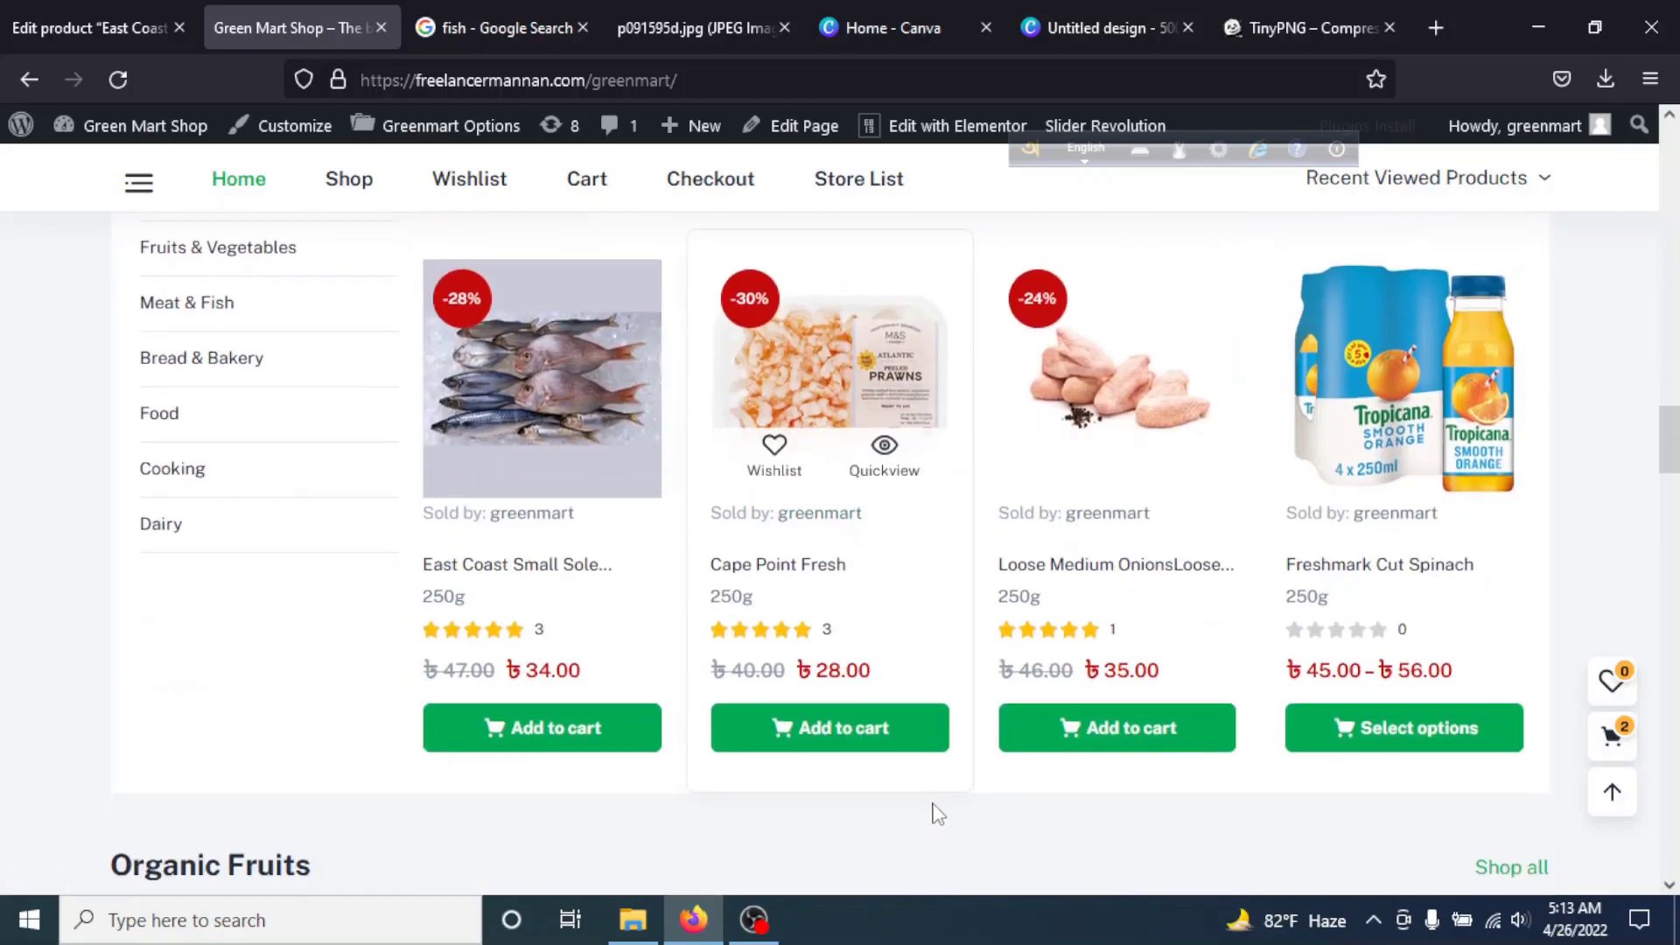
scroll(952, 798, "up", 7)
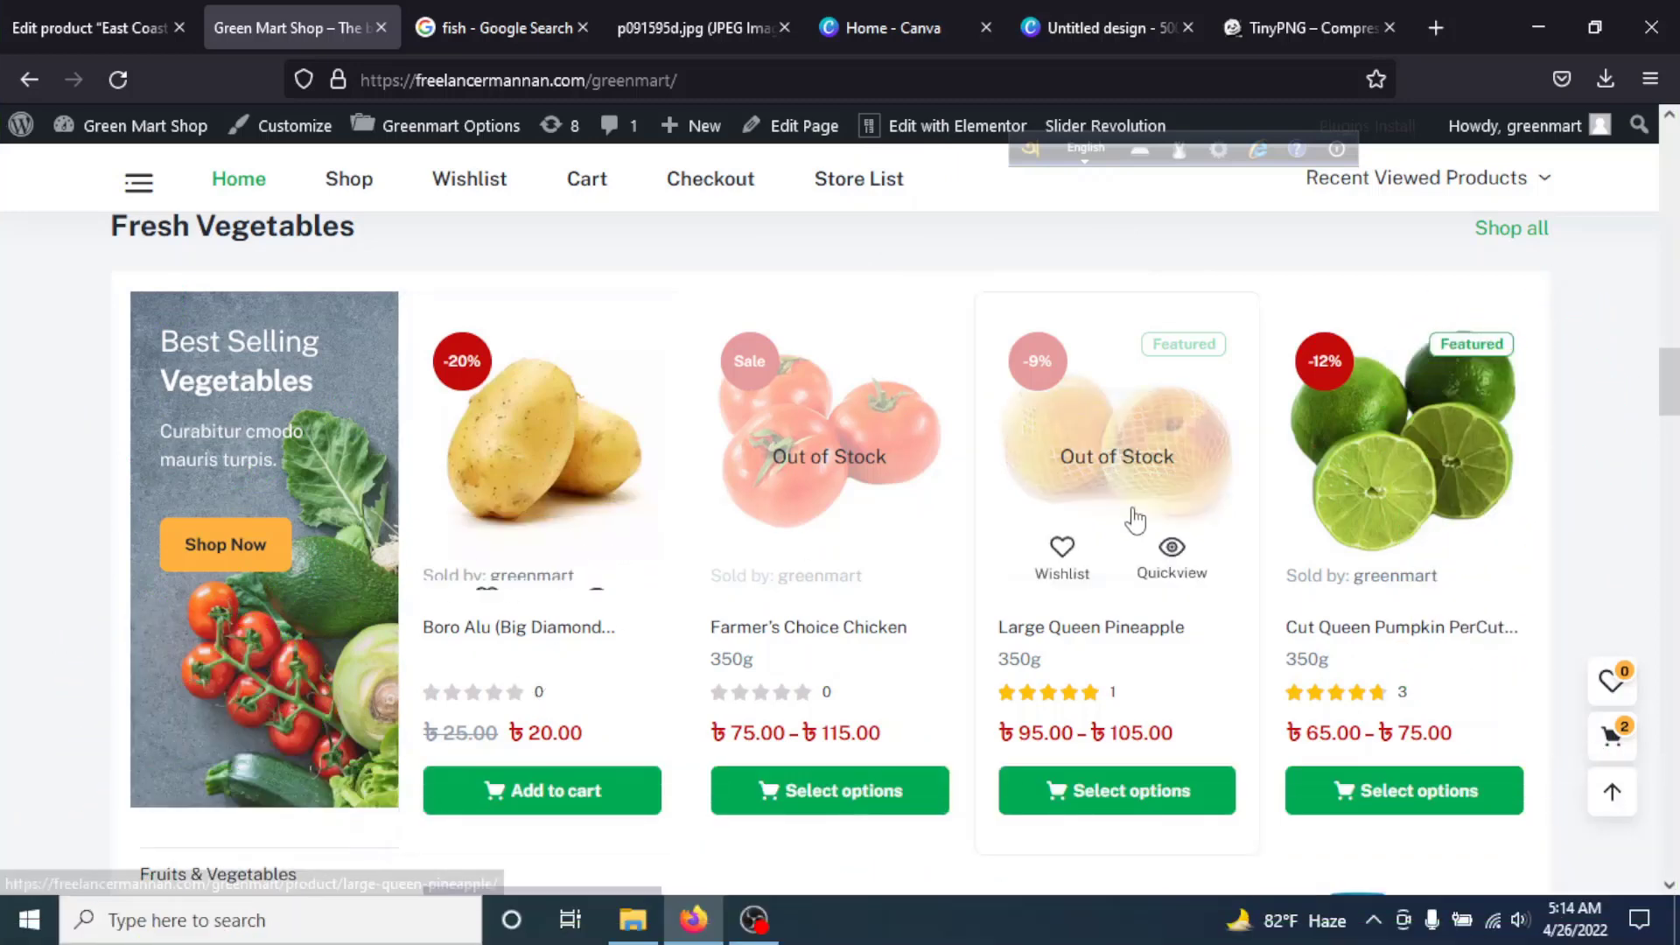
Open a new browser tab.
left_click(1440, 23)
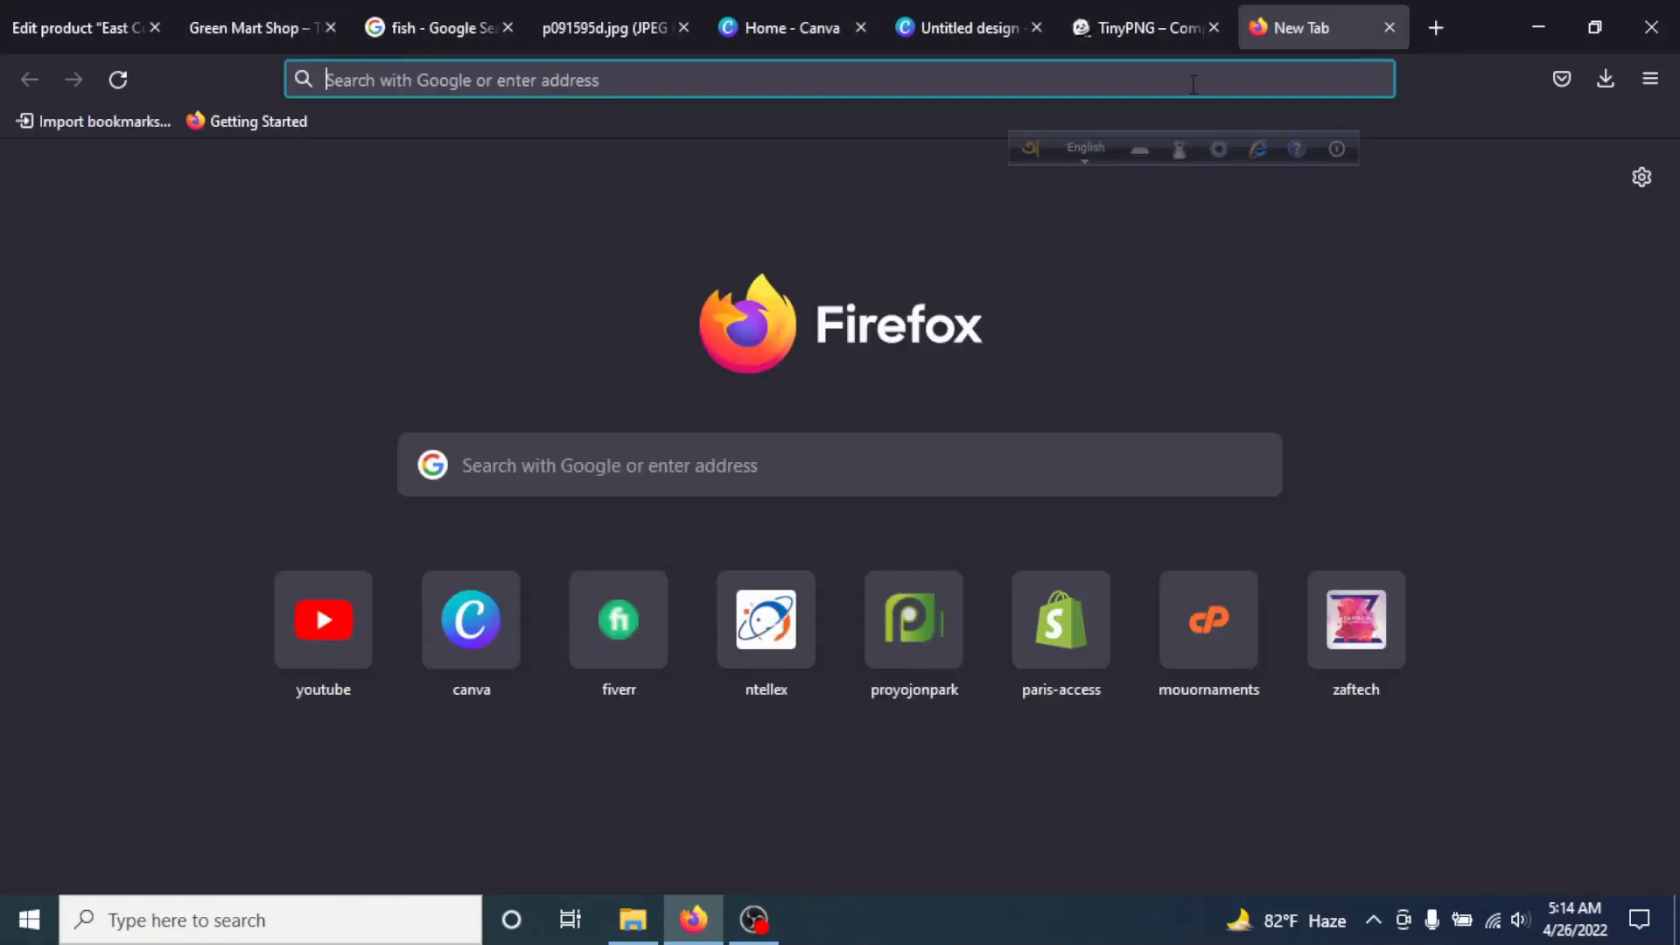